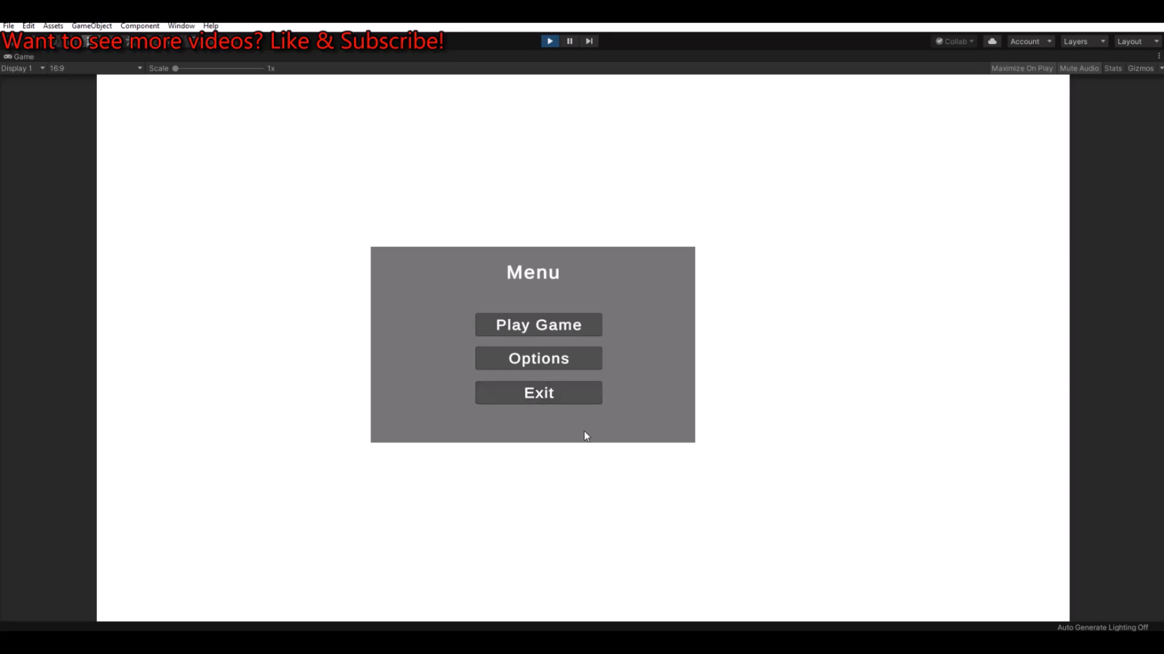
Step: Exit play mode and add a UI Image on a canvas to the scene, naming it Background
key("ctrl+p")
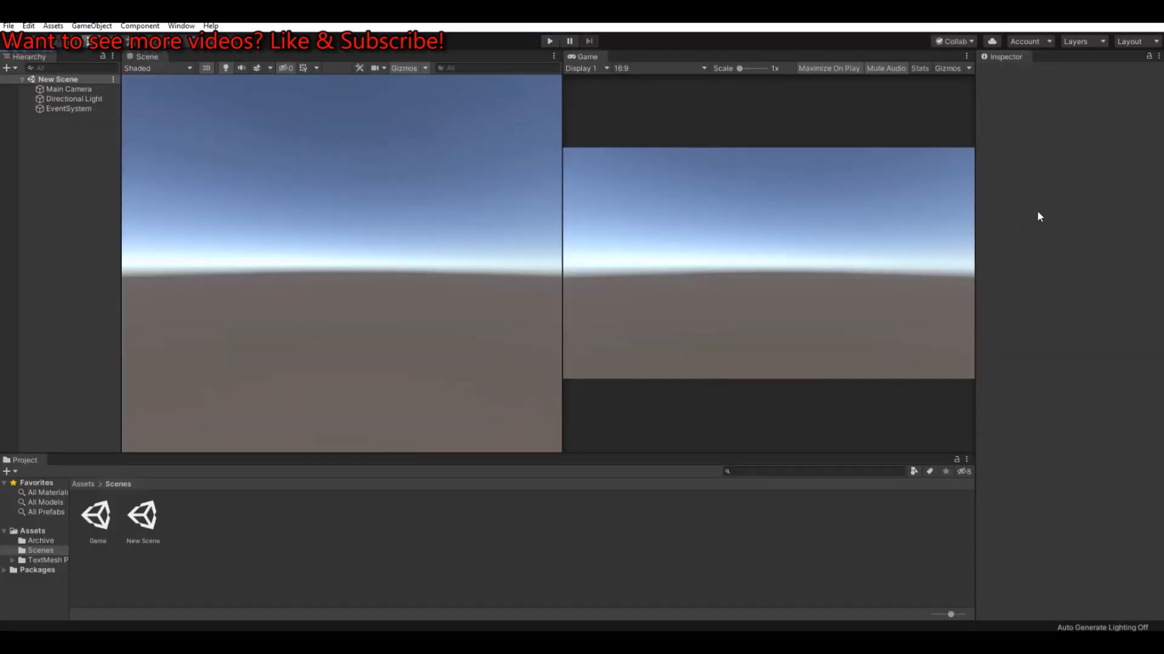
right_click(54, 143)
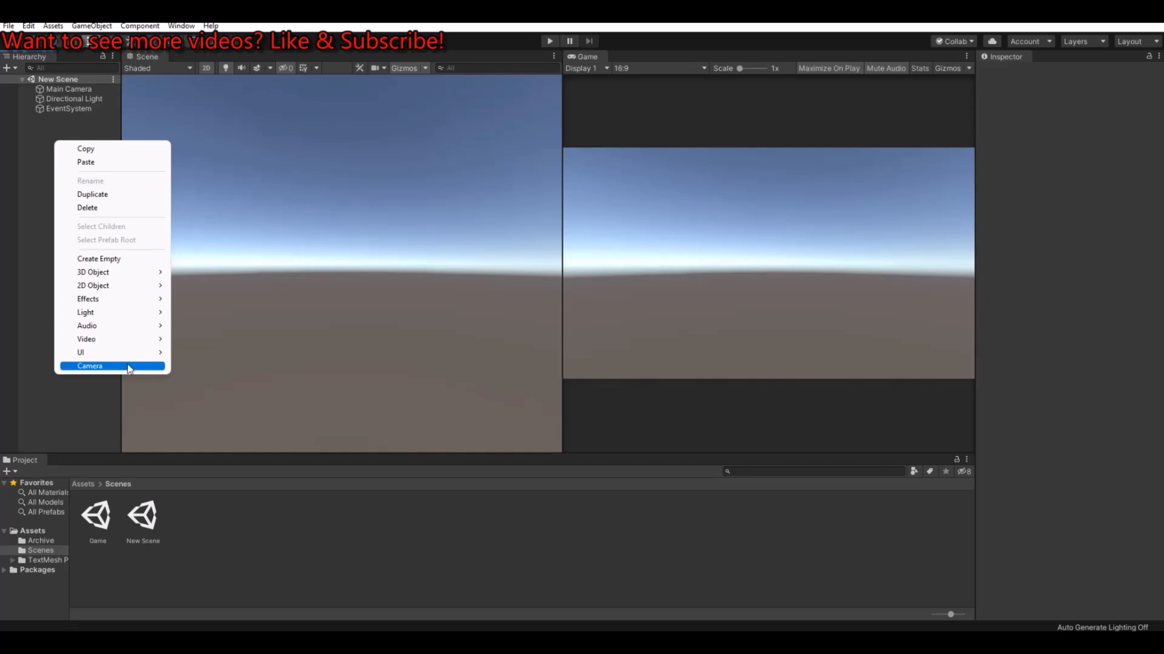
mouse_move(132, 359)
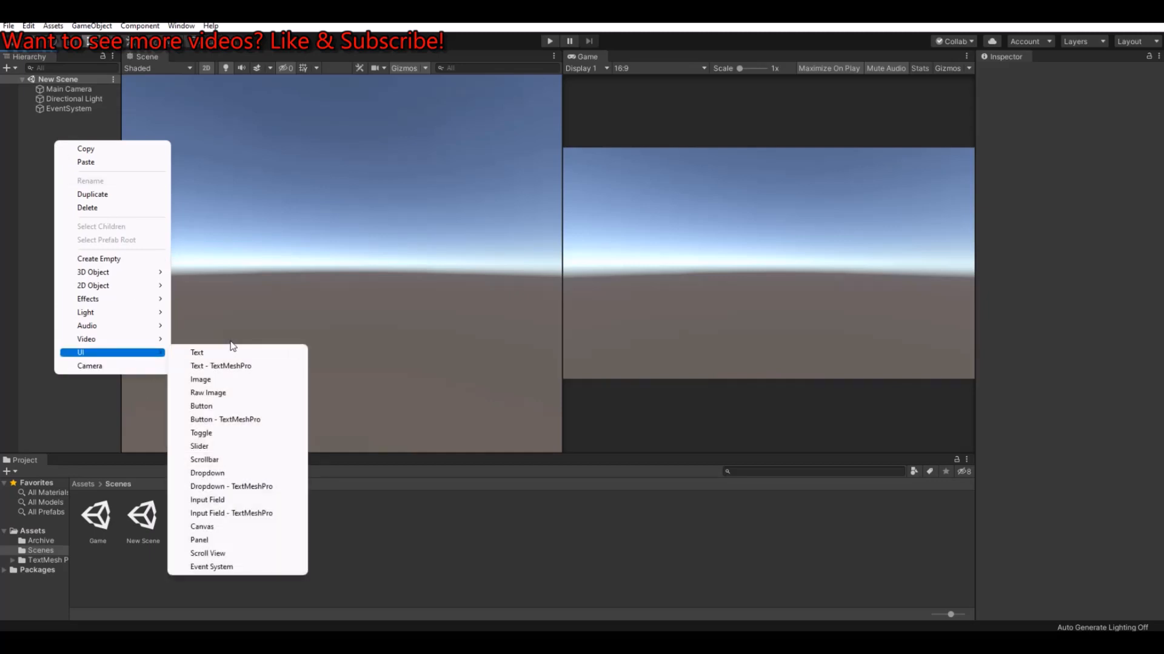
left_click(223, 382)
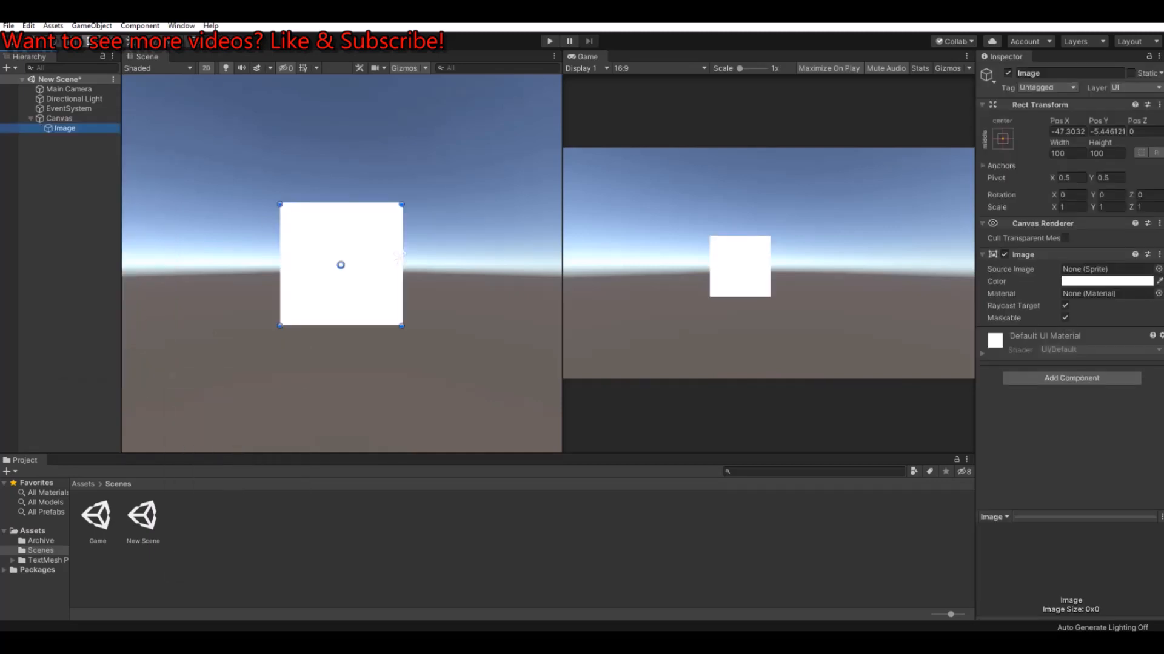
double_click(1076, 73)
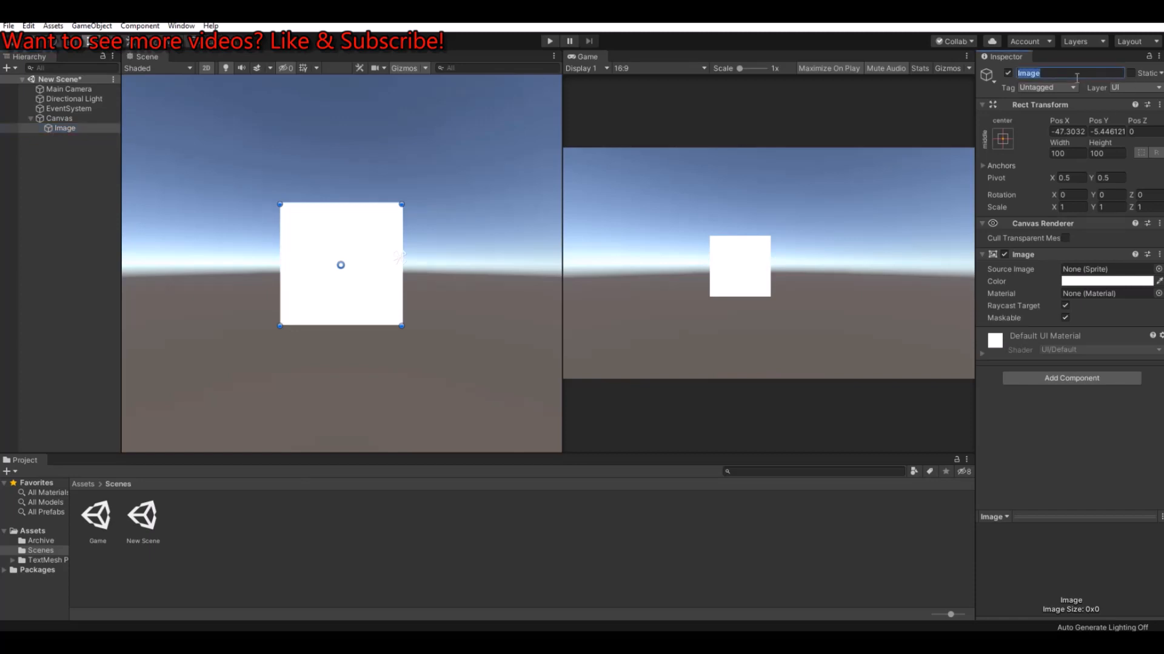
type("Background")
key("Return")
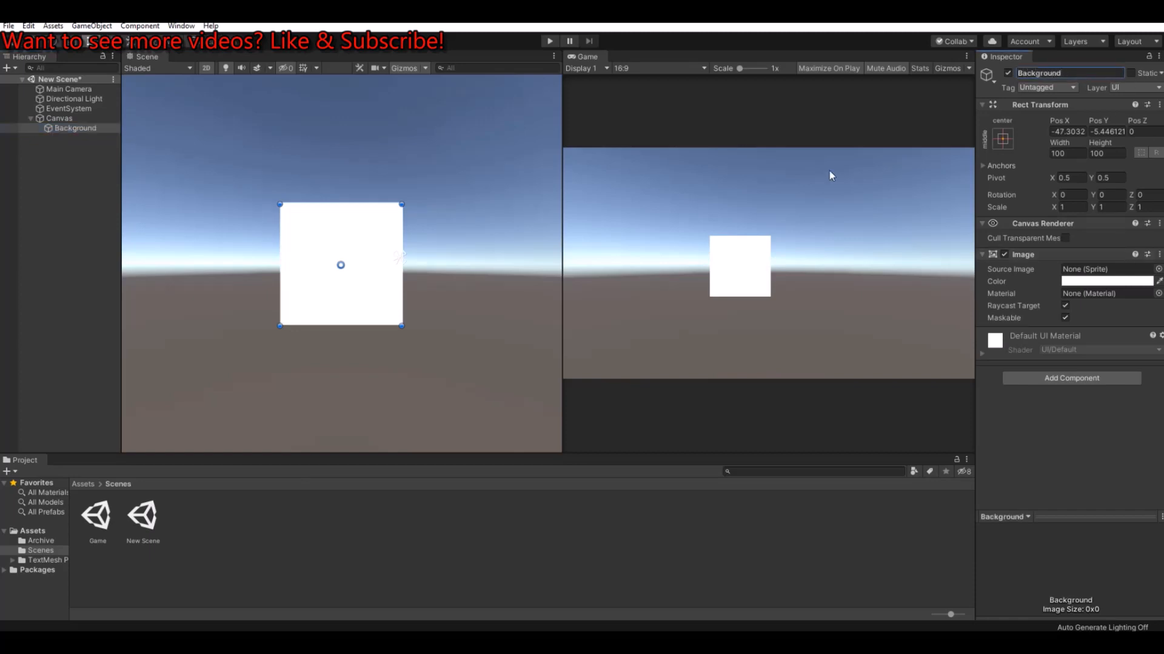
Step: Stretch the Background image in both directions, including its position, so it fills the whole canvas
left_click(1005, 138)
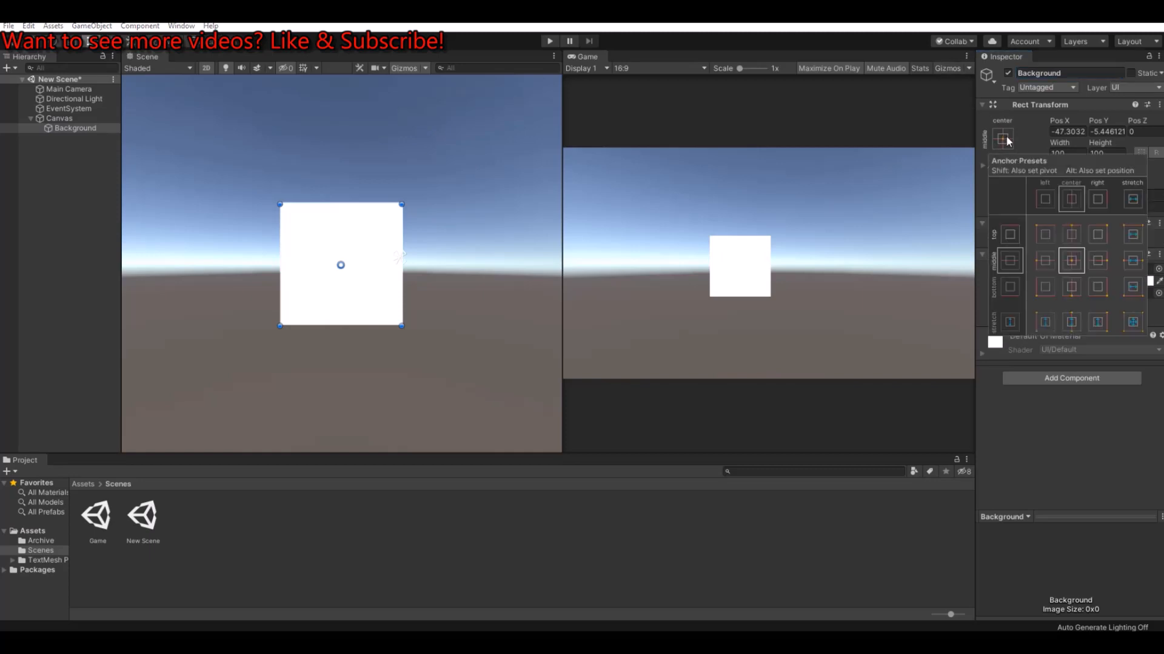
key("alt")
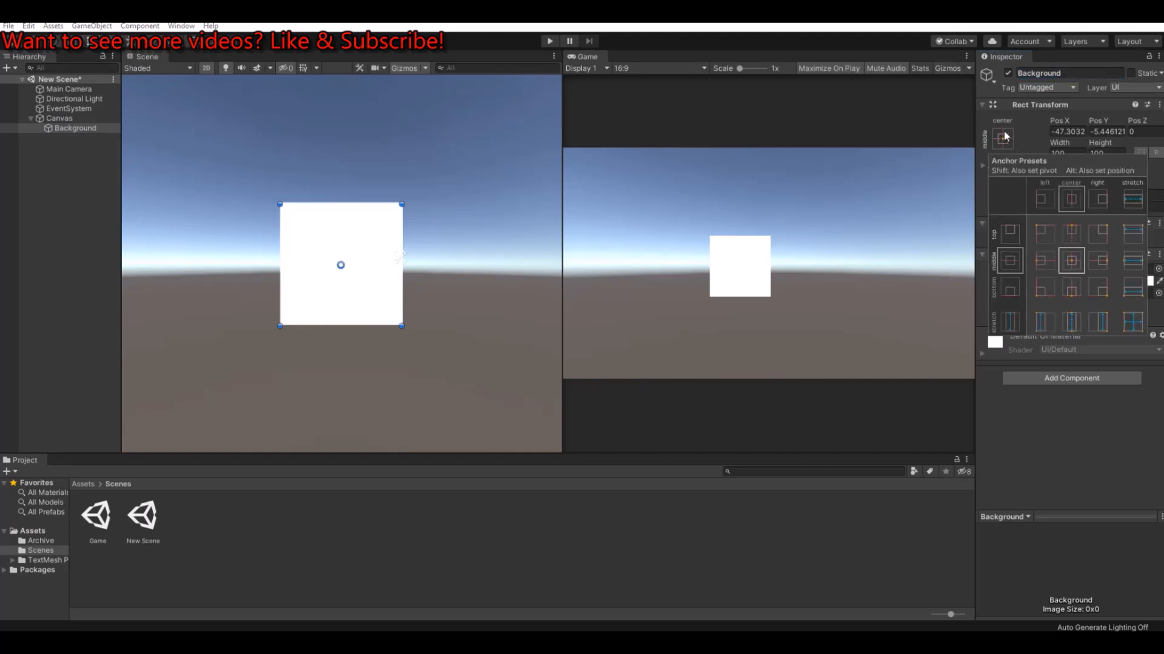
left_click(1137, 324, "alt")
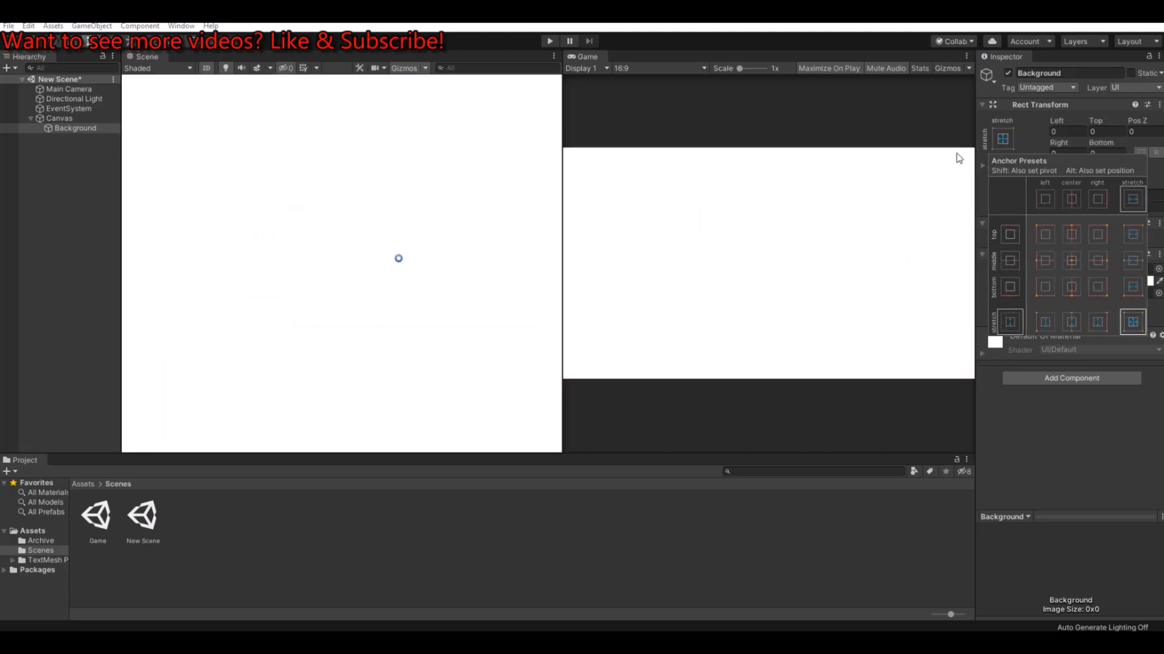
scroll(229, 199, "down", 10)
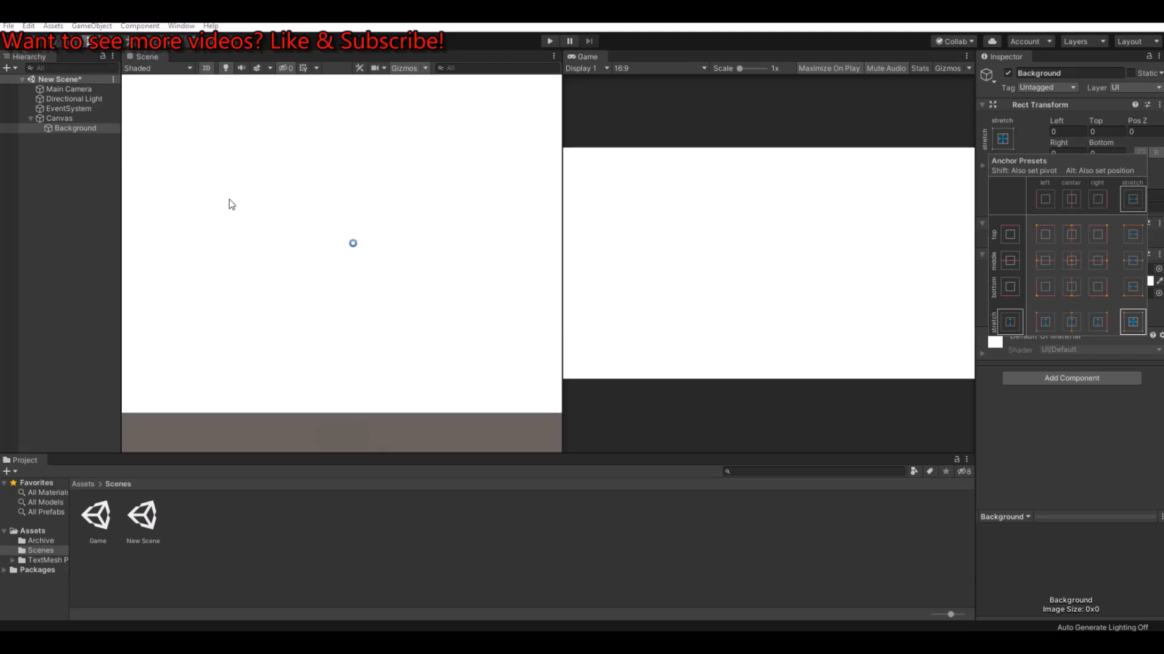
middle_click_drag(254, 194, 288, 254)
scroll(290, 259, "up", 2)
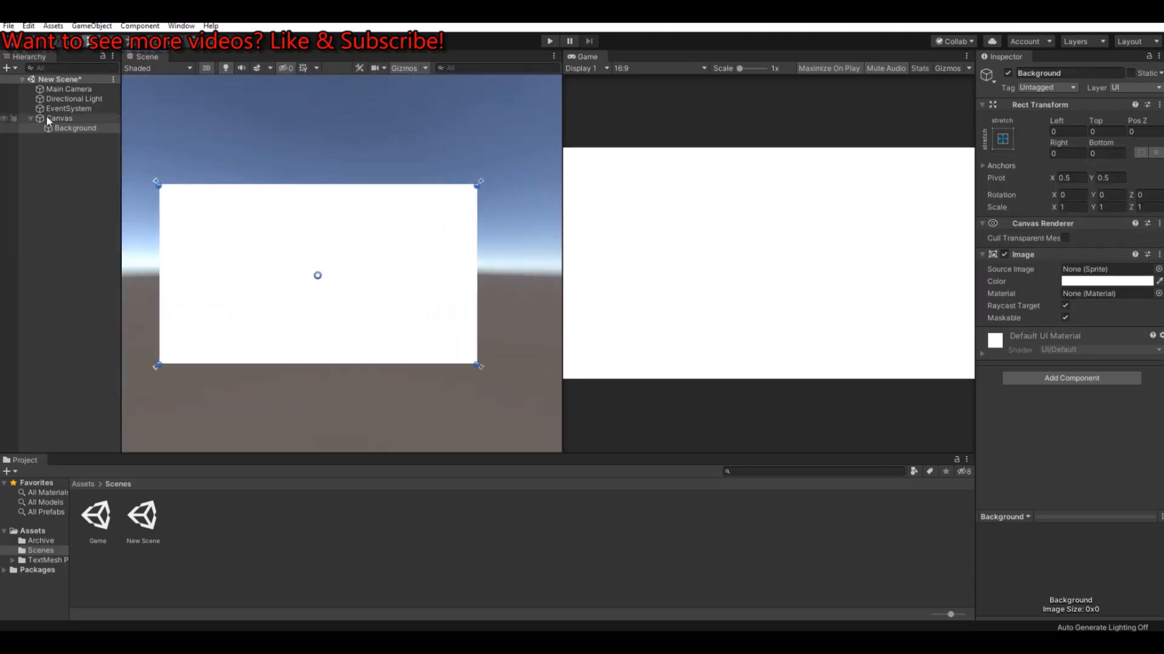
Step: Set the Canvas Scaler to Scale With Screen Size with a 1920 x 1080 reference resolution and a match value of 0.5
left_click(53, 117)
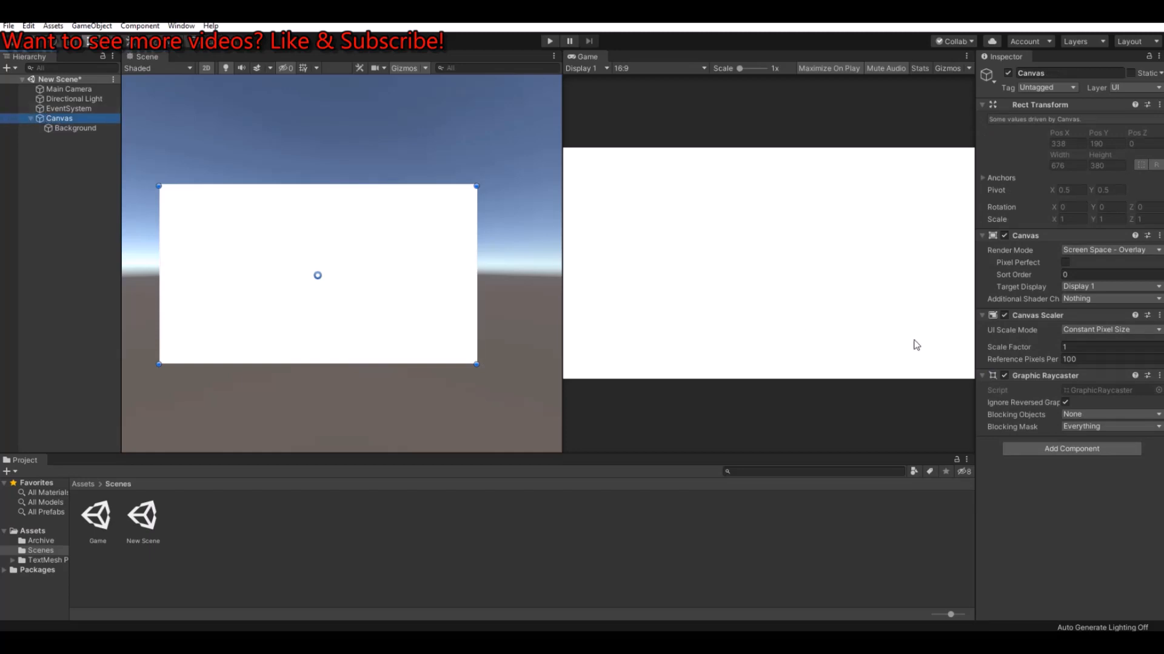
left_click(1101, 332)
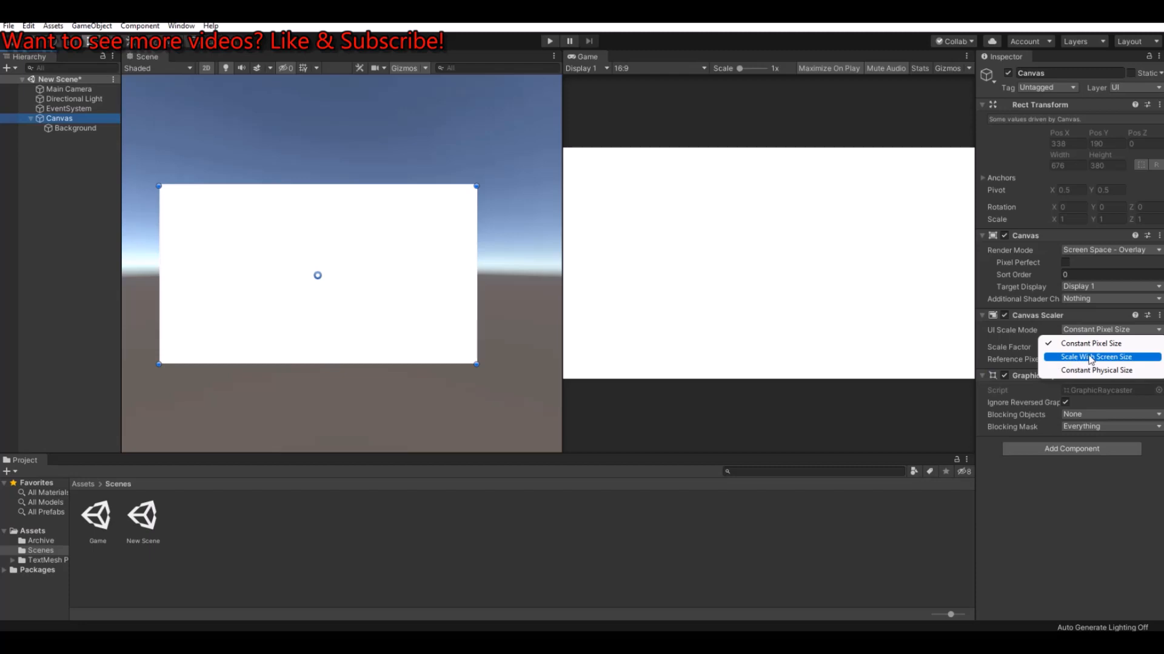
left_click(1073, 358)
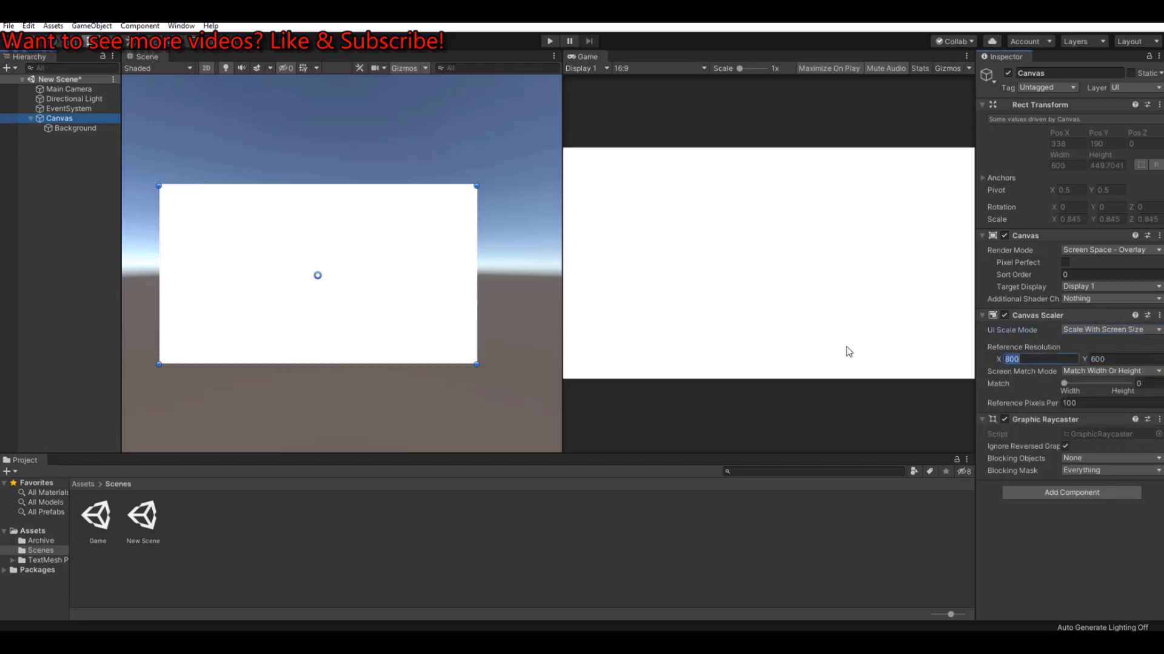
type("1920")
key("Tab")
type("10")
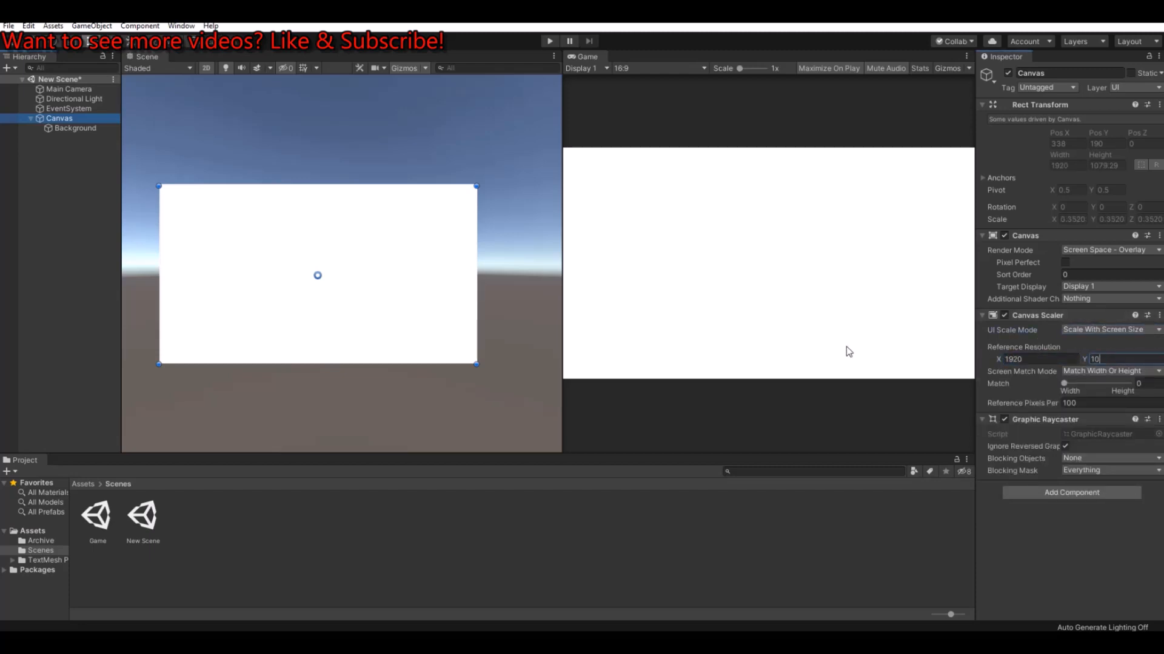
type("80")
left_click(1095, 384)
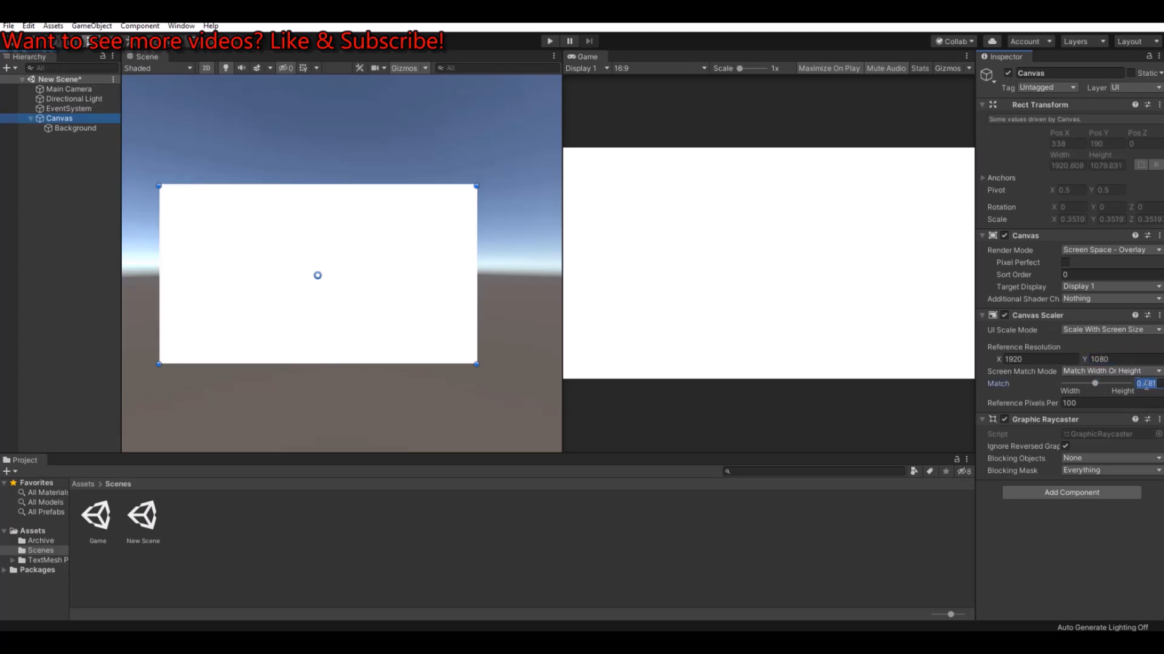
type("0.5")
Step: Create an empty child object under the Canvas and name it Main Menu
left_click(64, 129)
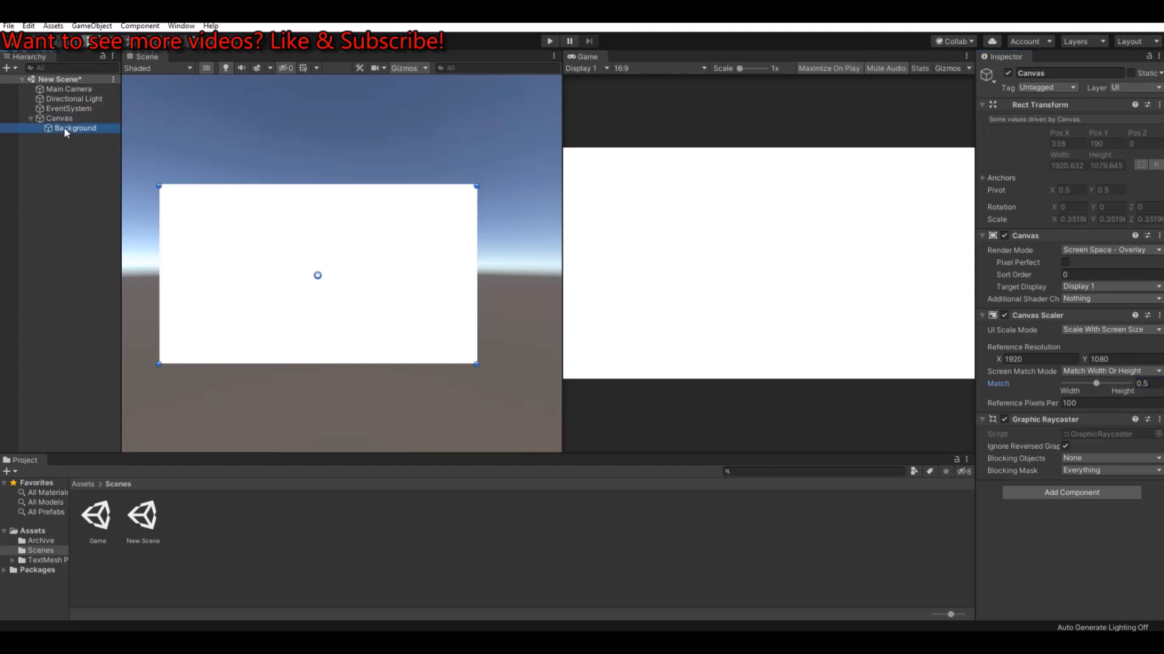
left_click(59, 118)
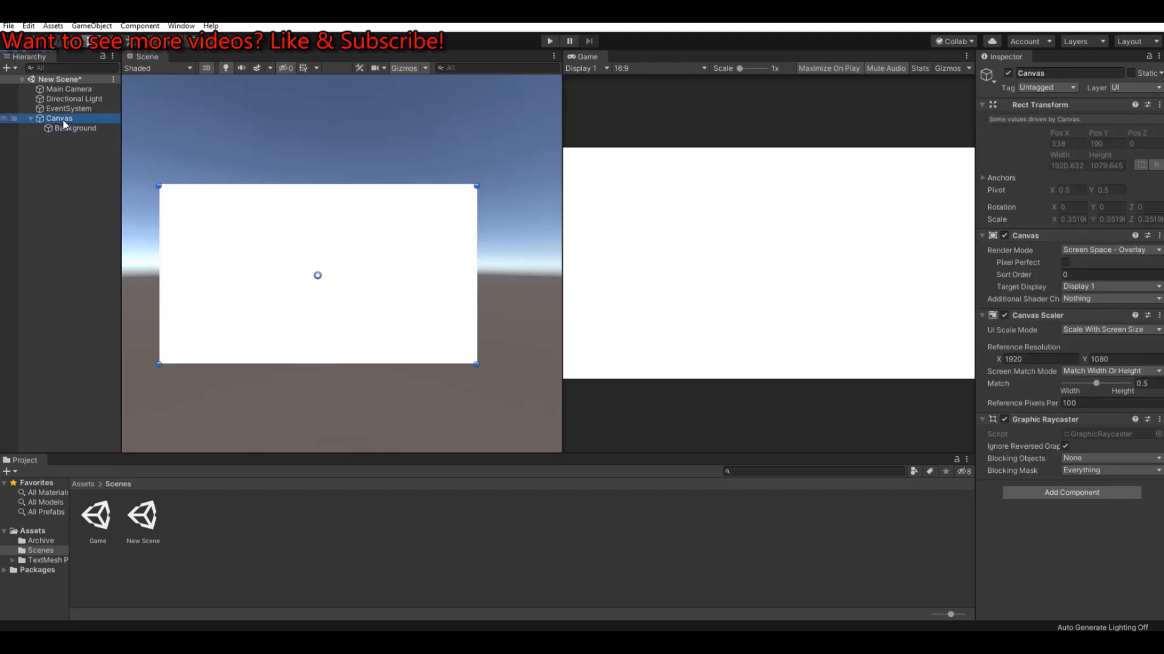
right_click(62, 119)
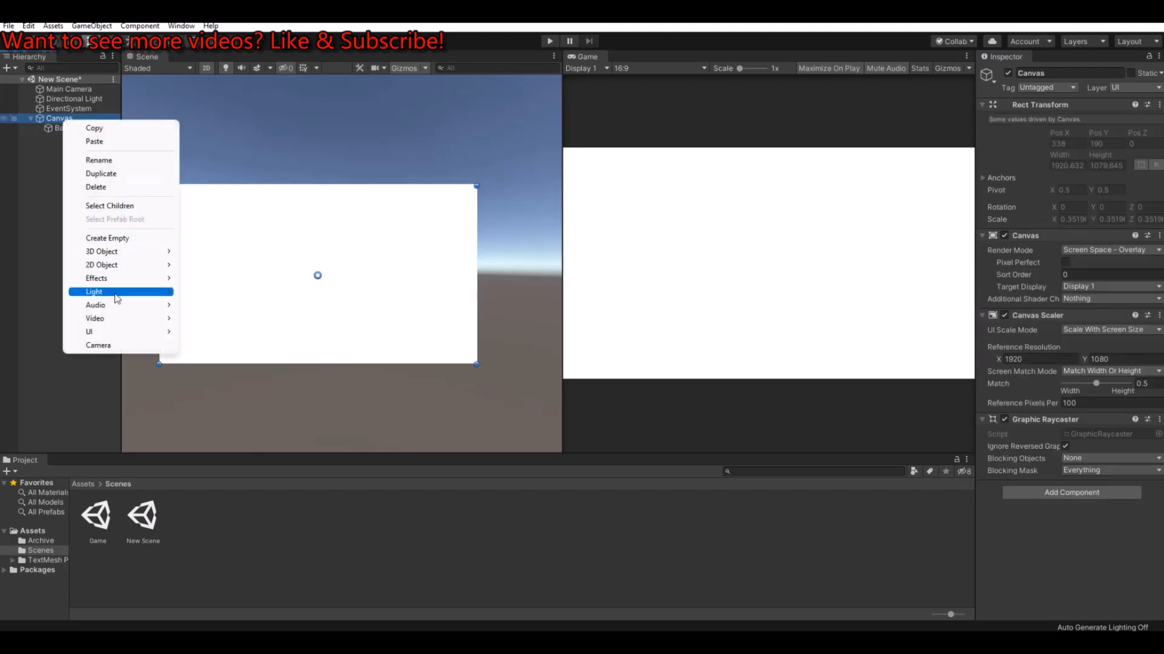
left_click(106, 237)
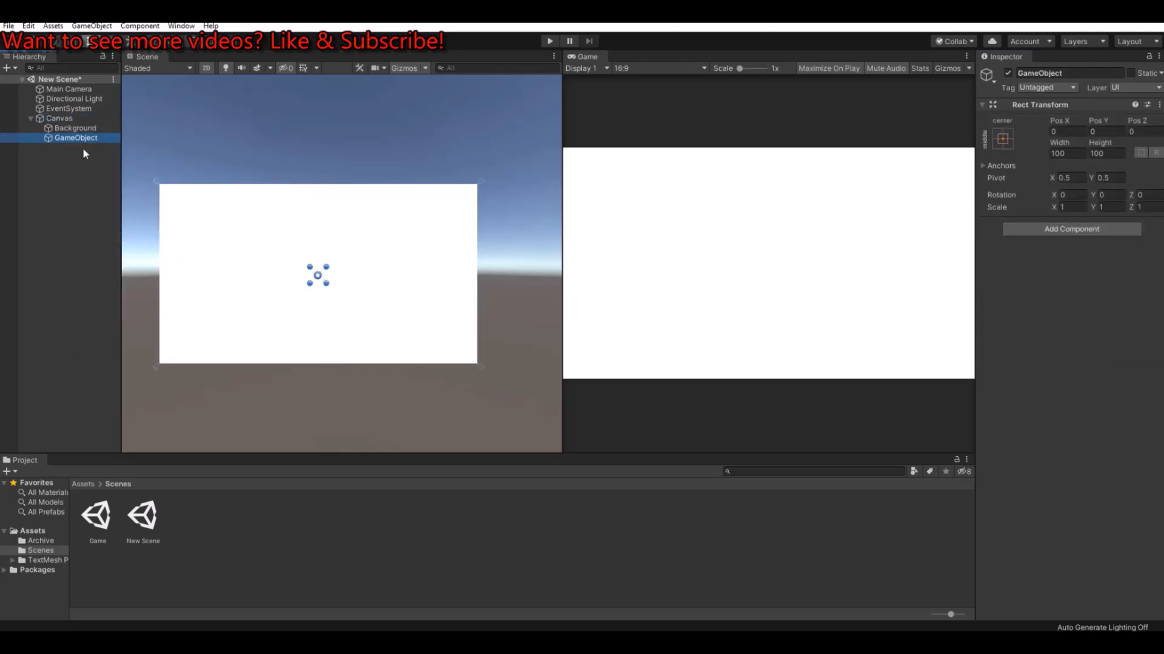
left_click(1077, 72)
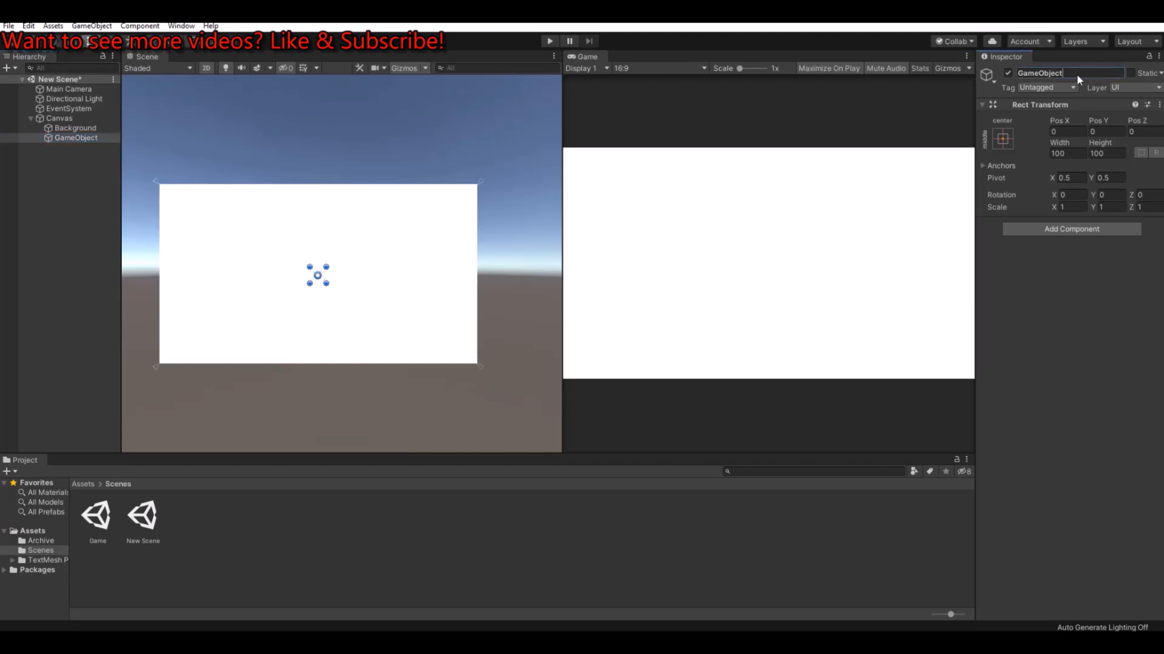
type("Main Menu")
key("Return")
Step: Add a UI Image as a child of Main Menu and colour it grey, 8C8C8C
right_click(77, 140)
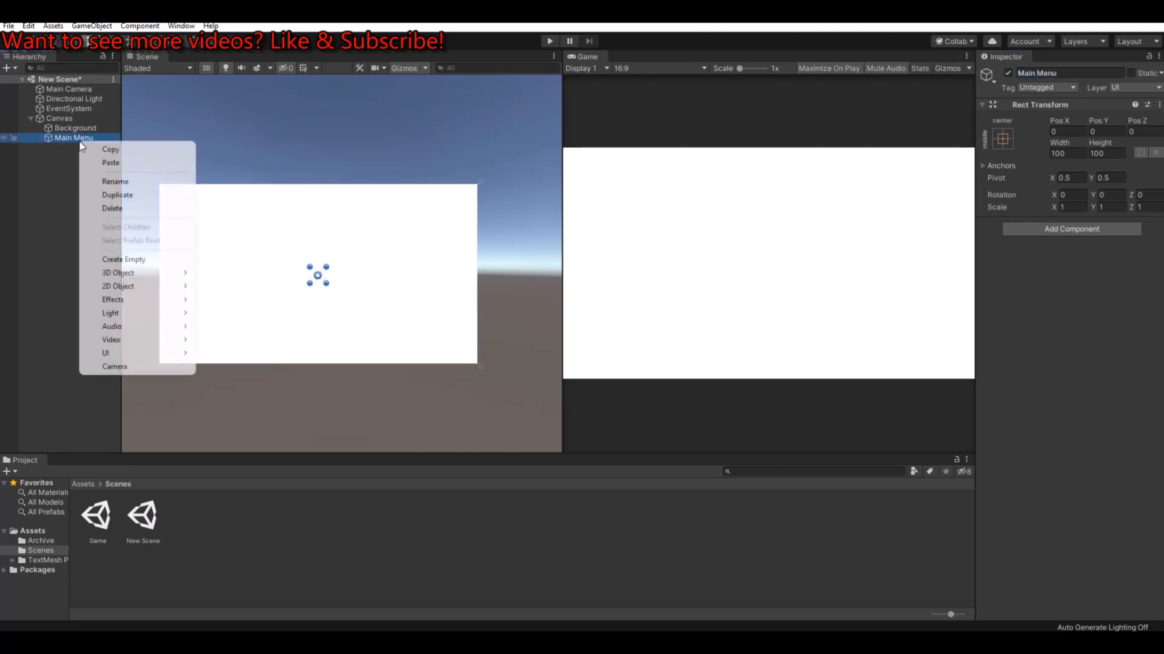
mouse_move(135, 360)
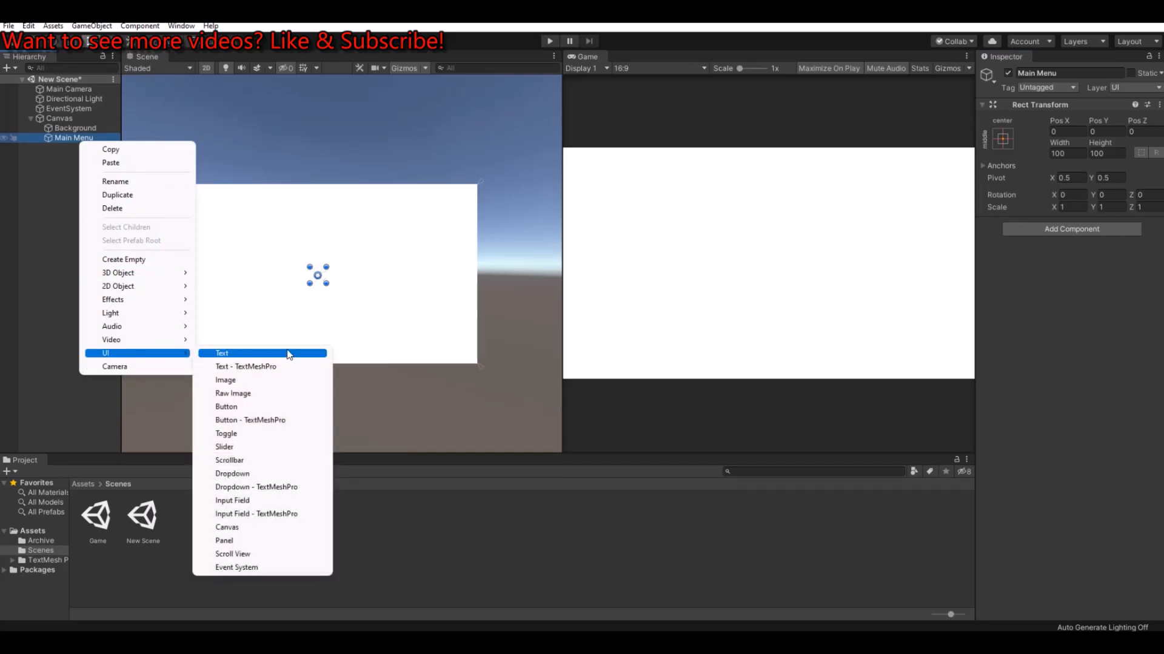
left_click(249, 382)
scroll(247, 267, "up", 1)
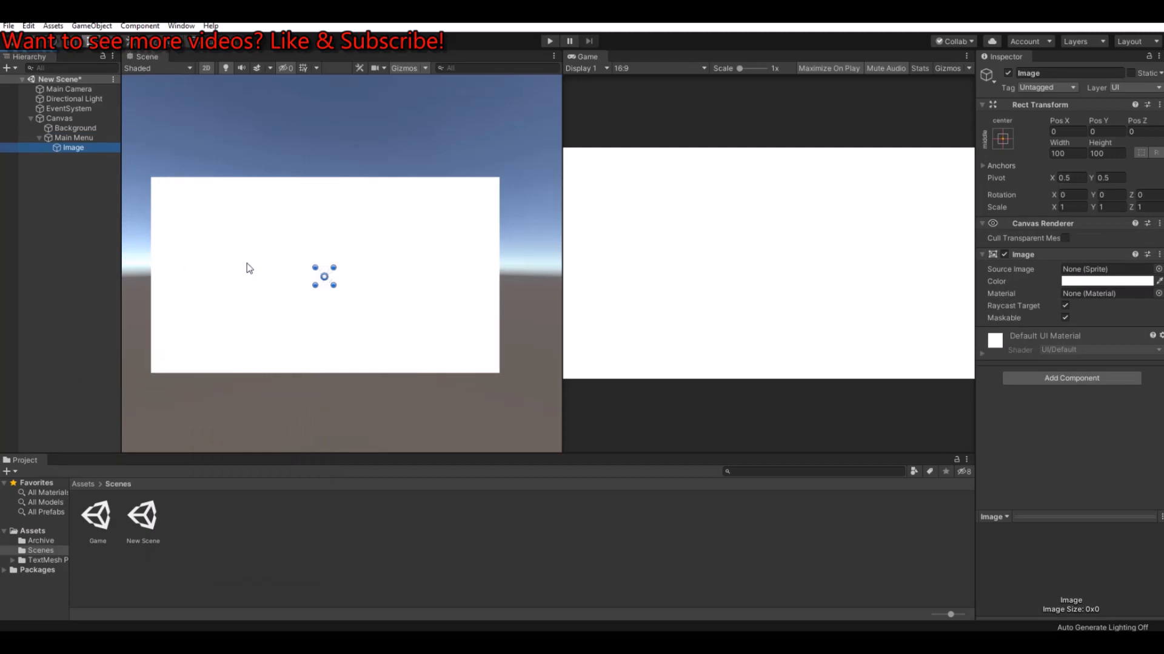
left_click(1096, 282)
mouse_move(1058, 277)
left_mouse_down()
mouse_move(1052, 287)
mouse_move(1048, 278)
left_mouse_up()
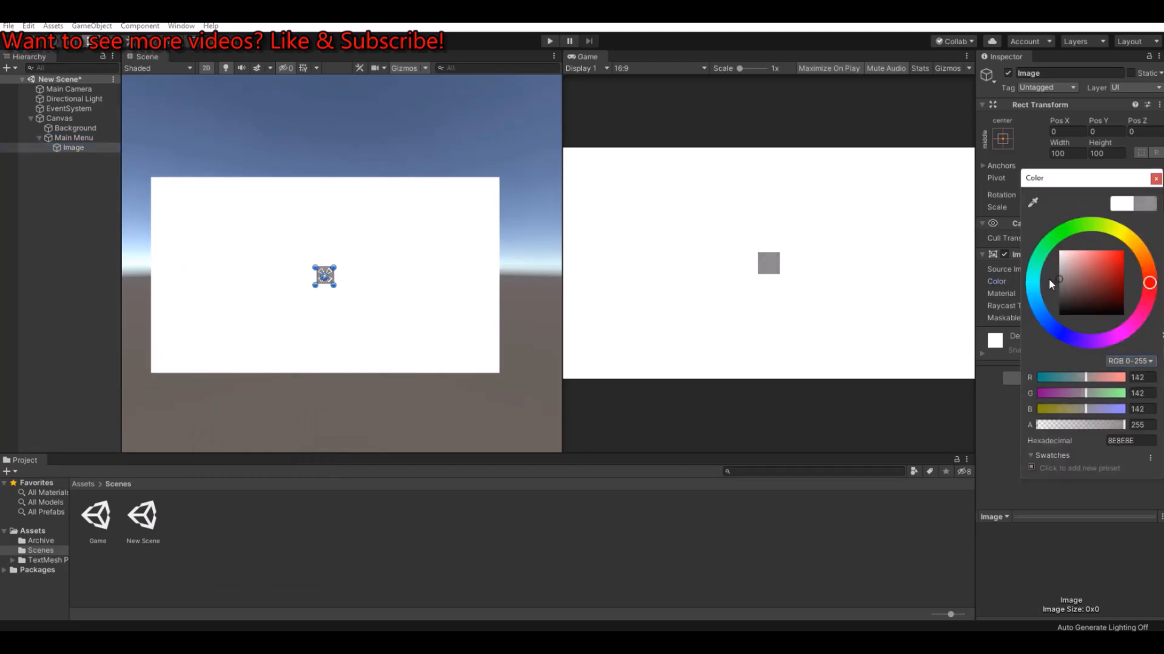
left_click(1155, 178)
Step: Enlarge the grey image around its centre to about 903 x 555 and rename it BG
scroll(343, 277, "up", 2)
left_click_drag(327, 264, 421, 214)
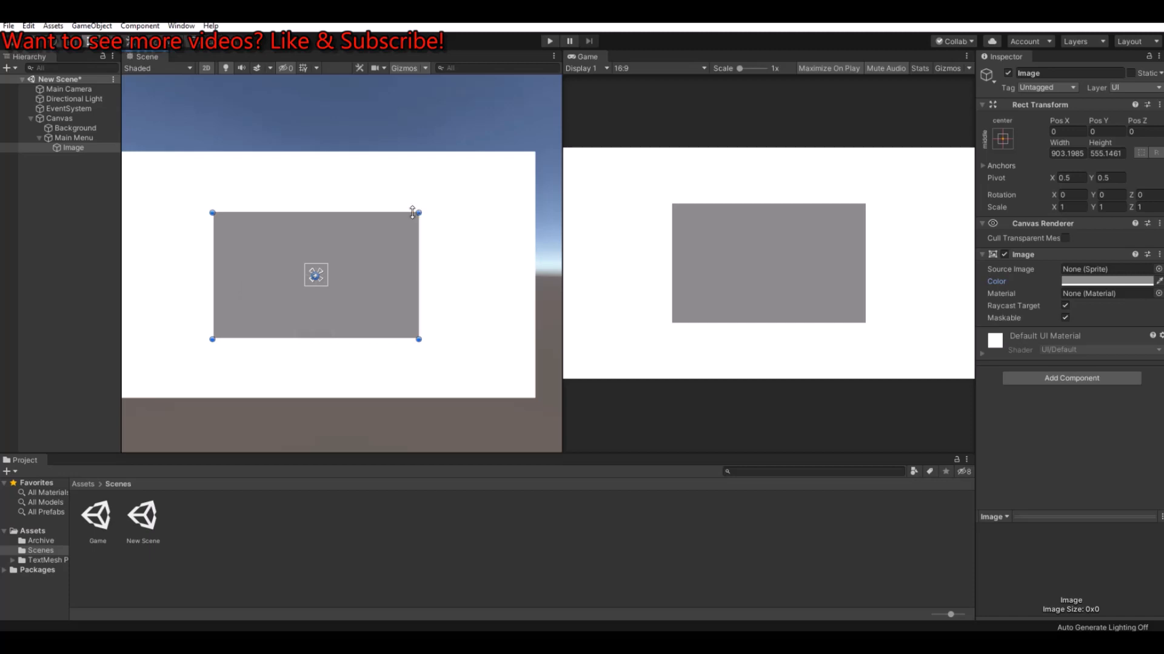
left_click(64, 148)
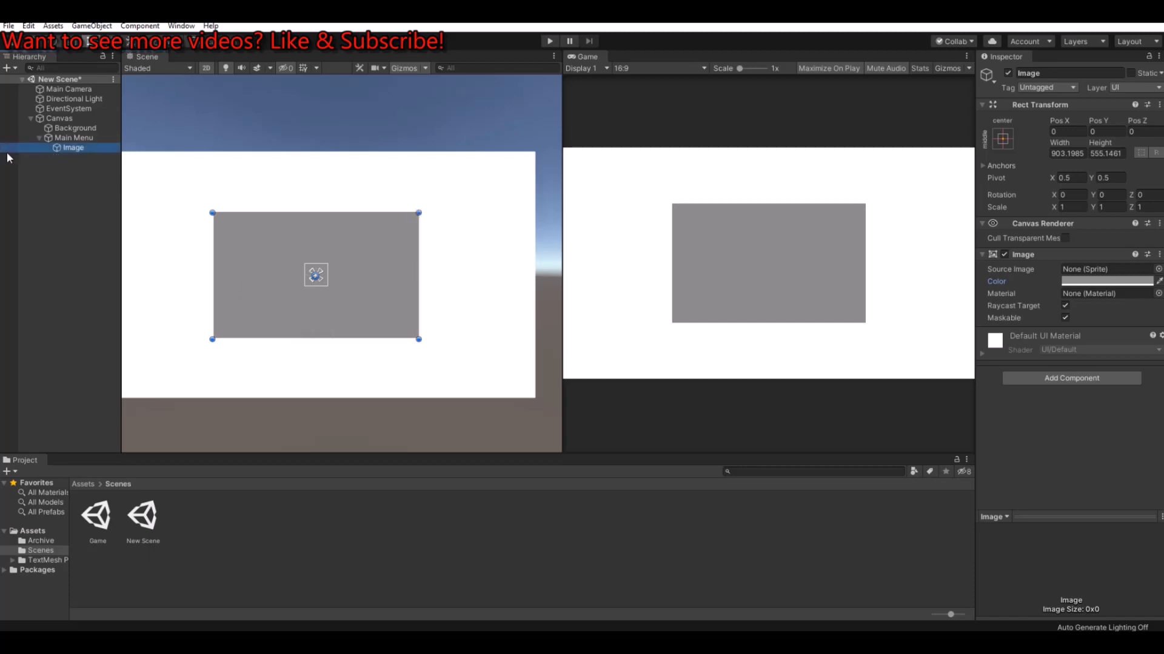
left_click(1101, 69)
type("BG")
key("Return")
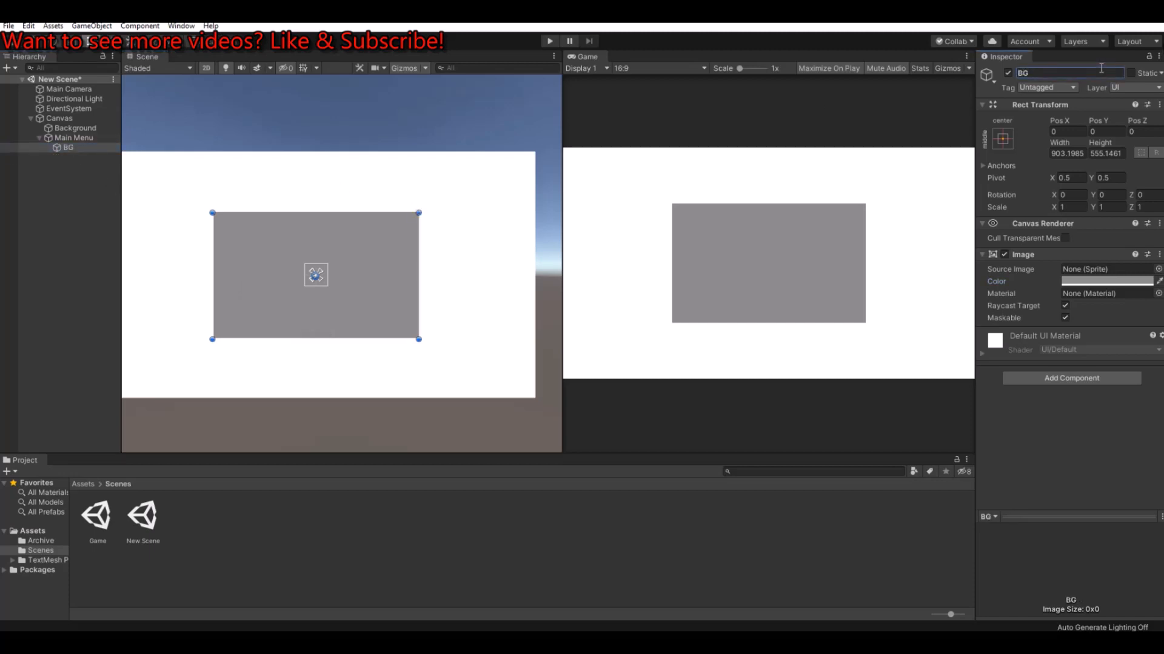
Step: Add a TextMeshPro text element as a child of Main Menu
left_click(66, 137)
right_click(67, 136)
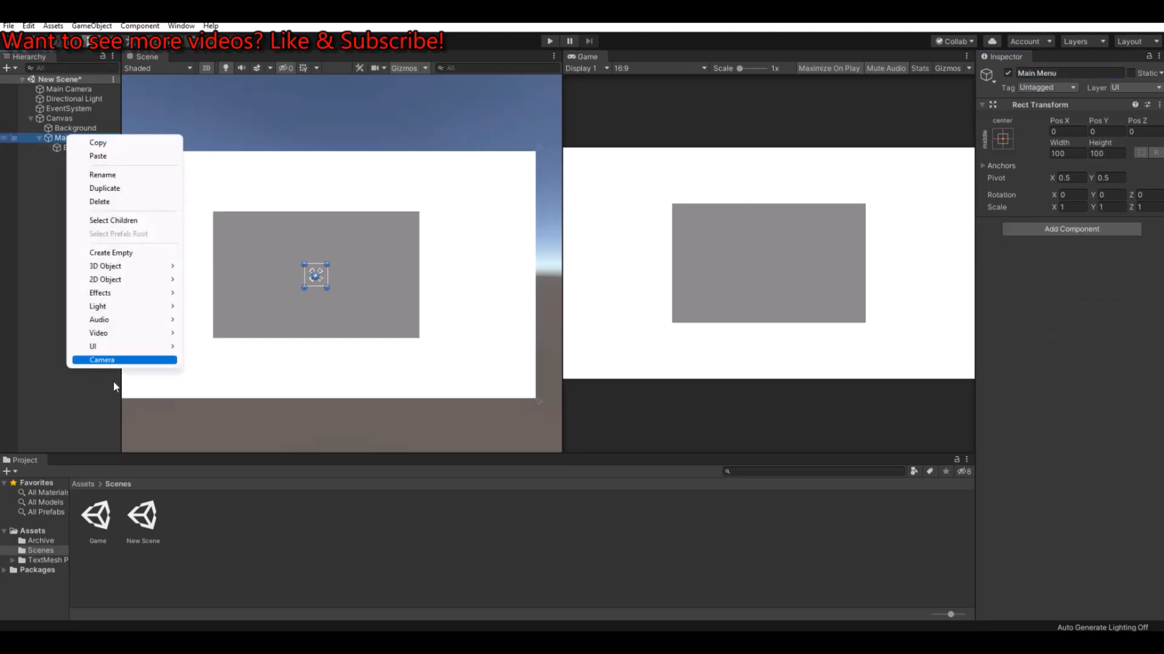
mouse_move(112, 346)
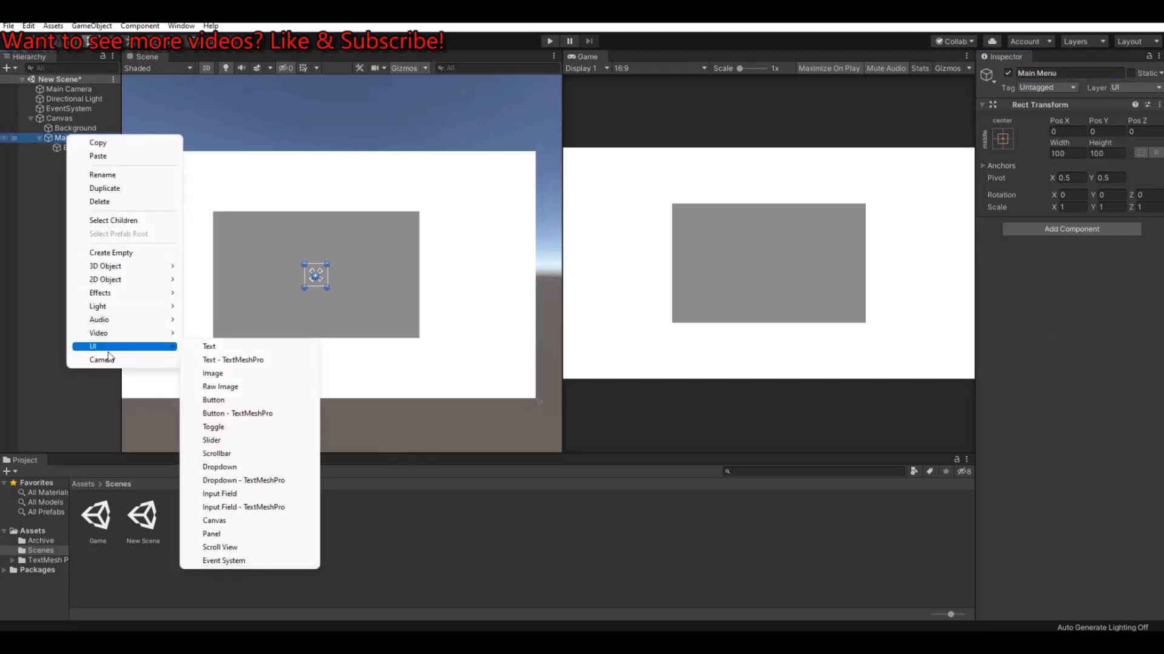
left_click(244, 360)
scroll(255, 261, "up", 2)
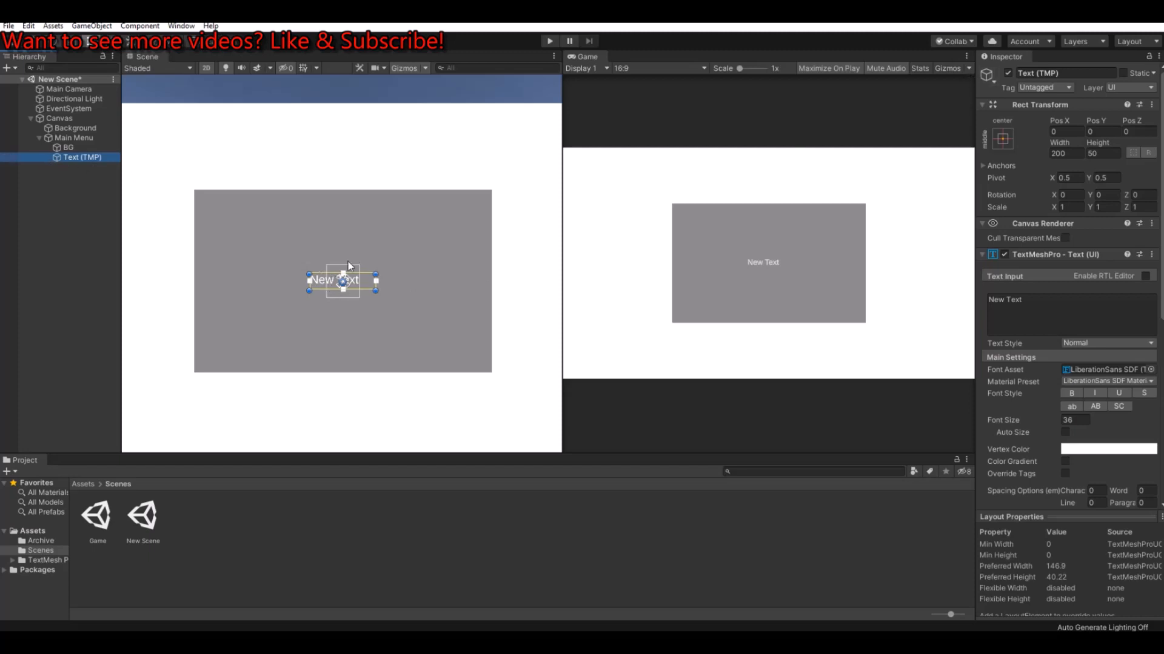
Step: Anchor the text element to the top of Main Menu with horizontal stretch, moving its position along with the anchors
left_click(1002, 137)
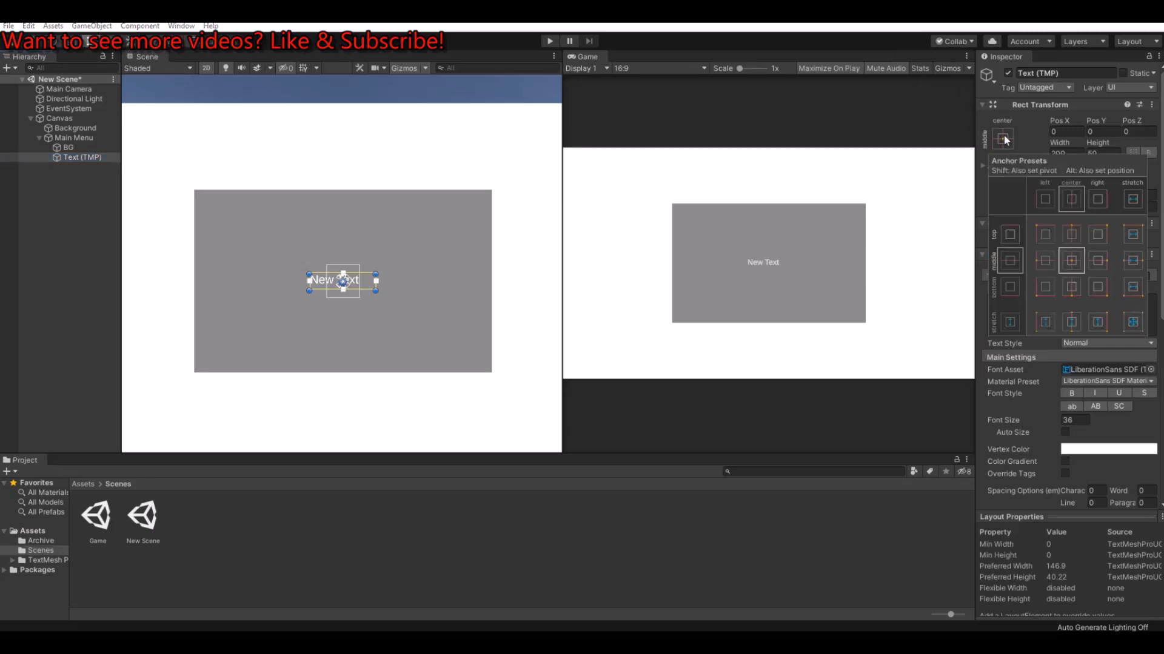
key("shift+alt")
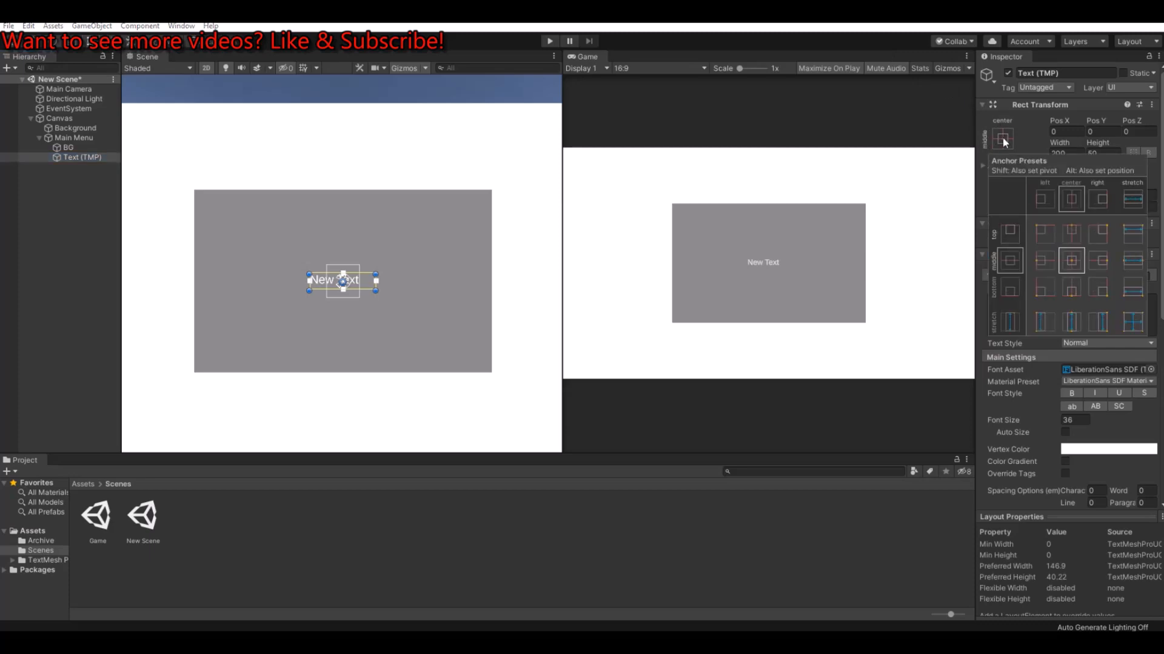
left_click(1138, 236, "alt")
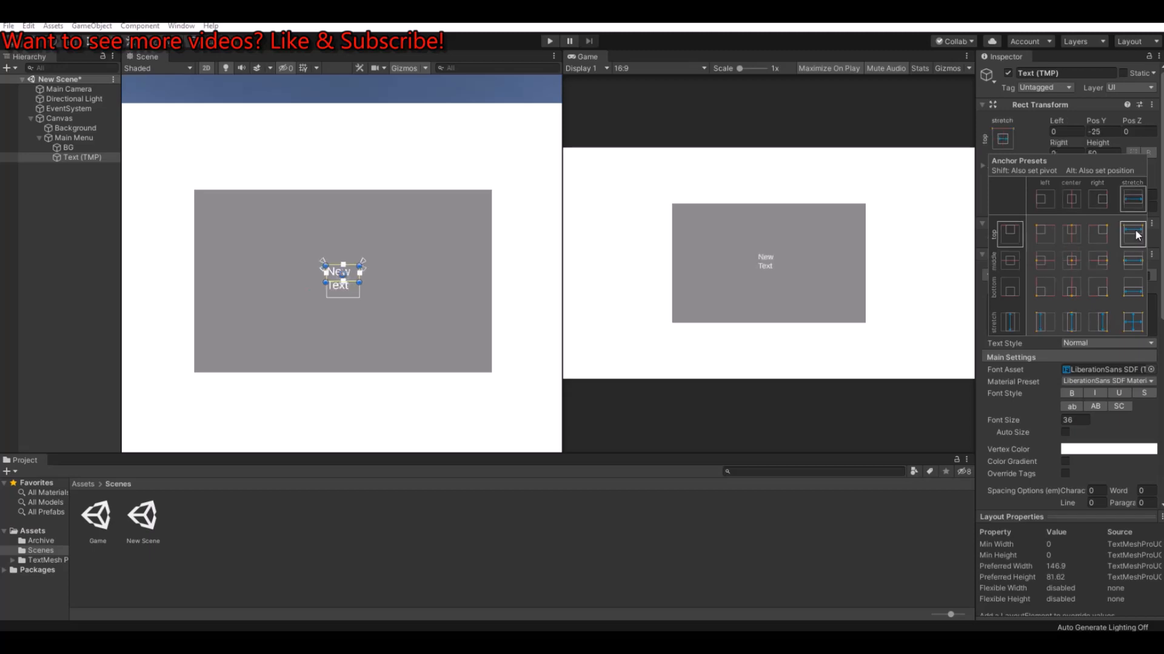
left_click(355, 266)
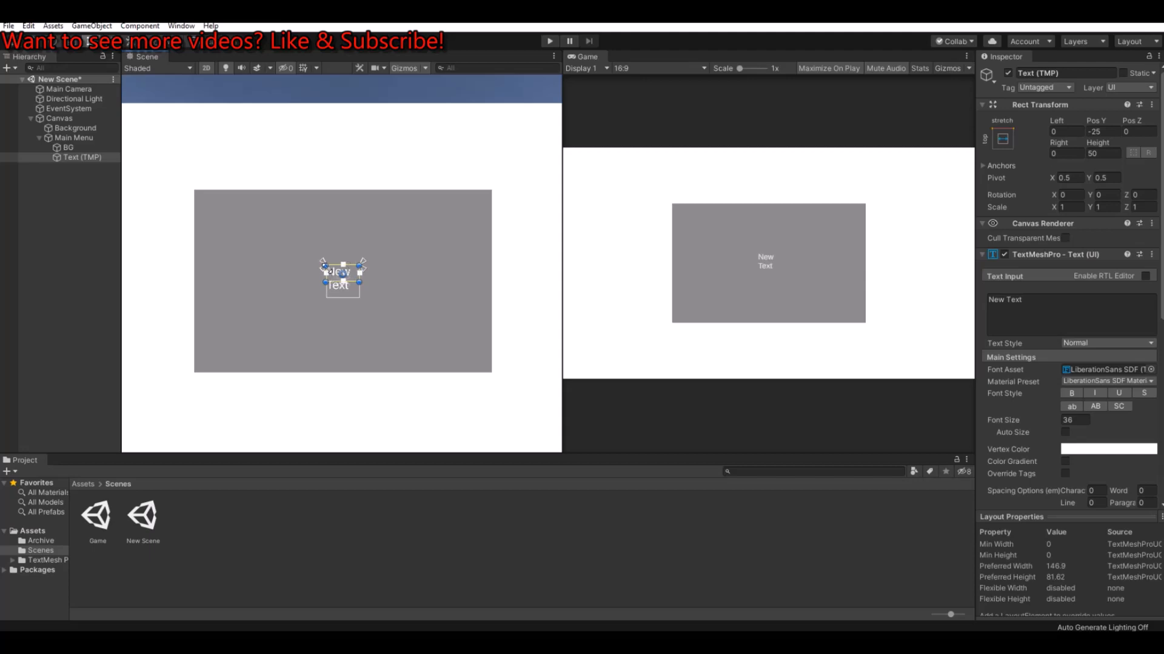
Step: Resize the text box to span the grey panel's full width along its upper edge, about 61 high
left_click_drag(323, 267, 192, 189)
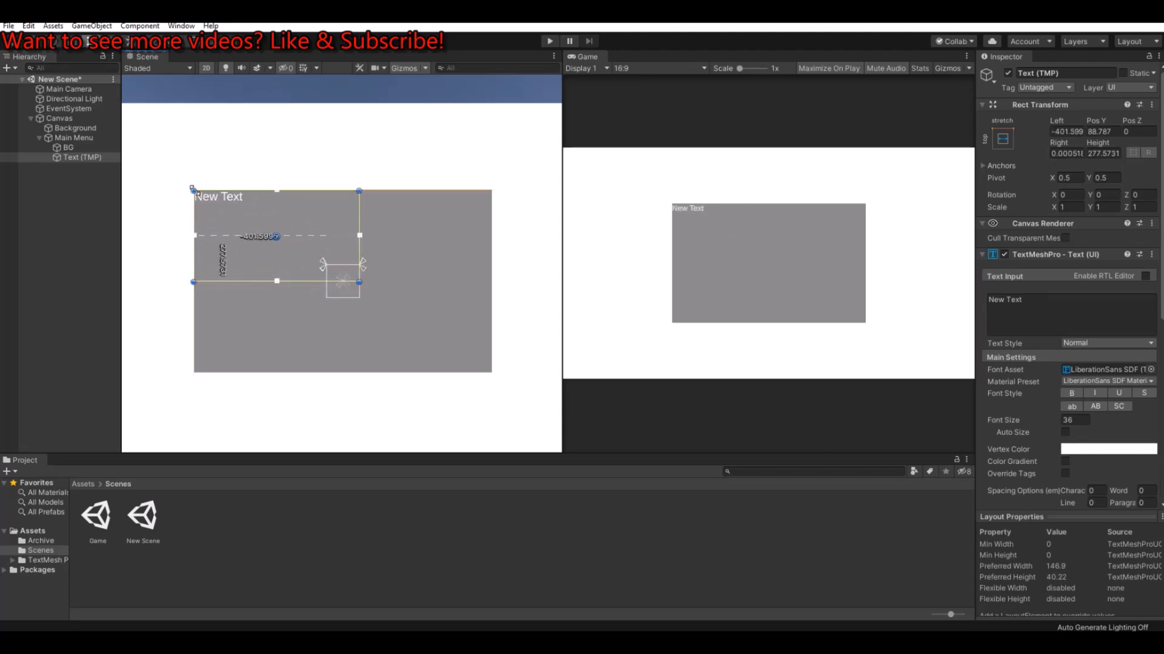
left_click_drag(360, 203, 491, 203)
left_click_drag(428, 282, 427, 209)
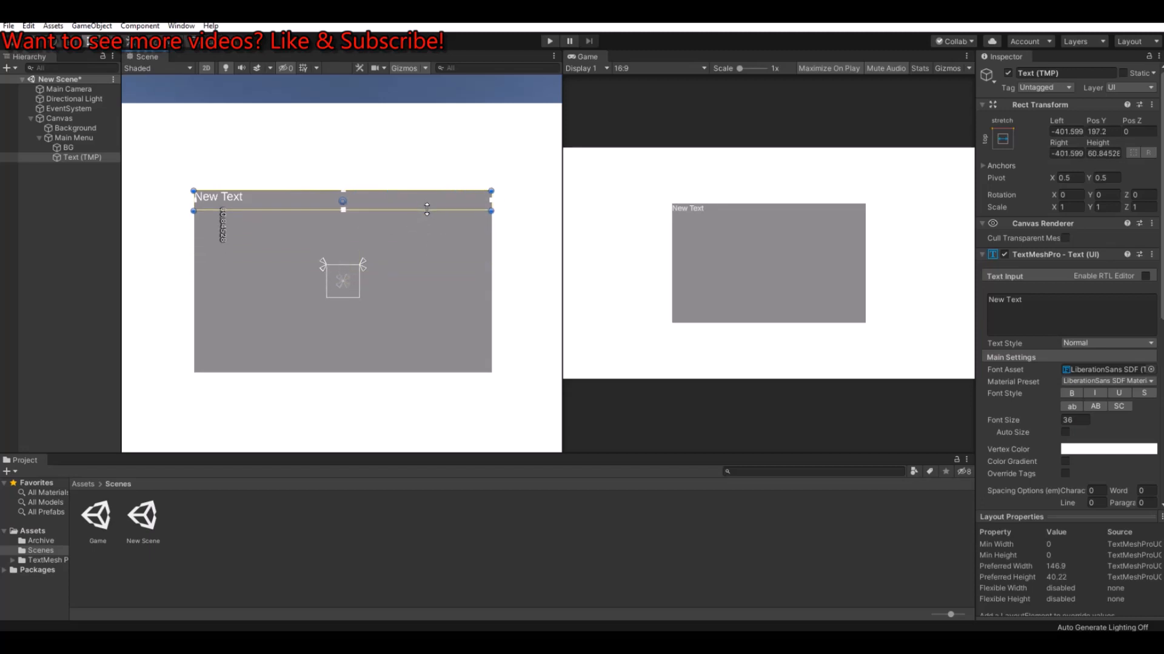
Step: Align the text to the horizontal centre and vertical middle of its box
scroll(1058, 385, "down", 3)
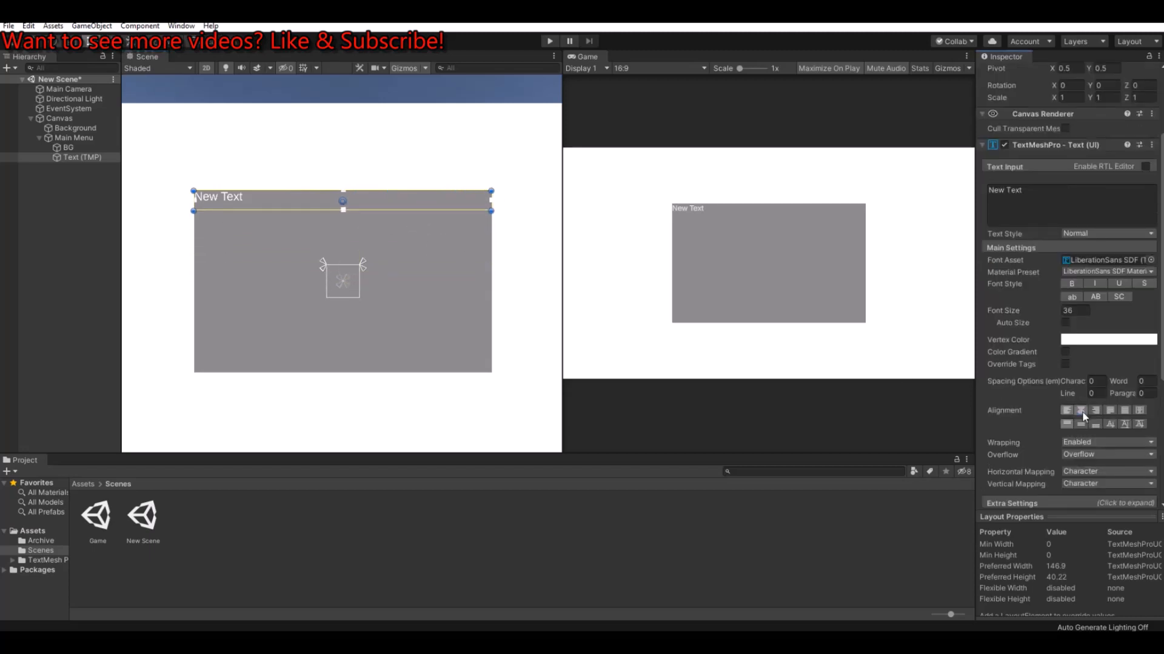
left_click(1080, 411)
left_click(1081, 424)
Step: Replace the text element's placeholder content with "Menu"
left_click(1076, 208)
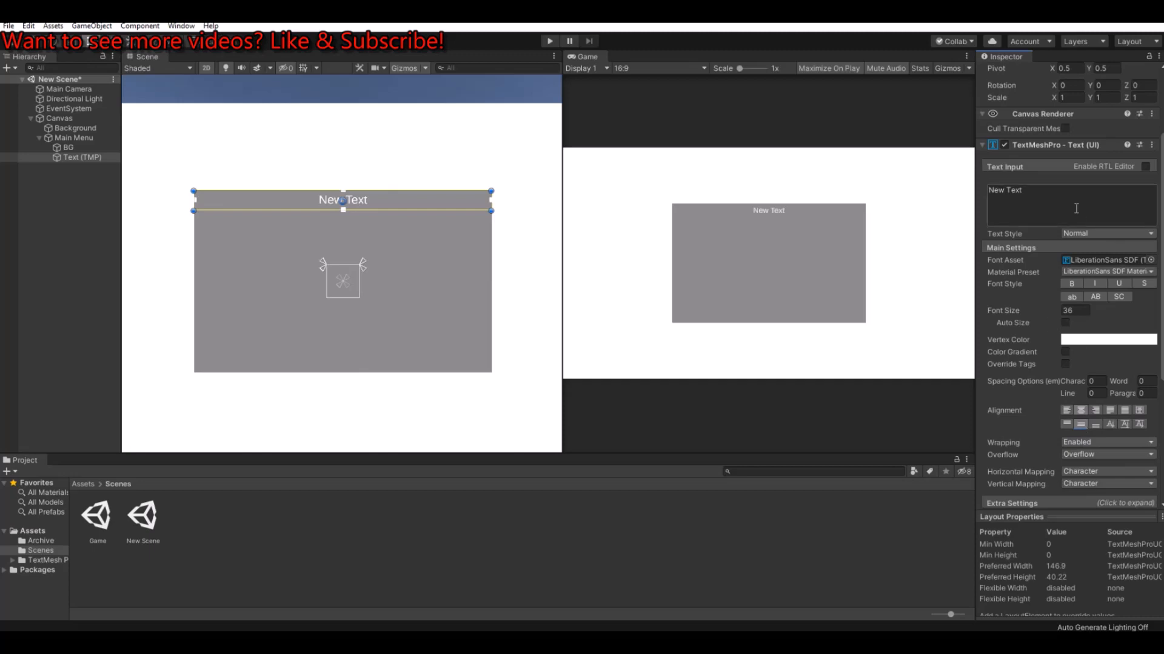
key("ctrl+a")
type("Main Menu")
key("ctrl+a")
type("Menu")
Step: Make the Menu title bold at font size 48 and increase its text box height to about 98
left_click(1077, 310)
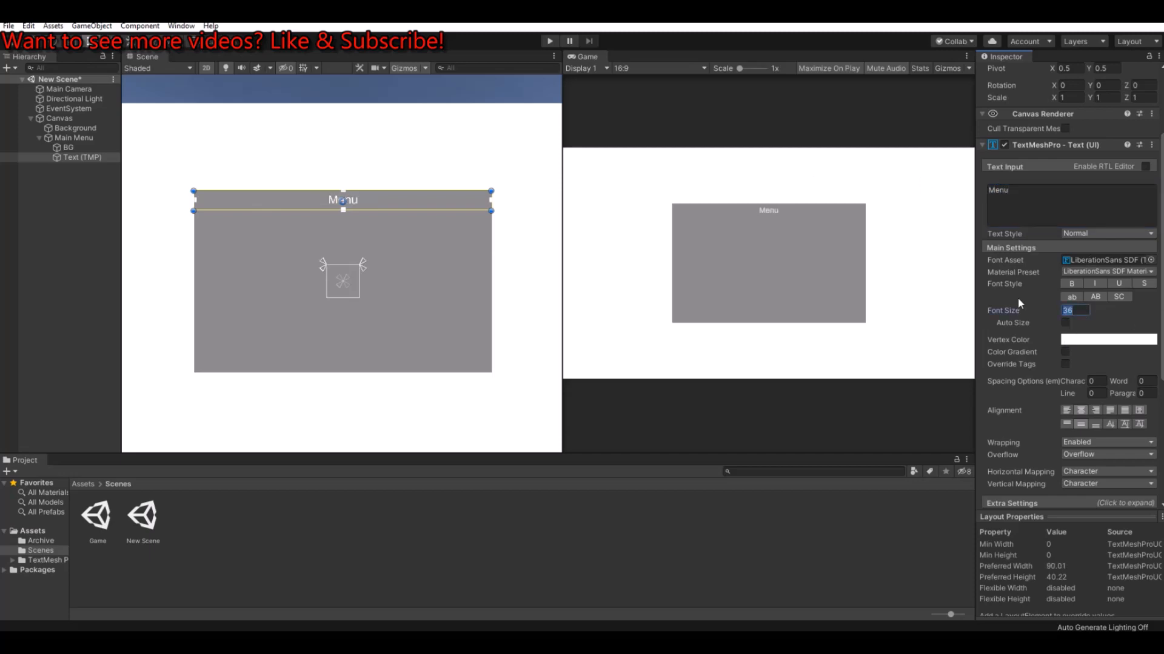
type("48")
left_click(1074, 284)
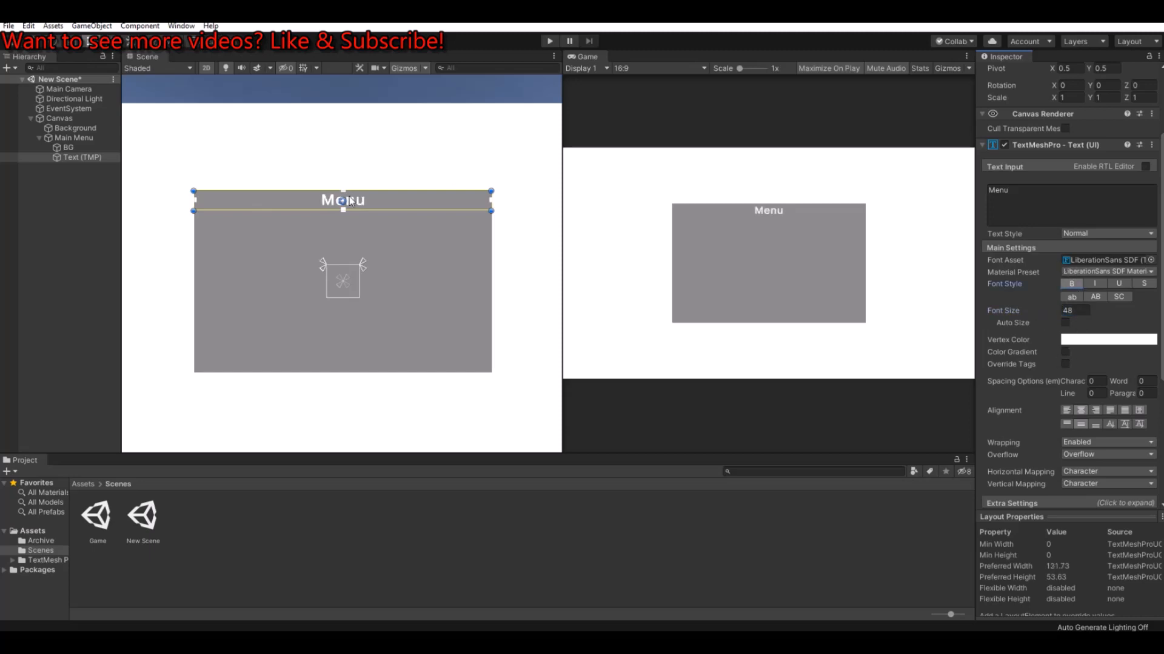
left_click_drag(376, 211, 376, 222)
Step: Rename the Text (TMP) object as Headline
left_click(69, 158)
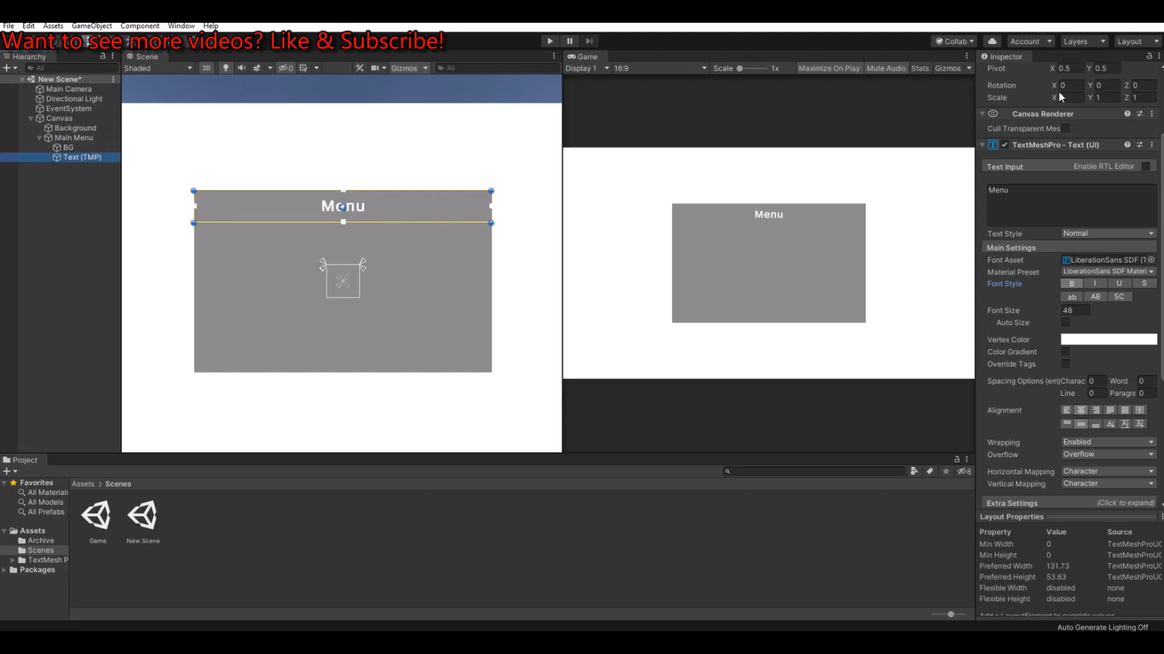
scroll(1062, 98, "up", 3)
left_click(1058, 73)
type("Headl")
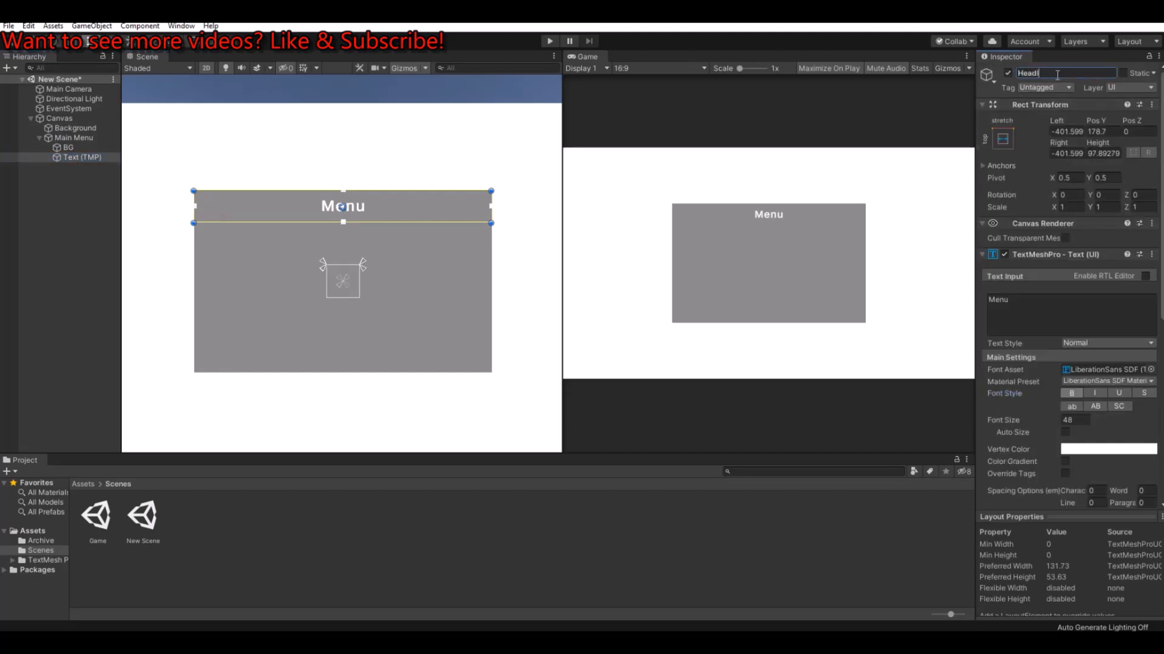
type("ine")
key("Return")
Step: Create an empty child object under Main Menu and name it Buttons
left_click(74, 138)
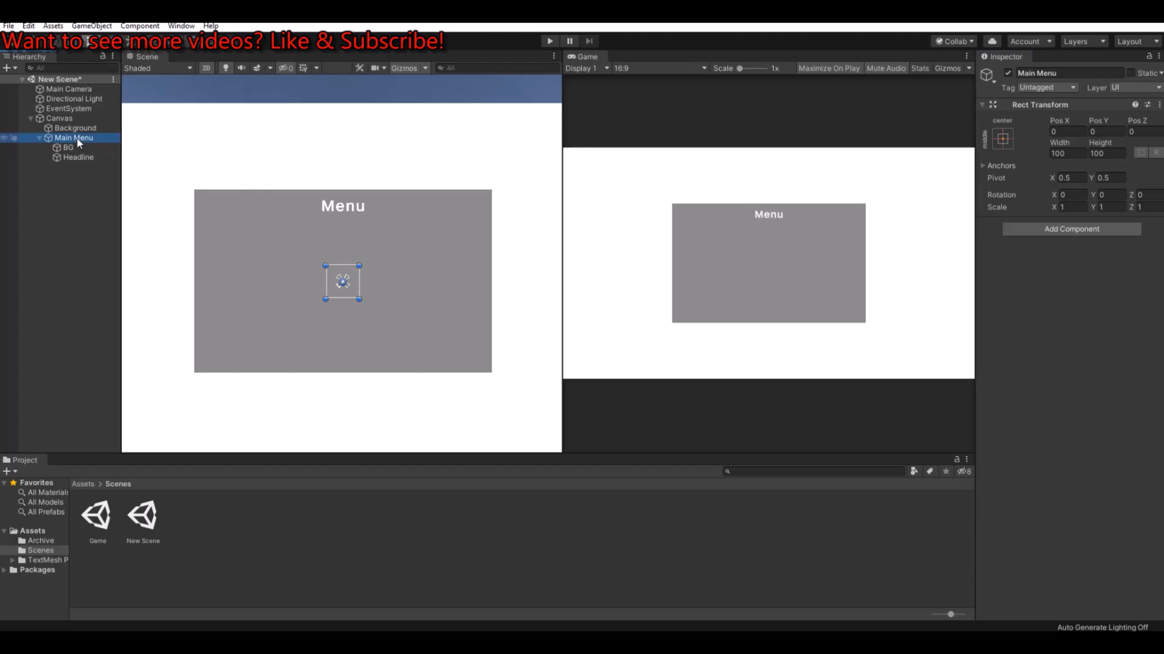
right_click(77, 141)
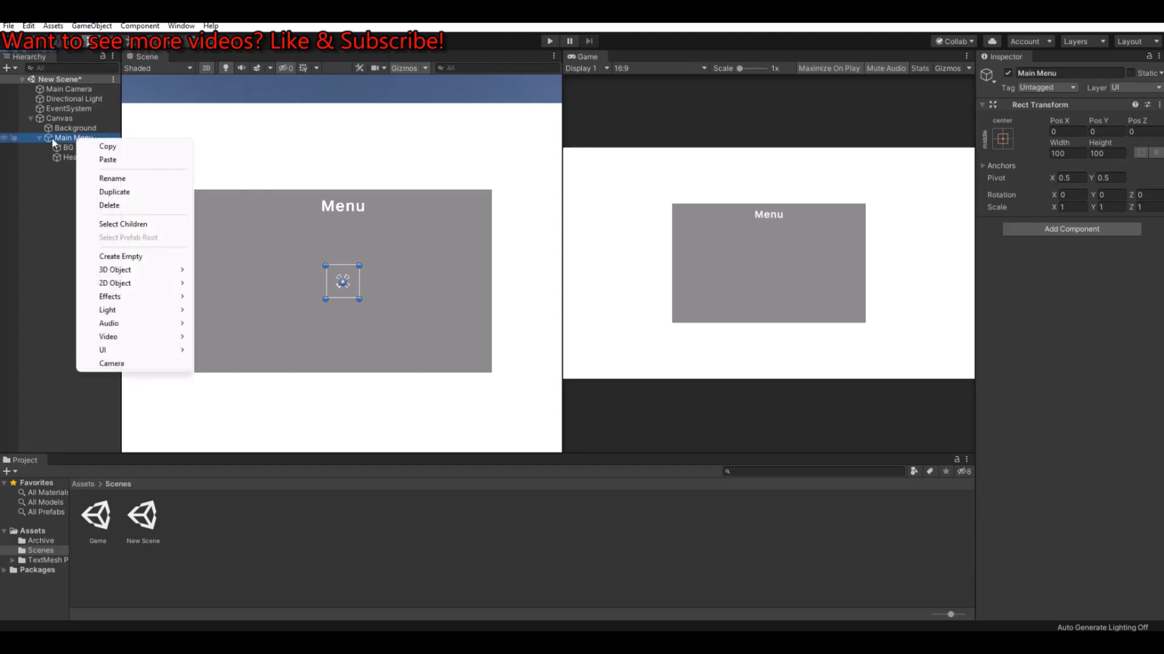
left_click(137, 257)
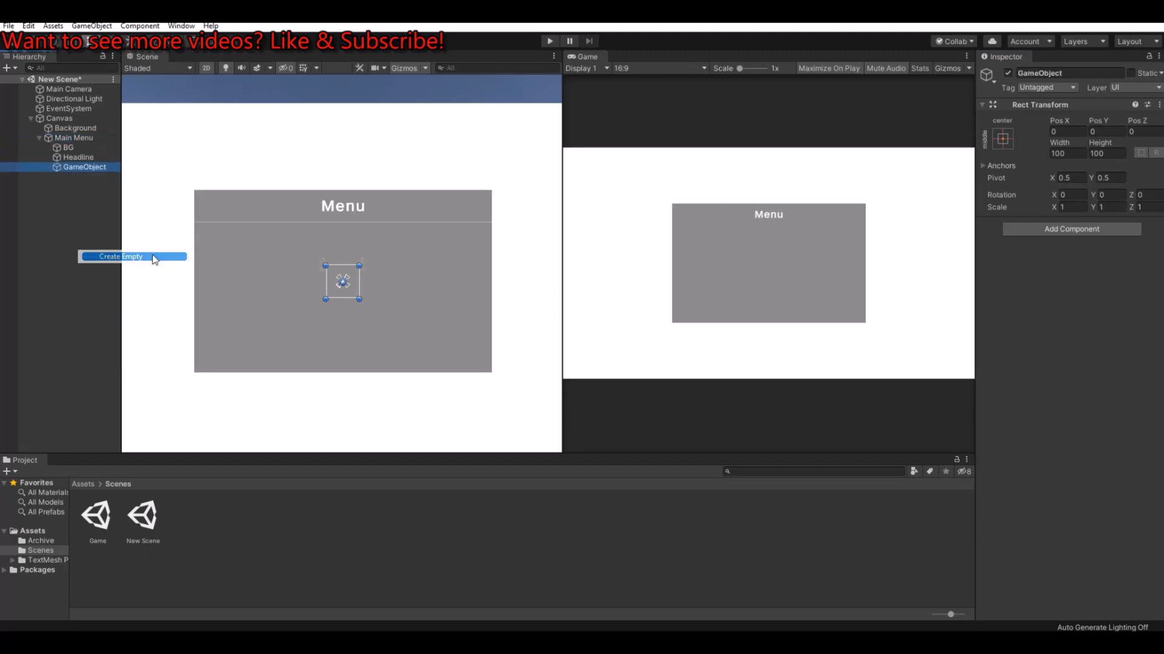
left_click(1074, 71)
type("Buttons")
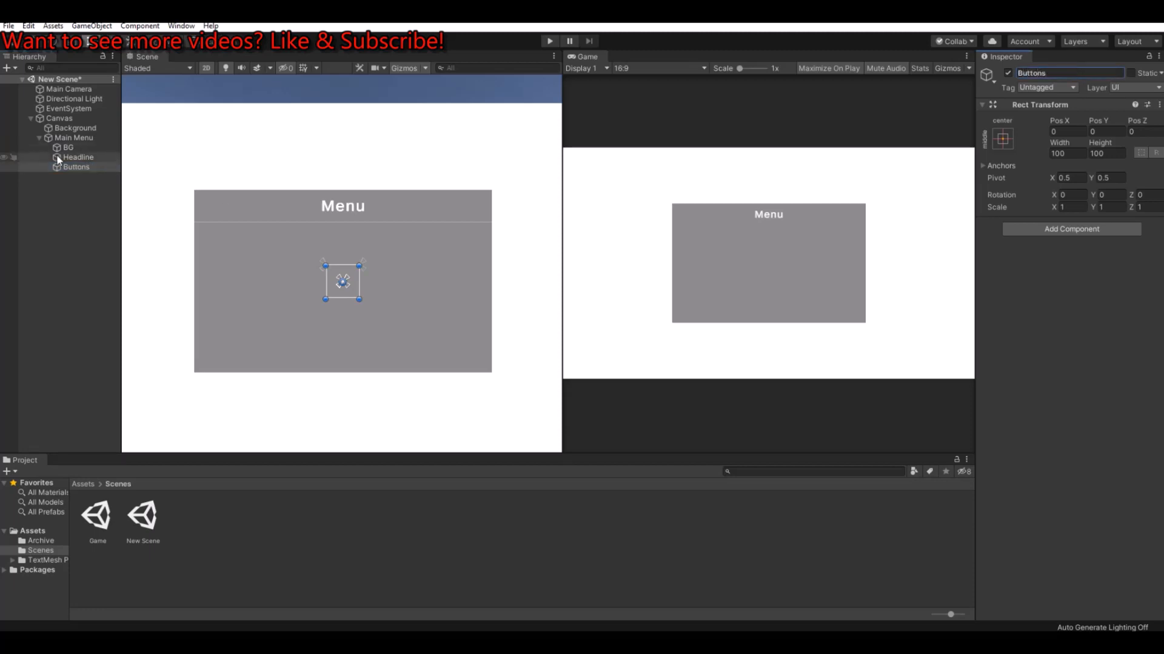
Step: Add a TextMeshPro button as a child of Buttons and duplicate it twice
right_click(72, 167)
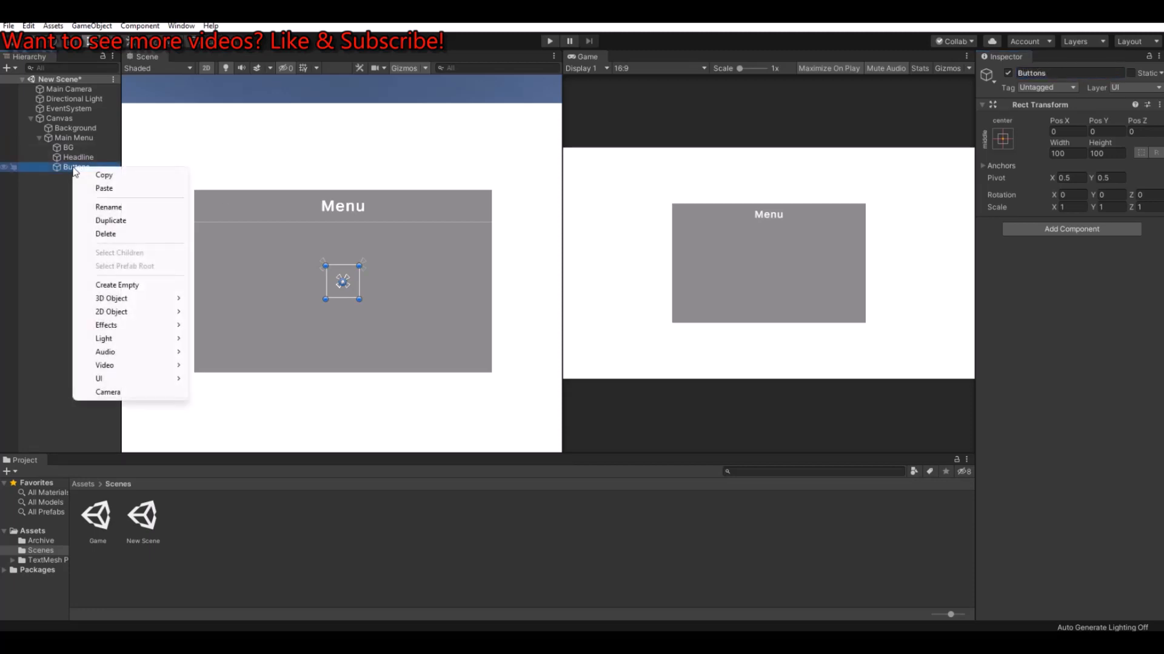
mouse_move(143, 379)
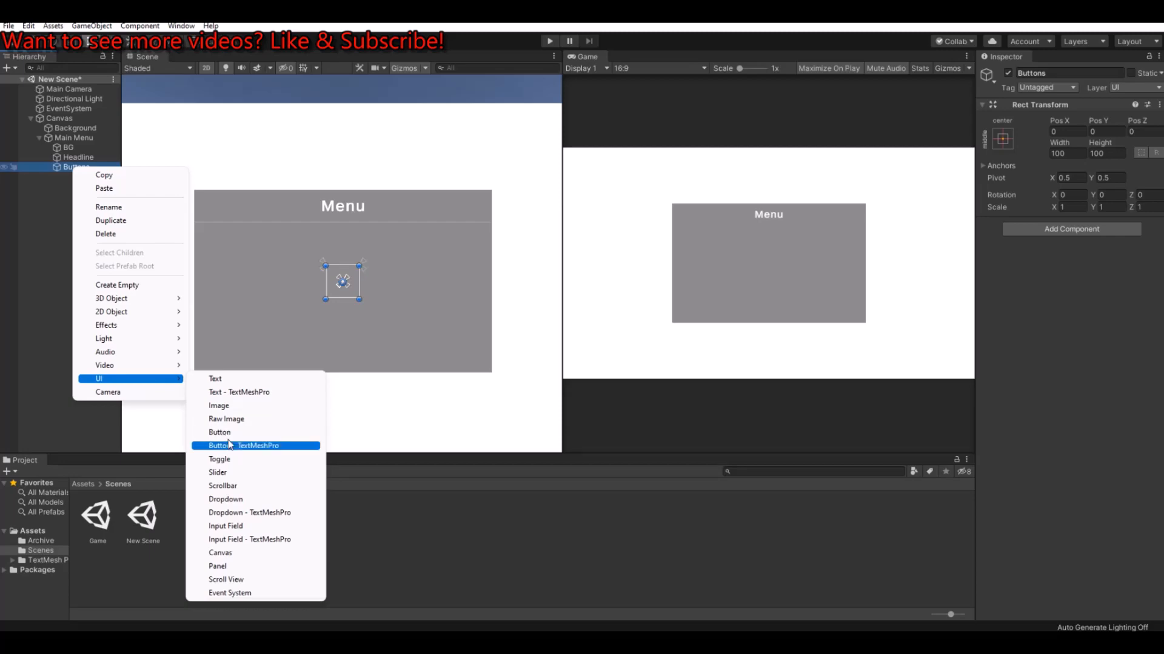
left_click(261, 446)
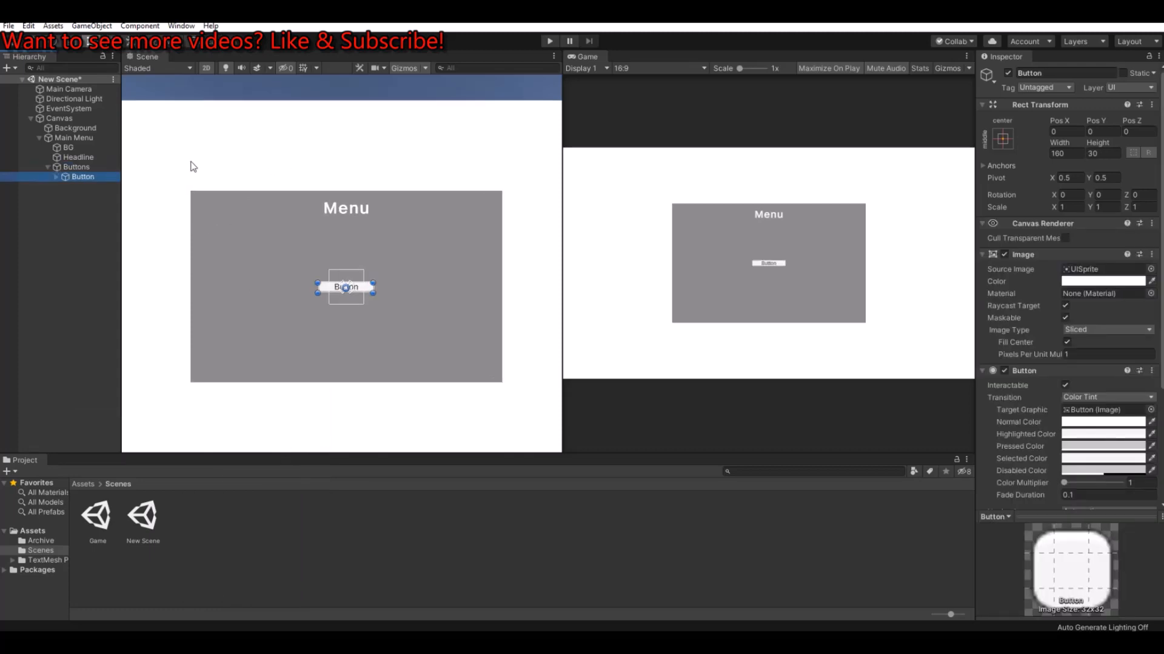
key("ctrl+d")
key("ctrl+d")
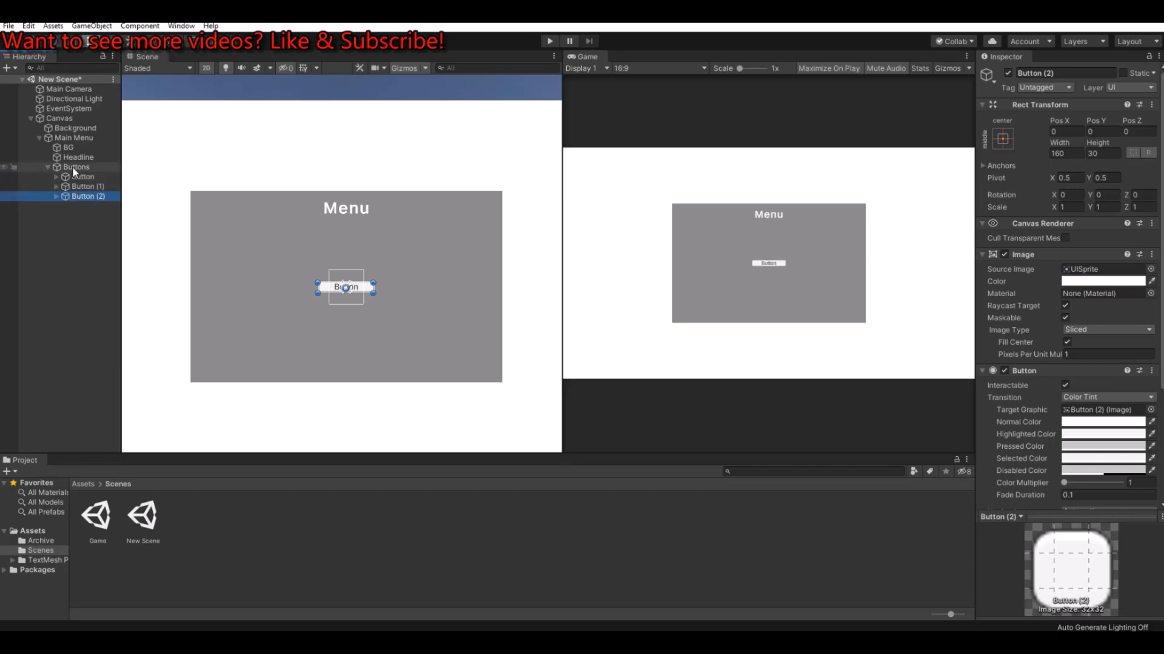
Step: Add a Horizontal Layout Group component to the Buttons object
left_click(72, 168)
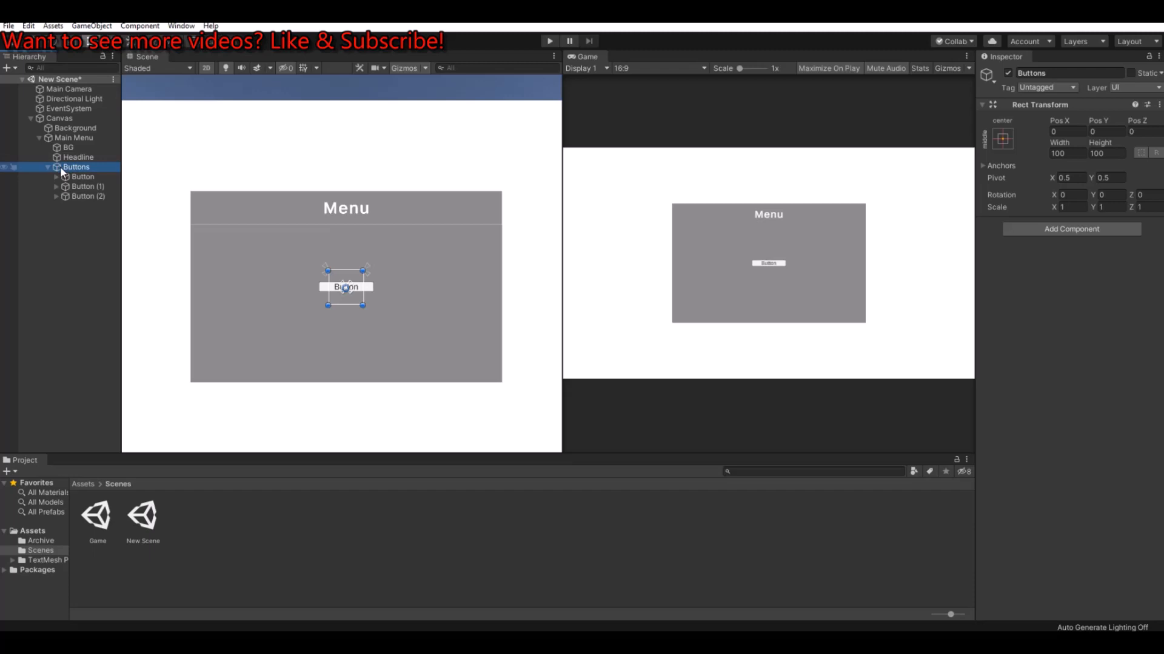
left_click(1074, 229)
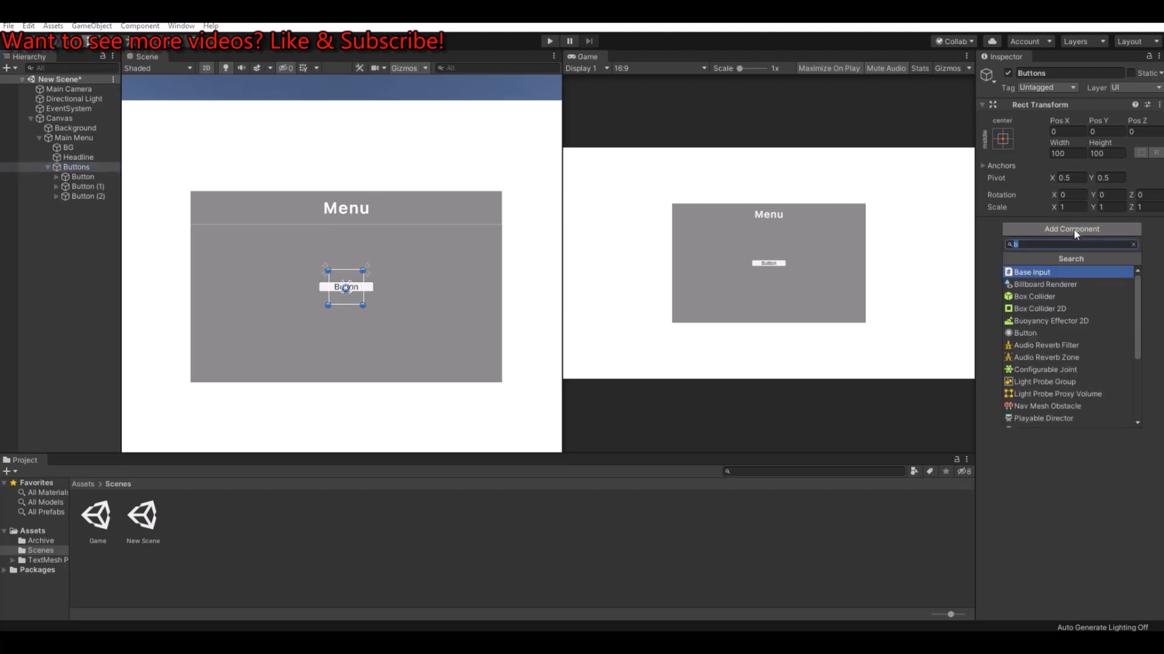
type("veri")
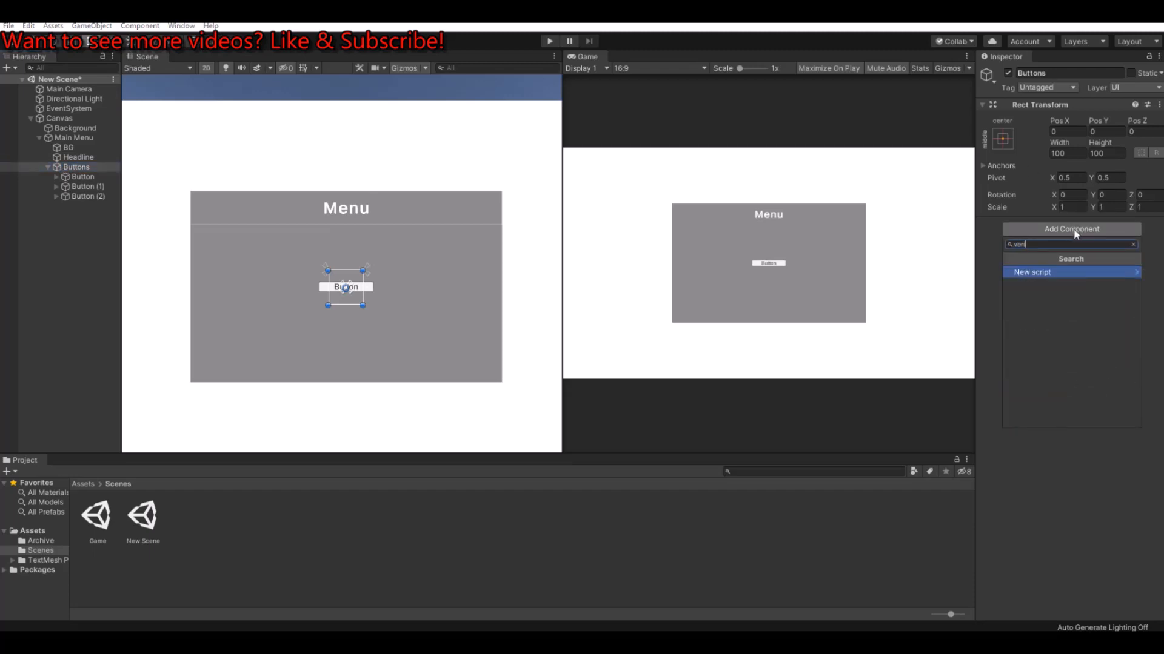
key("BackSpace")
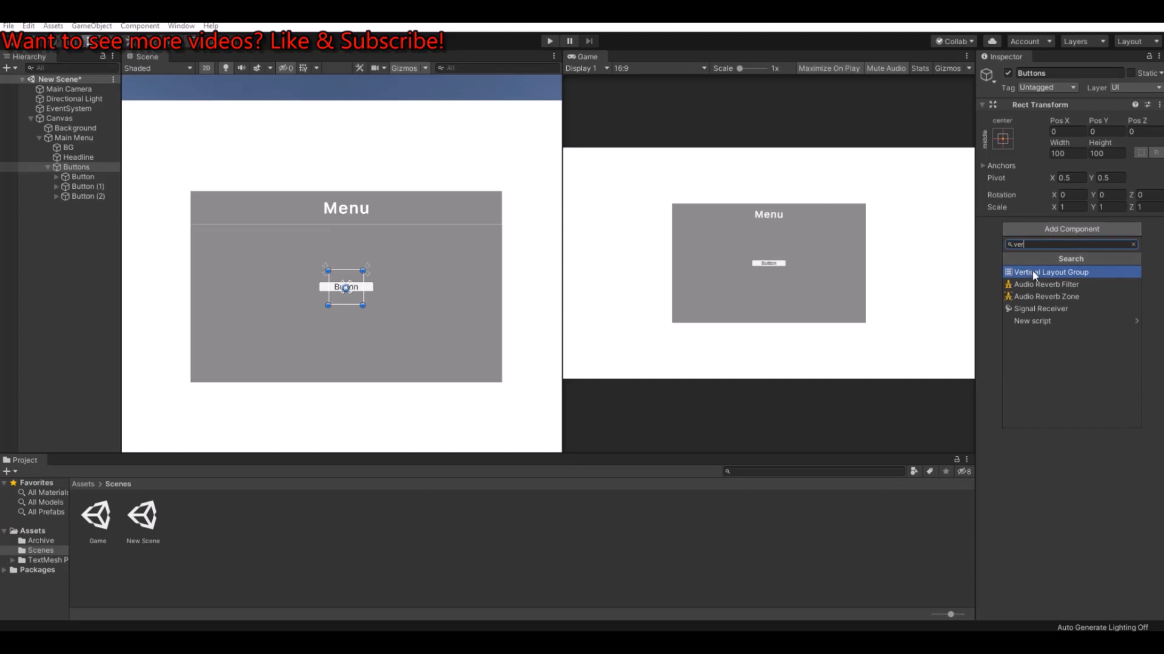
key("BackSpace")
key("BackSpace")
key("BackSpace")
type("hor")
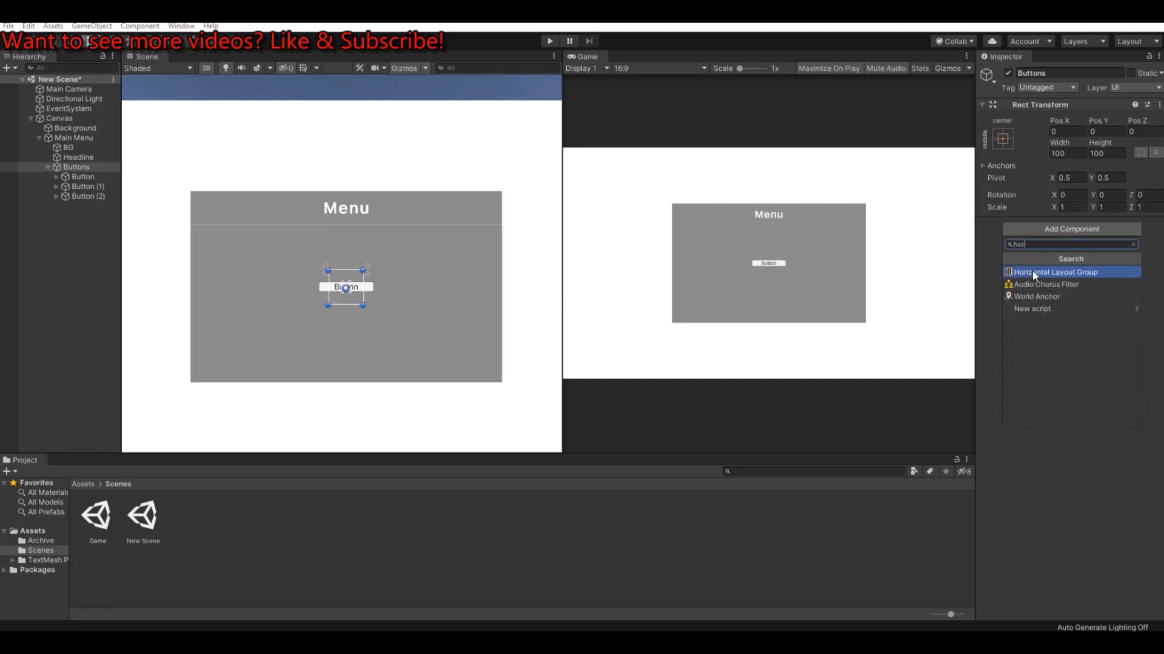
left_click(1031, 272)
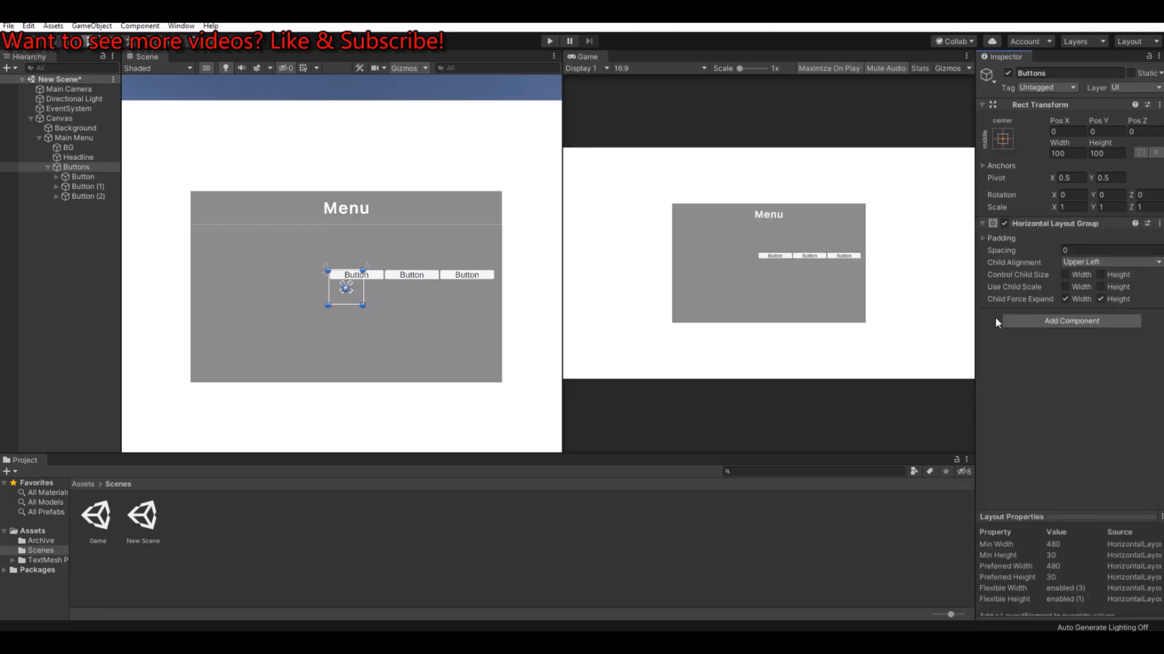
Step: Remove the Horizontal Layout Group component from the Buttons object
left_click(1145, 227)
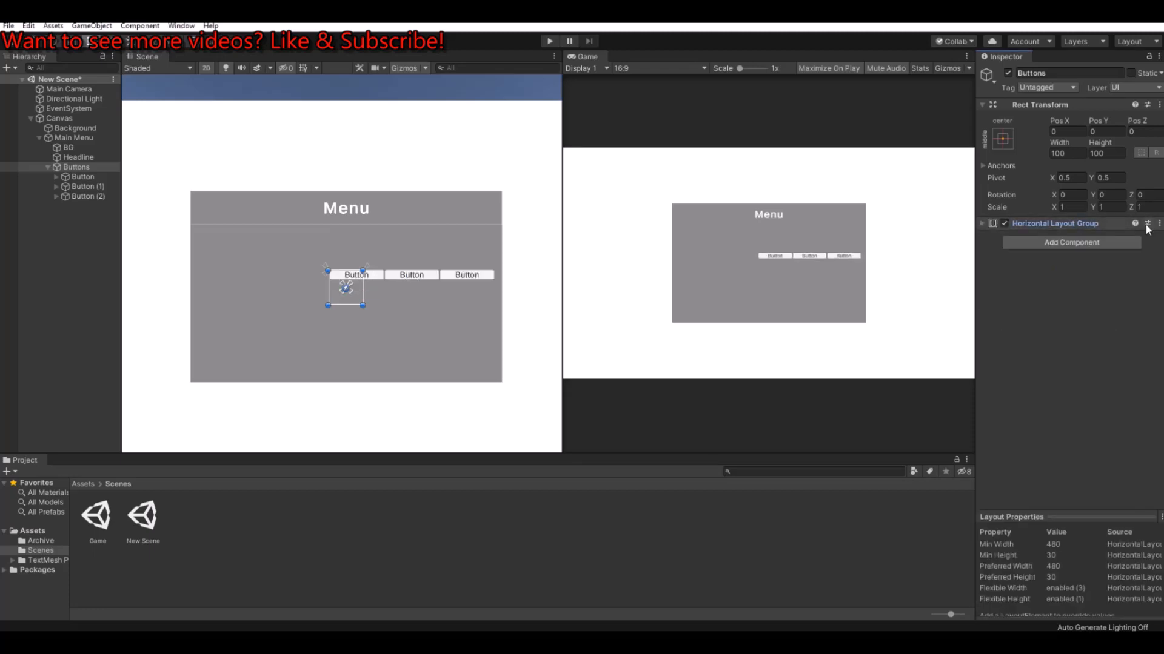
left_click(1158, 224)
left_click(1097, 255)
Step: Add a Vertical Layout Group component to the Buttons object
left_click(1072, 231)
type("v")
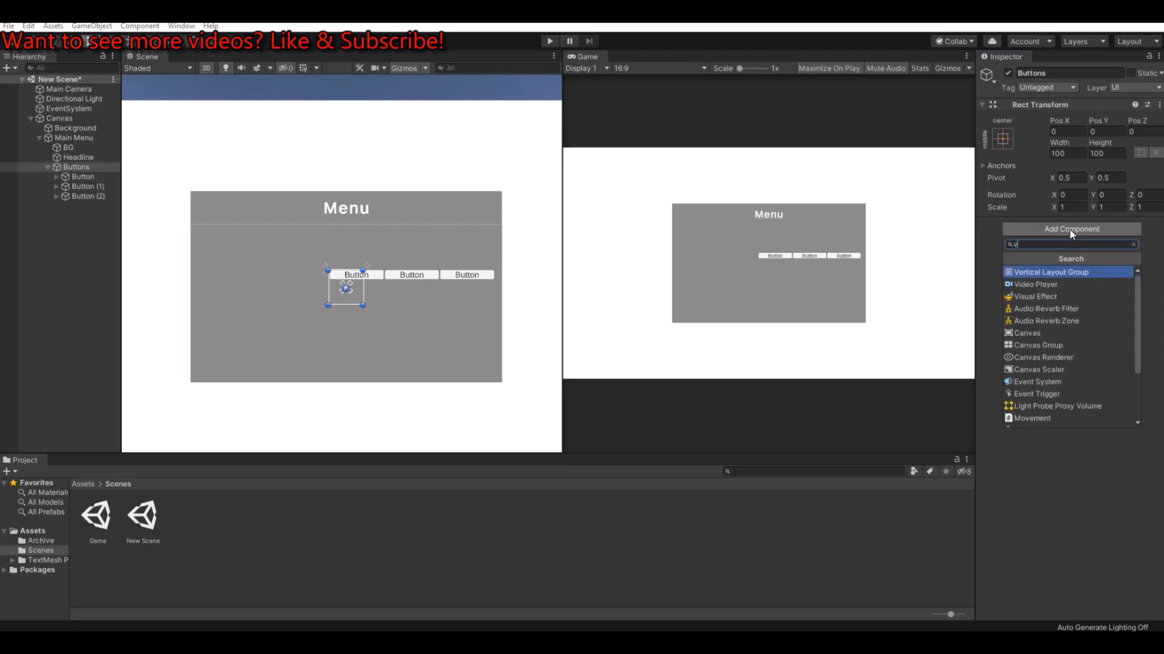
type("erti")
key("Return")
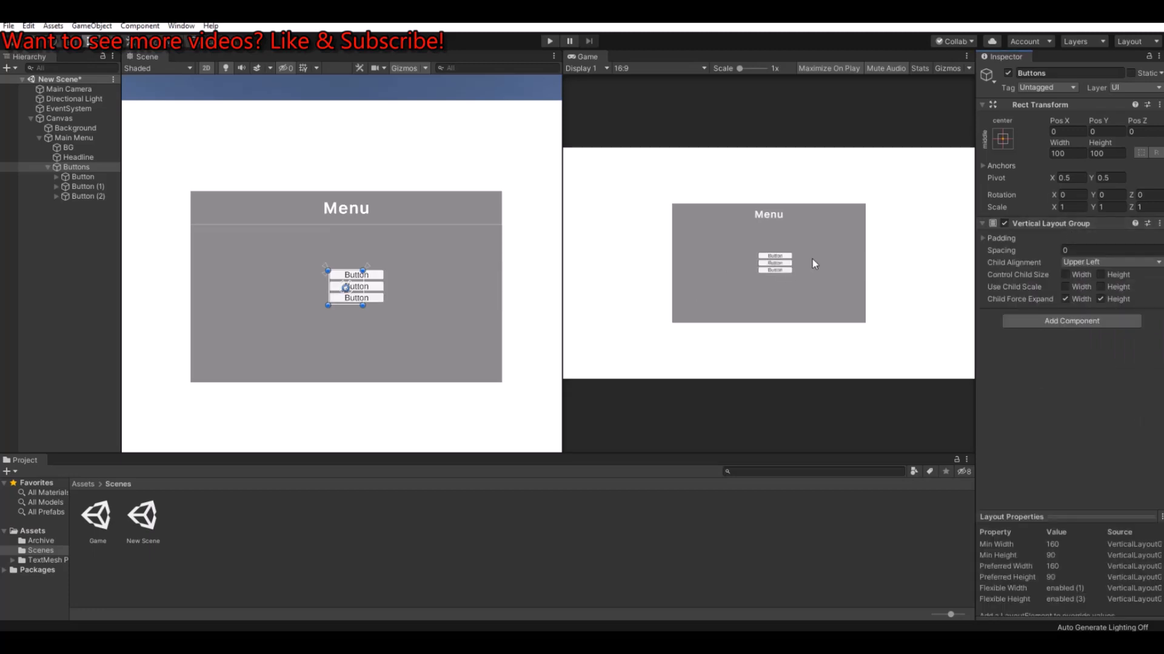
Step: Set the Vertical Layout Group's spacing to 20
left_click(984, 238)
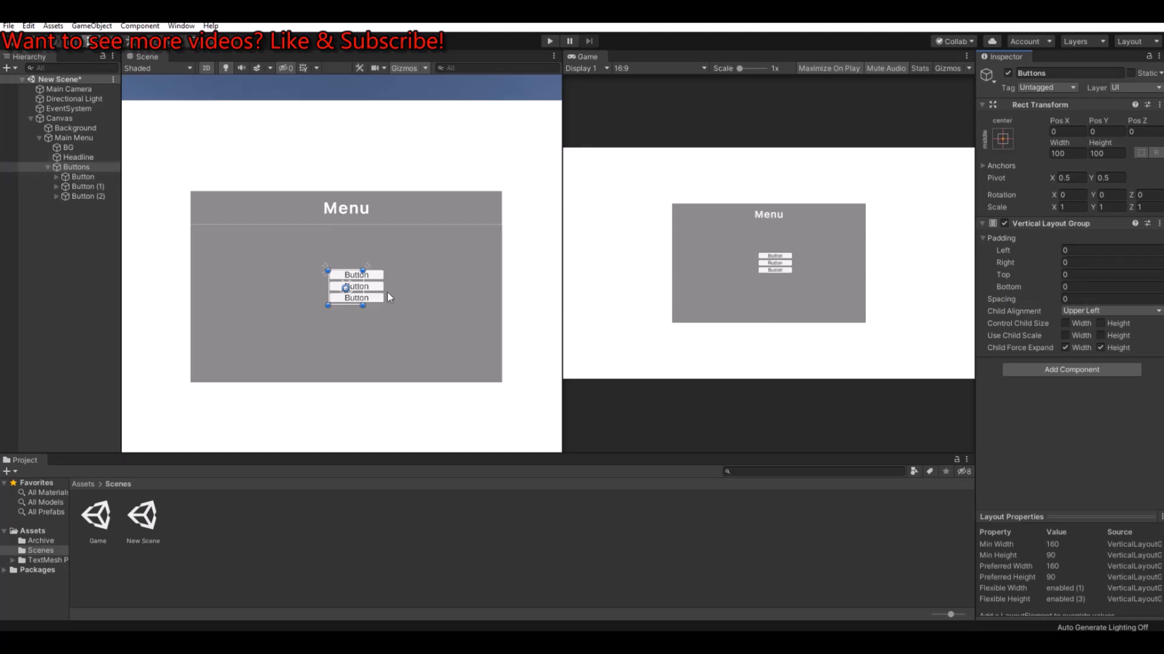
scroll(360, 292, "up", 2)
scroll(359, 290, "up", 2)
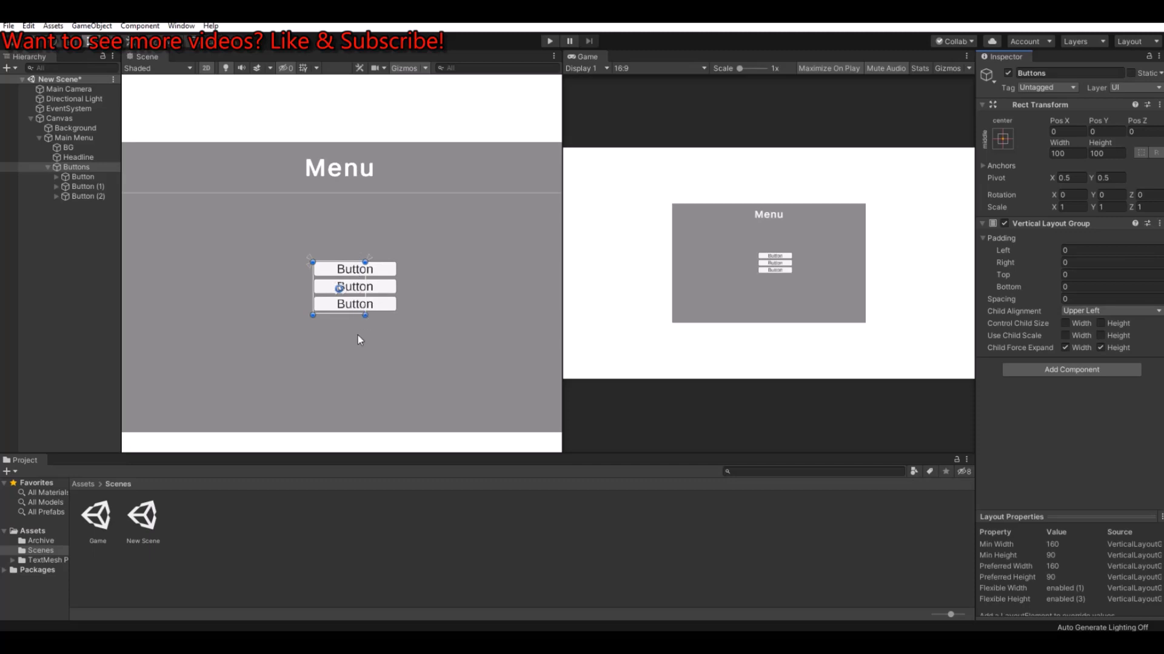
left_click(990, 299)
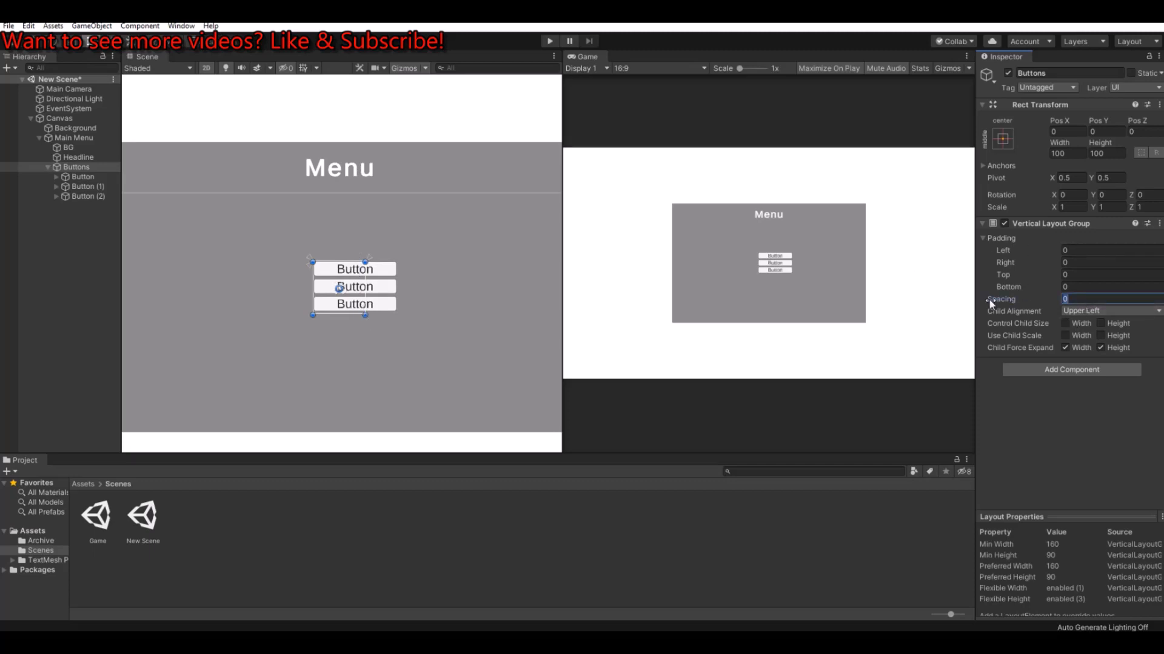
type("20")
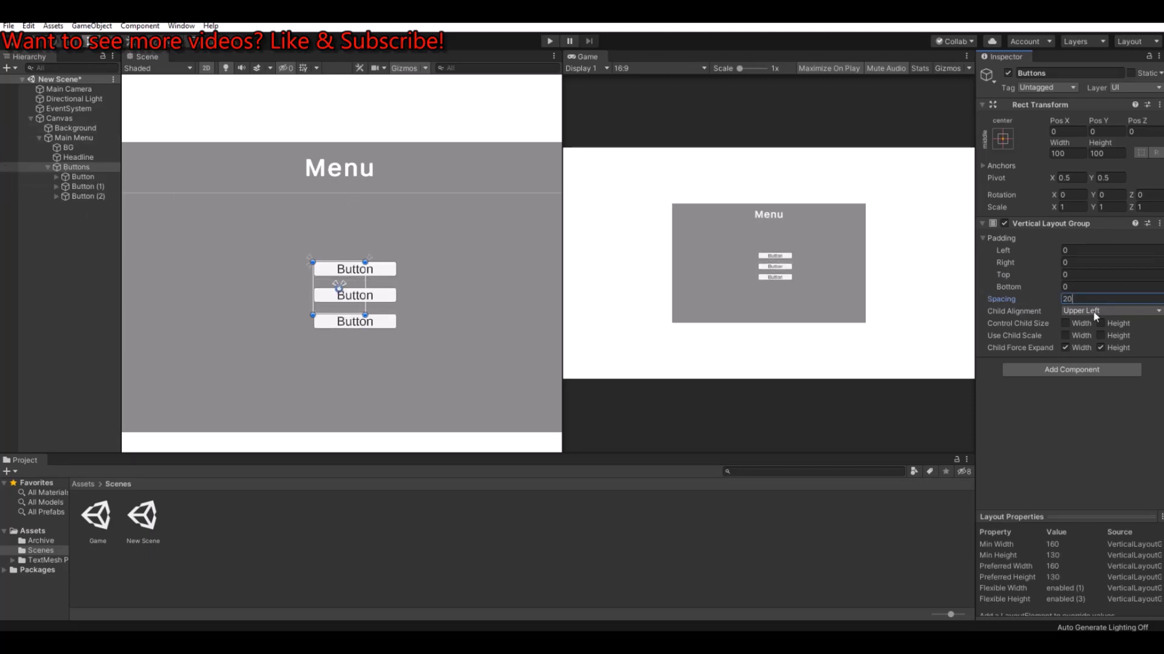
Step: Enlarge the first button to a height of about 50 and set its width to 200
left_click(82, 177)
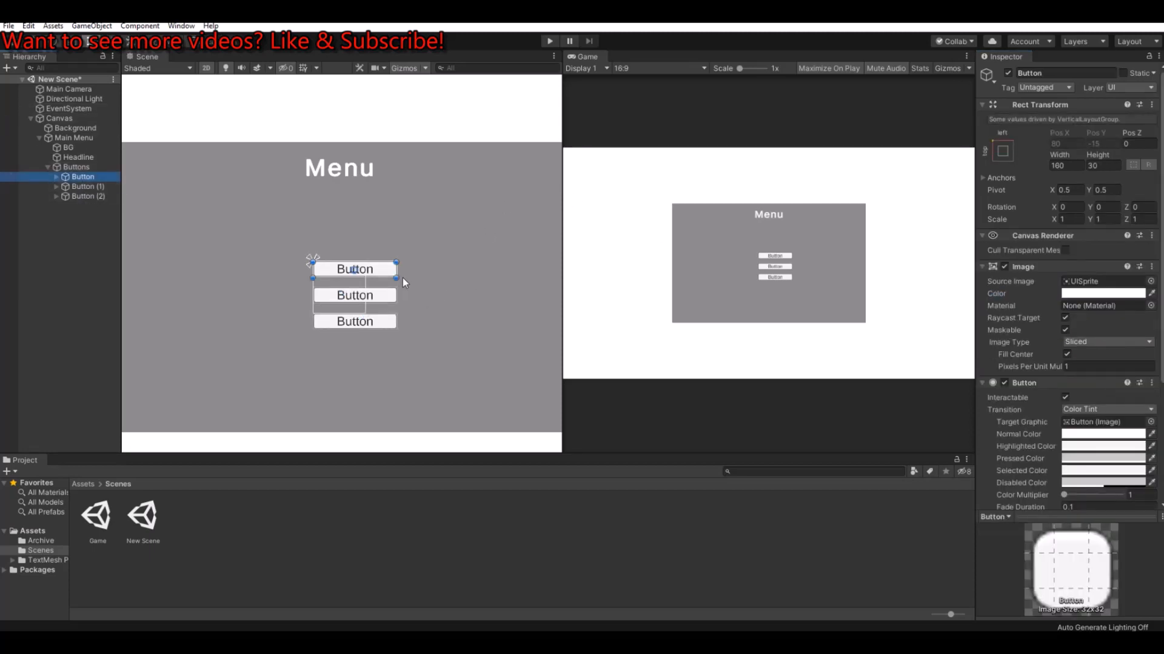
left_click_drag(396, 278, 412, 294)
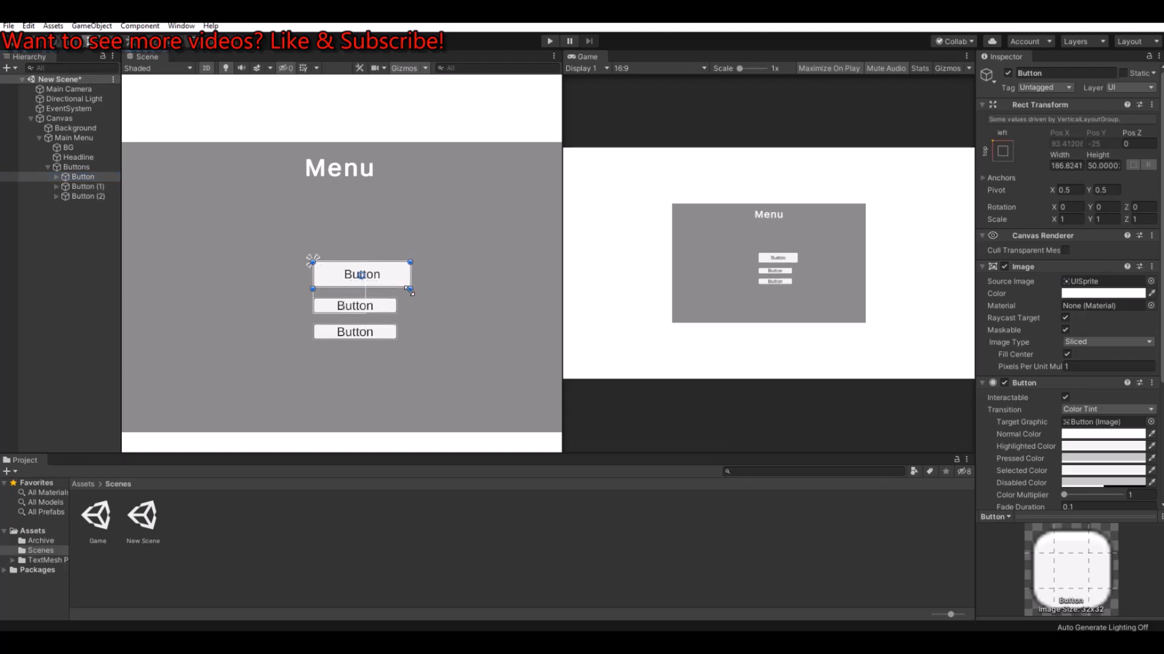
left_click(1067, 165)
type("200")
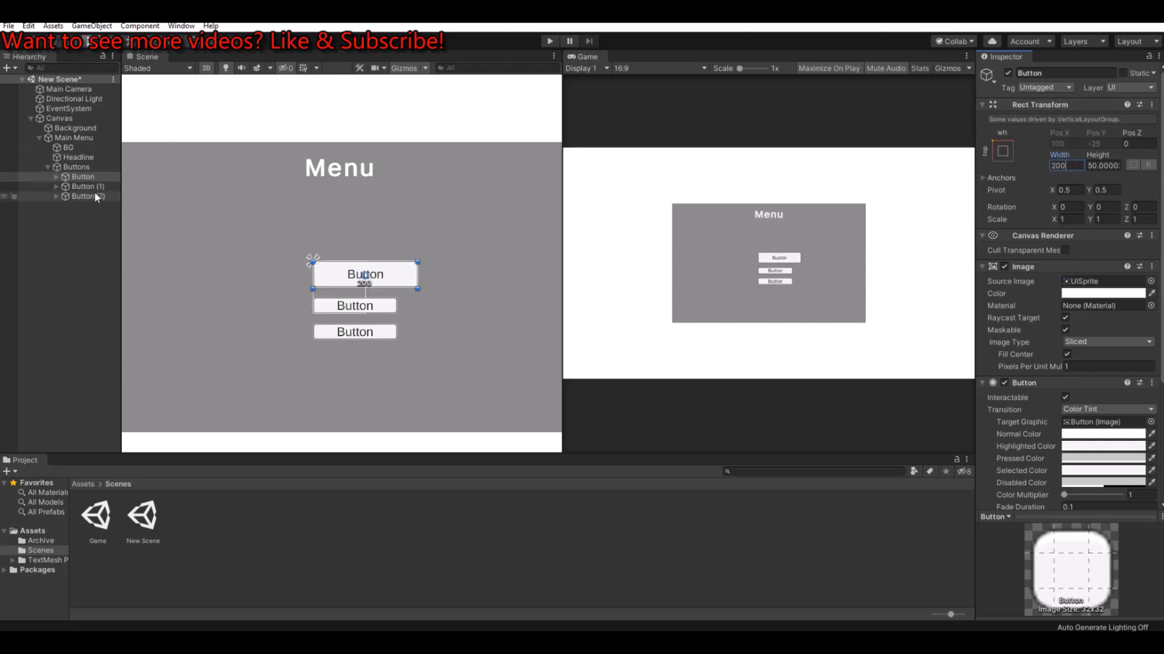
Step: Resize the Buttons object to about 270 wide and 321 high, centred on the menu panel below the headline
left_click(71, 167)
left_click_drag(335, 279, 229, 219)
scroll(229, 219, "down", 3)
middle_click_drag(229, 219, 273, 250)
left_click_drag(273, 249, 181, 240)
scroll(215, 280, "down", 1)
left_click_drag(215, 279, 281, 363)
left_click_drag(246, 249, 342, 251)
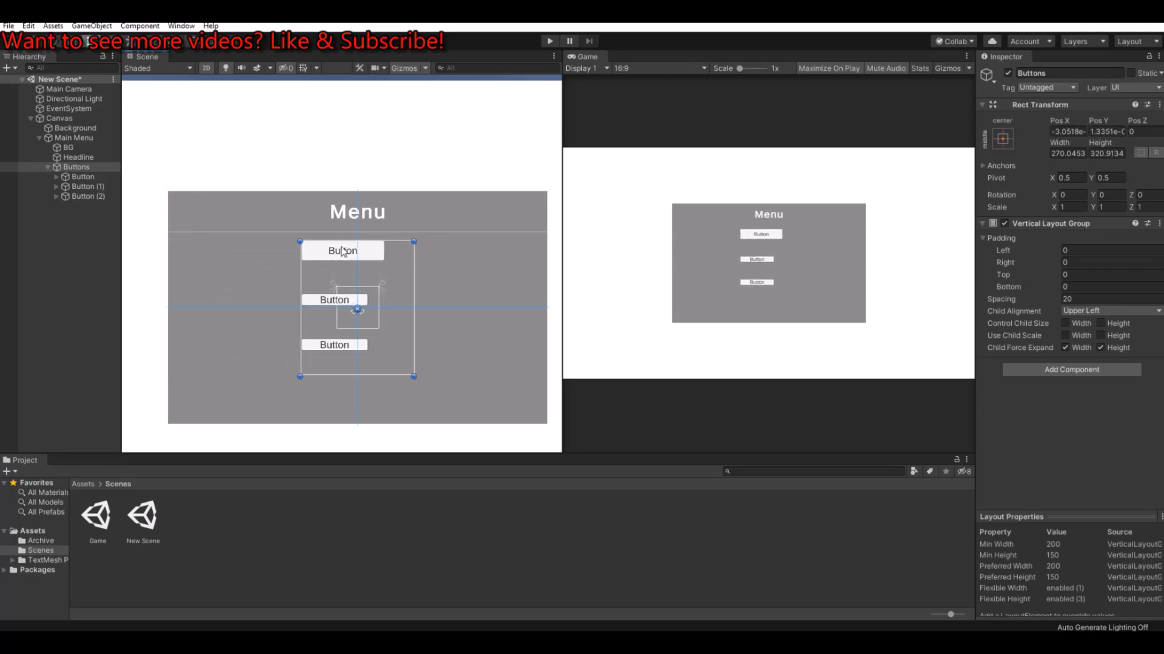
Step: Set the first button's width to 200 and its height to exactly 50
scroll(376, 262, "up", 3)
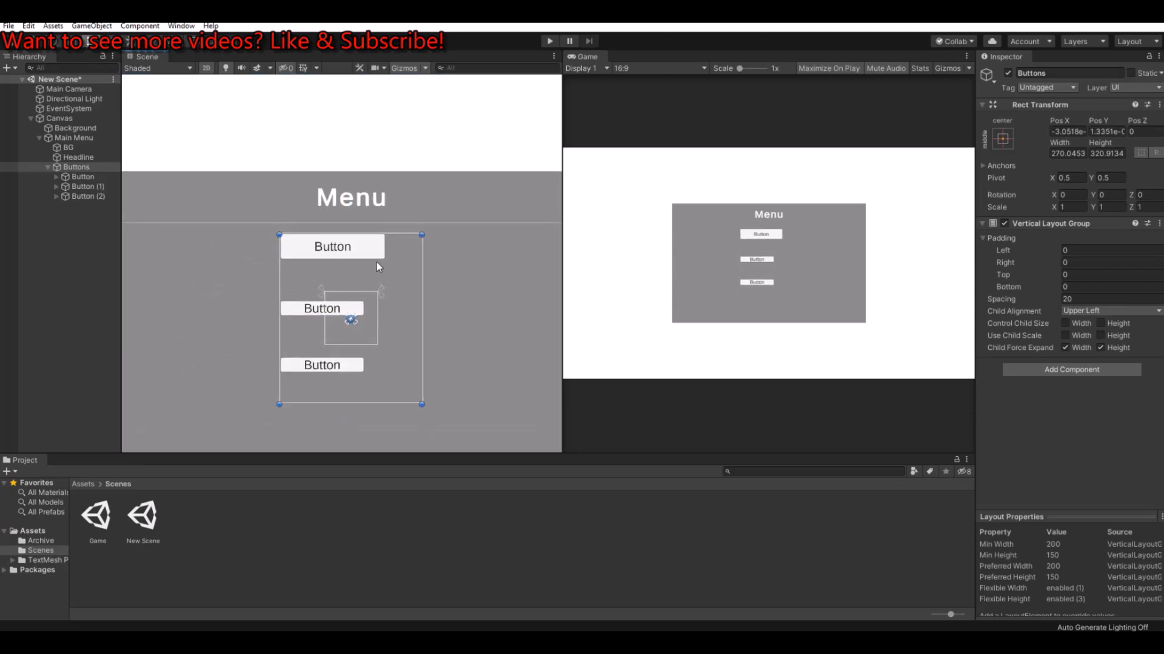
left_click(83, 176)
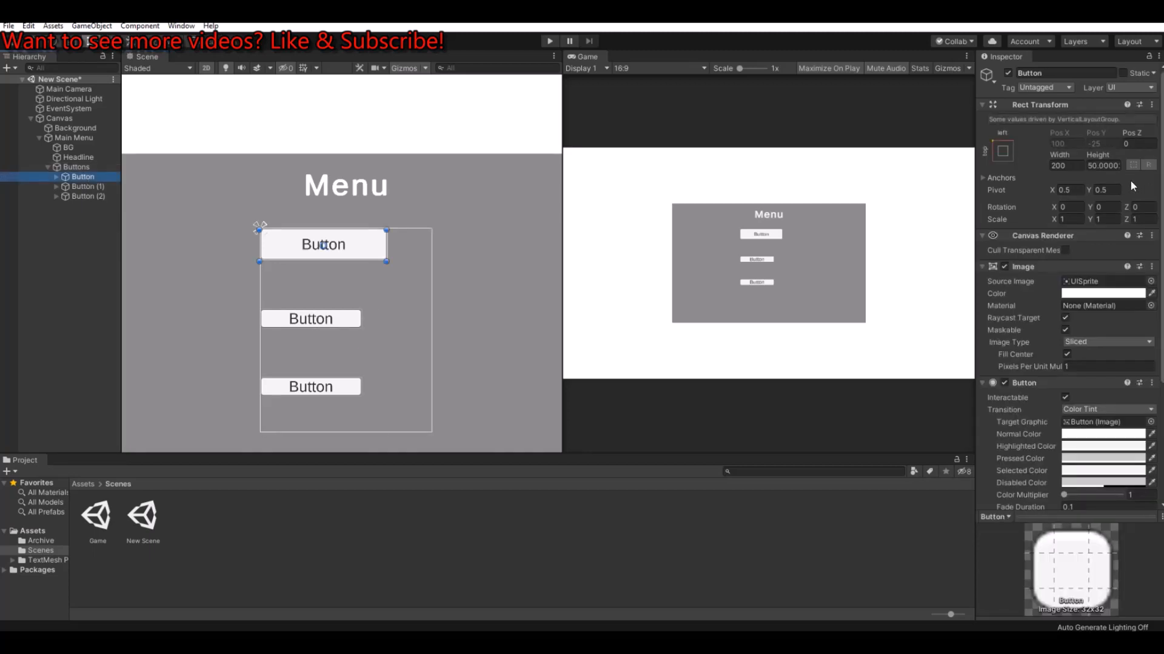
left_click(1070, 166)
type("200")
key("Tab")
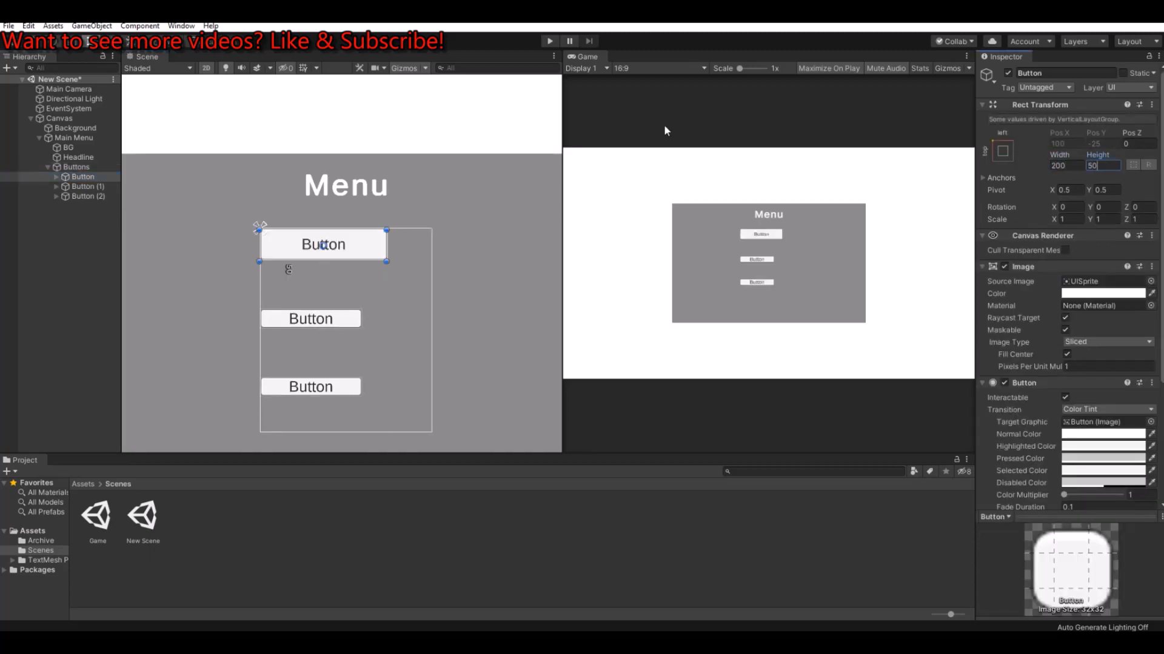
type("50")
Step: Set Button (1) and Button (2) together to a width of 200 and a height of 50
left_click(90, 186)
left_click(90, 196, "shift")
left_click(1065, 165)
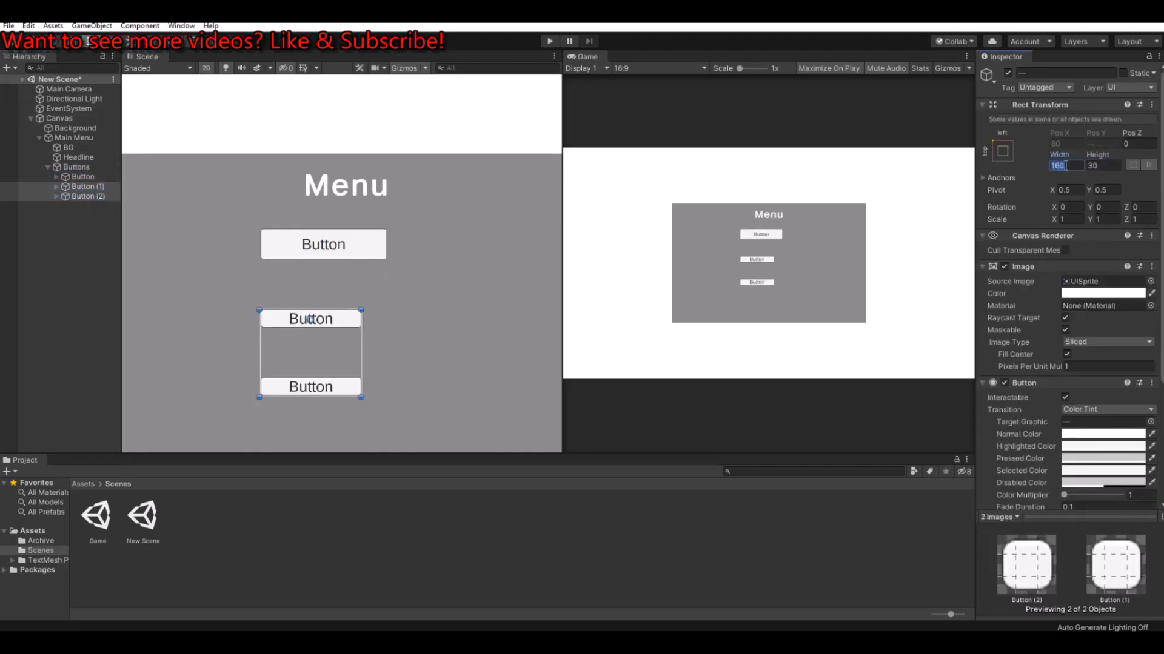
type("200")
key("Tab")
type("50")
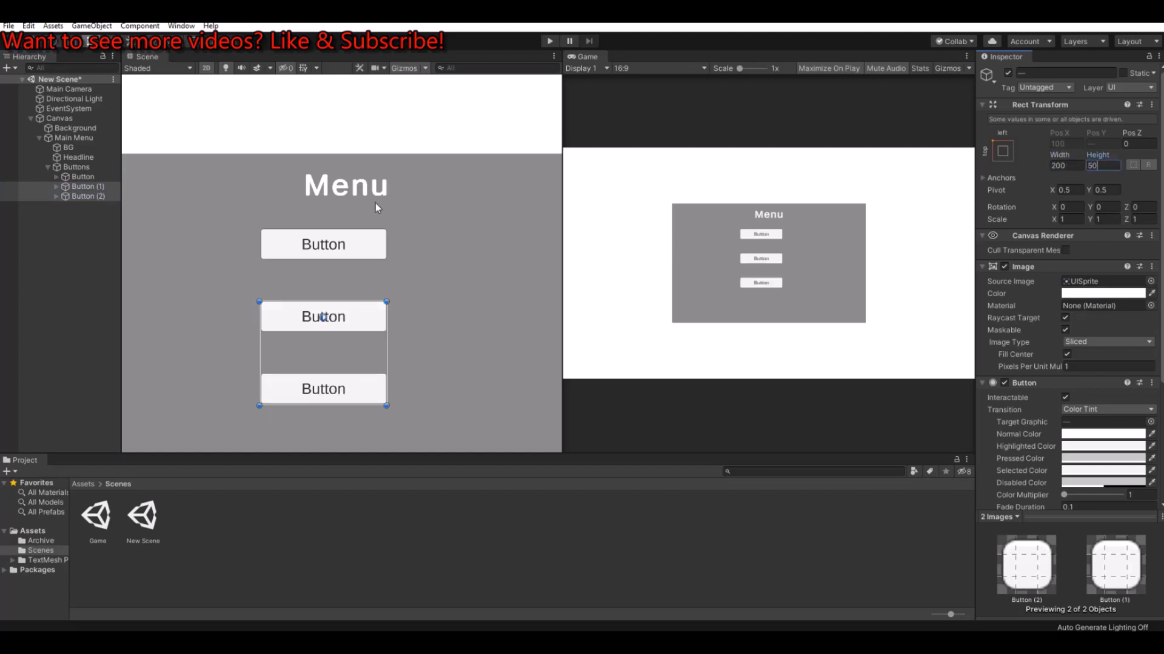
left_click(75, 176)
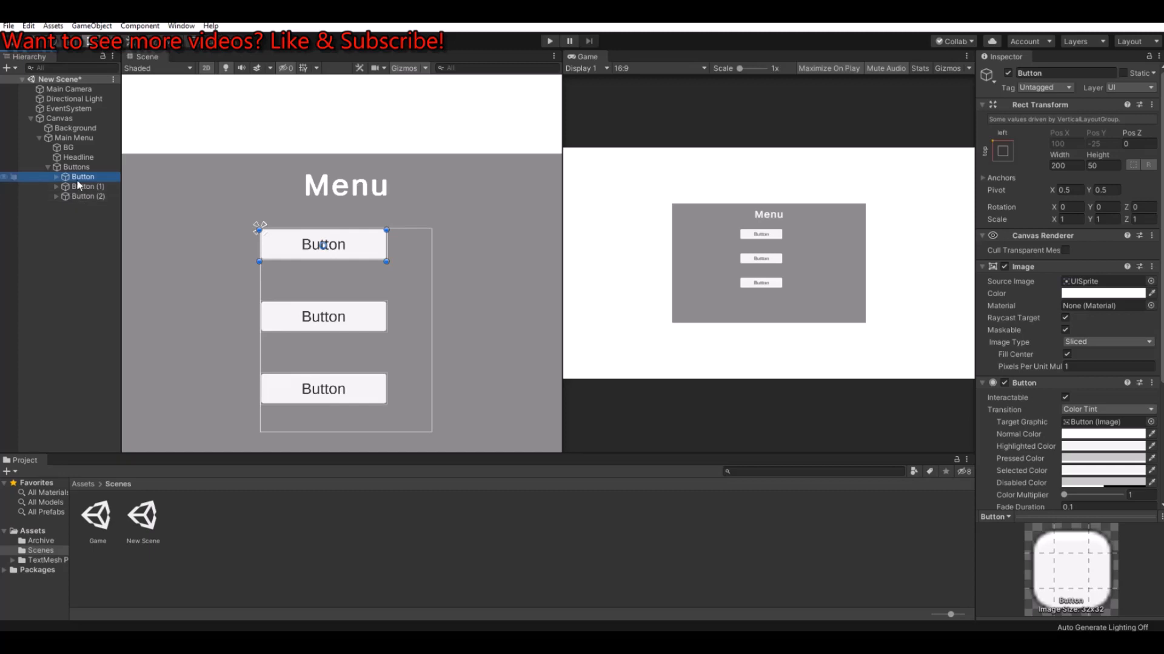
scroll(264, 229, "up", 2)
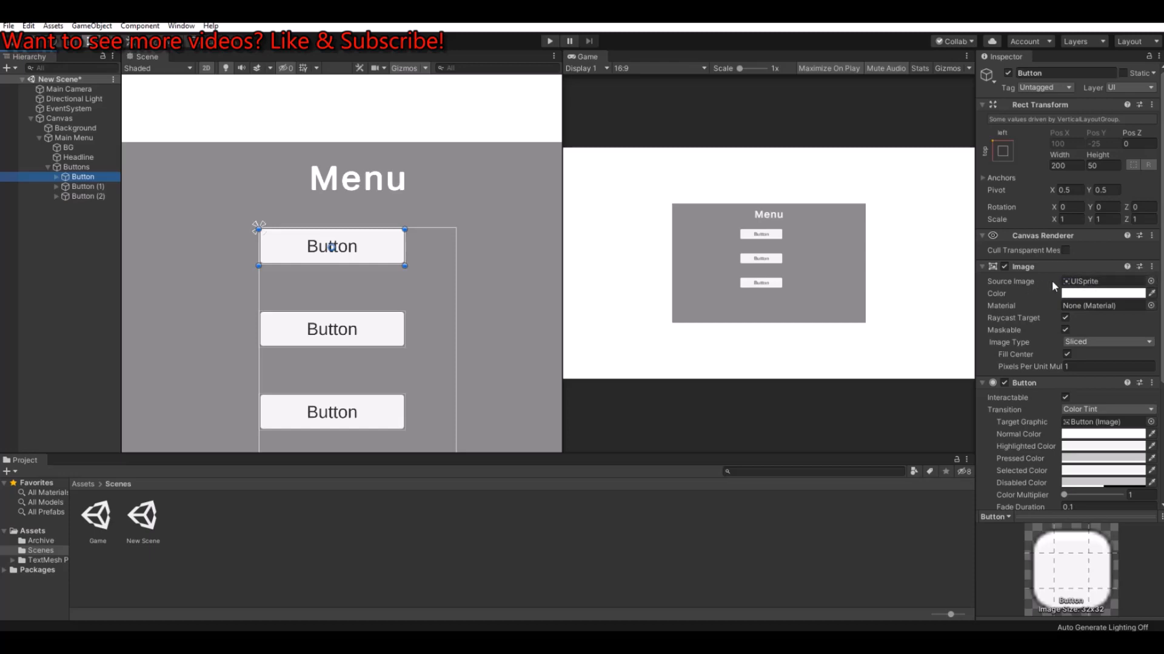
left_click(1150, 281)
left_click(1156, 165)
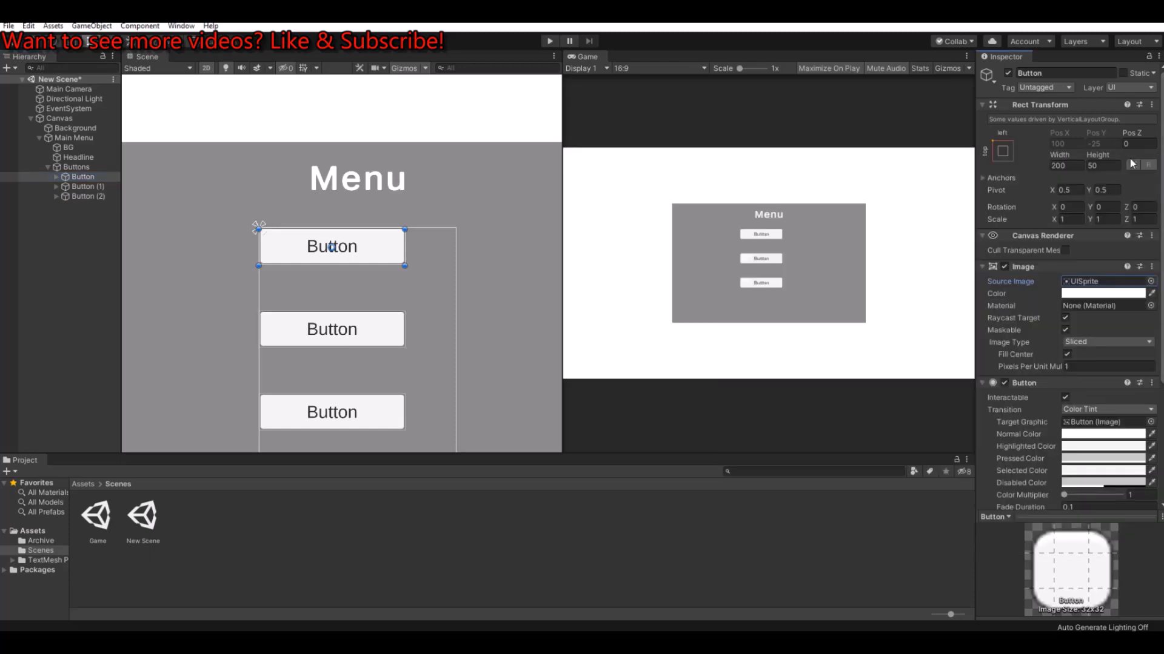
left_click(1093, 296)
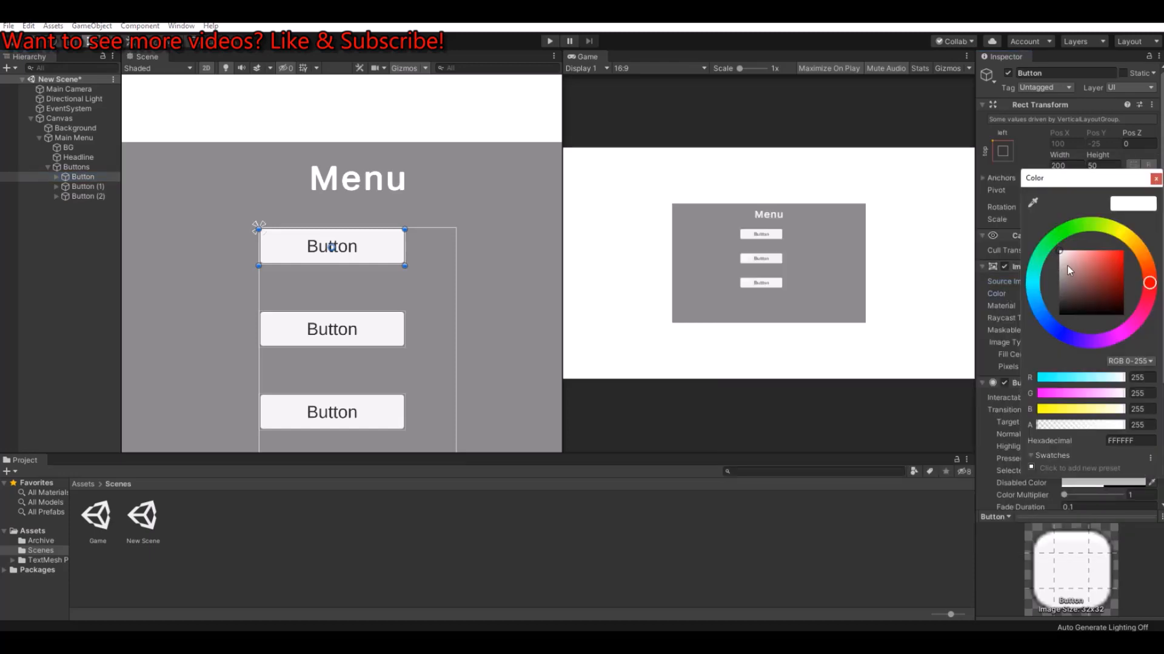
left_click_drag(1068, 269, 1041, 231)
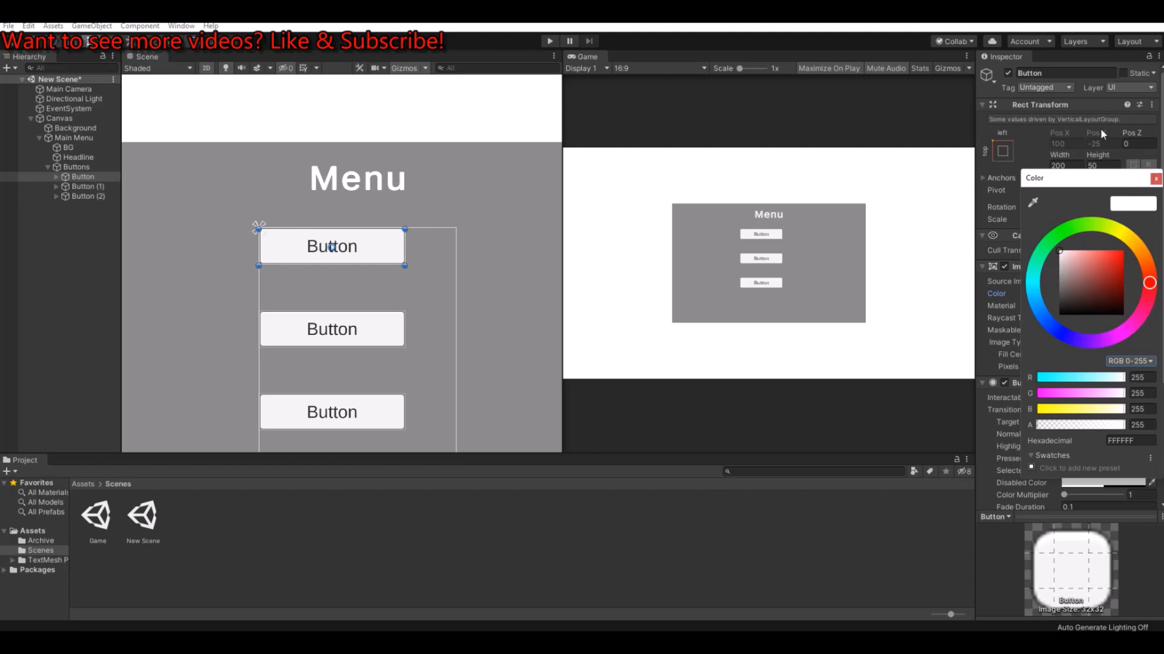
left_click(1156, 178)
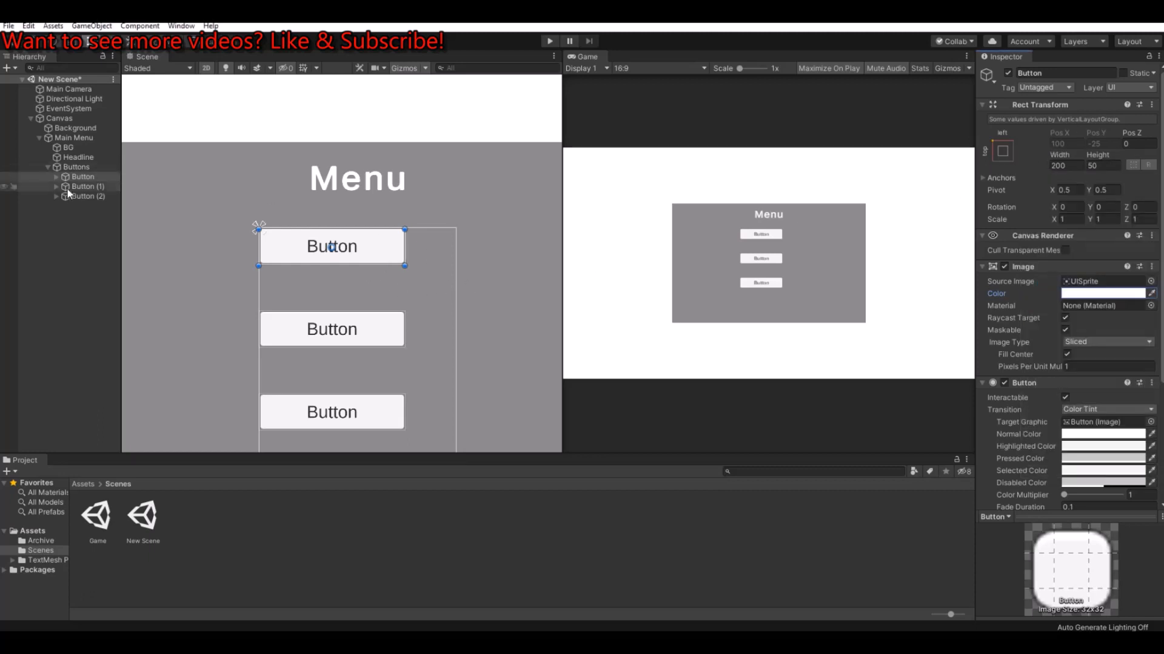
Step: Narrow the Buttons object symmetrically to about 203 wide, so that it closely fits the button column
left_click(72, 167)
left_click_drag(456, 281, 403, 245)
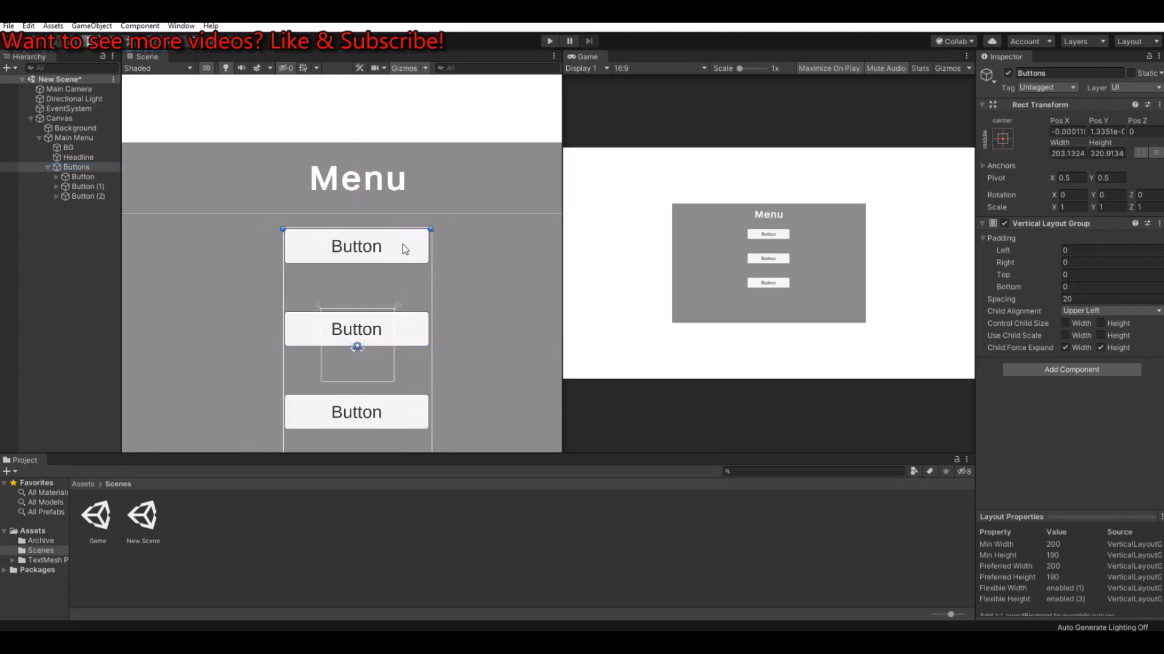
Step: Set the Highlighted Color of all three buttons to a dark grey, 747474
left_click(83, 176)
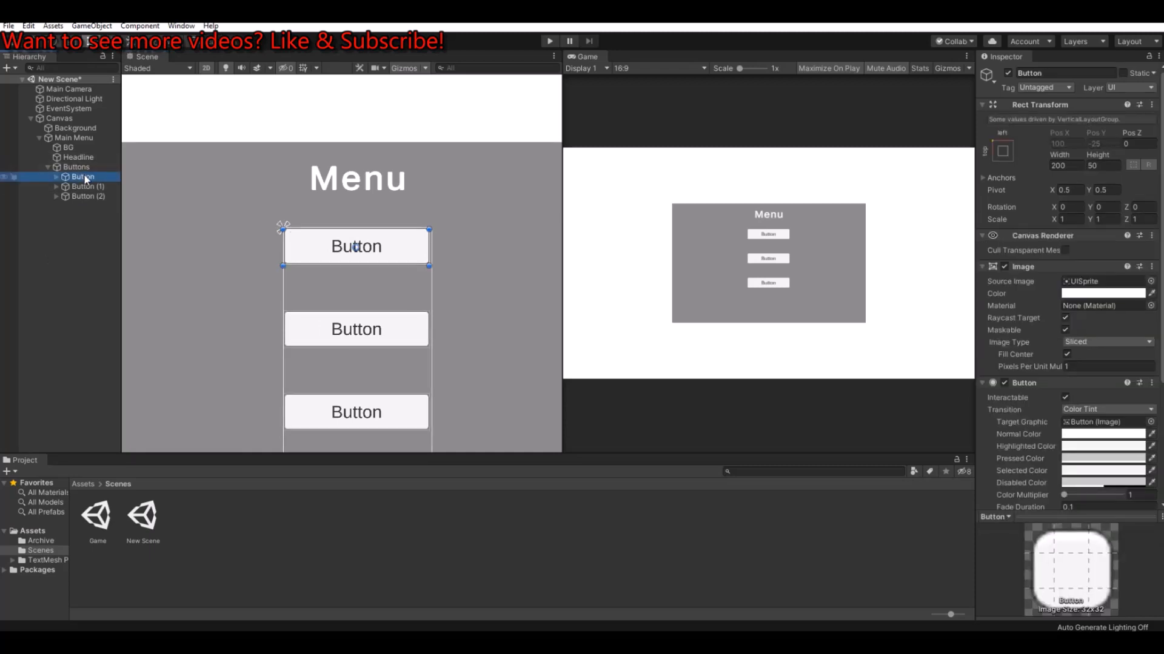
left_click(79, 197, "shift")
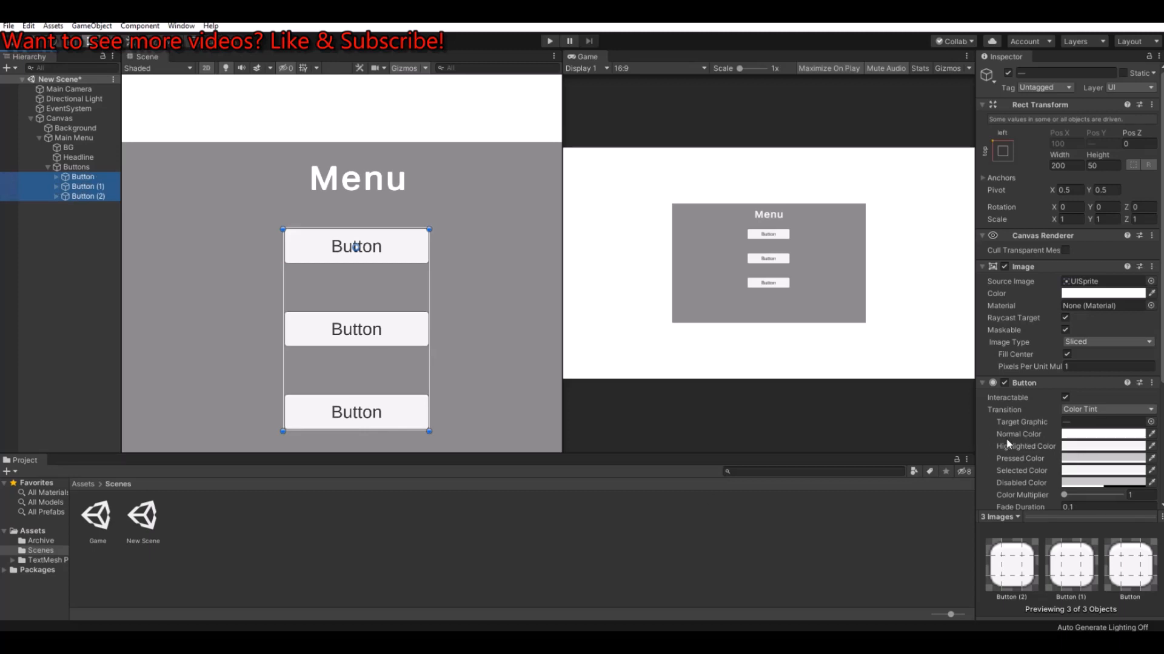
left_click(1088, 449)
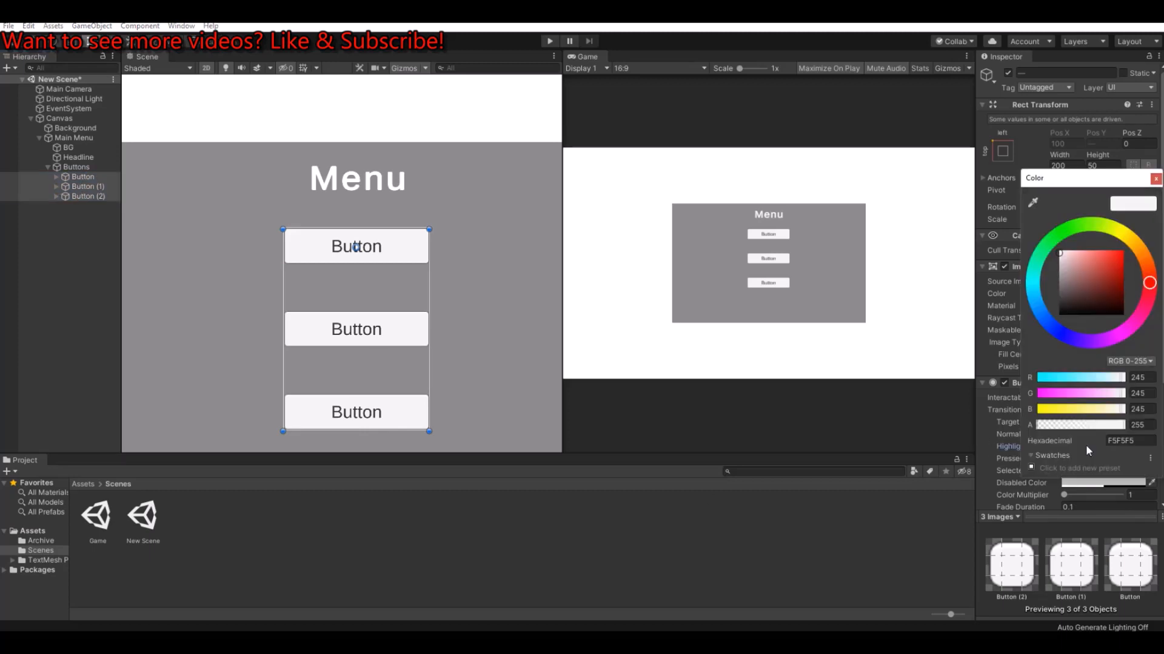
left_click_drag(1067, 273, 1059, 286)
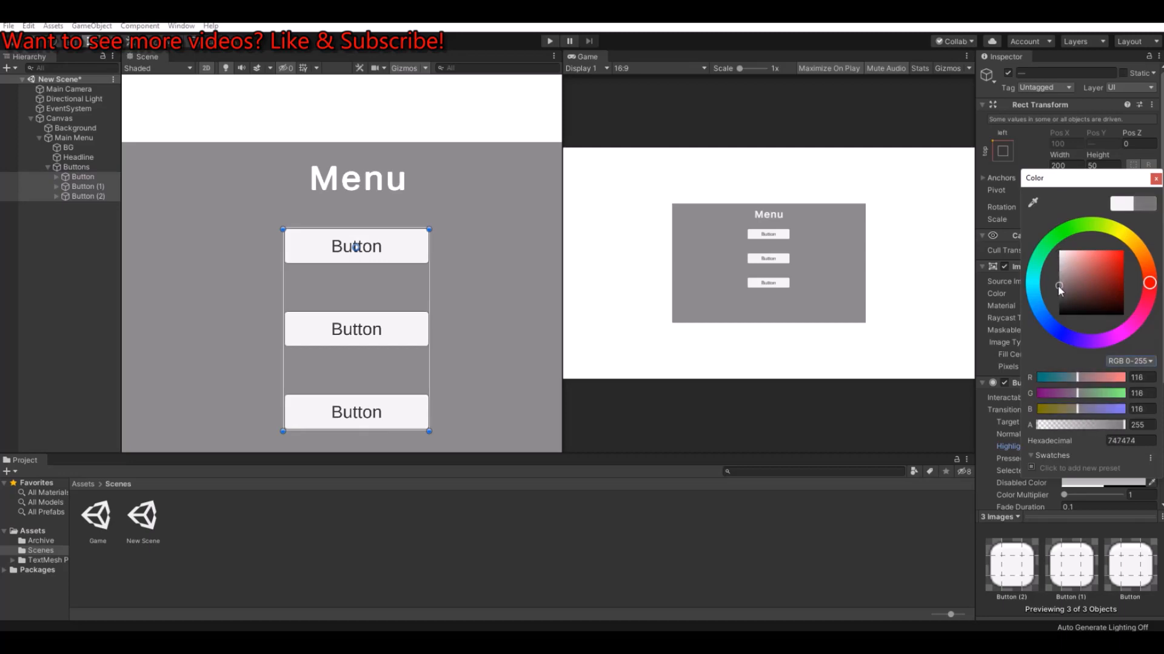
left_click(1156, 179)
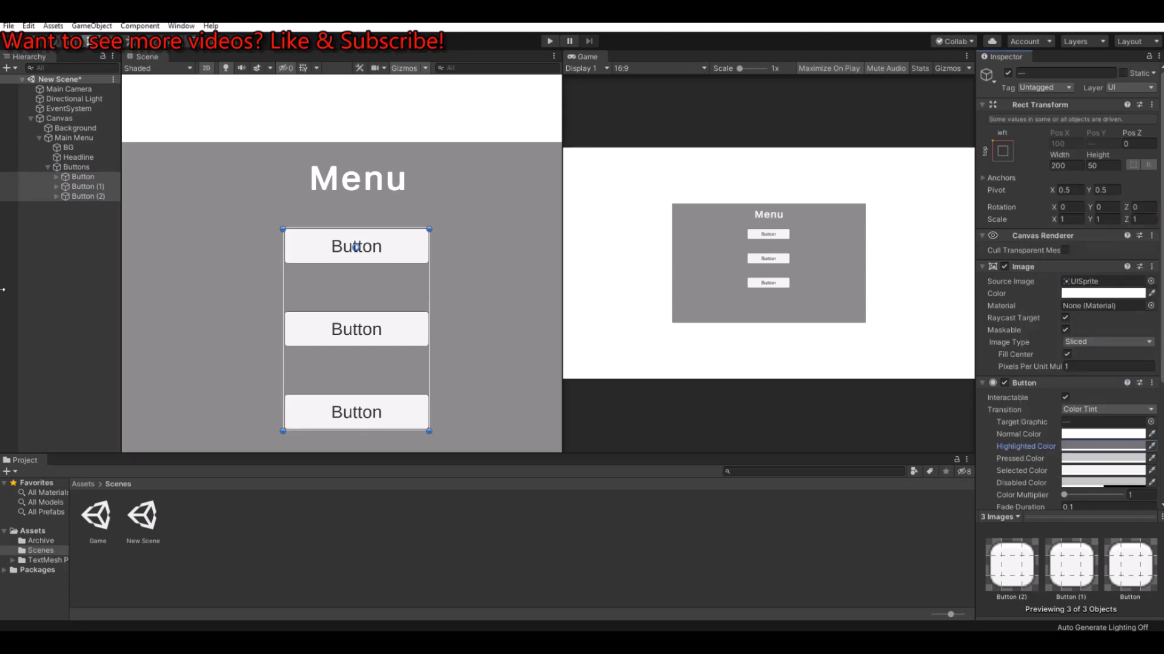
Step: Change the first button's text to "Play Game"
left_click(85, 178)
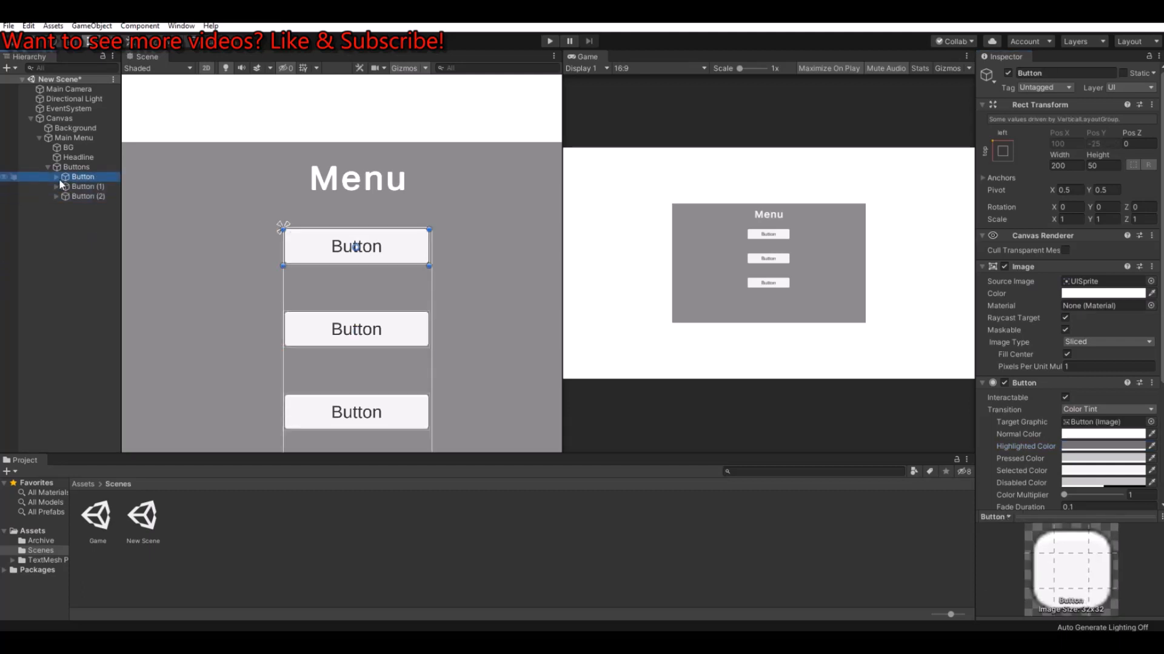
left_click(57, 176)
left_click(92, 186)
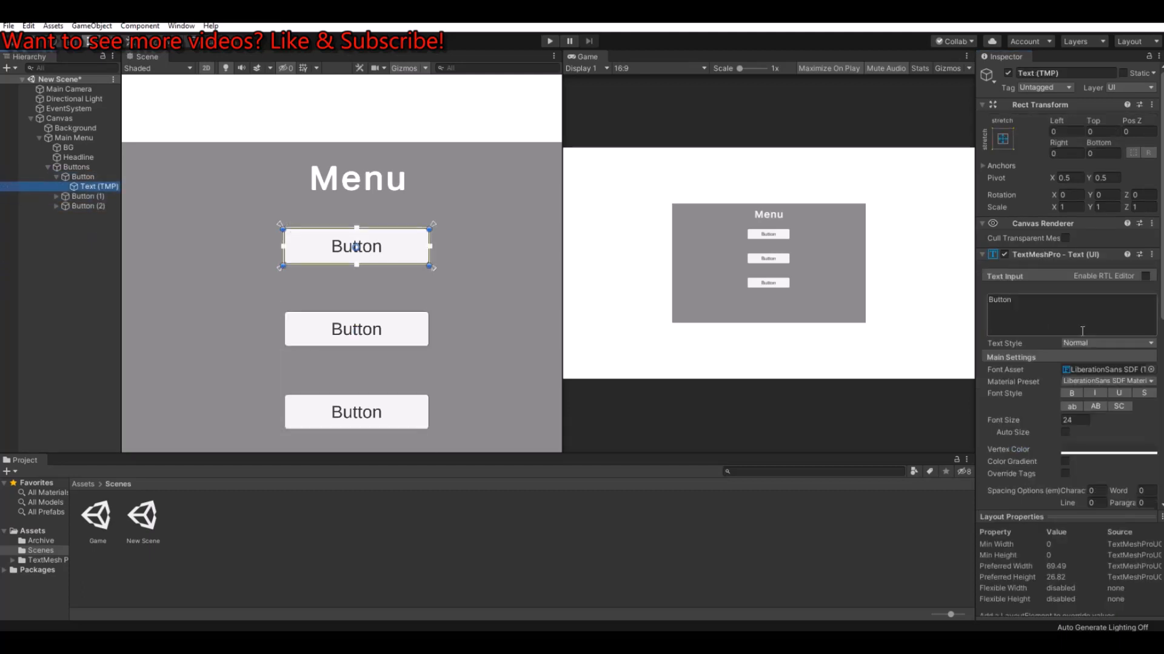
left_click(1052, 306)
type("Play Game")
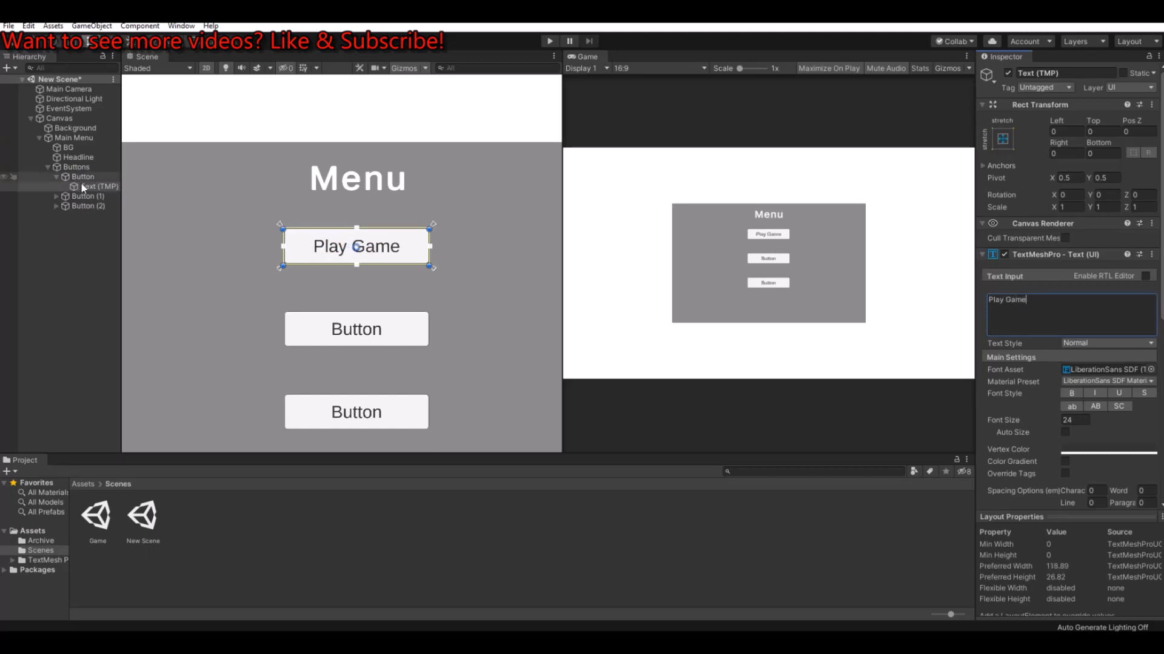
Step: Change the text of Button (1) to "Options"
left_click(56, 196)
left_click(84, 206)
left_click(1057, 305)
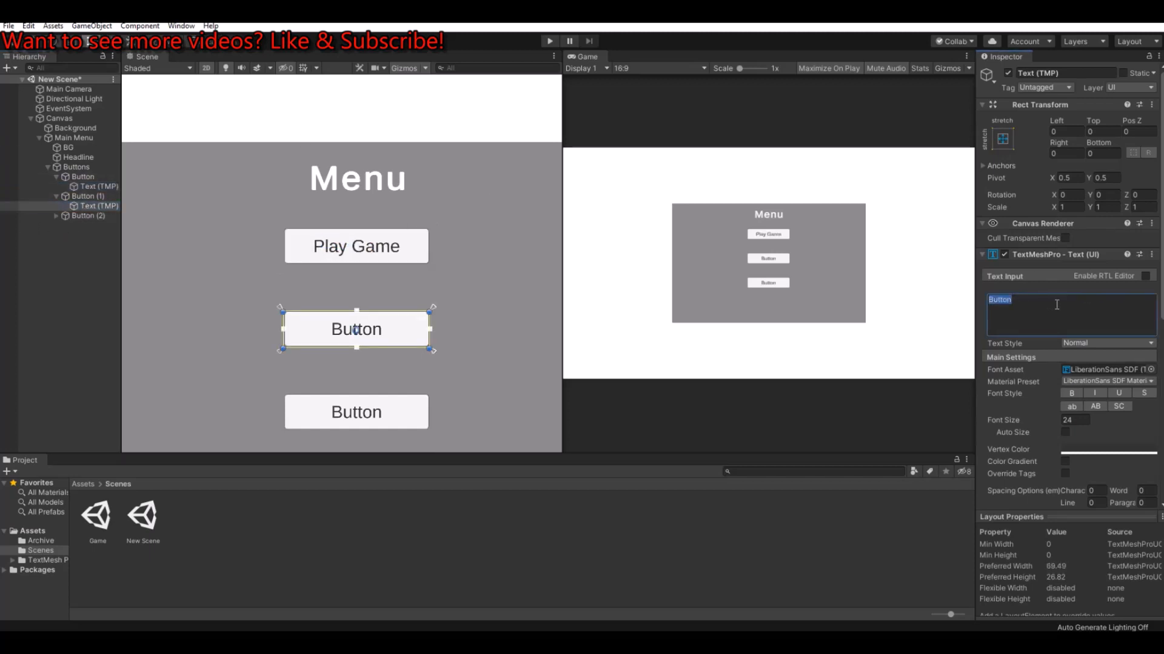
type("Options")
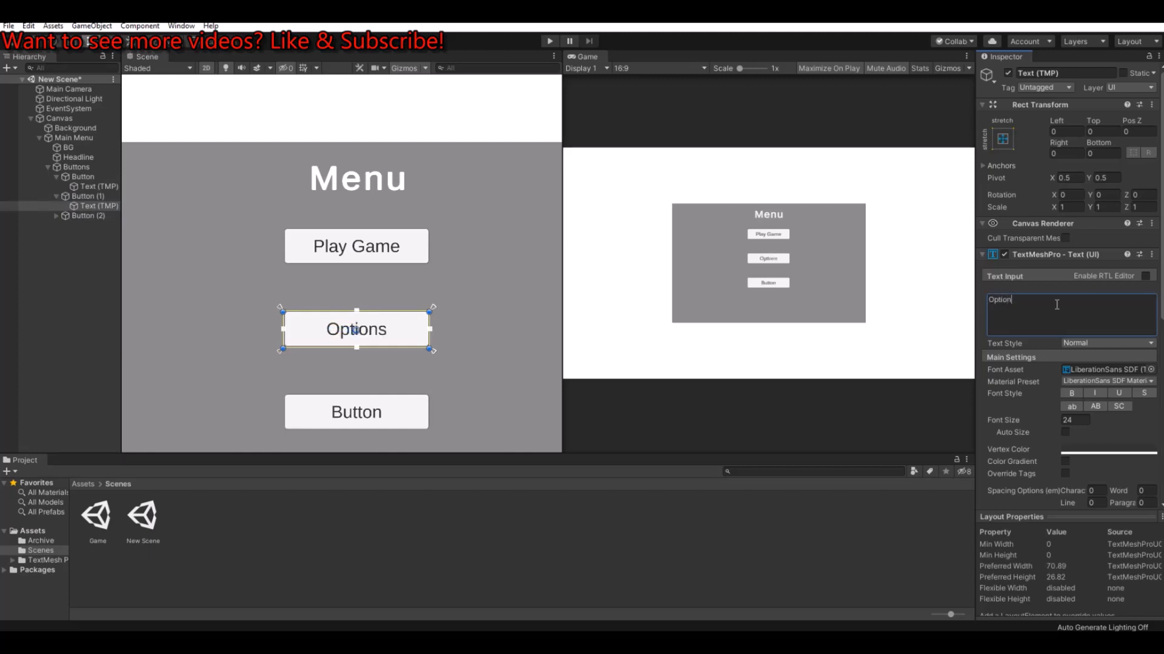
Step: Change the text of Button (2) to "Exit Game" and collapse the three buttons in the hierarchy
left_click(55, 216)
left_click(96, 226)
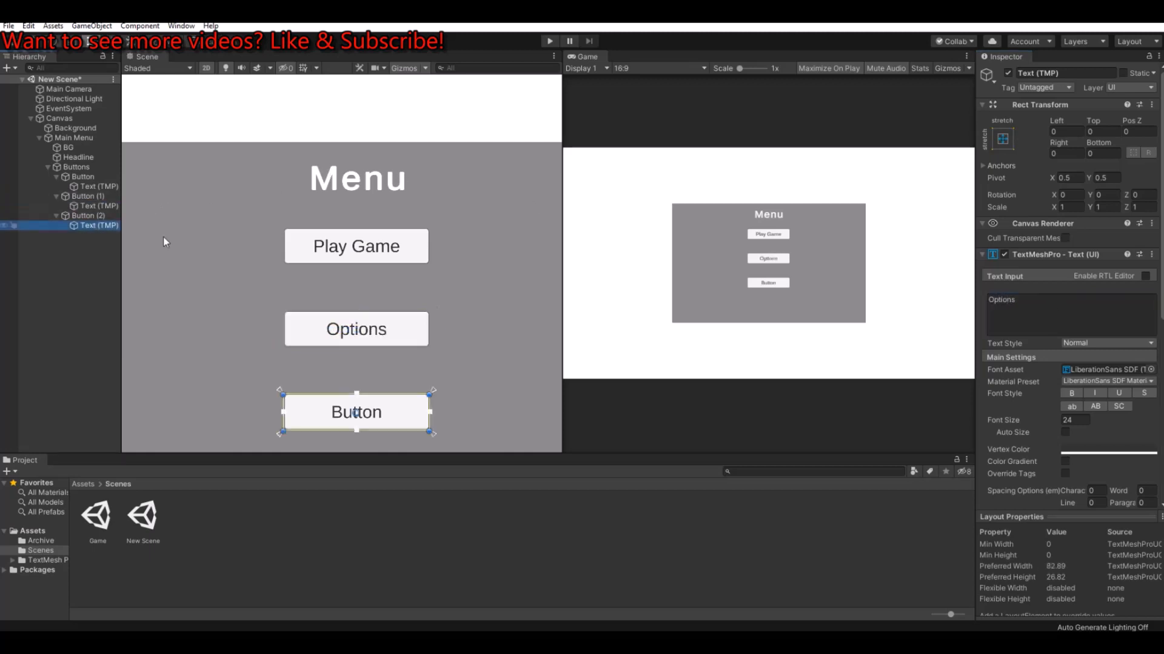
left_click(1066, 308)
type("Exit Game")
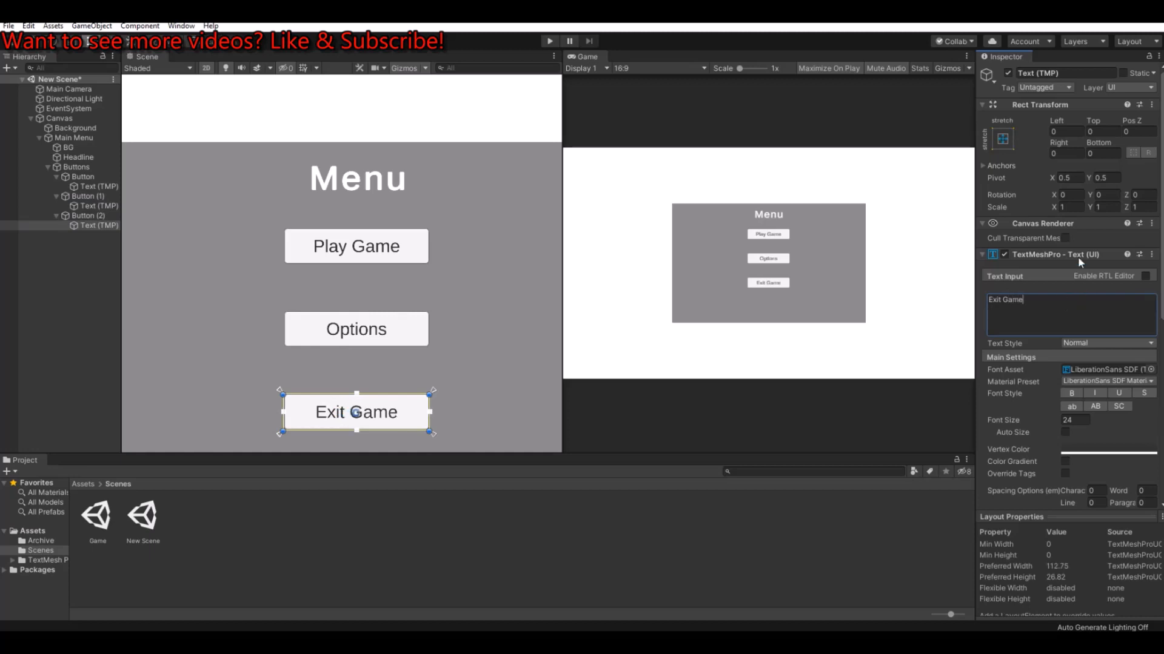
left_click(56, 216)
left_click(57, 195)
left_click(56, 176)
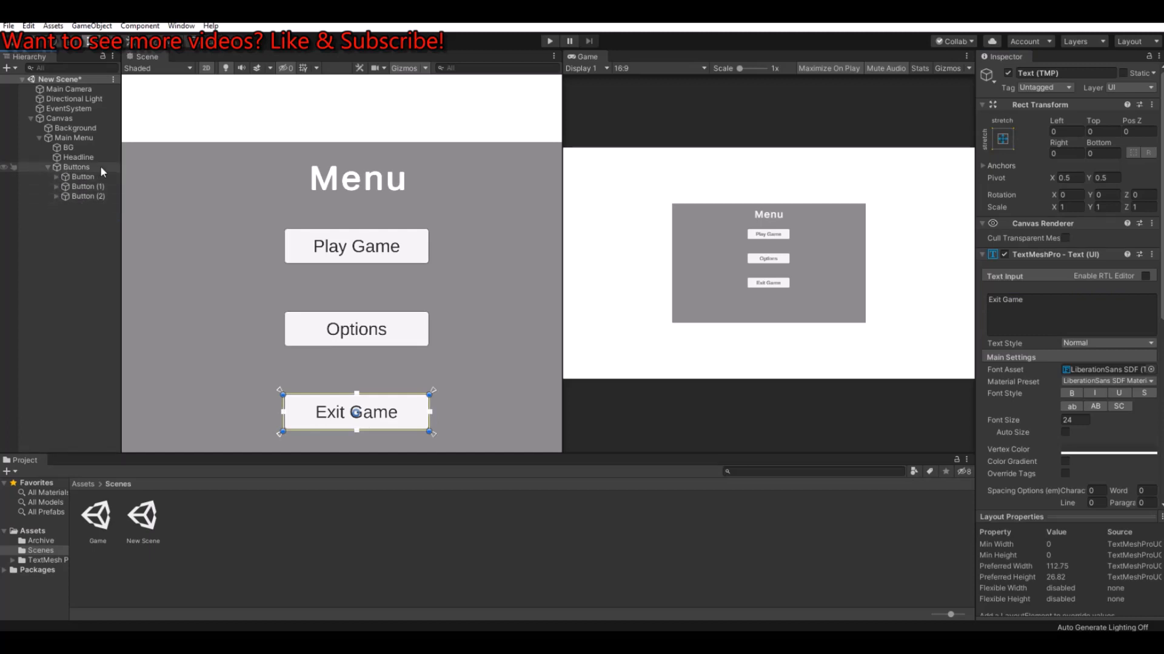
Step: Rename the first button object as Play
left_click(85, 176)
left_click(1080, 72)
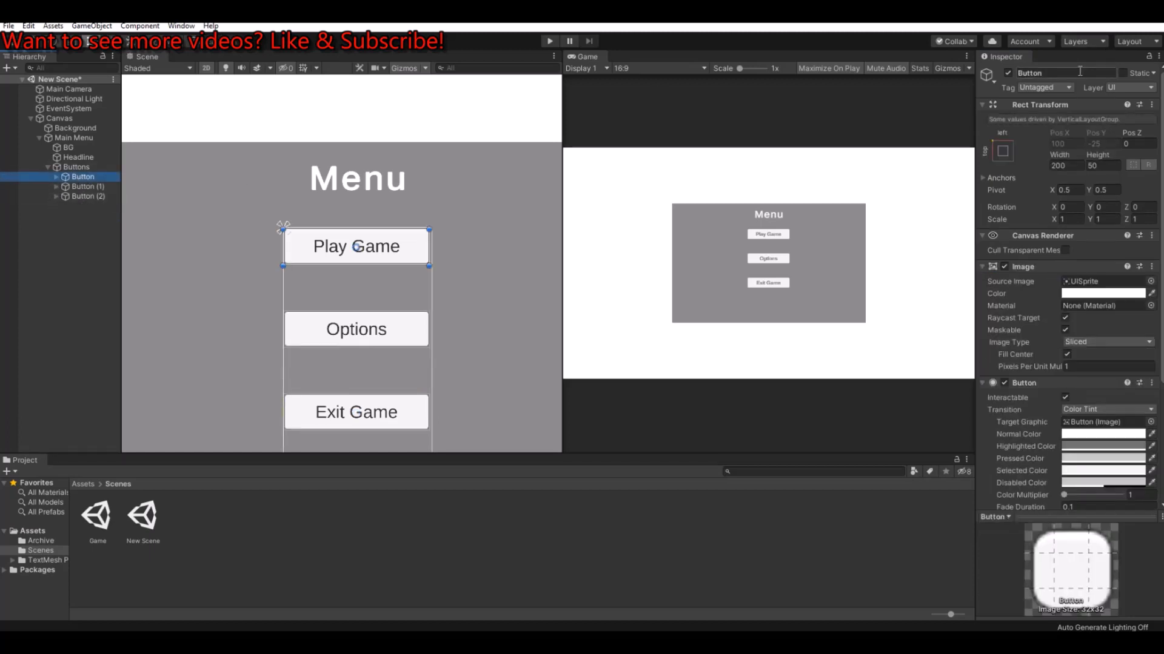
type("PLay GAme")
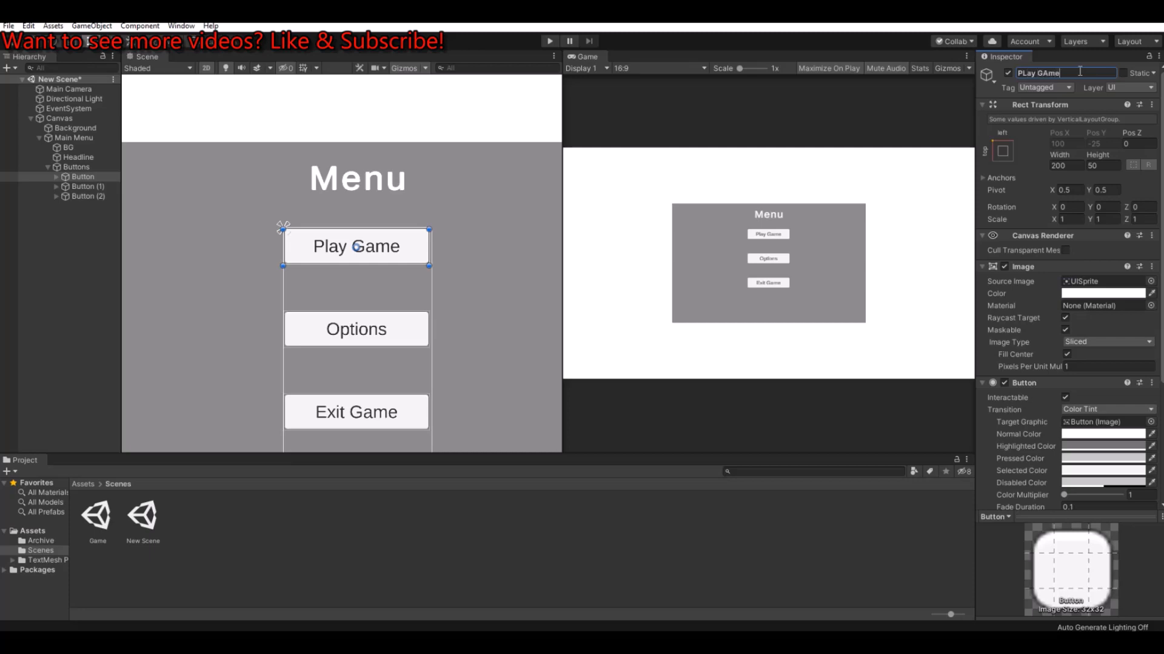
type("ay")
key("Return")
Step: Rename the Button (1) object as Options
left_click(86, 187)
left_click(1091, 73)
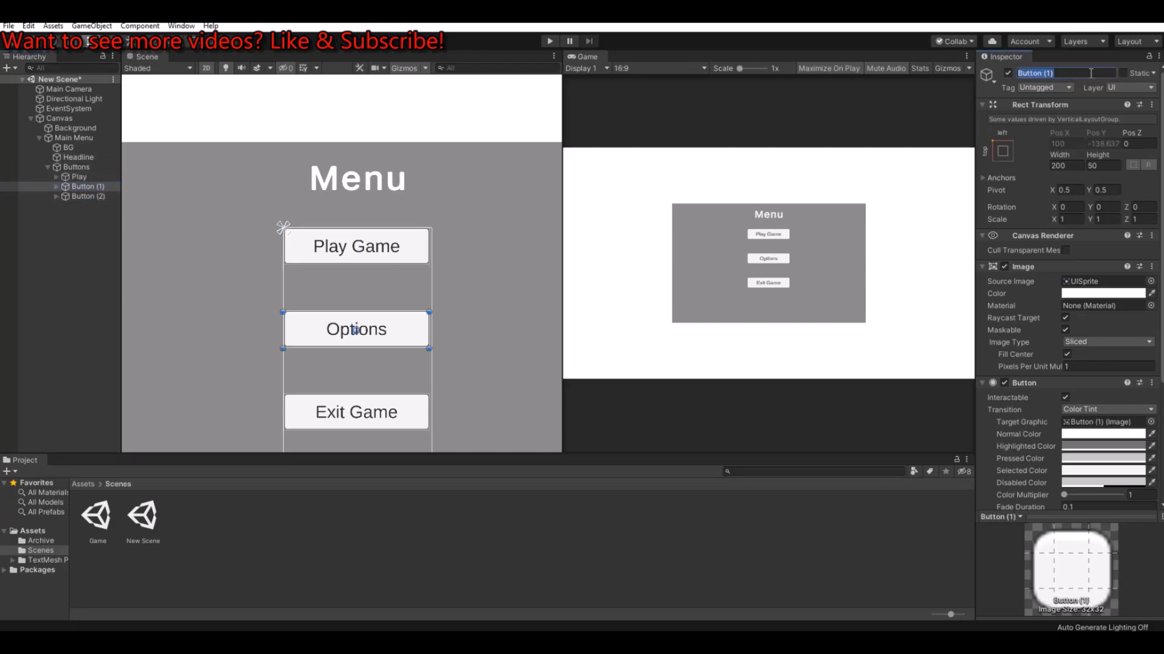
type("Options")
key("Return")
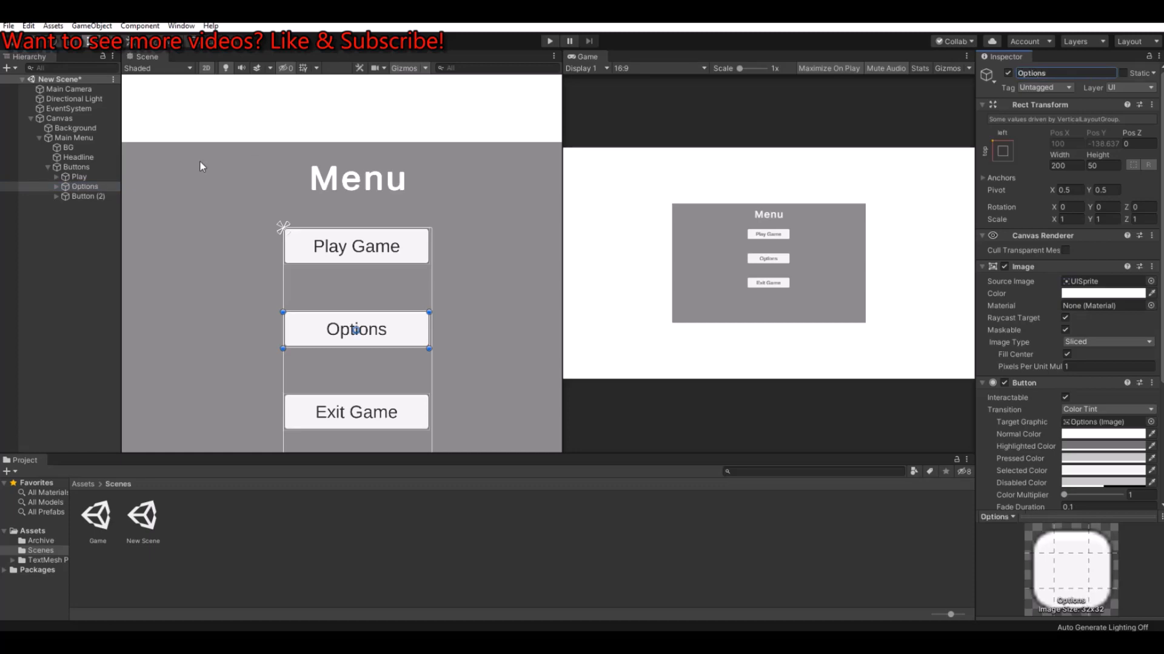
Step: Rename the Button (2) object as Exit
left_click(88, 196)
left_click(1096, 73)
type("E")
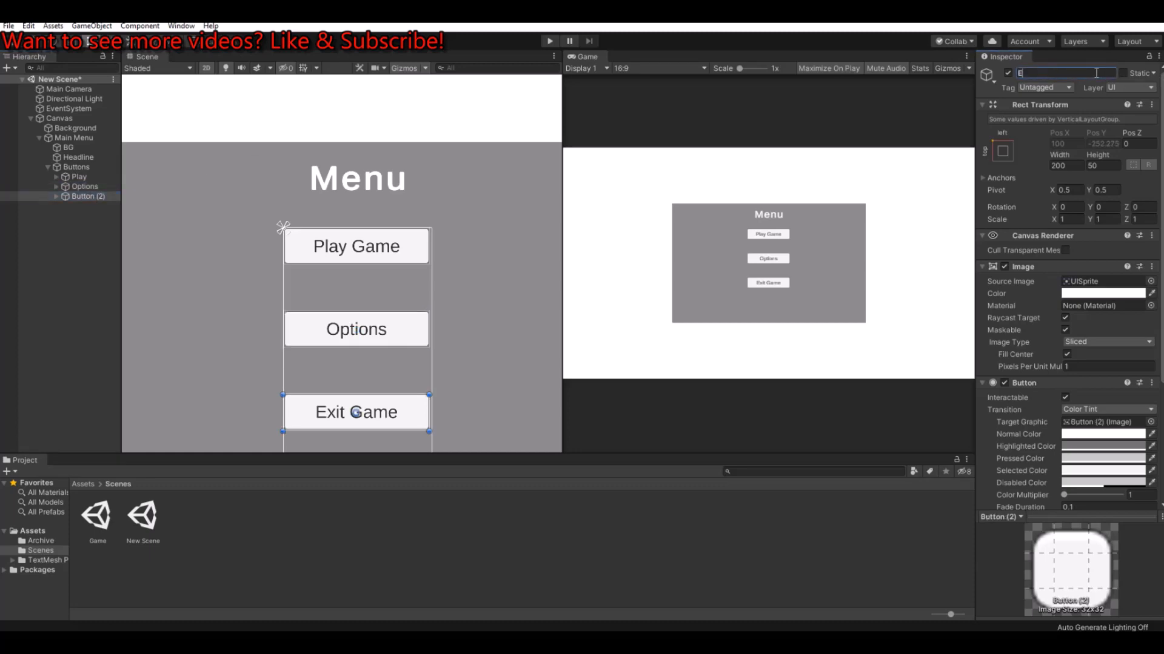
type("xit")
key("Return")
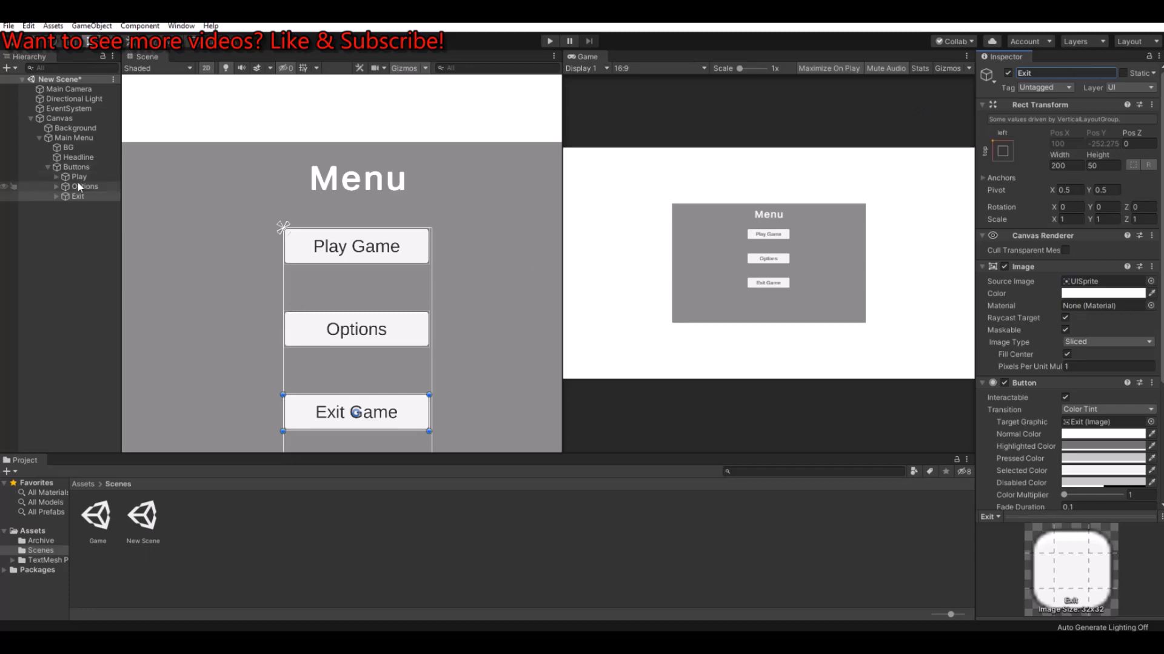
Step: Duplicate the Main Menu object under the Canvas and rename the copy as Option Menu
left_click(47, 167)
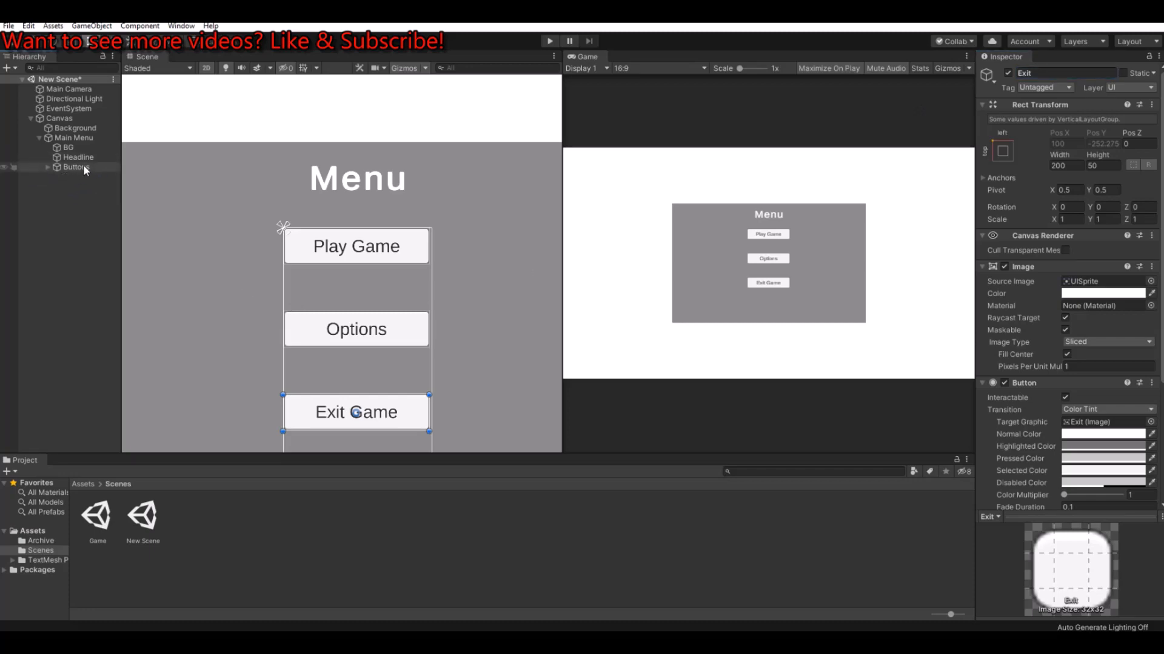
left_click(78, 139)
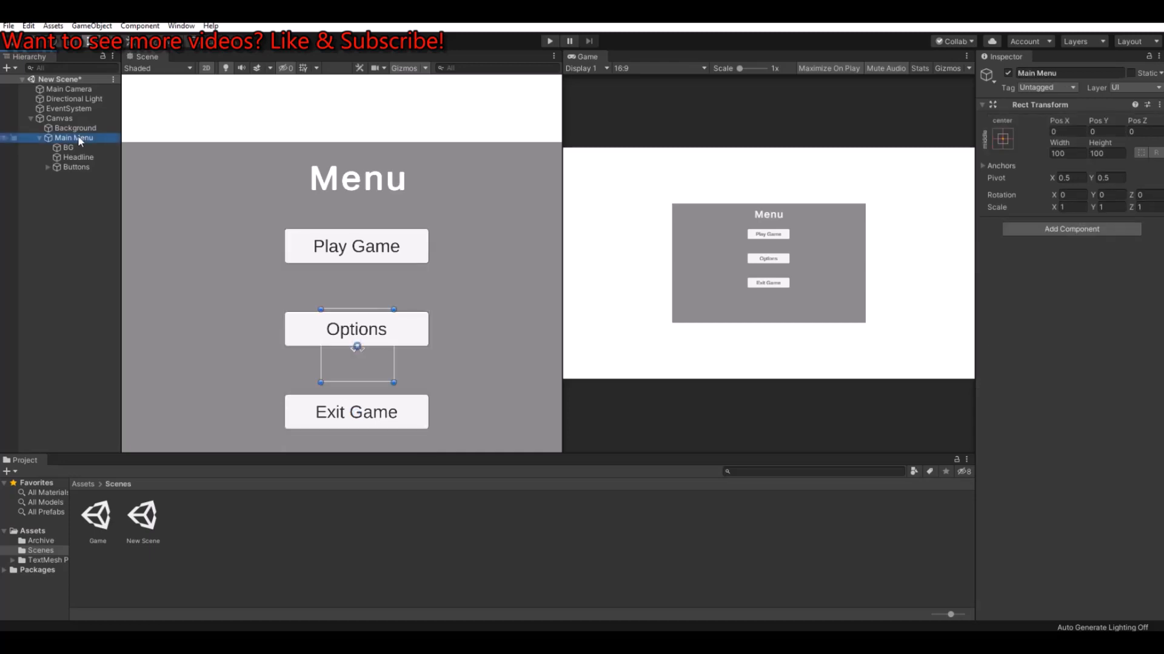
left_click(39, 138)
left_click(76, 138)
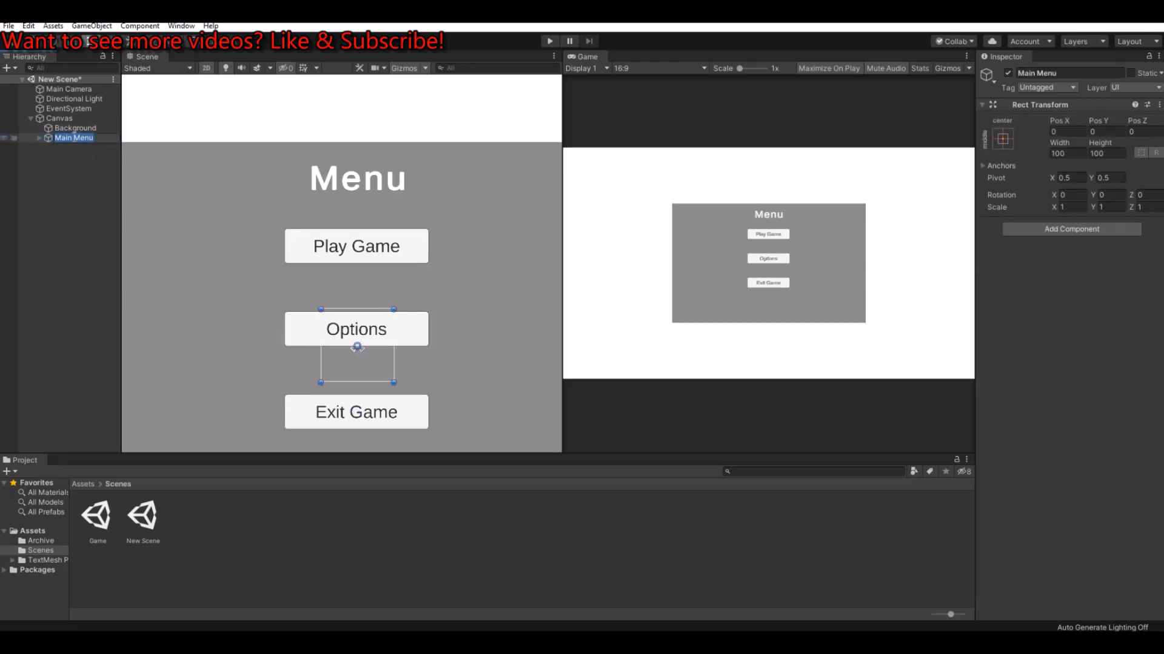
left_click(61, 158)
left_click(63, 139)
key("ctrl+d")
left_click(1073, 72)
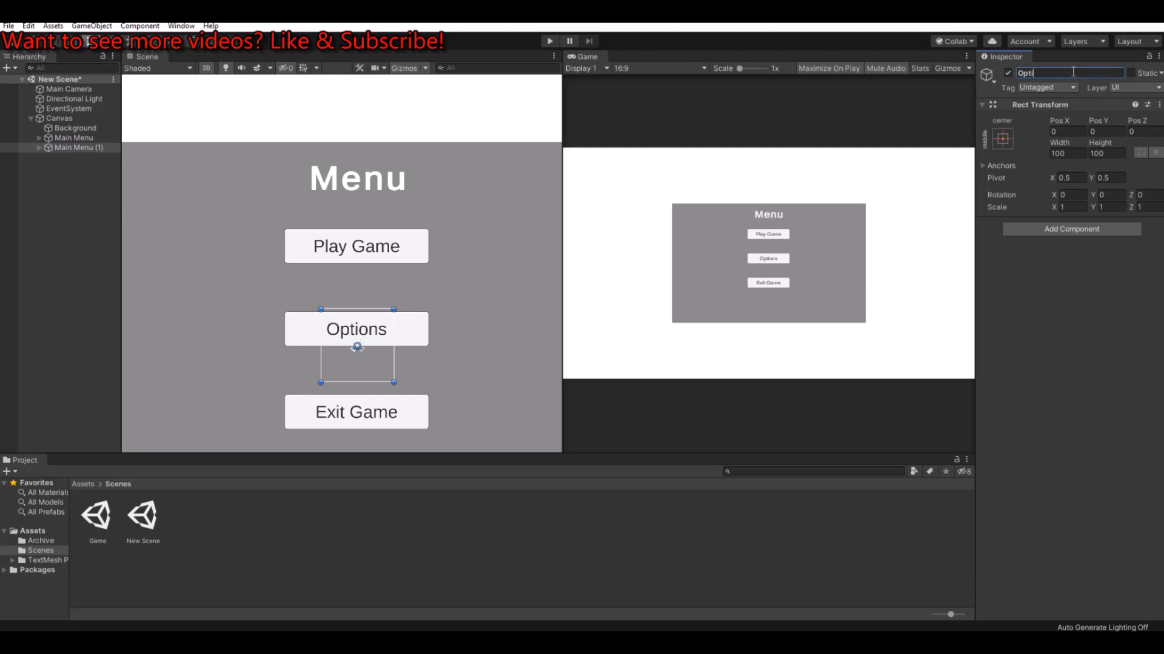
type("Menu")
key("Return")
Step: Deactivate the Main Menu object and change the Option Menu's headline text to "Options"
left_click(75, 137)
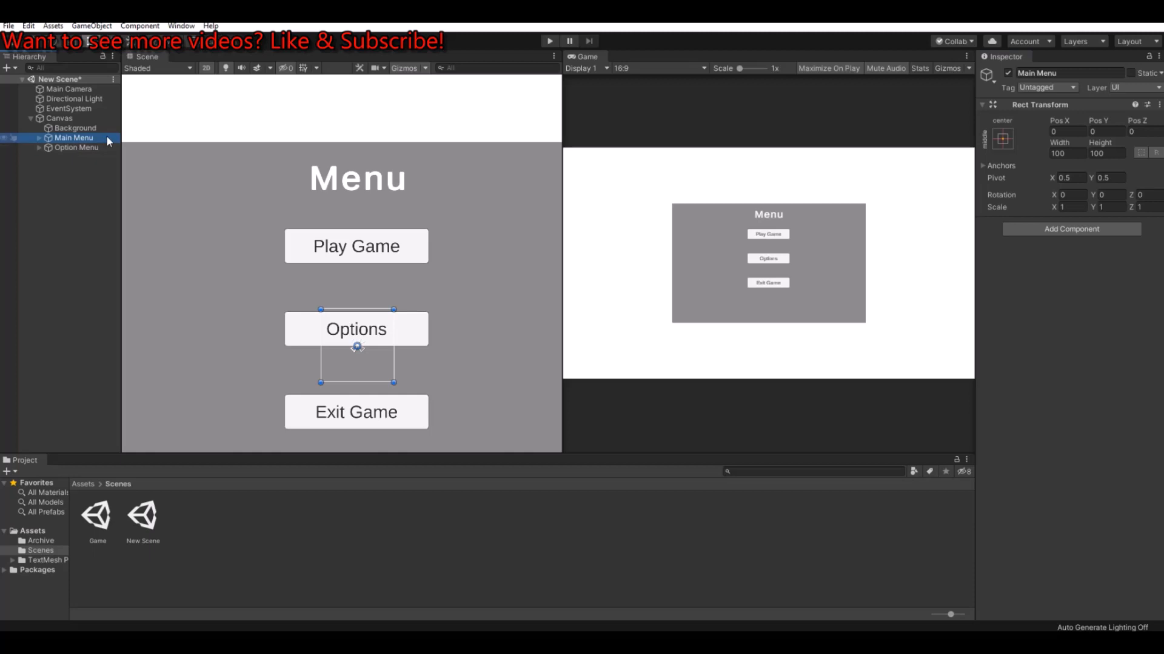
left_click(1007, 73)
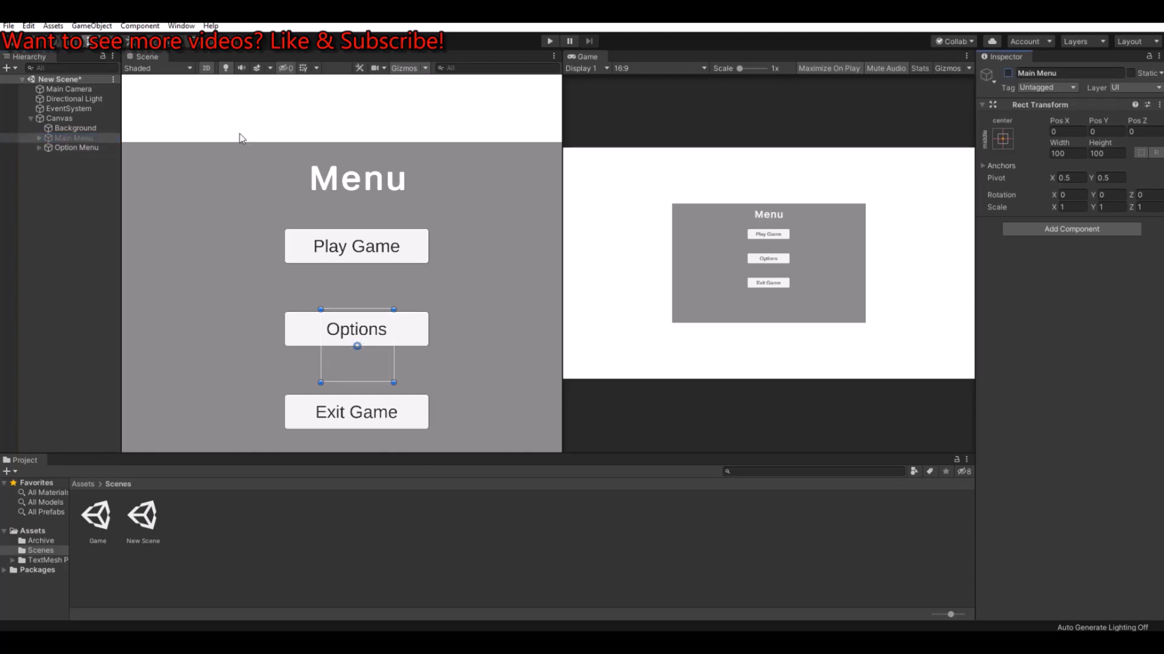
left_click(71, 148)
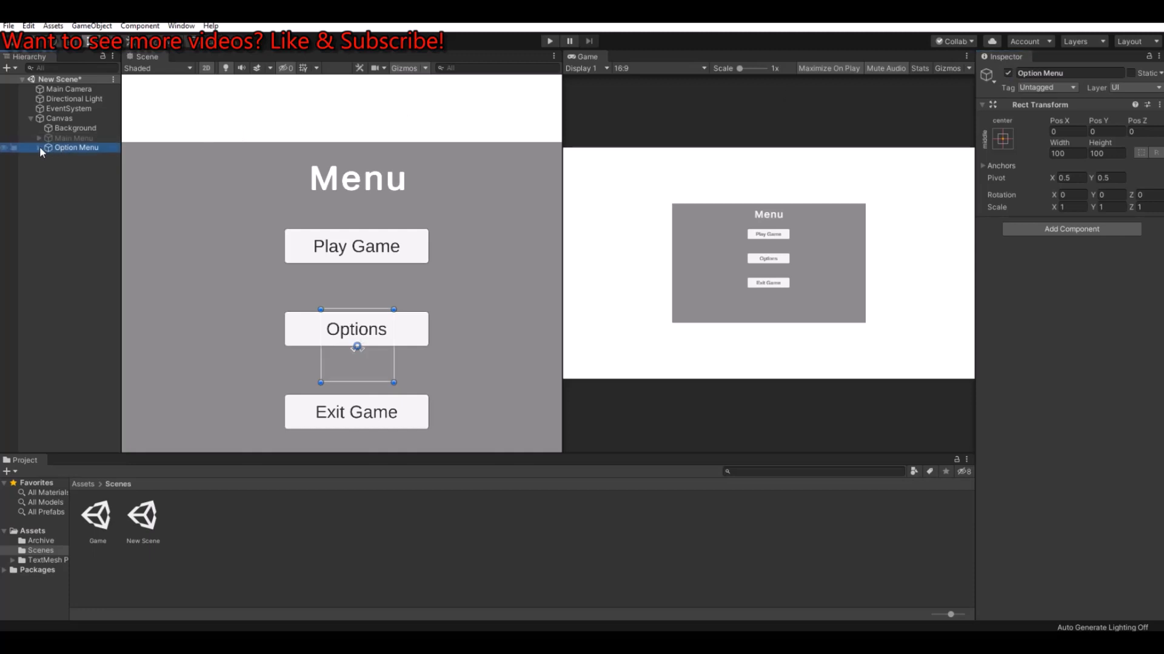
left_click(39, 148)
left_click(78, 167)
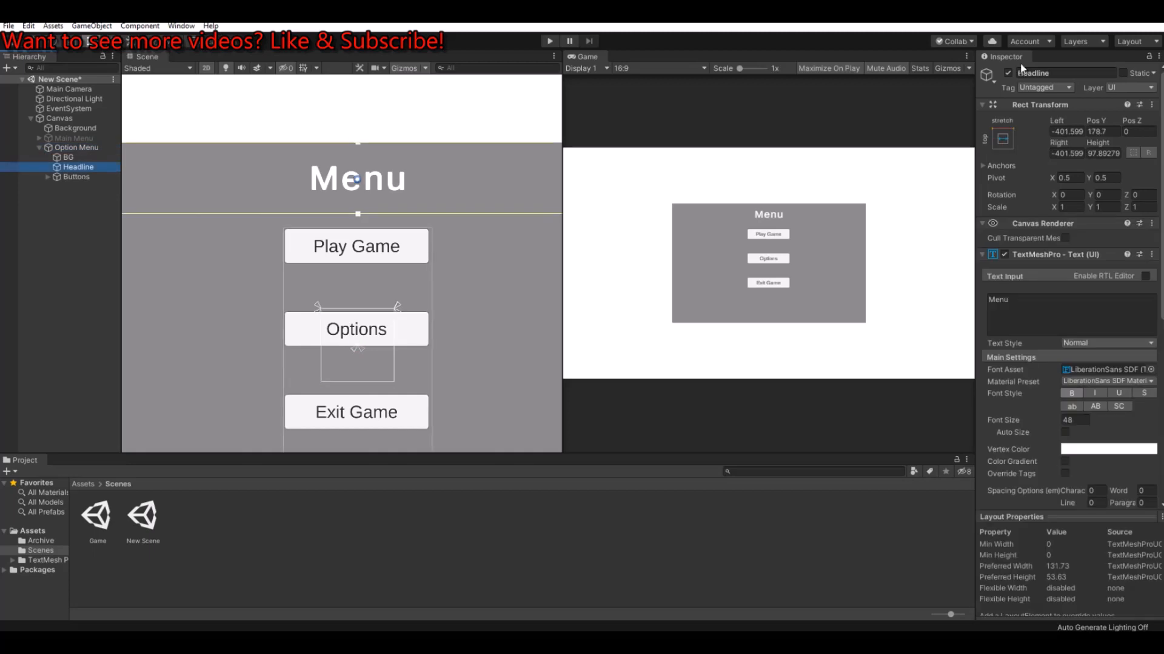
left_click(1033, 301)
double_click(1033, 298)
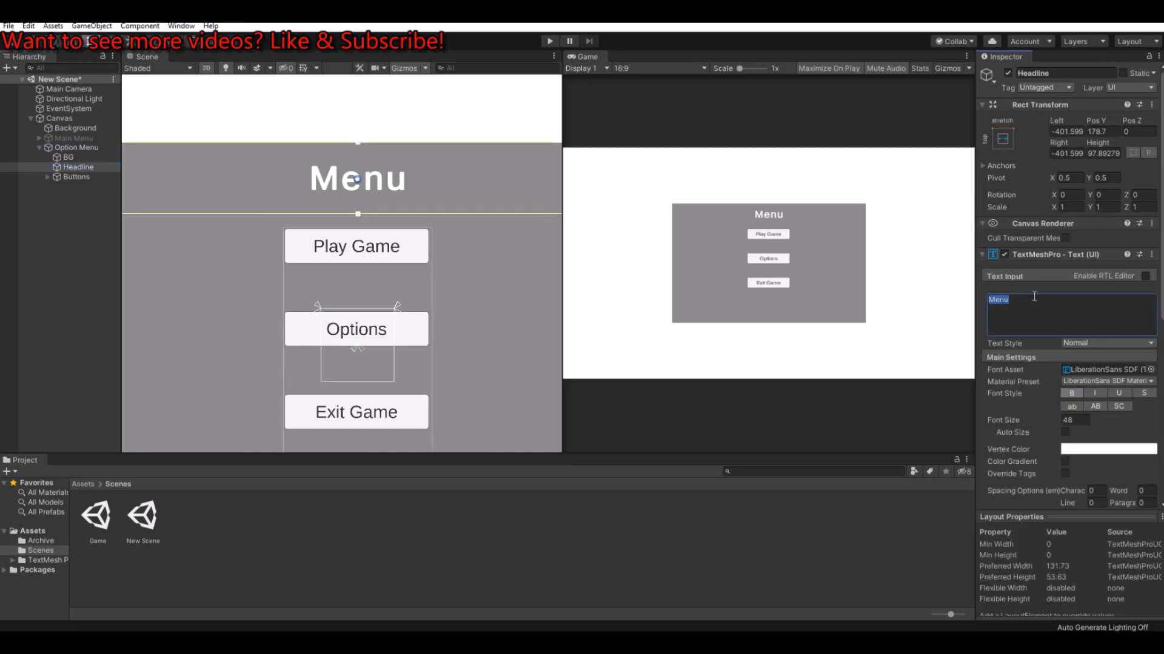
type("Options")
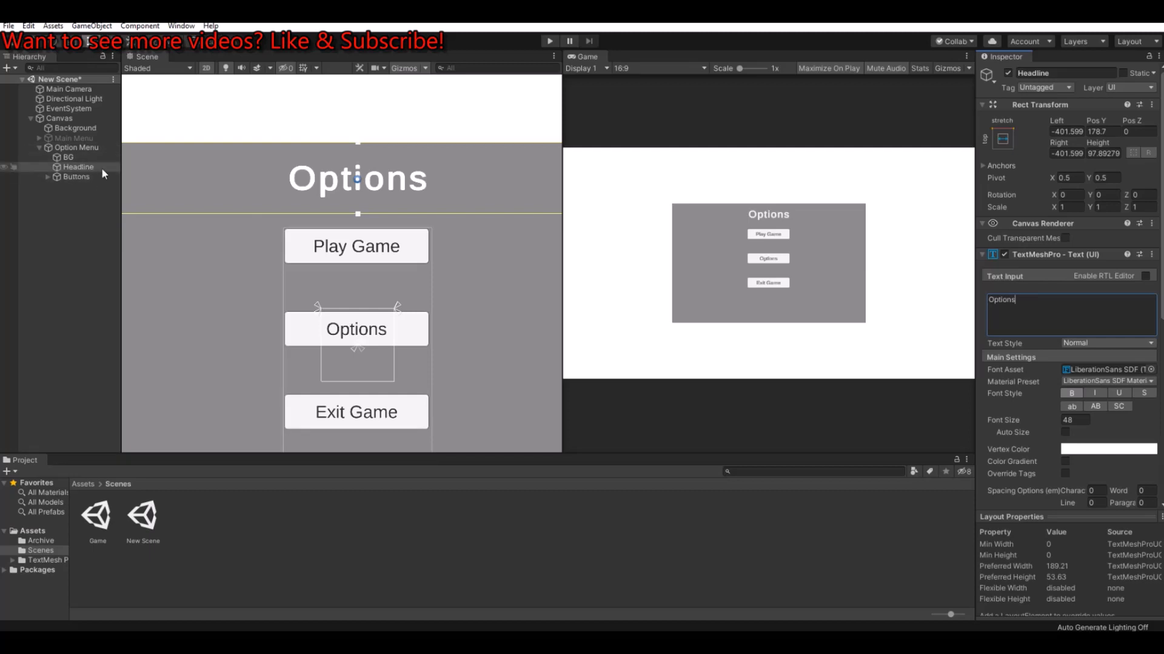
Step: Delete the Options and Exit buttons from the Option Menu's Buttons group
left_click(61, 179)
left_click(48, 177)
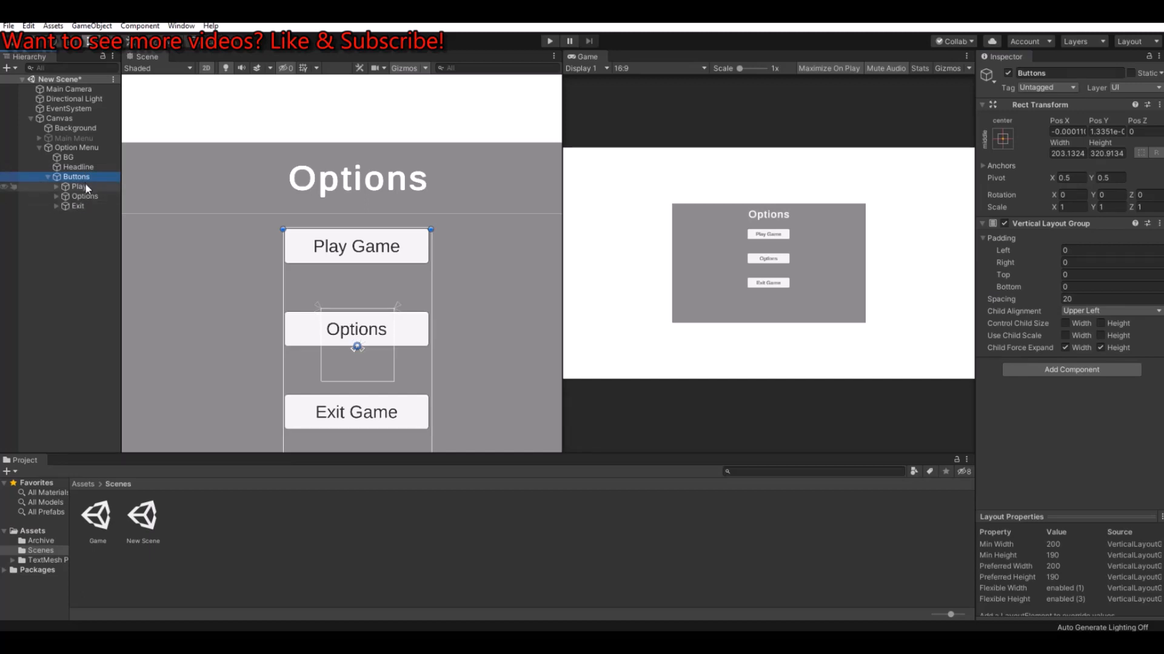
left_click(74, 208)
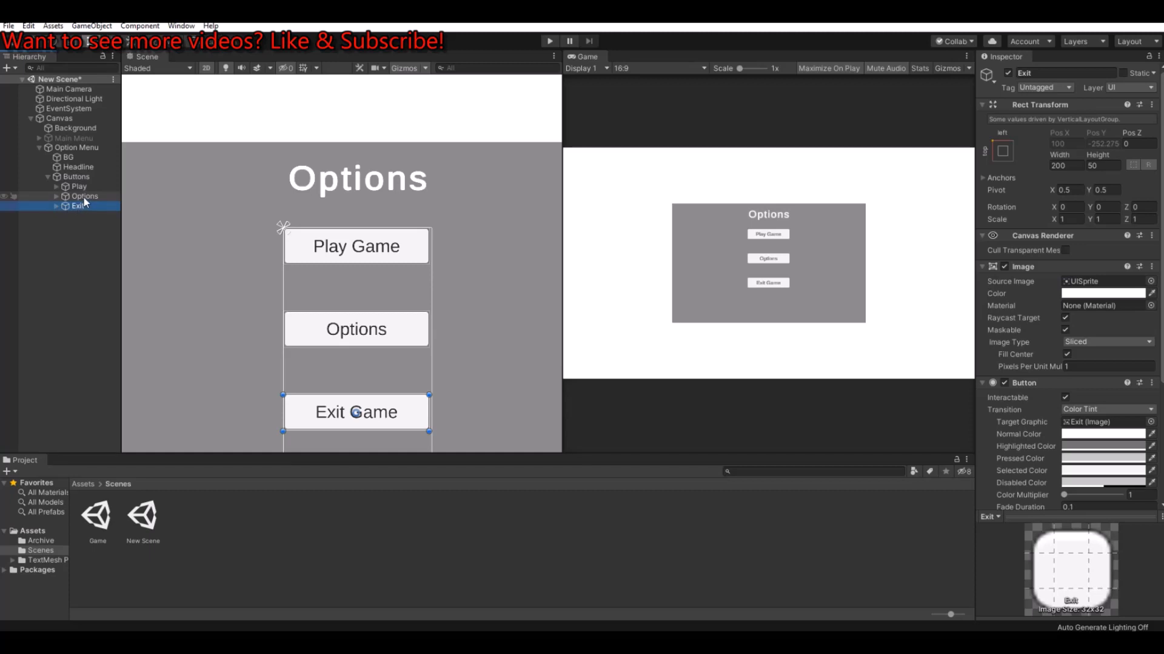
left_click(84, 197, "ctrl")
key("Delete")
Step: Rename the remaining Play button object in the Option Menu as Back
left_click(81, 187)
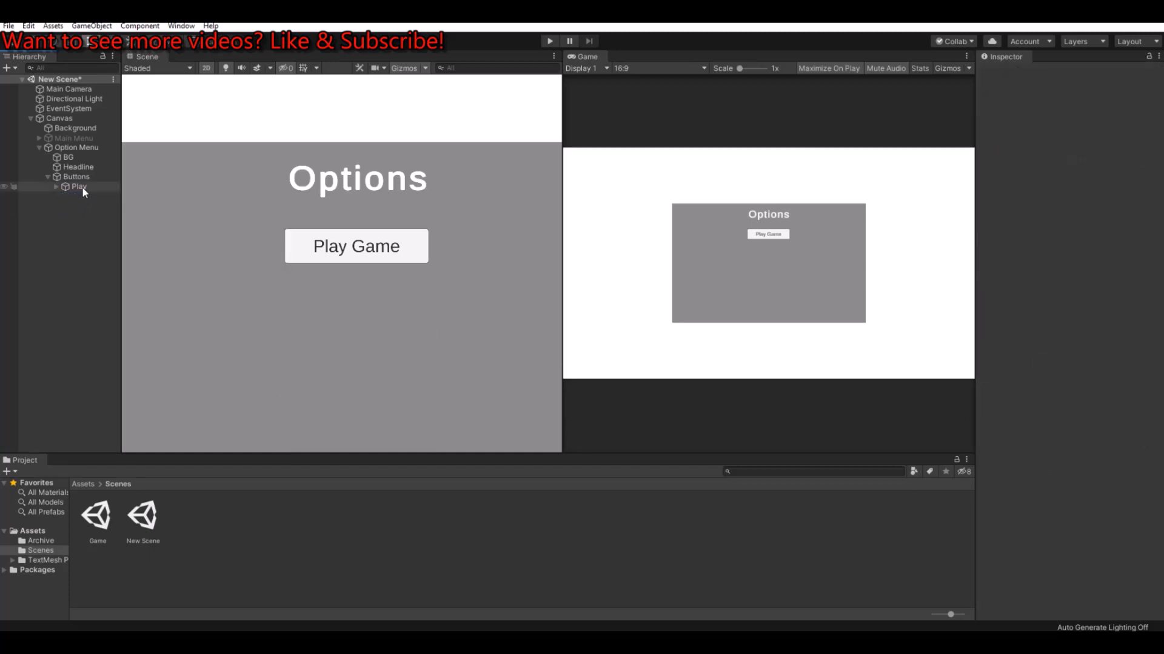
left_click(1051, 72)
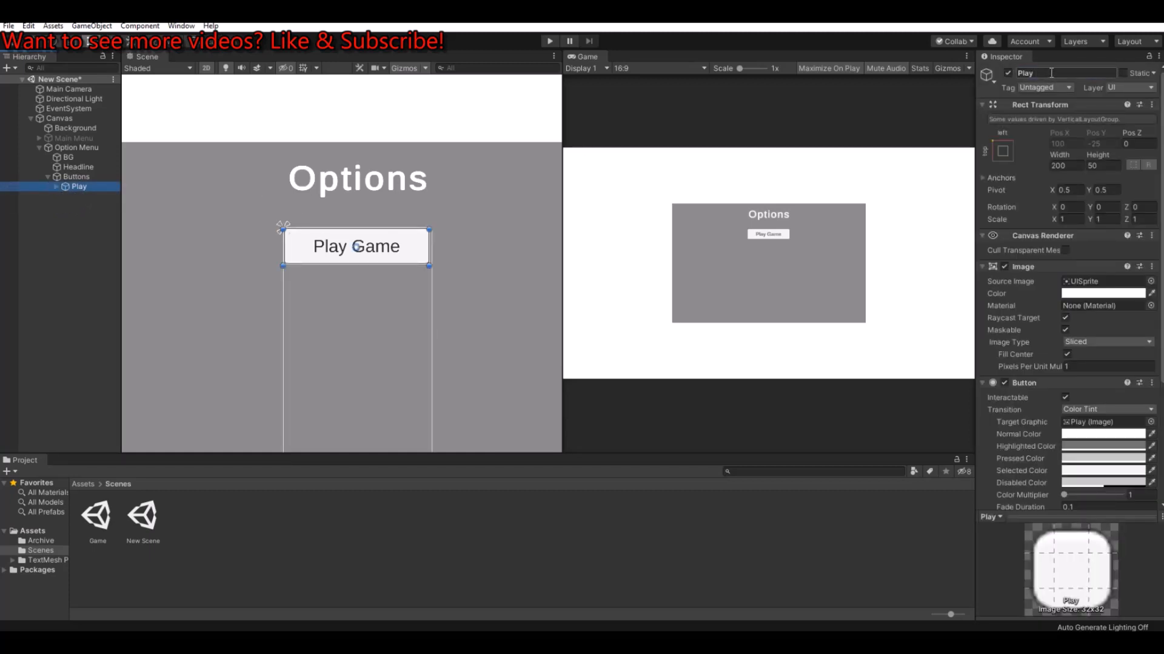
type("Back")
key("Return")
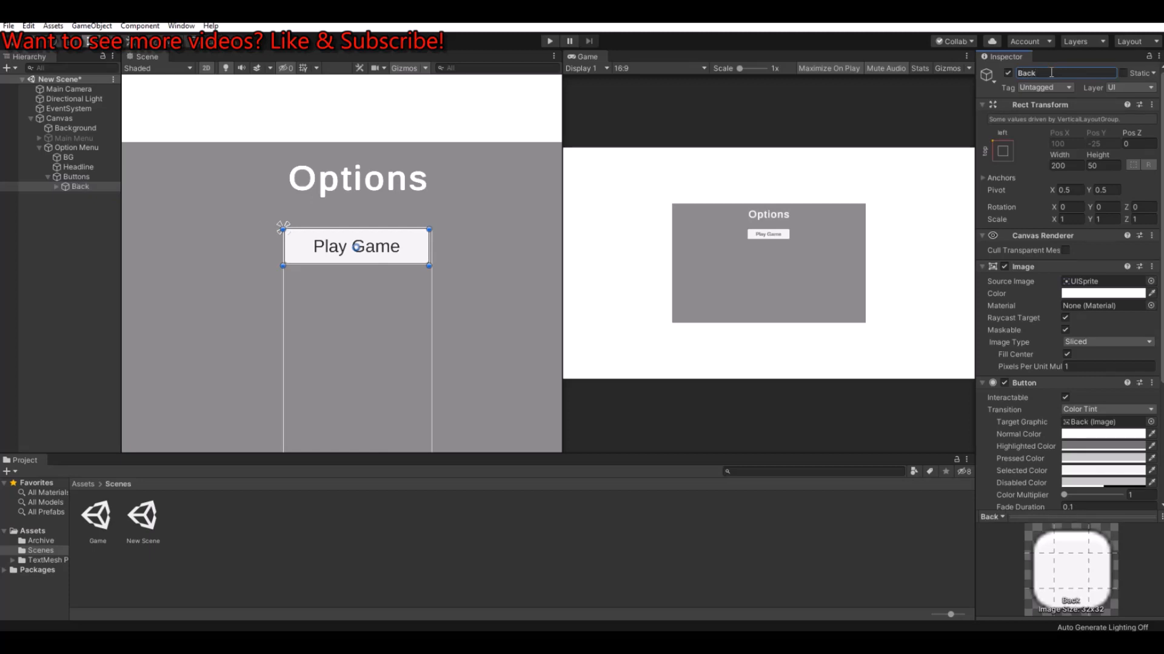
Step: Change the label text of the Back button to "Back" and collapse the button in the hierarchy
left_click(55, 186)
left_click(97, 197)
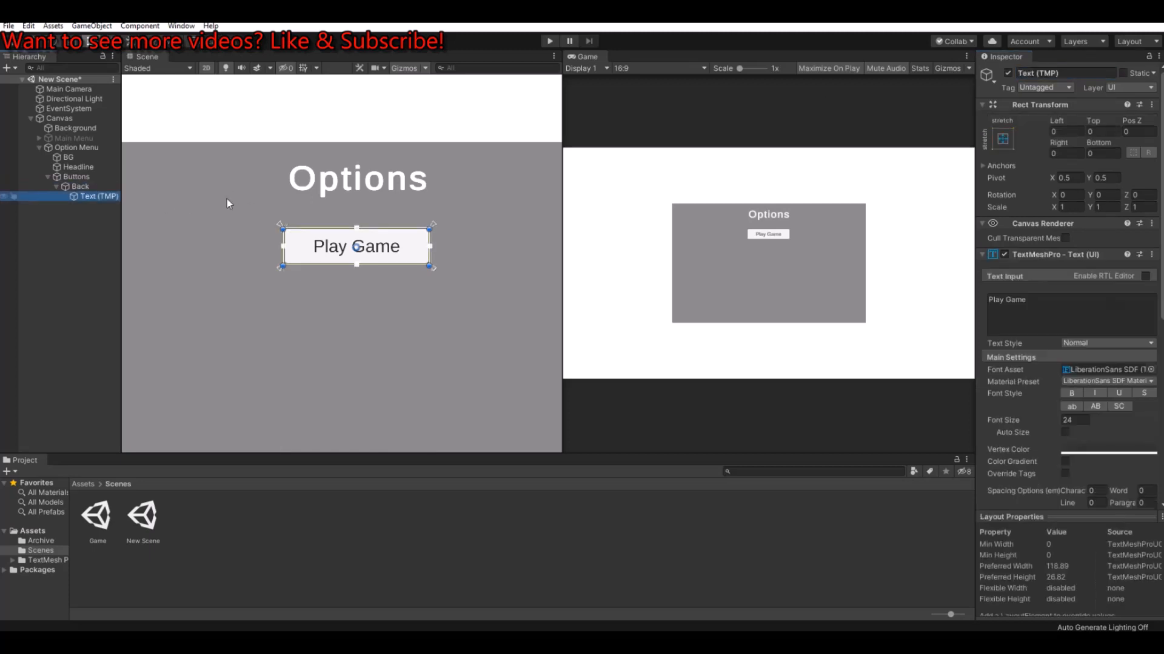
left_click(1028, 311)
type("Back")
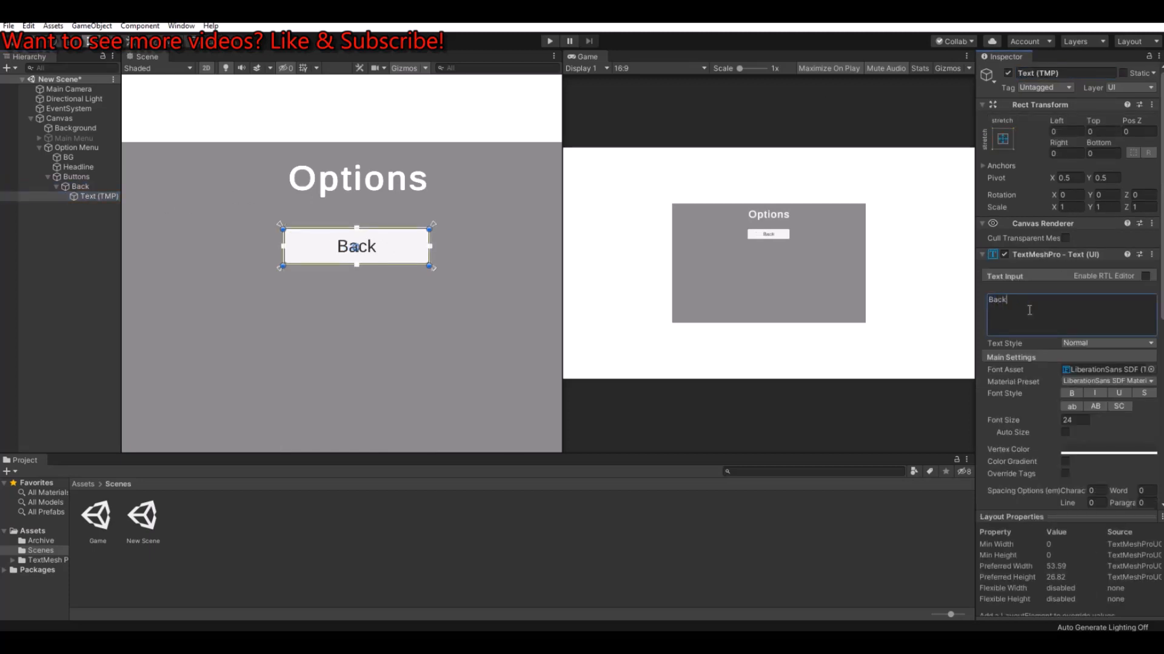
left_click(55, 186)
Step: Move the Option Menu's Buttons group down to a Y position of about -345, placing Back near the panel's lower edge, and collapse the menu's hierarchy
scroll(249, 210, "down", 3)
left_click(34, 44)
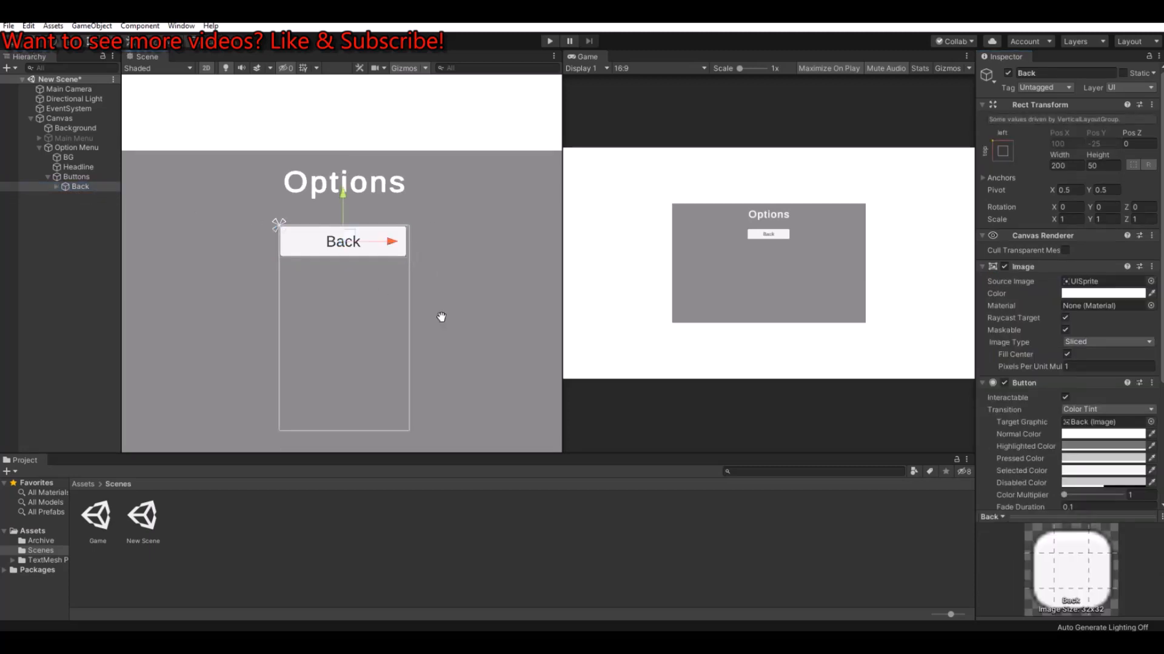
middle_click_drag(441, 316, 445, 255)
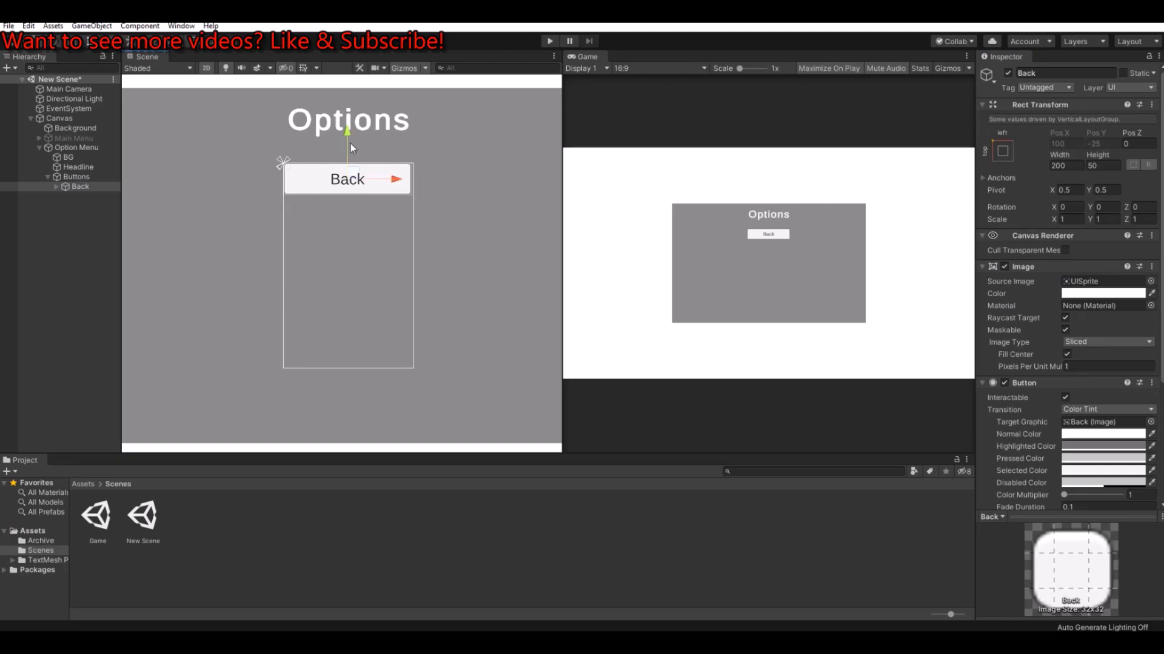
left_click(91, 177)
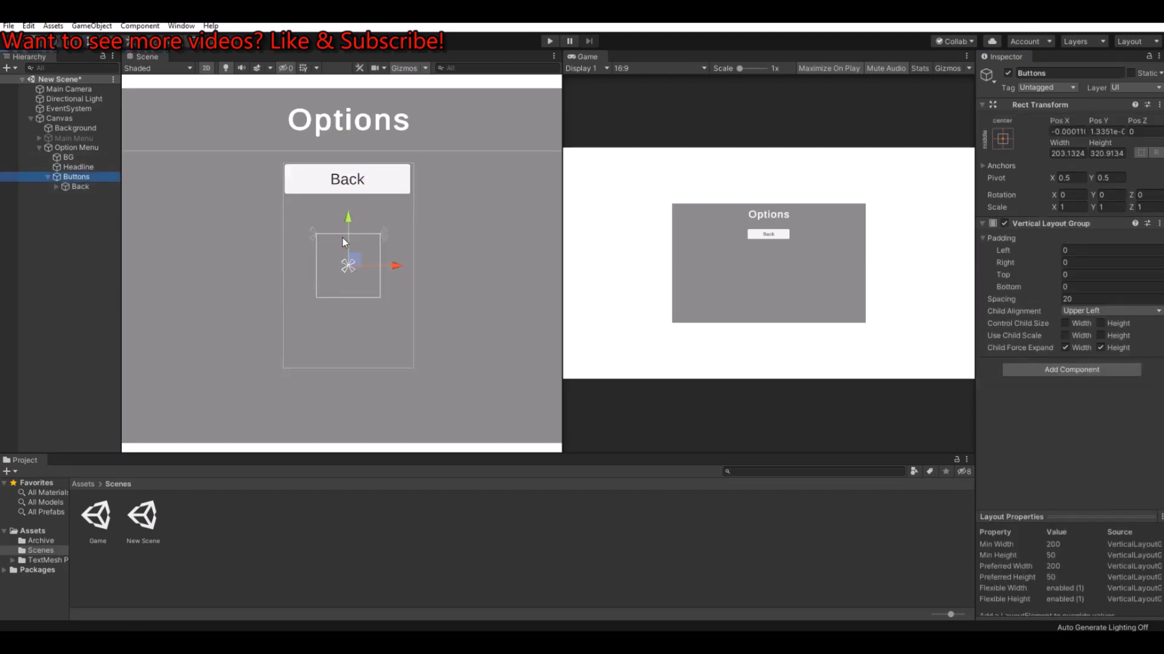
left_click_drag(349, 219, 361, 444)
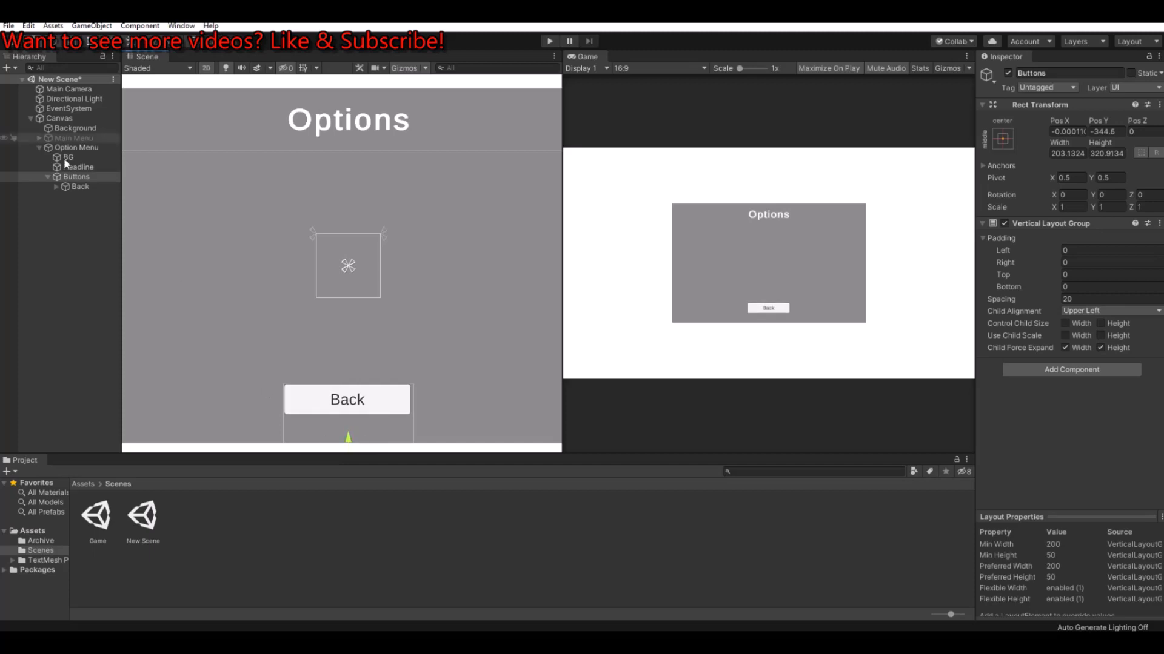
left_click(47, 177)
left_click(75, 148)
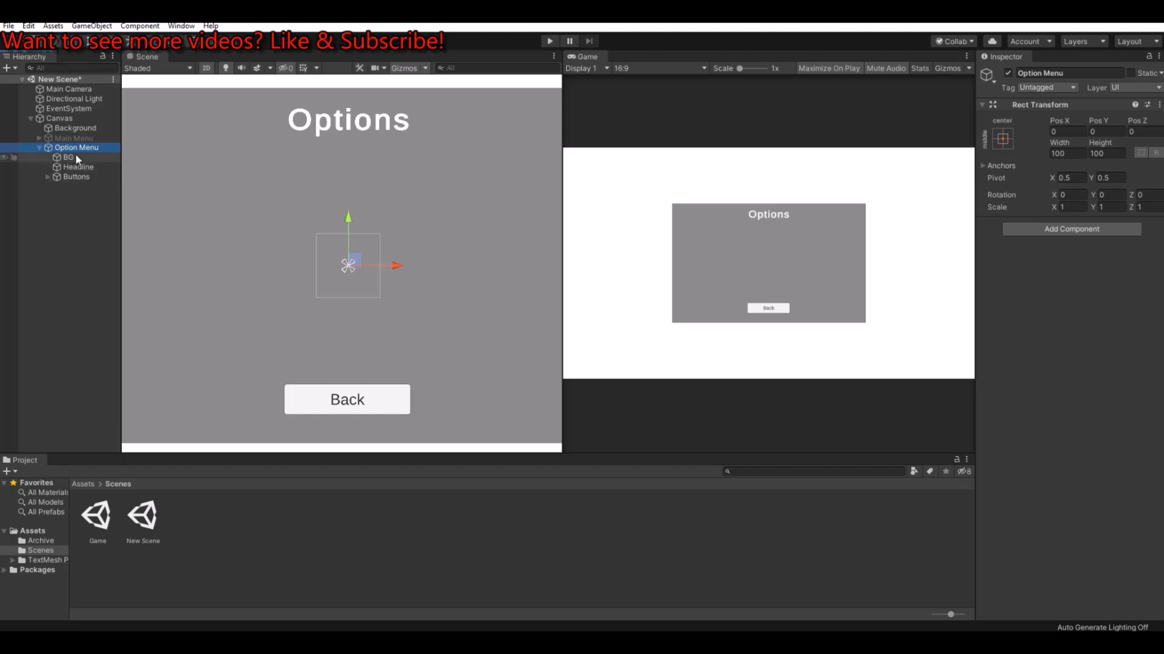
left_click(40, 148)
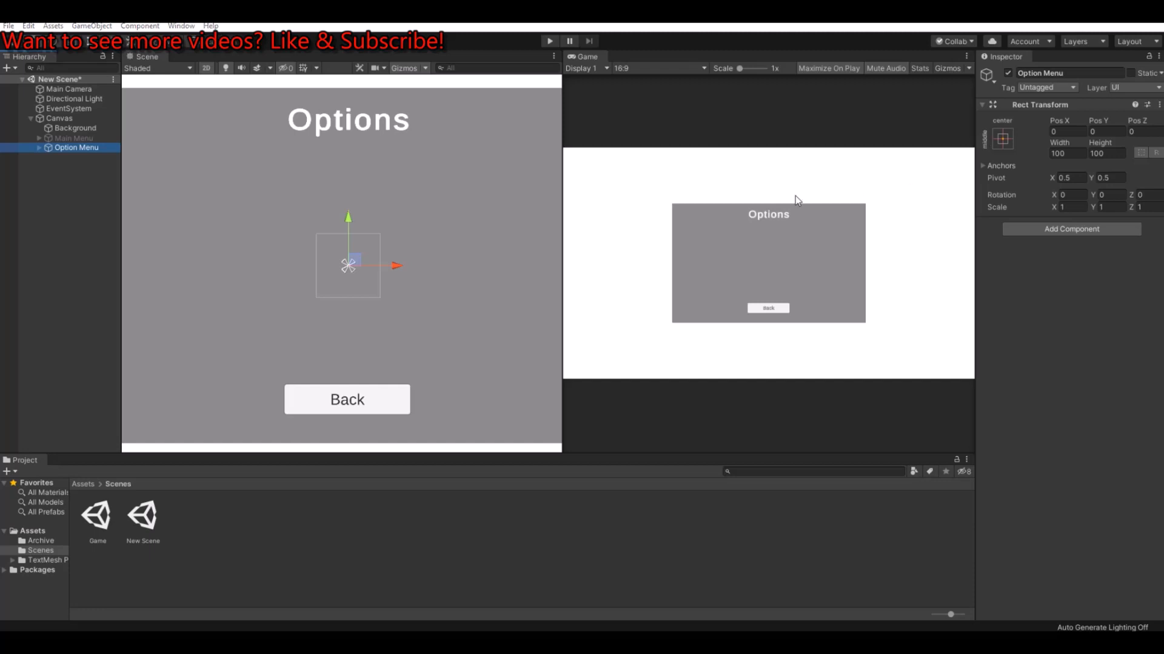
Step: Create an empty object at the scene's root level and name it MainMenuController
left_click(30, 212)
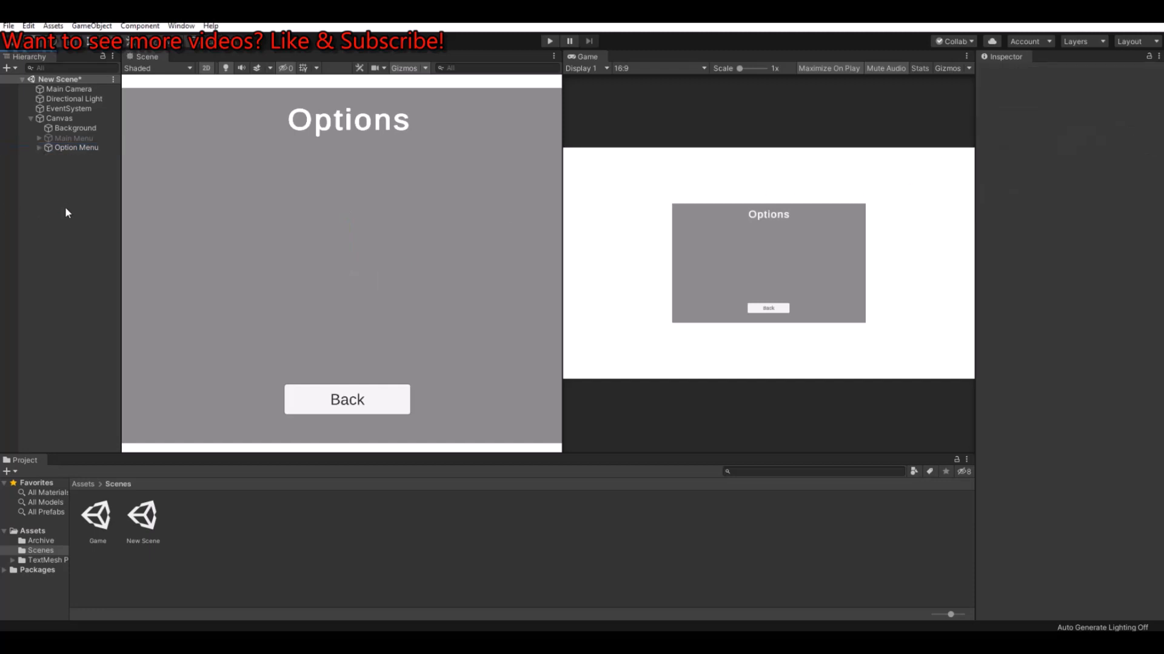
left_click(30, 118)
right_click(49, 169)
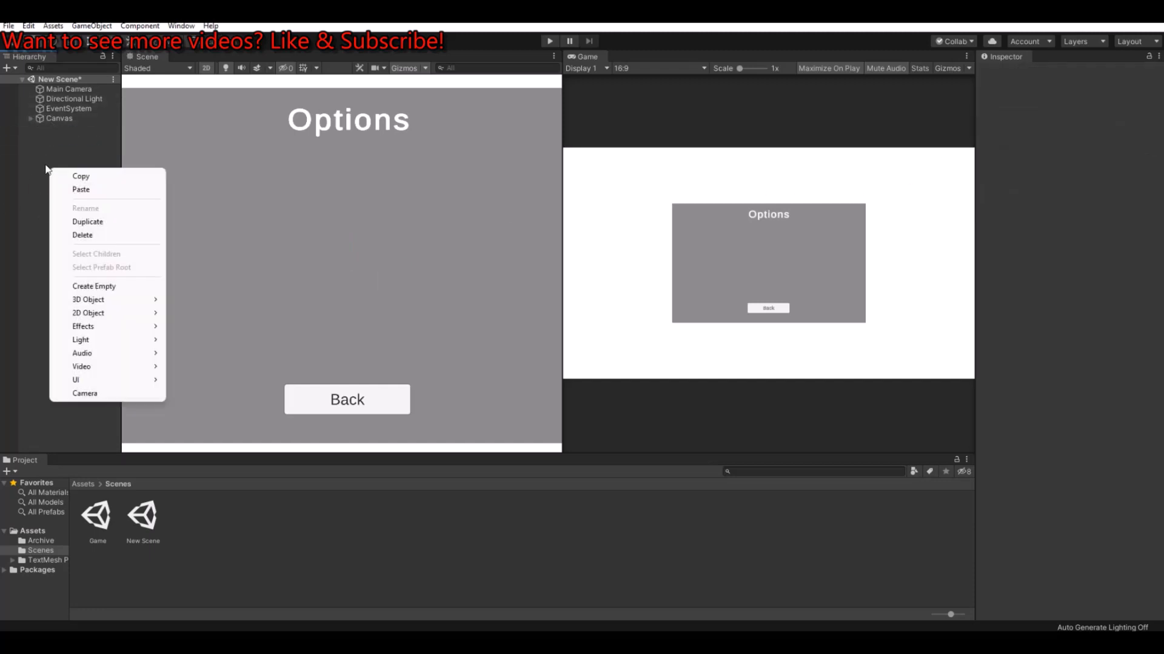
left_click(97, 286)
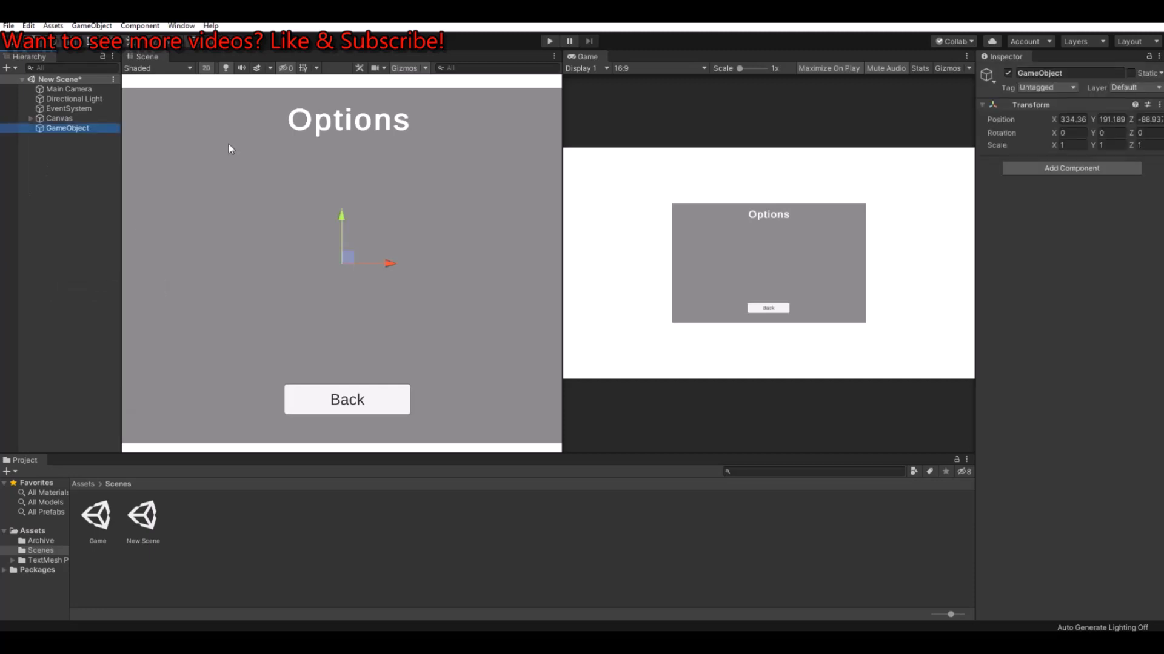
left_click(1069, 72)
type("Mai")
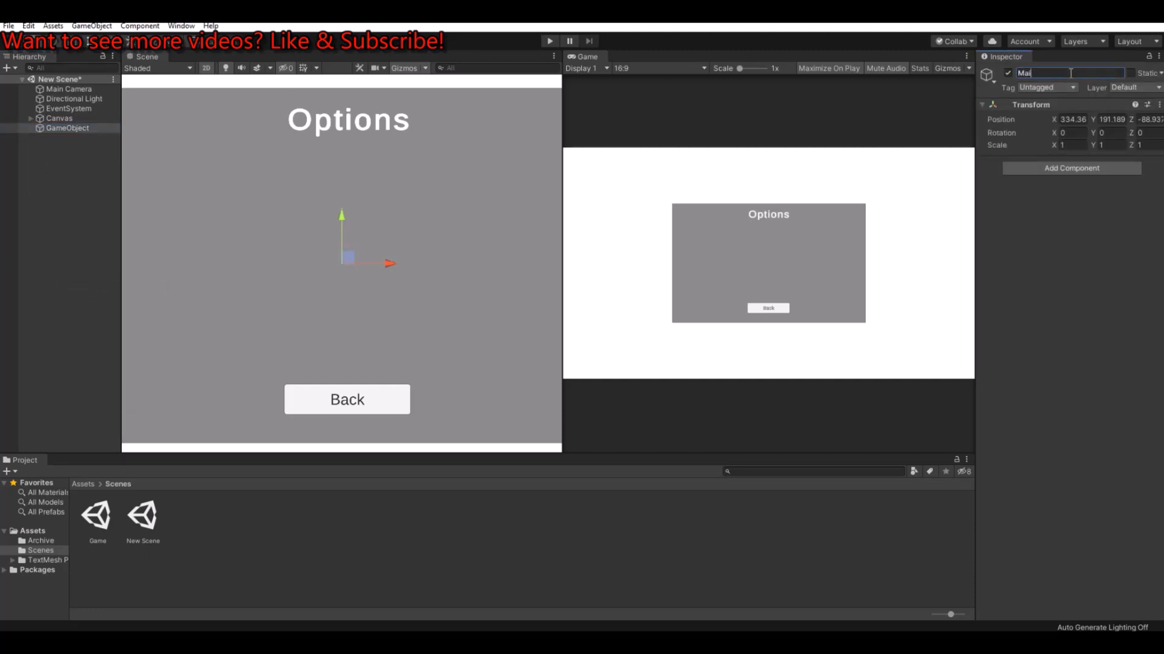
type("nMenuContro")
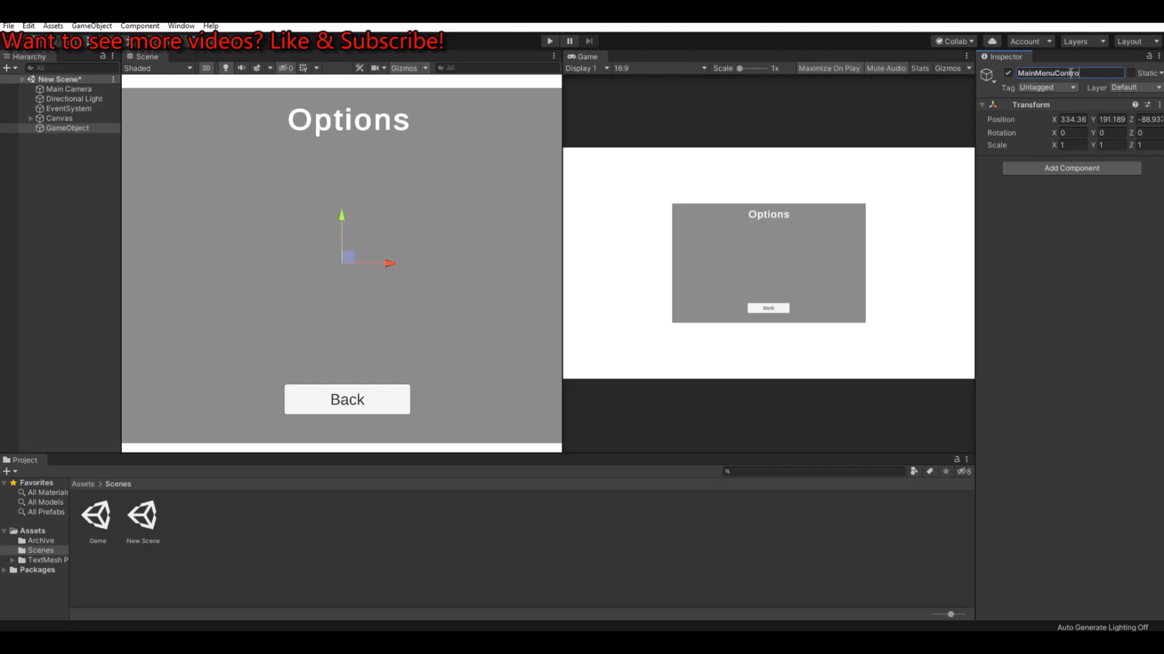
type("ller")
key("Return")
Step: Create a C# script named MainMenuController in the Scenes folder
left_click(285, 536)
right_click(285, 536)
mouse_move(355, 227)
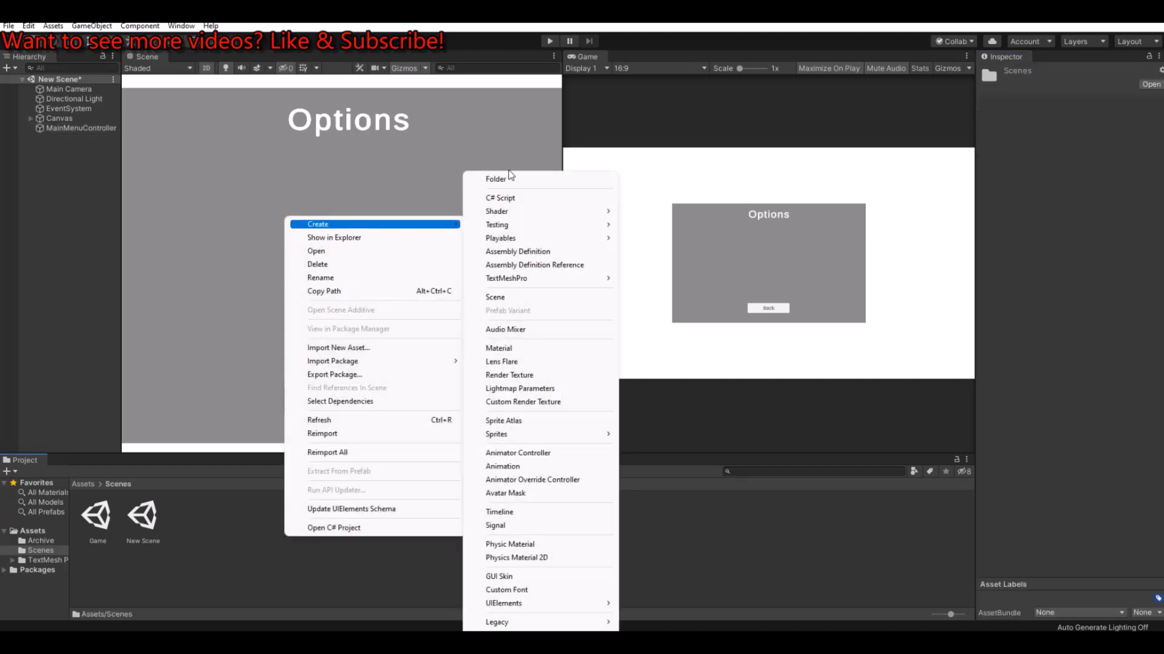
left_click(511, 200)
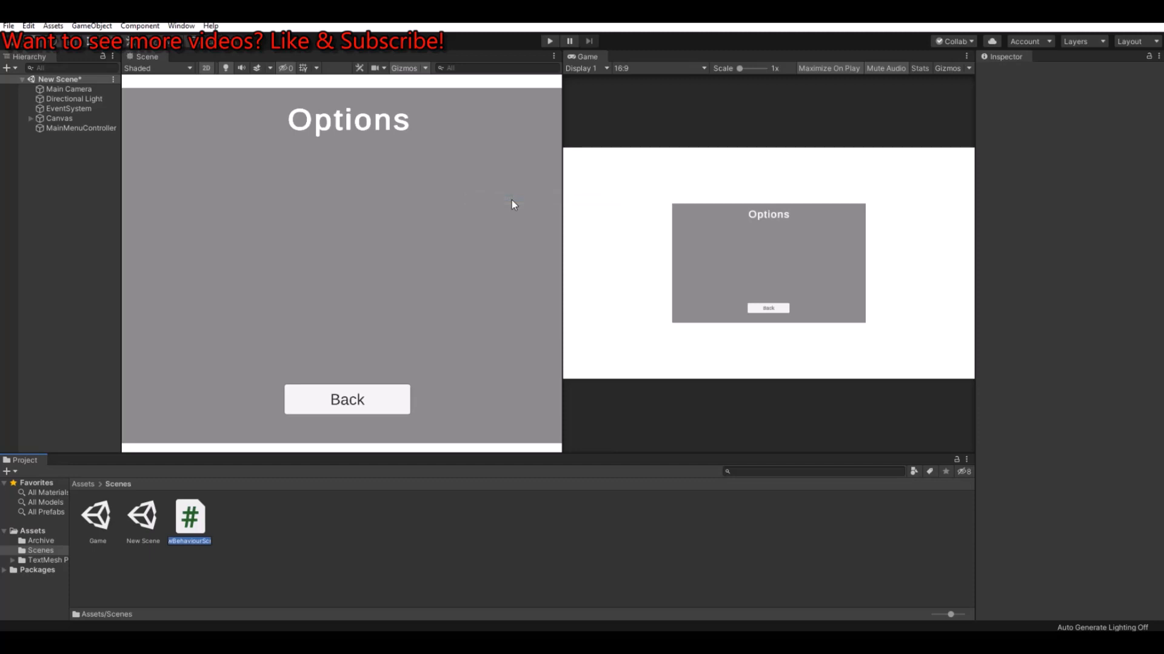
type("MainMenuCon")
type("troller")
key("Return")
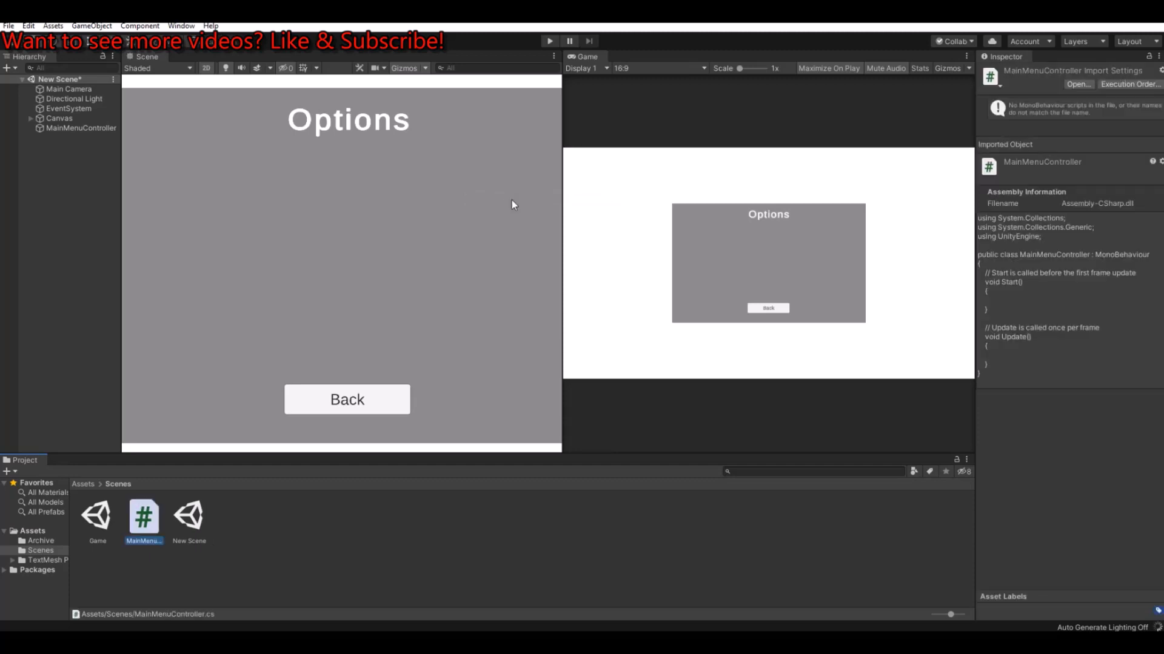
Step: Attach the MainMenuController script to the MainMenuController object and open the script in Visual Studio
left_click(63, 128)
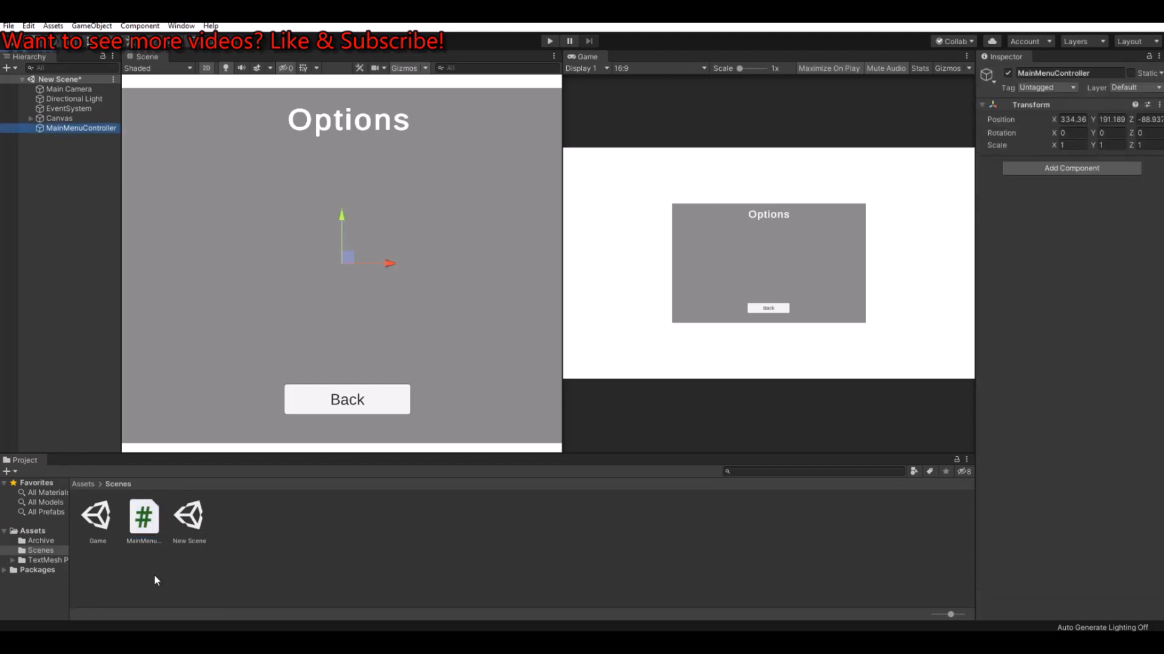
left_click_drag(144, 518, 1093, 384)
double_click(1117, 176)
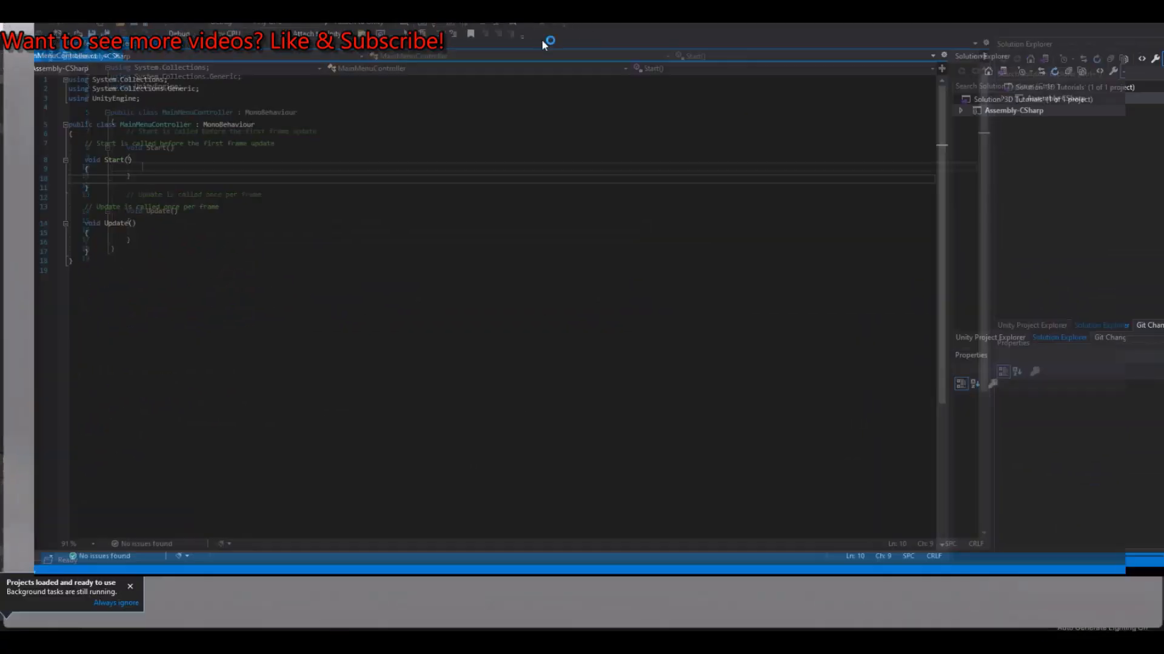
Step: Declare a public GameObject field named OptionPanel at the start of the MainMenuController class
left_click(327, 136)
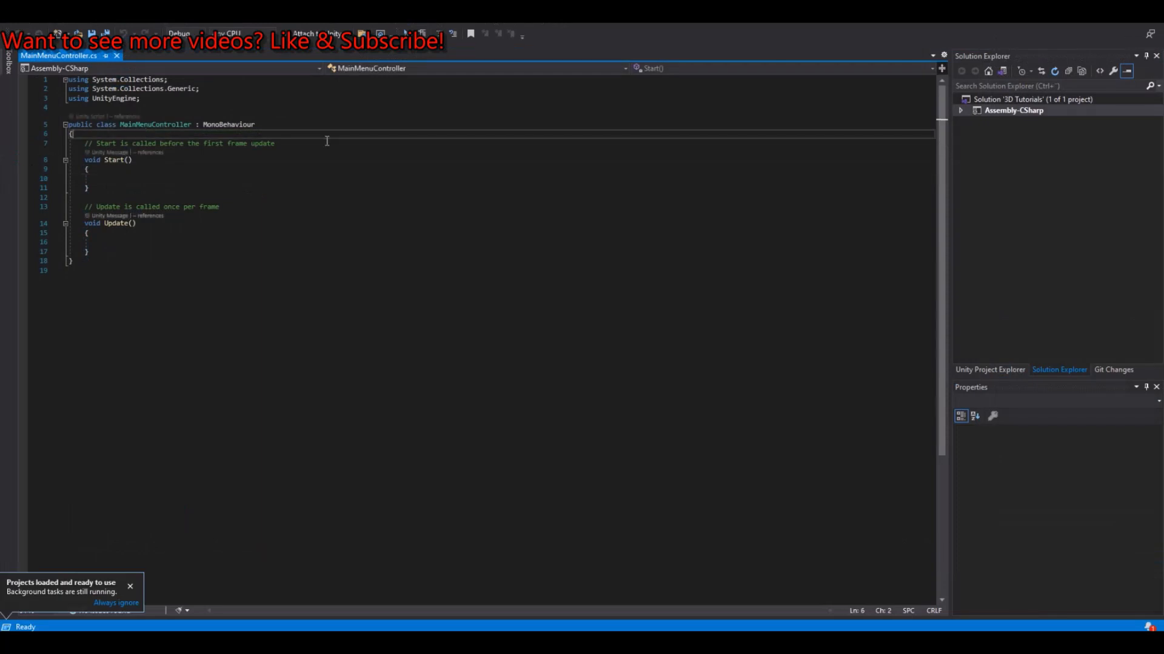
key("Return")
key("Return")
type("public Gam")
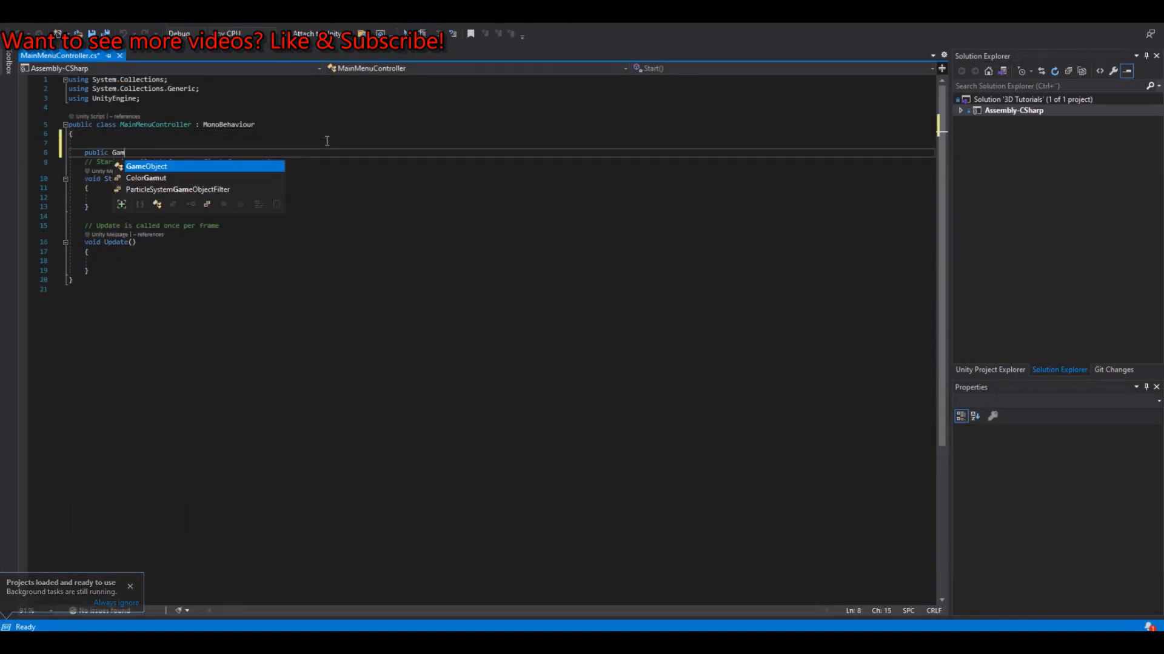
type("eObject ")
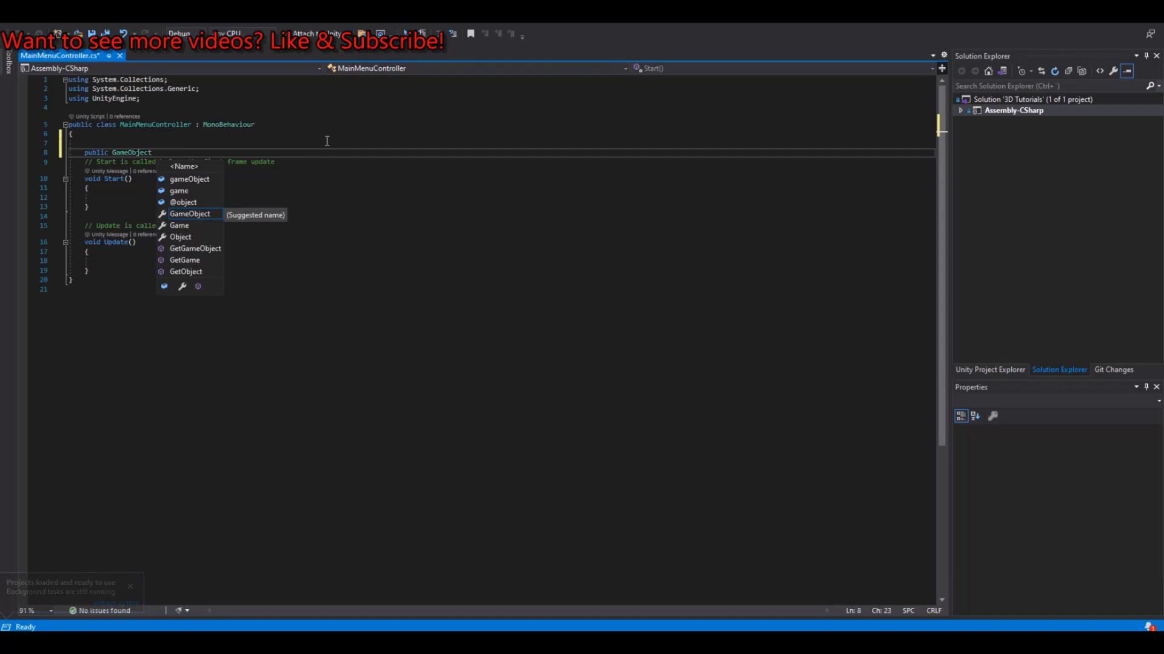
type("OptionP")
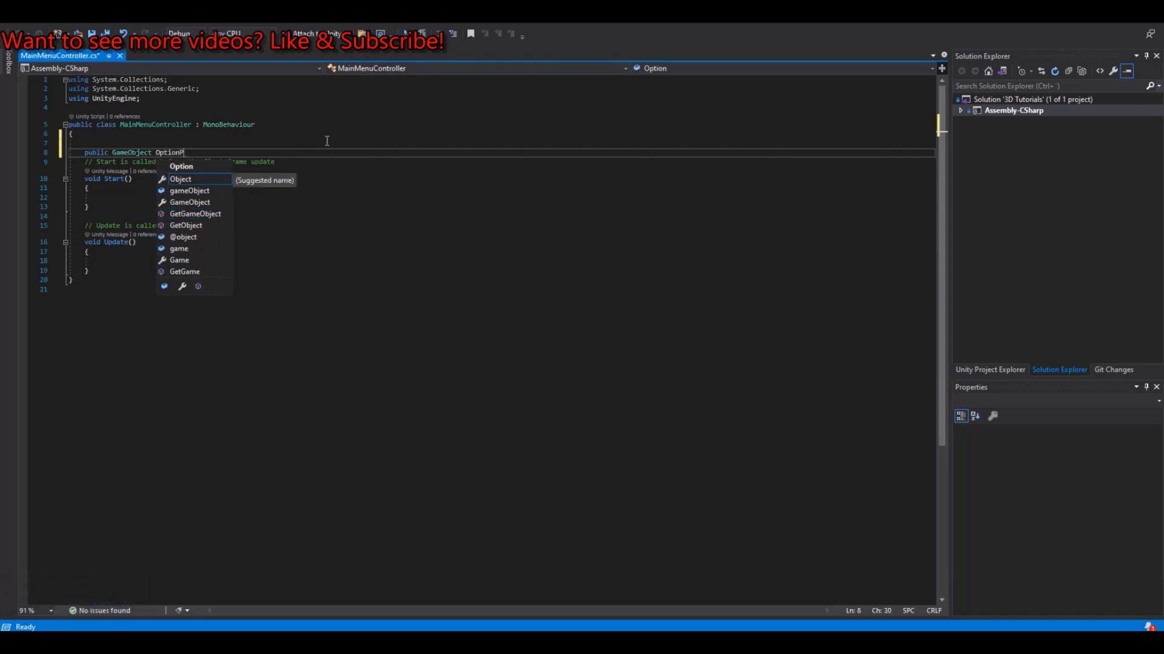
type("anel;")
Step: Declare a second public GameObject field named MenuPanel below OptionPanel, followed by a blank line
key("Return")
type("p")
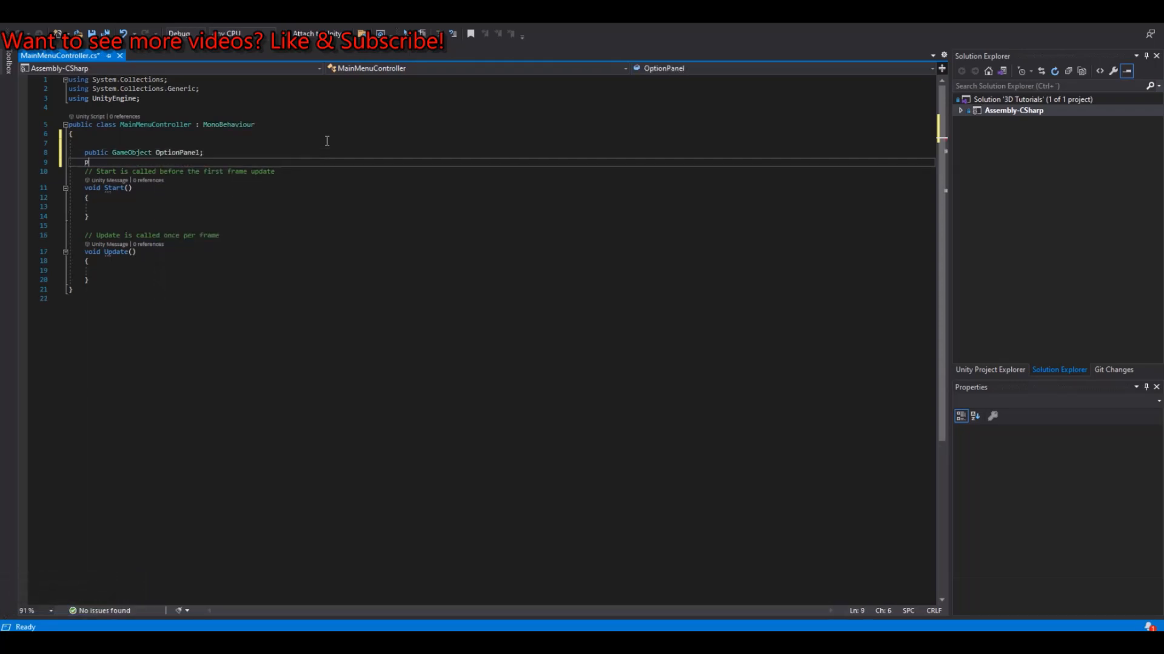
type("ub")
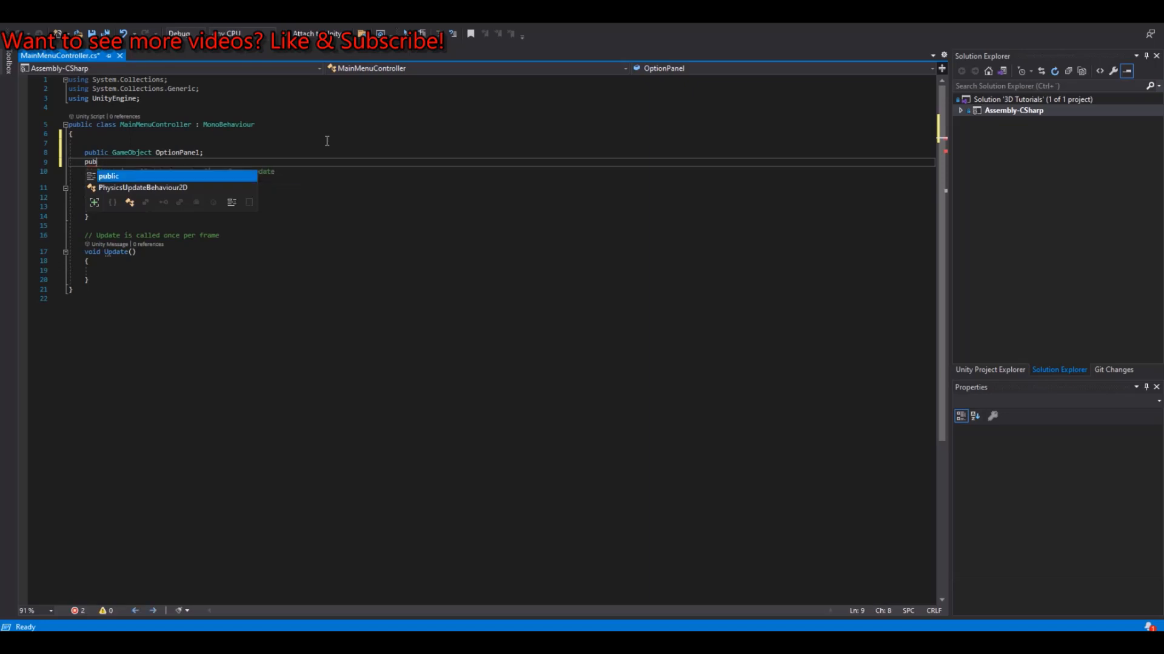
type("ic Game")
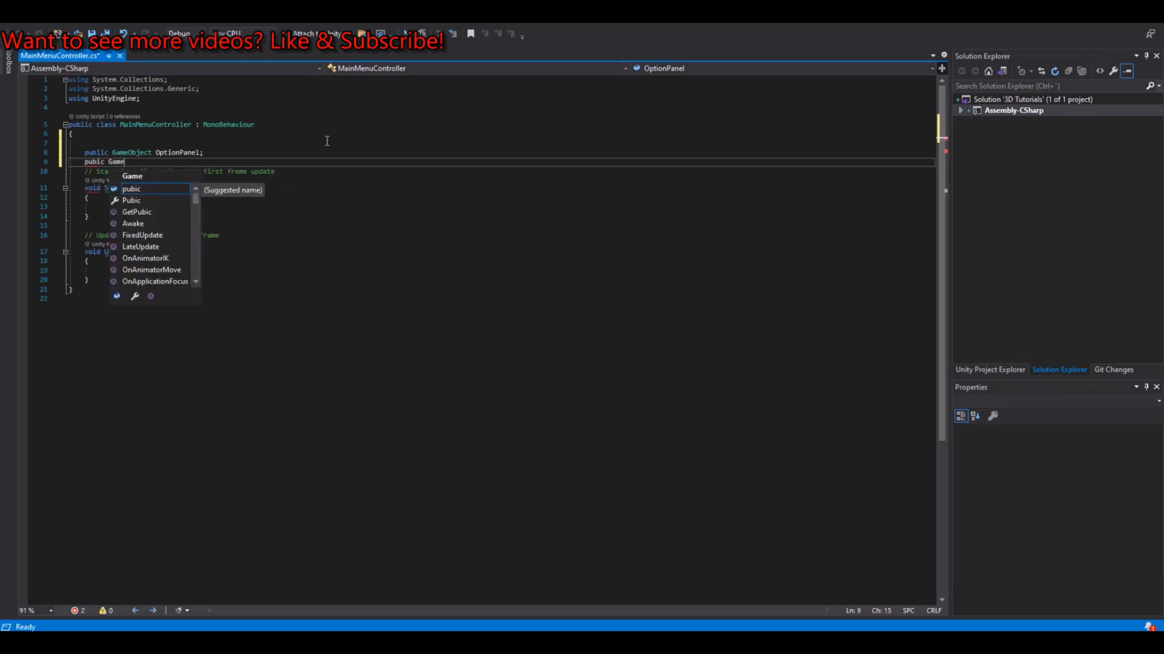
key("BackSpace")
key("BackSpace")
key("BackSpace")
key("BackSpace")
key("BackSpace")
key("BackSpace")
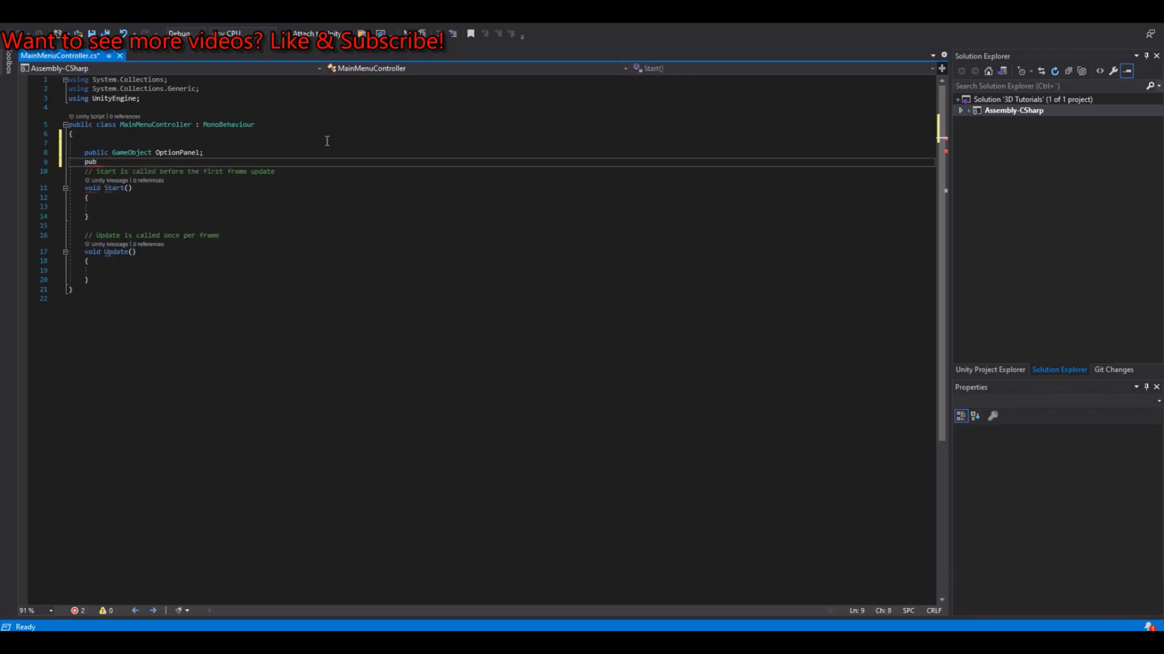
type("lic GameObject ")
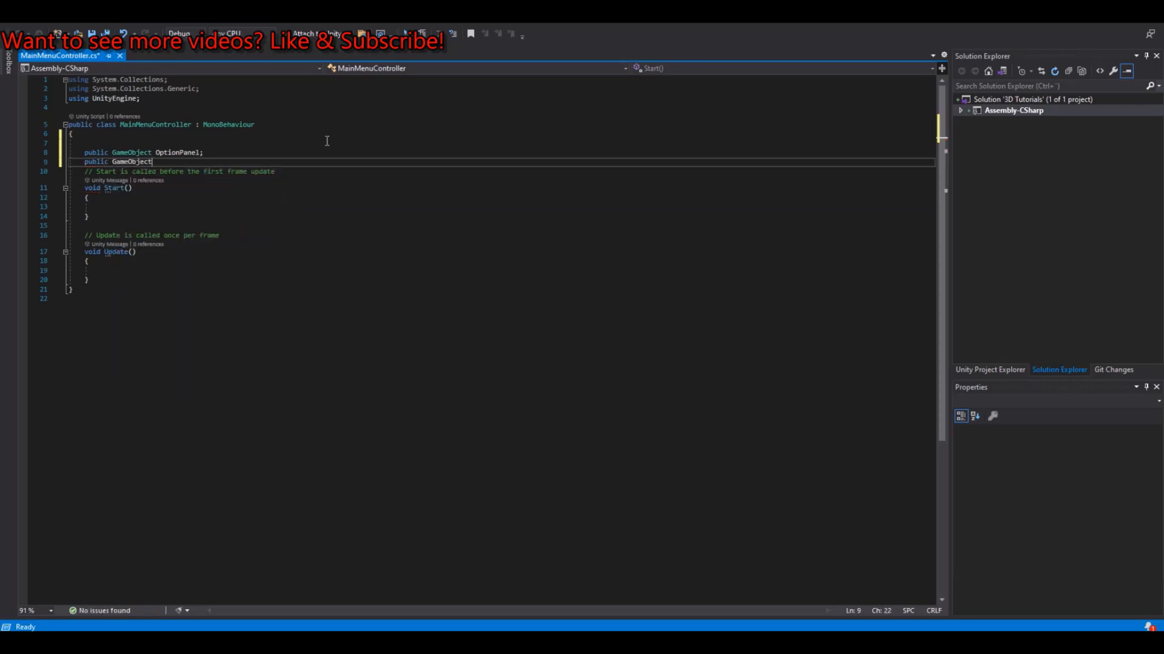
type("MenuPanel;")
key("Return")
Step: In the Start method, activate the menu panel with MenuPanel.SetActive(true);
left_click(148, 215)
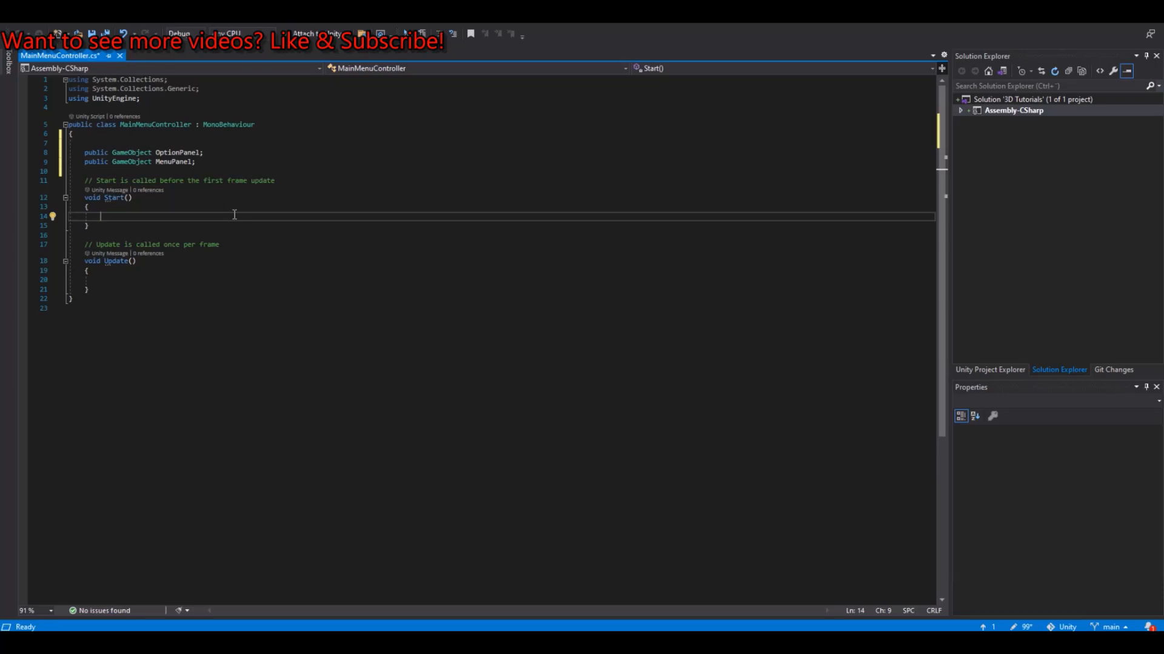
type("Menu")
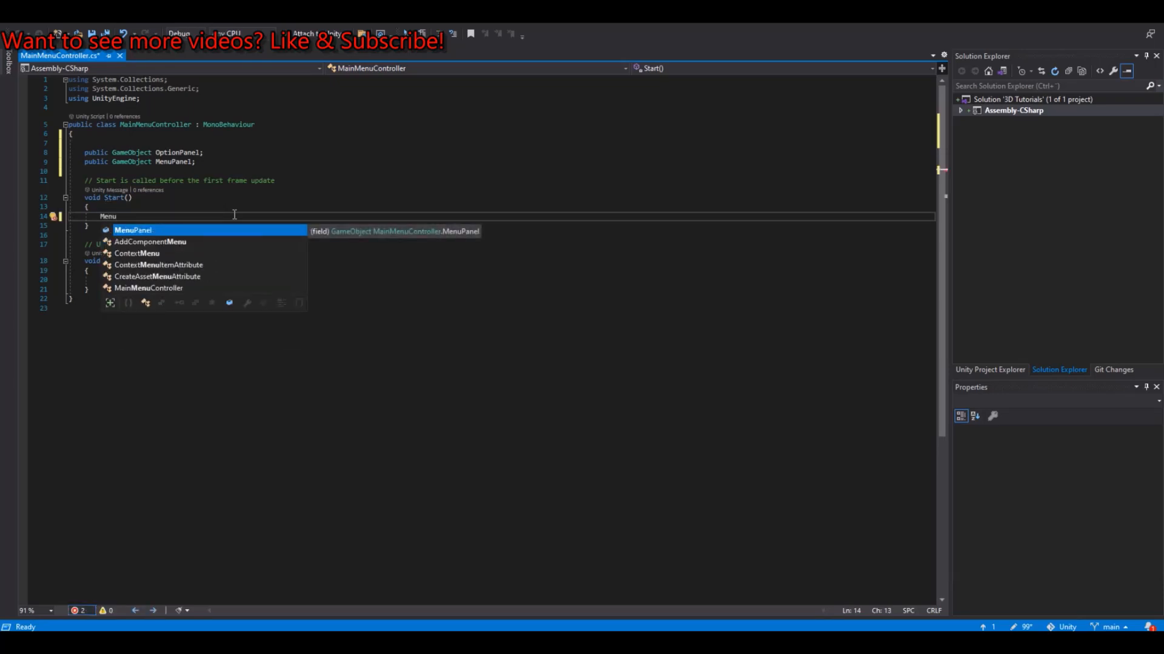
type("Panel.SetActive")
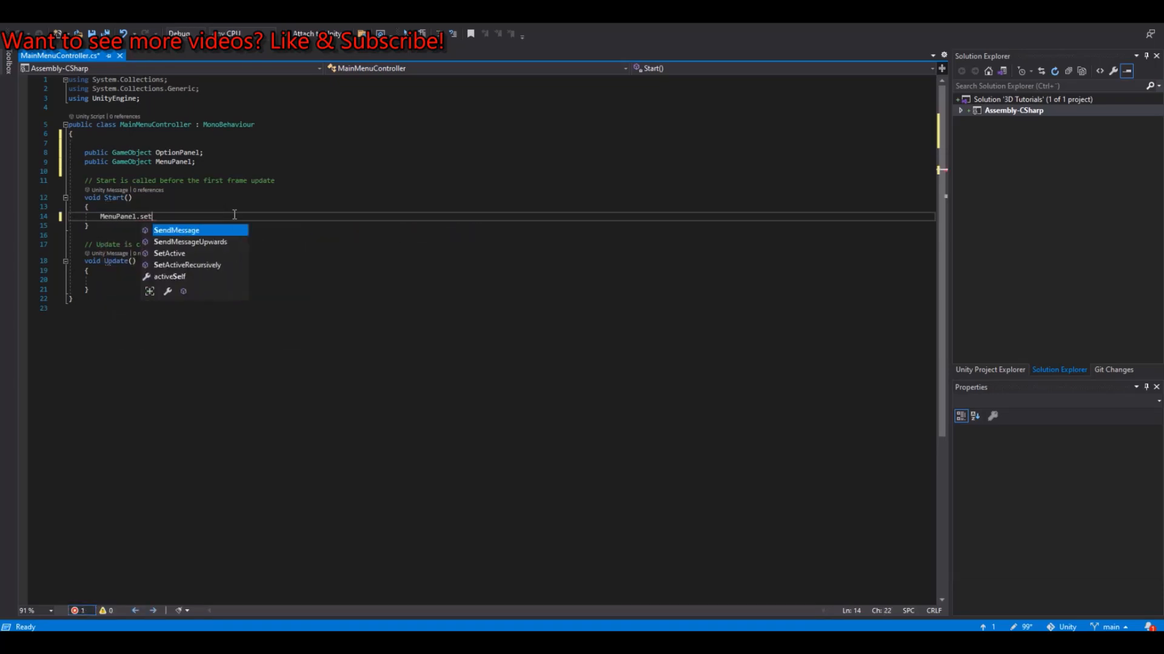
key("BackSpace")
key("BackSpace")
key("BackSpace")
key("BackSpace")
key("BackSpace")
key("BackSpace")
key("BackSpace")
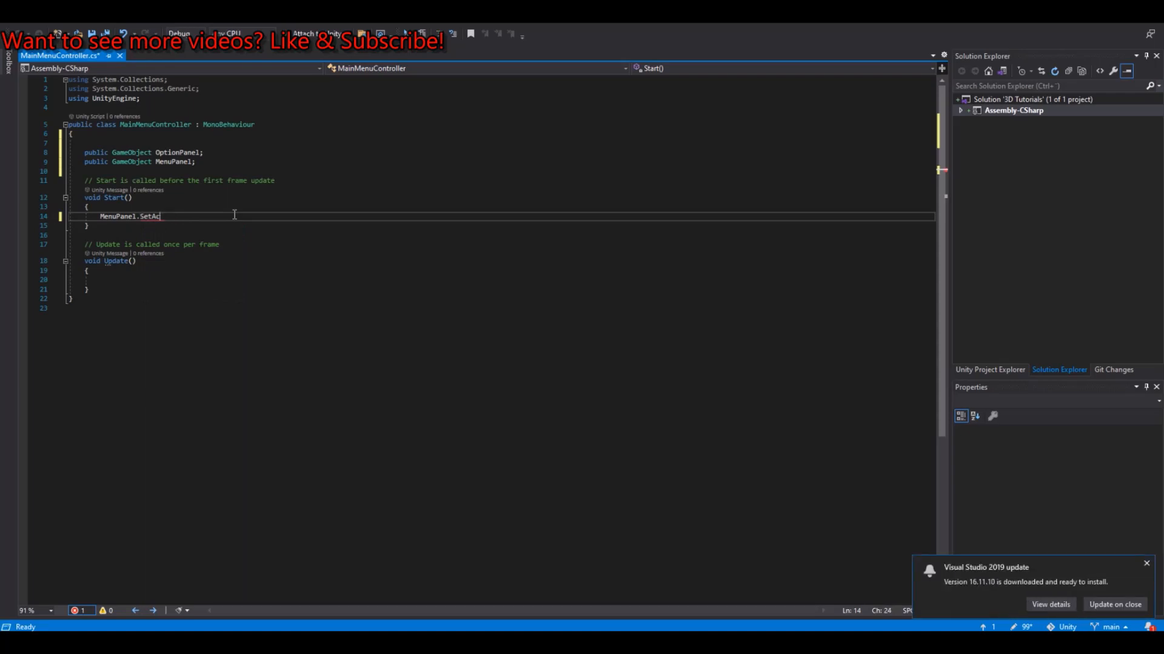
type("setActive(true")
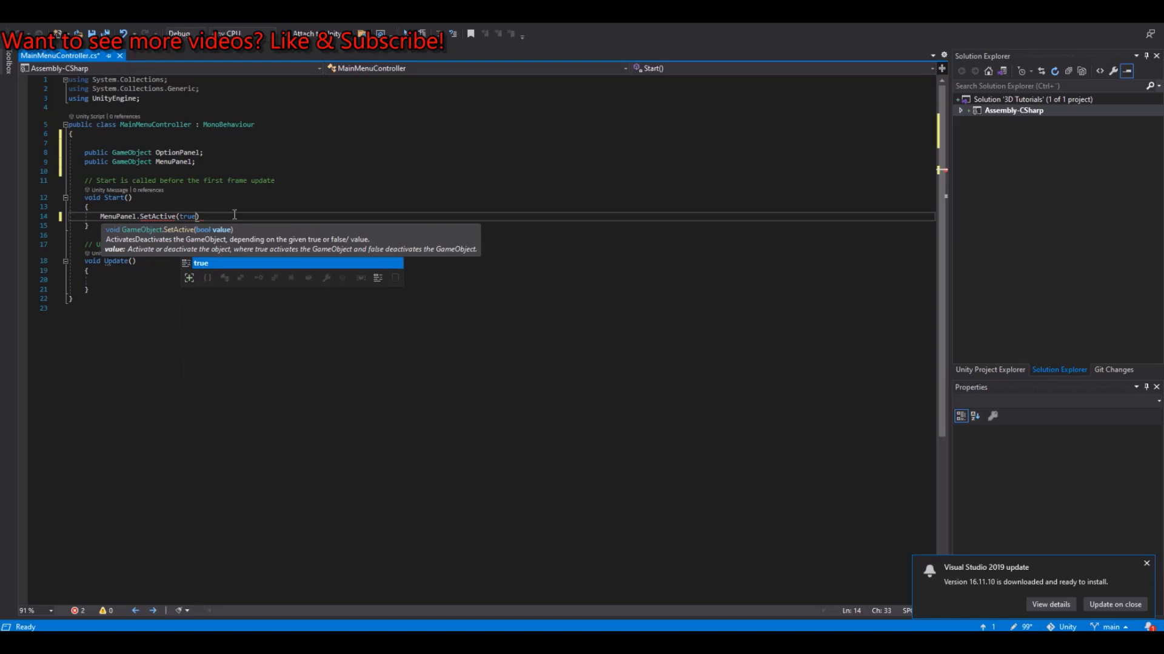
type(");")
Step: Add OptionPanel.SetActive(false); as the next line of Start to hide the option panel
key("Return")
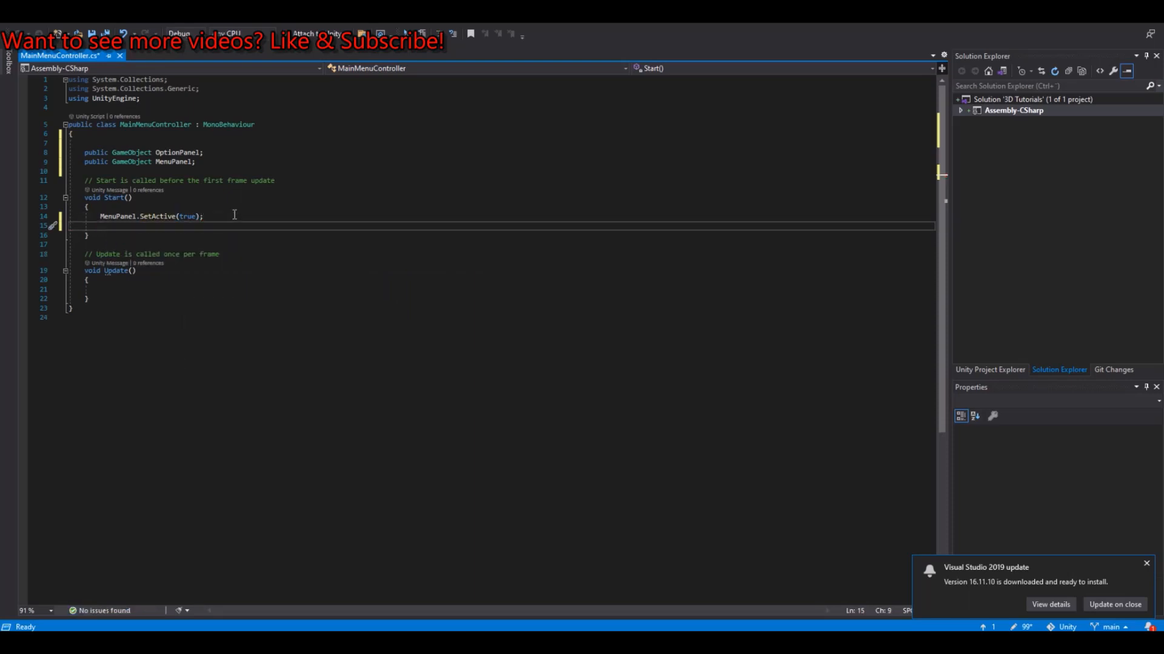
type("OptionPanel")
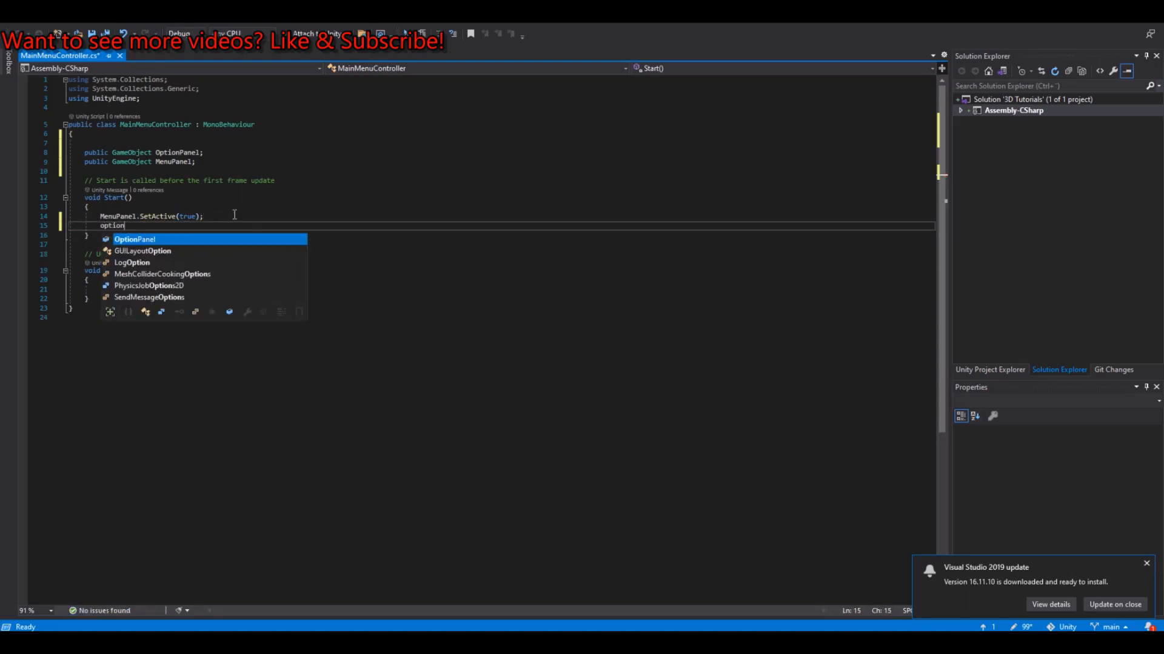
type(".SetActive")
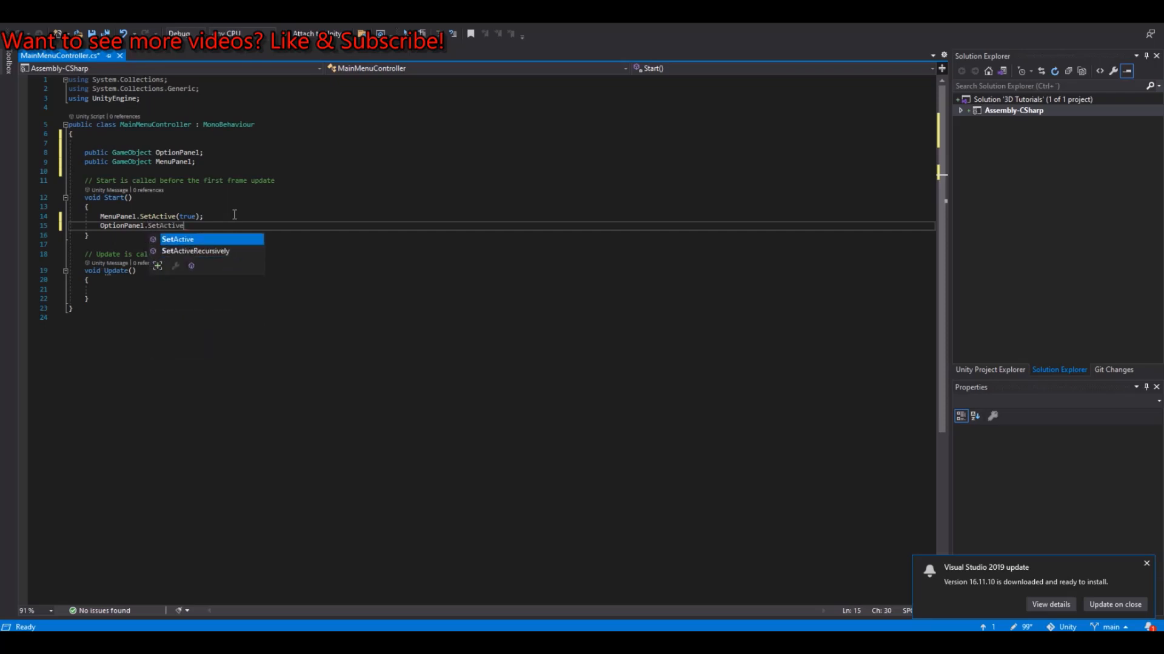
type("(false")
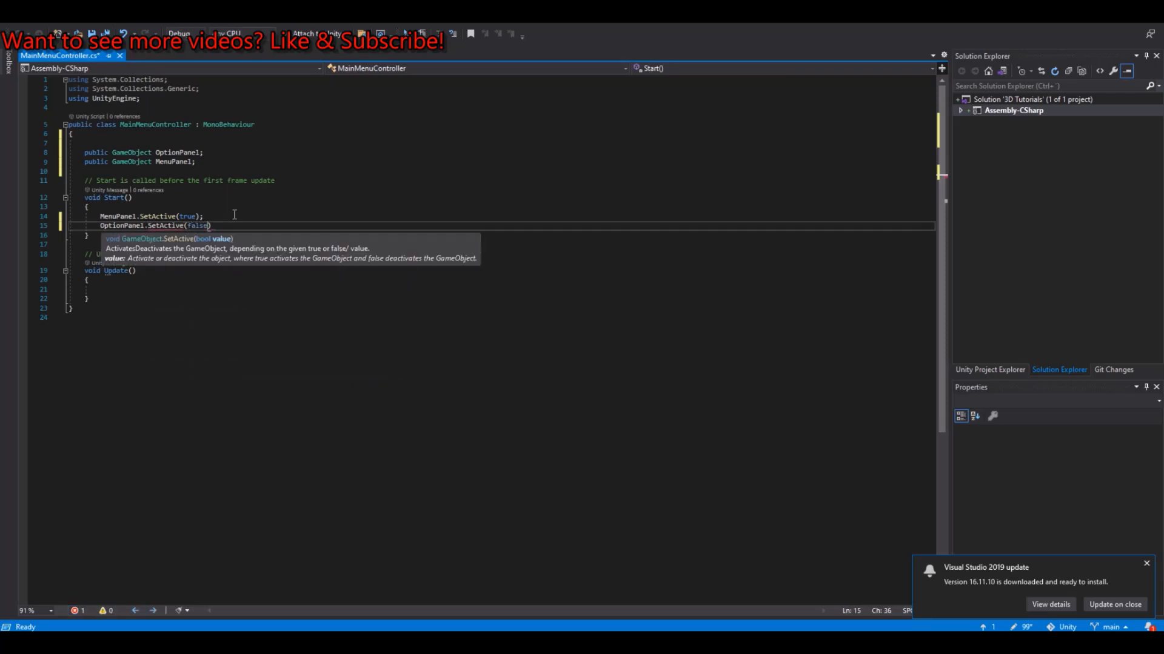
type(");")
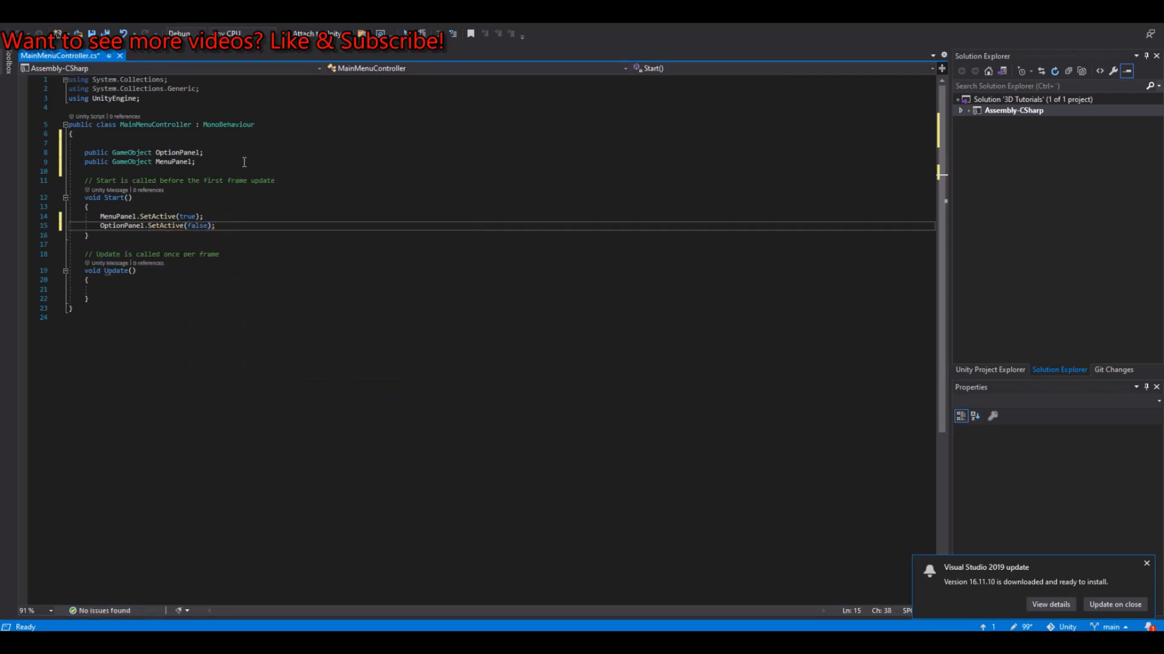
Step: Add an empty public void method named GoToOptionPanel() below the Update method
left_click(97, 300)
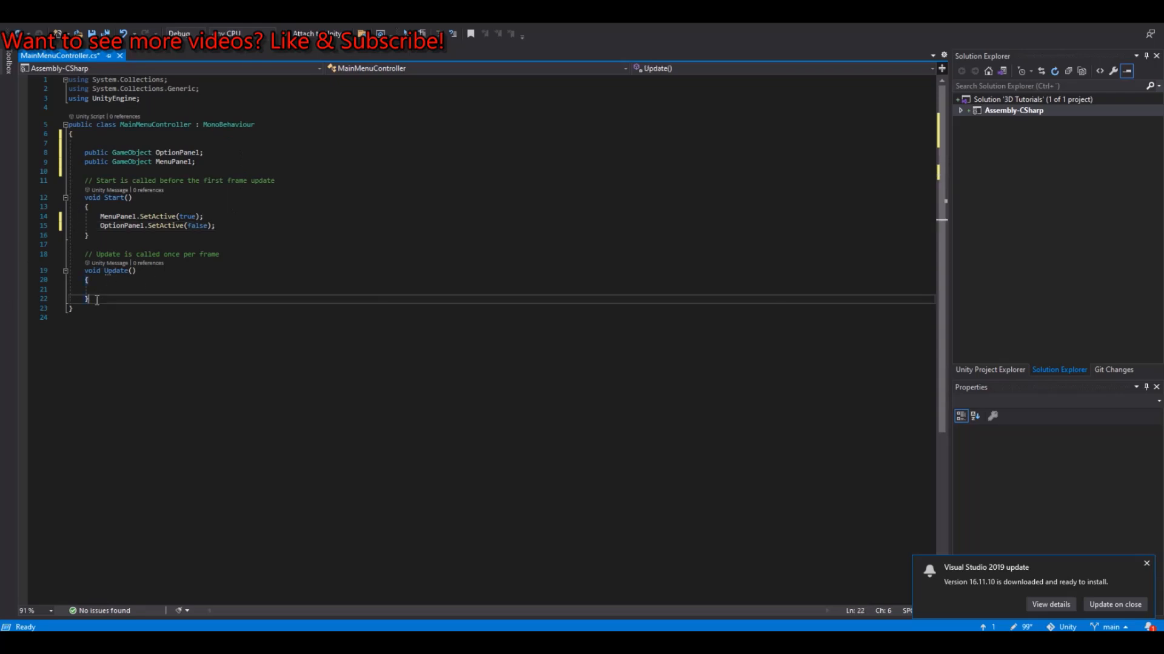
key("Return")
key("Return")
type("public")
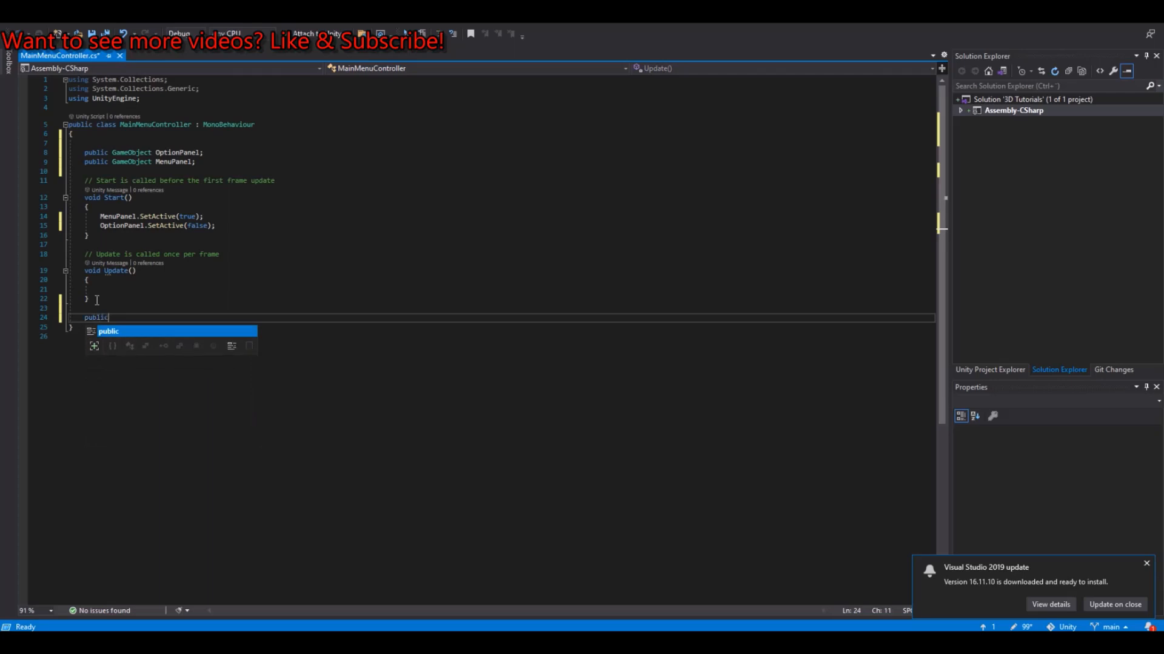
type(" void ")
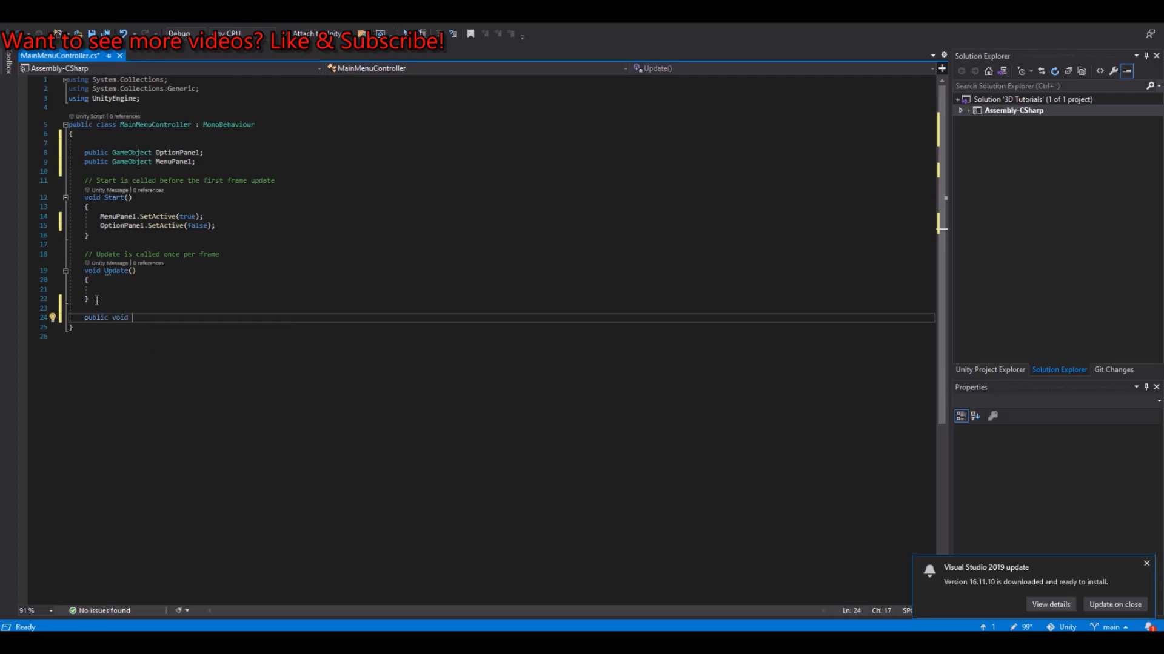
type("GoTo")
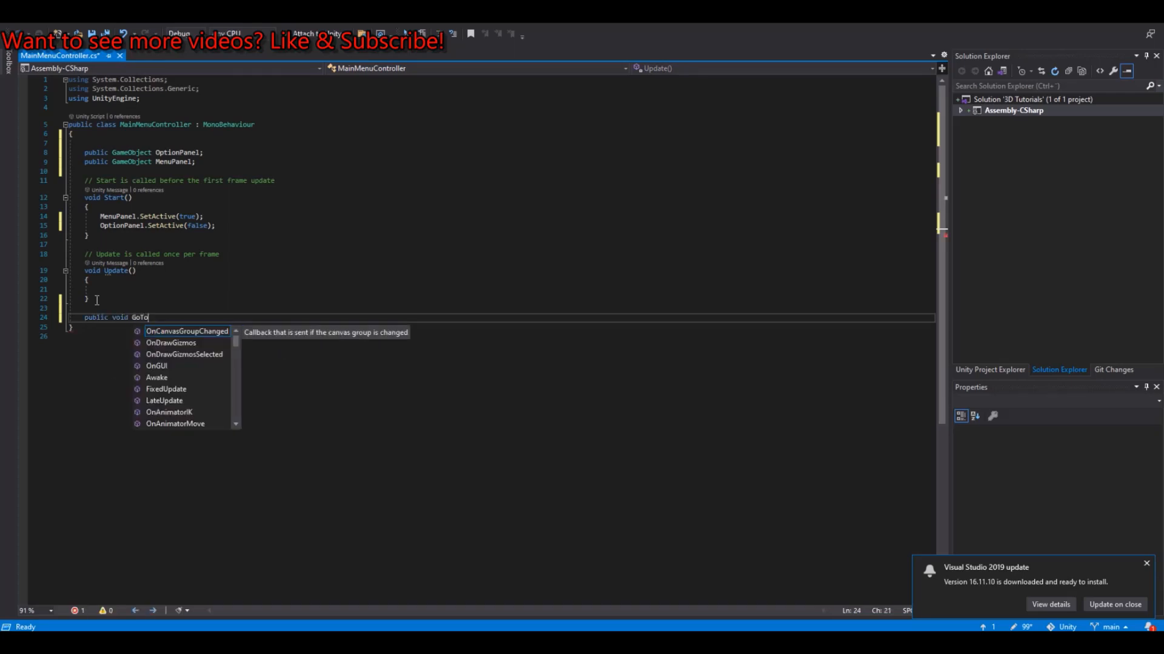
type("OptionPanel(")
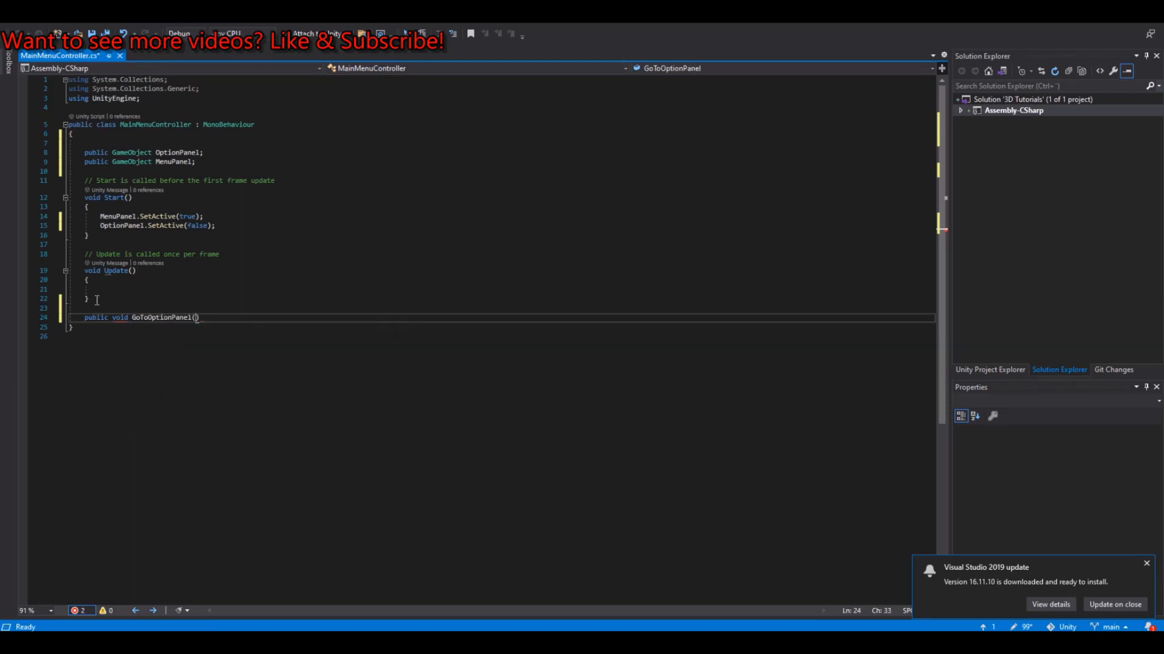
key("End")
key("Return")
type("{")
key("Return")
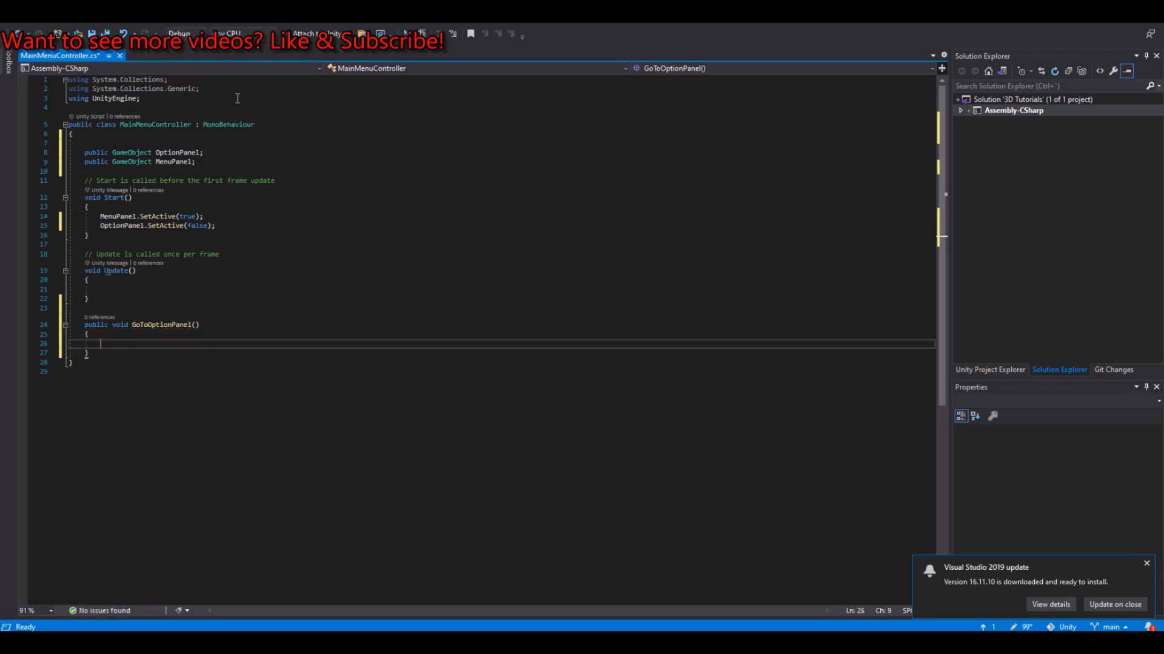
Step: Copy the two SetActive lines from Start into the body of GoToOptionPanel
left_click(217, 225)
left_click_drag(217, 225, 90, 216)
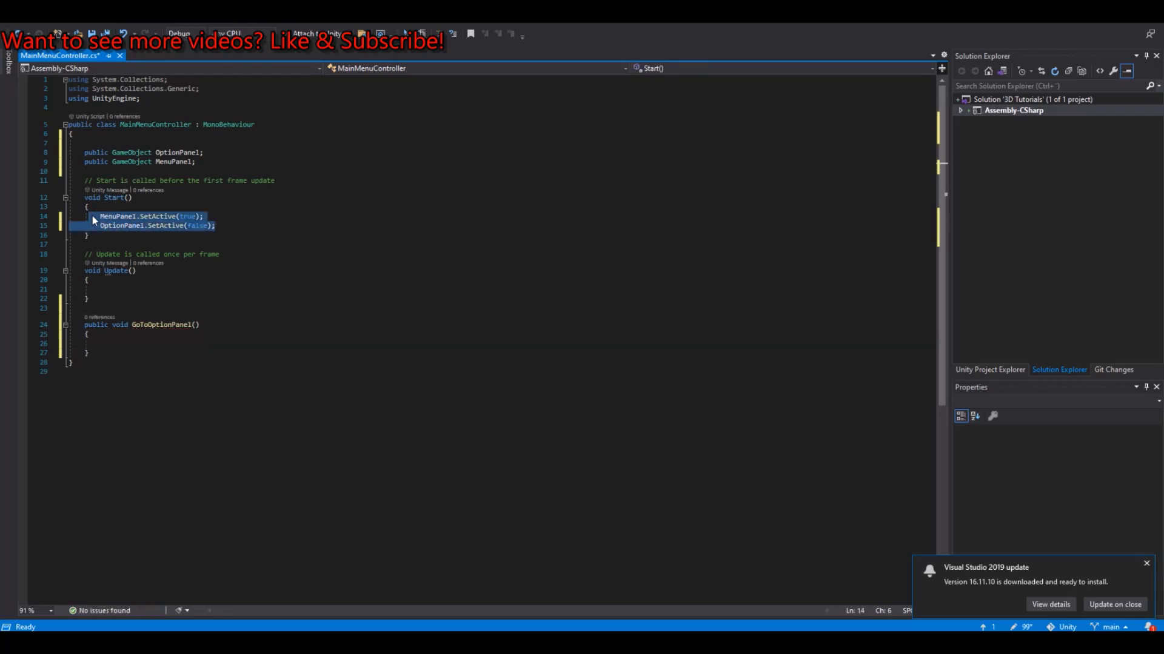
key("ctrl+c")
left_click(101, 344)
key("ctrl+v")
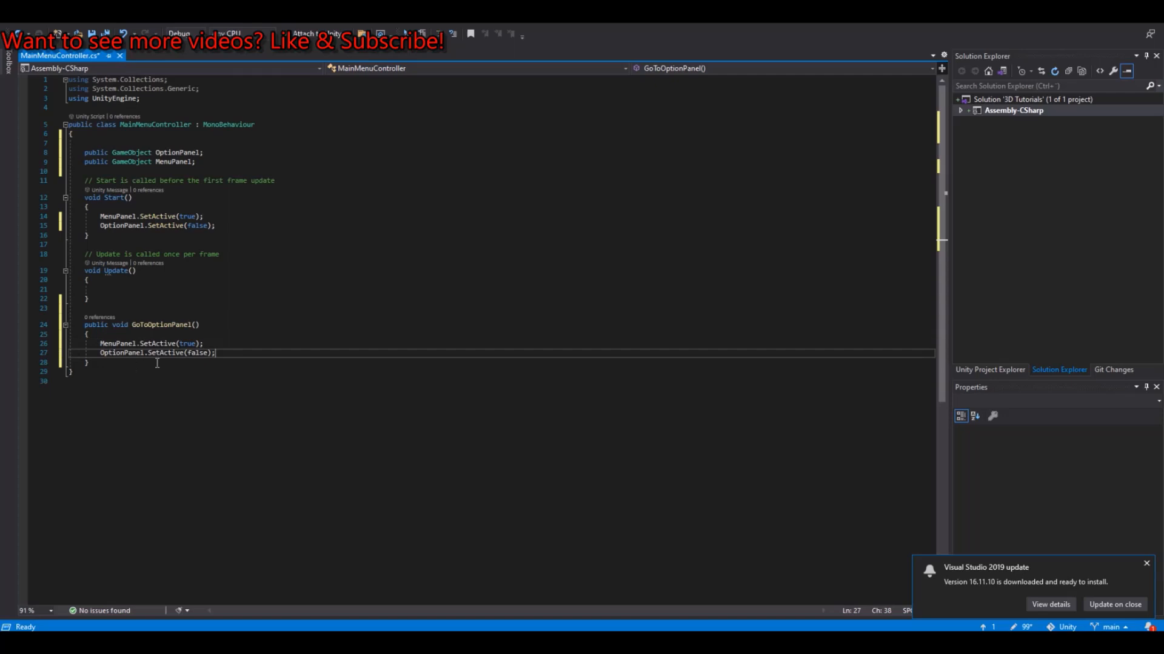
Step: In GoToOptionPanel, set the MenuPanel.SetActive argument to false and the OptionPanel.SetActive argument to true
double_click(188, 343)
type("false")
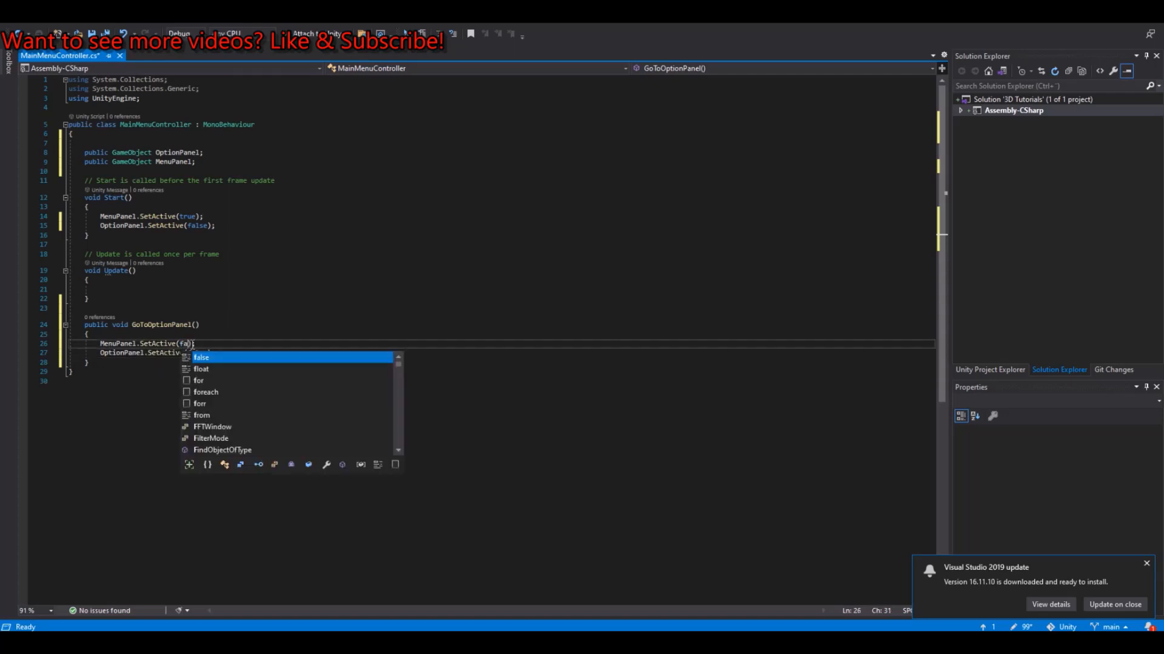
double_click(191, 352)
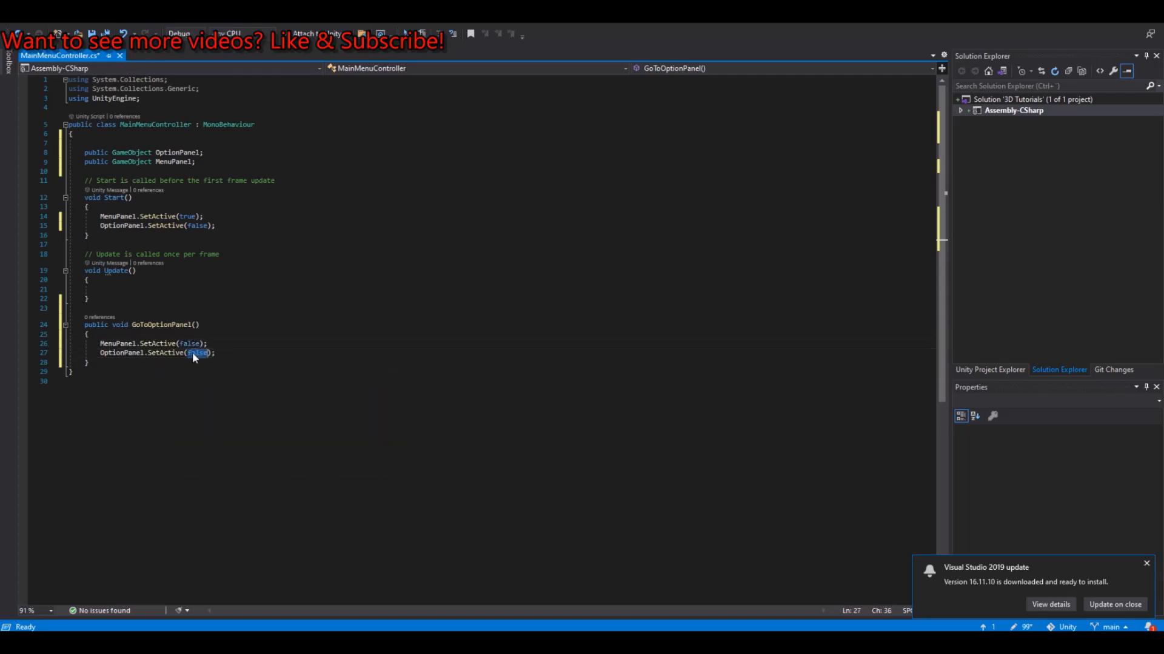
type("true")
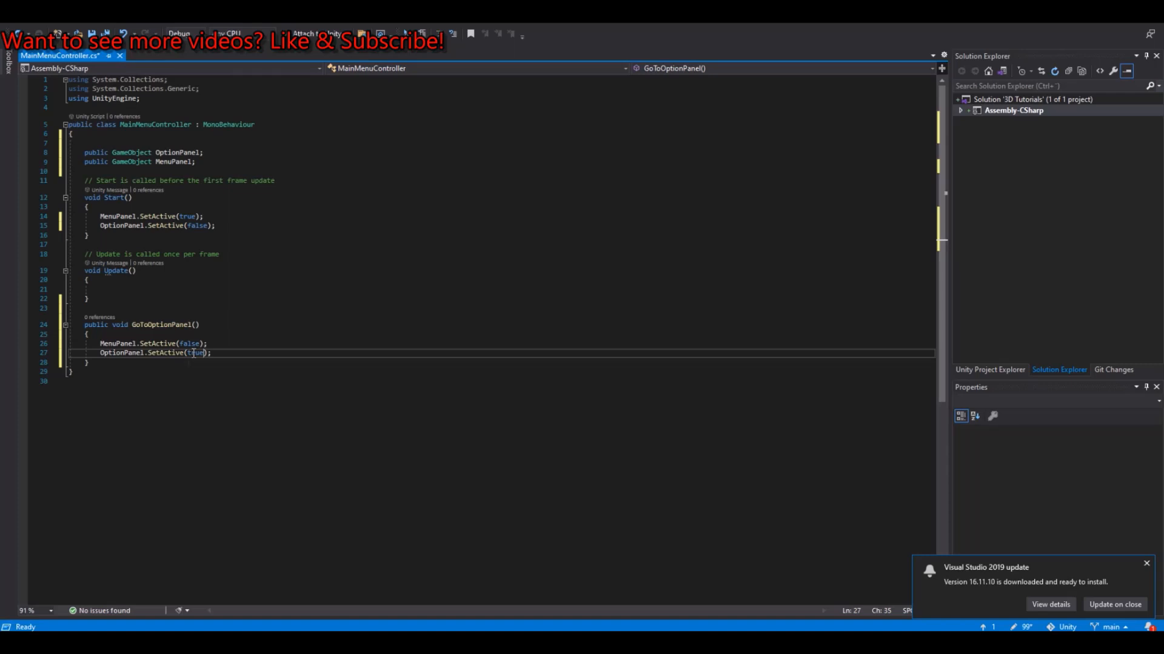
Step: Add an empty public void method named Back() below GoToOptionPanel
left_click(100, 366)
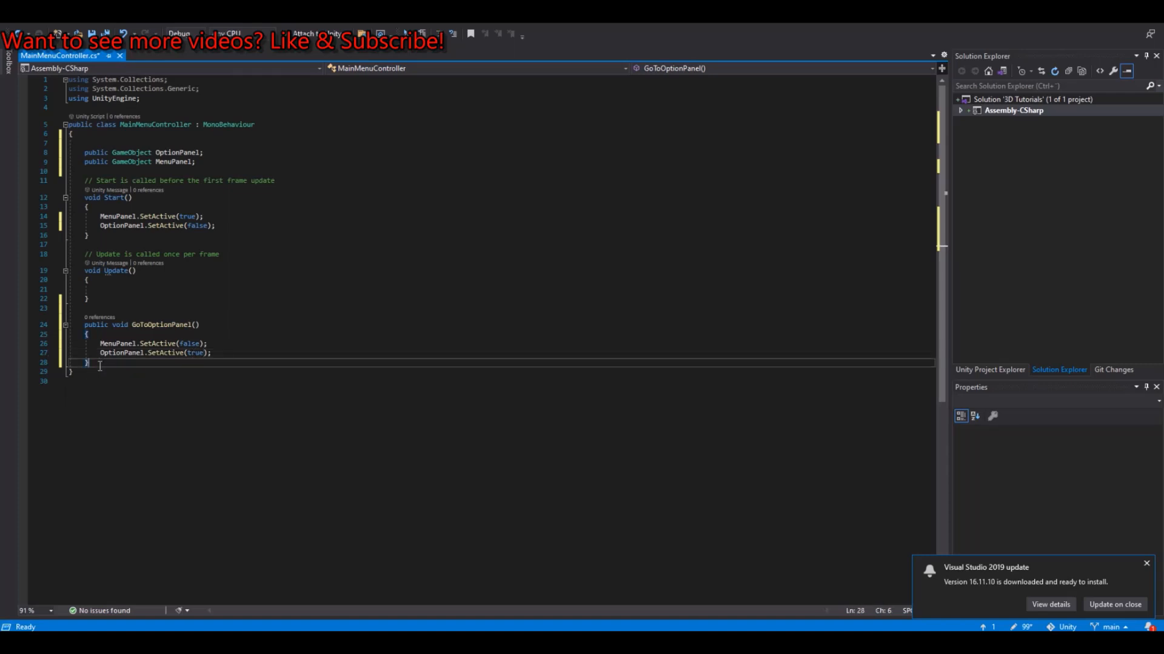
key("Return")
key("Return")
type("public")
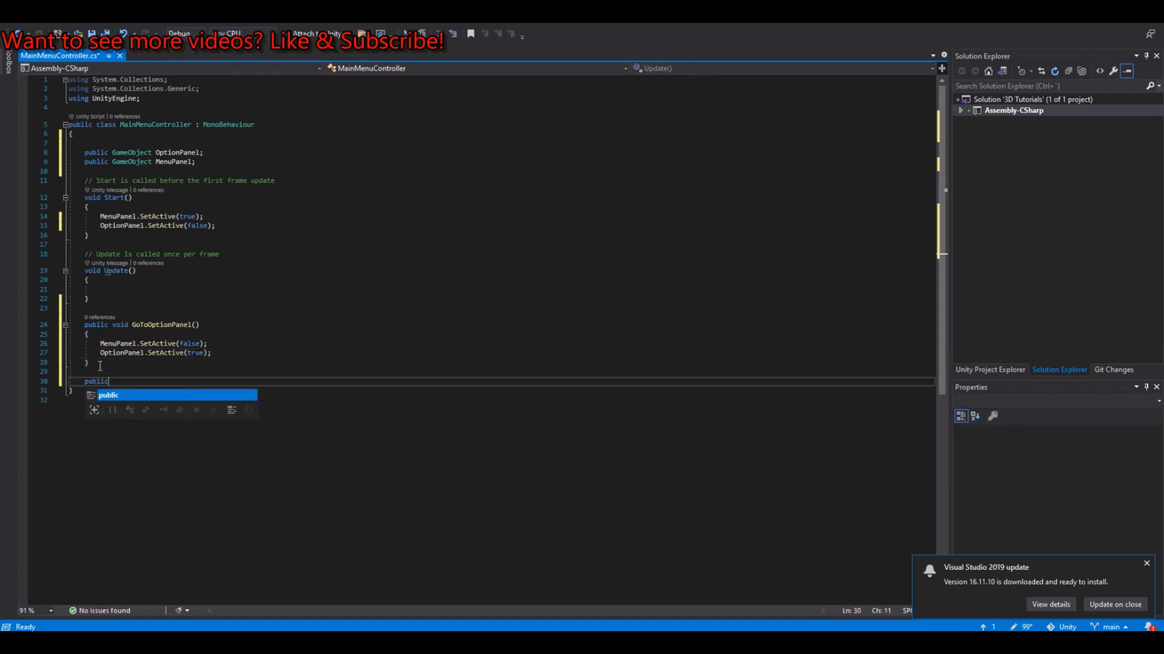
type(" void ")
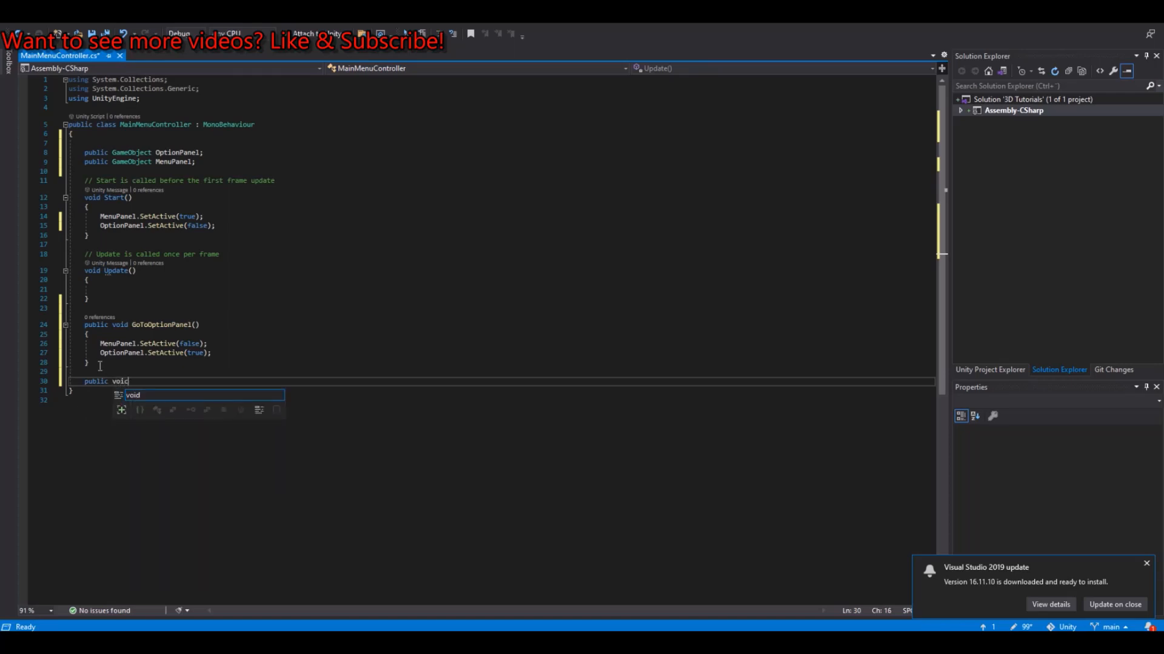
type("Back()")
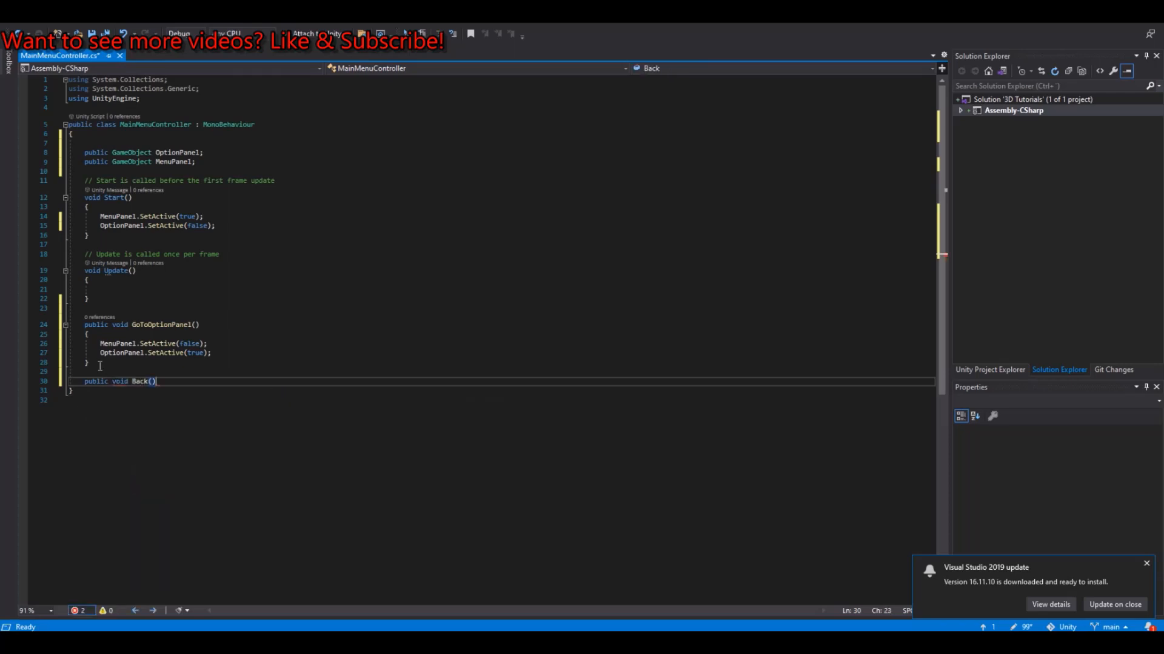
key("Return")
type("{")
key("Return")
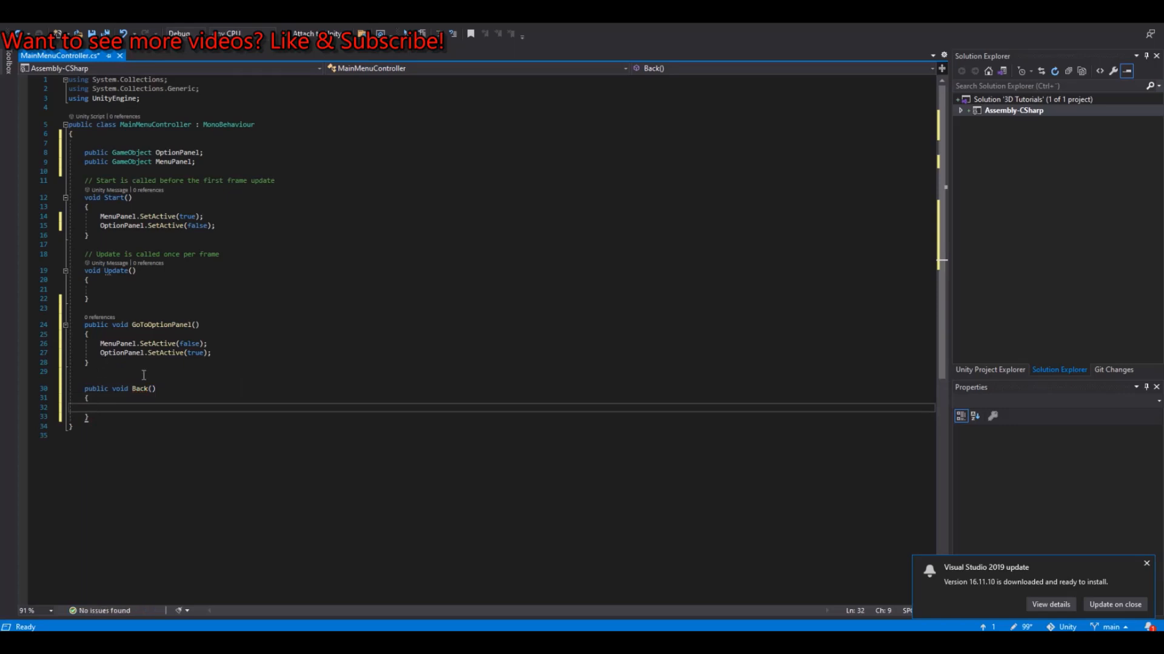
Step: Copy the two SetActive lines from Start into the body of the Back method and save the script
left_click_drag(223, 353, 68, 344)
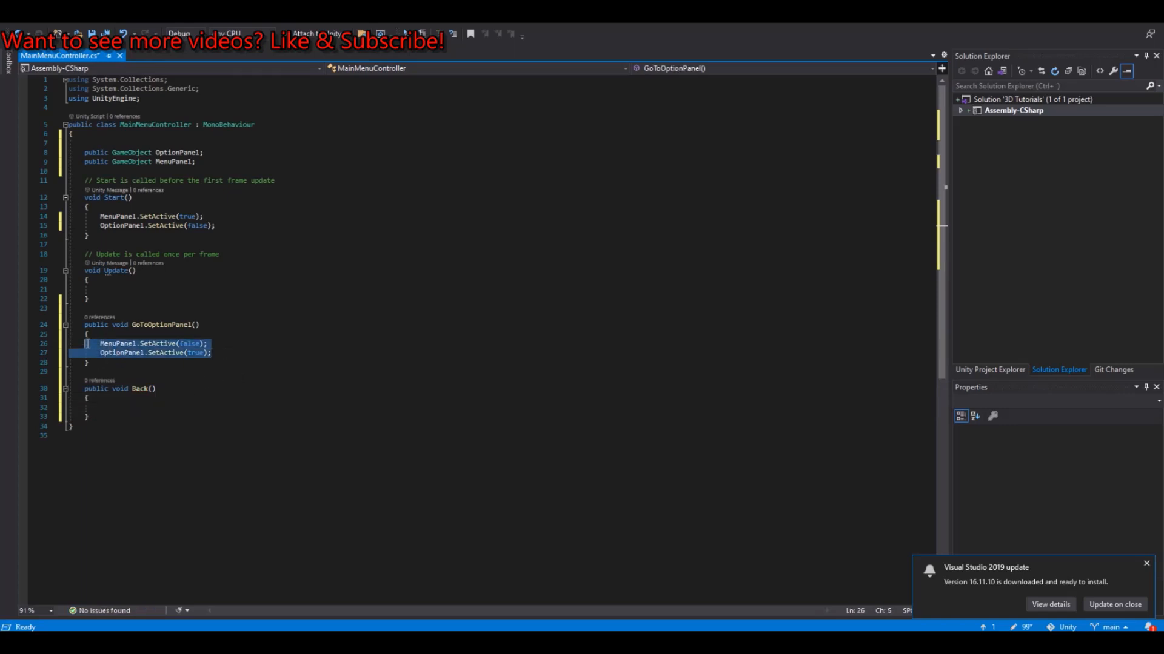
left_click(196, 237)
left_click_drag(216, 225, 86, 217)
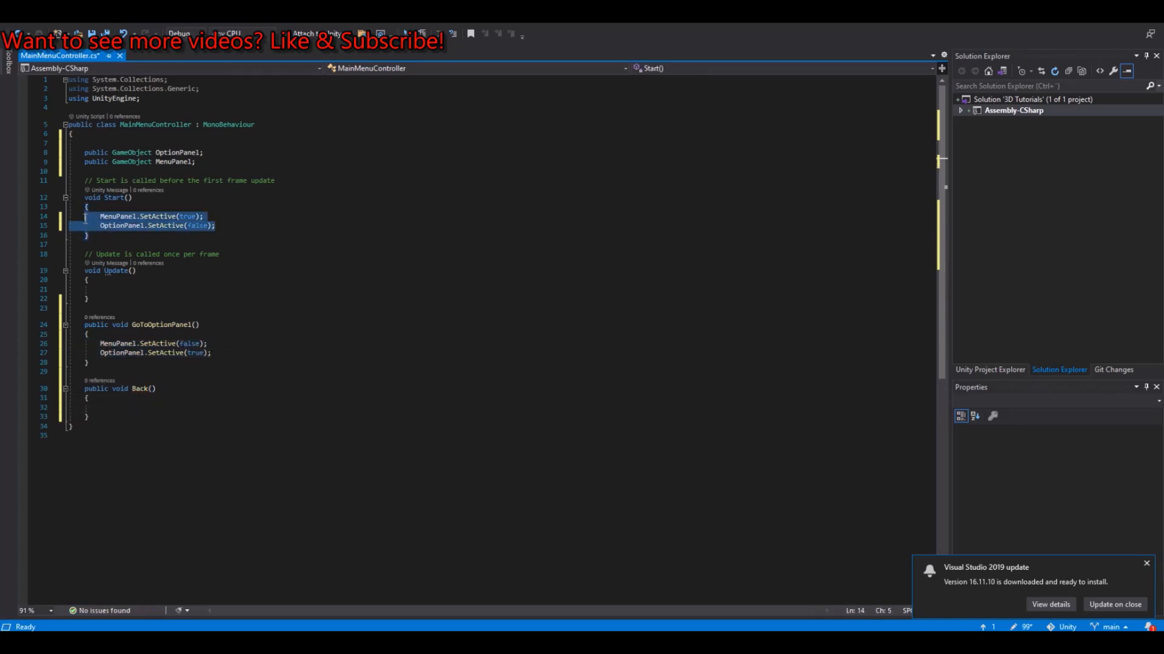
key("ctrl+c")
left_click(306, 407)
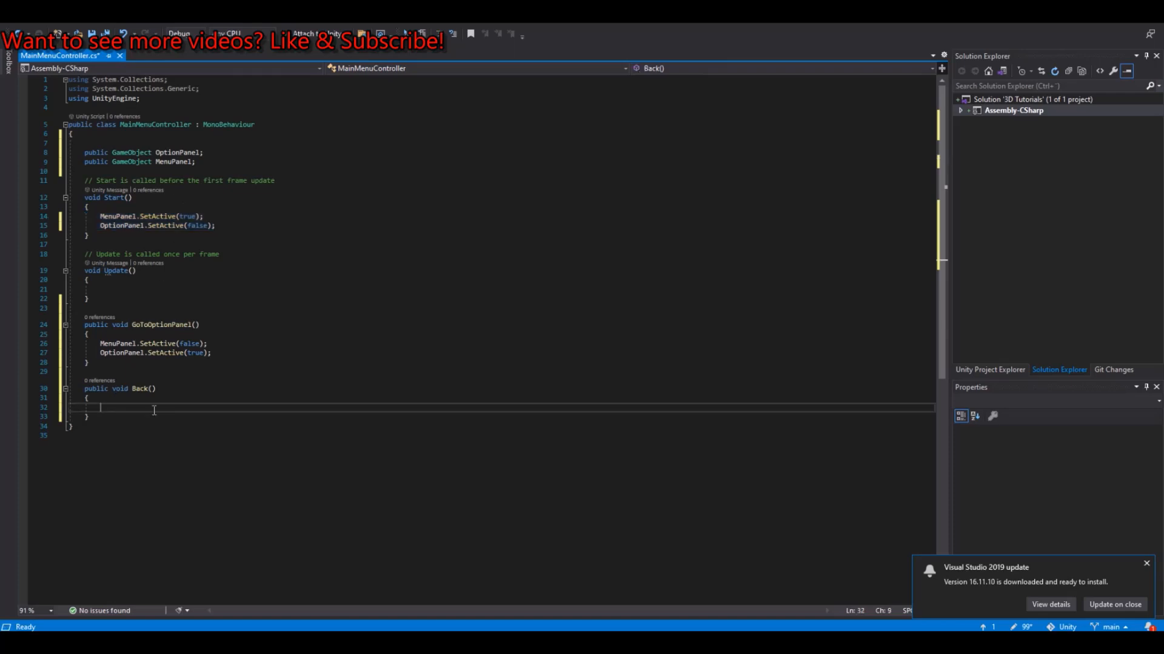
key("ctrl+v")
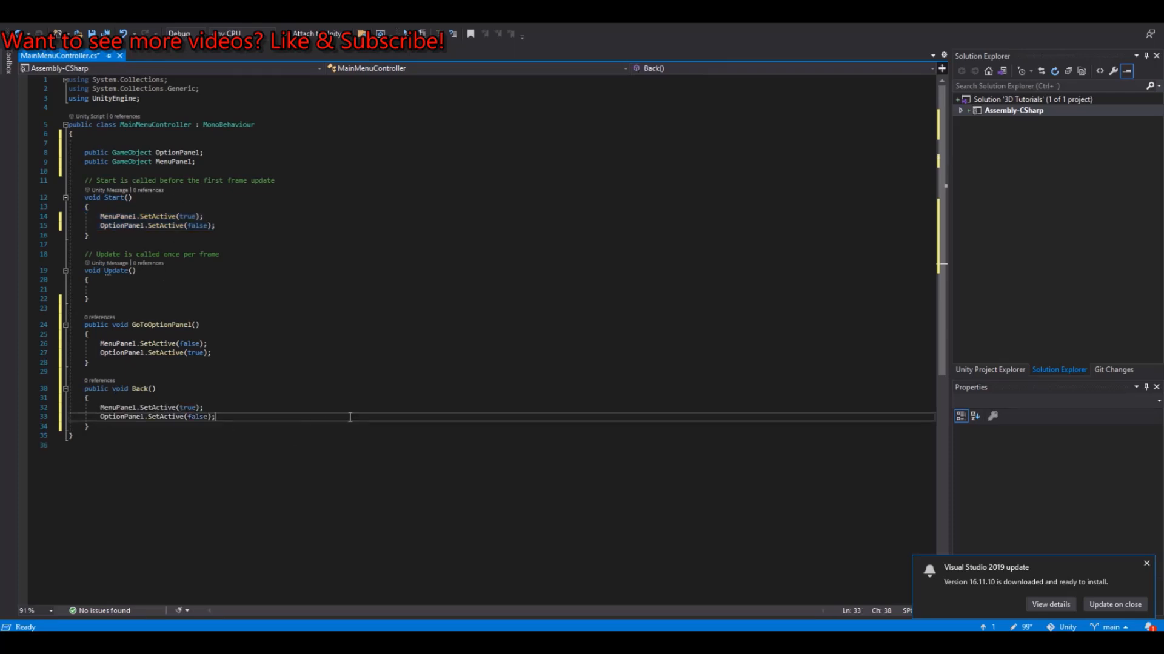
left_click(182, 407)
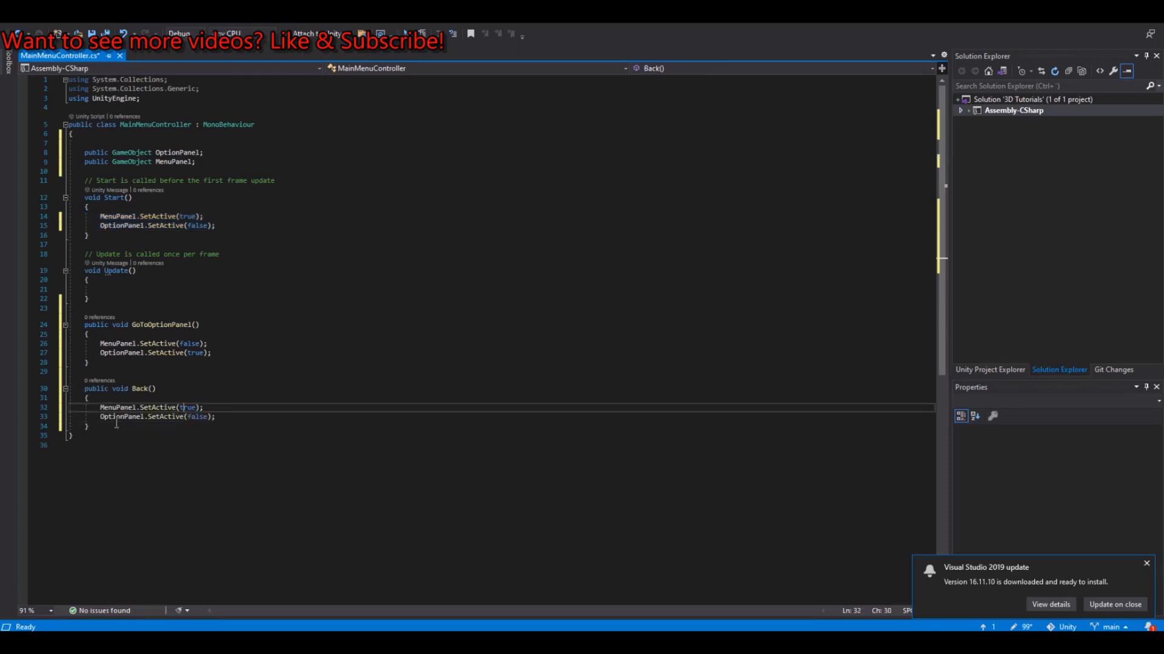
left_click(214, 417)
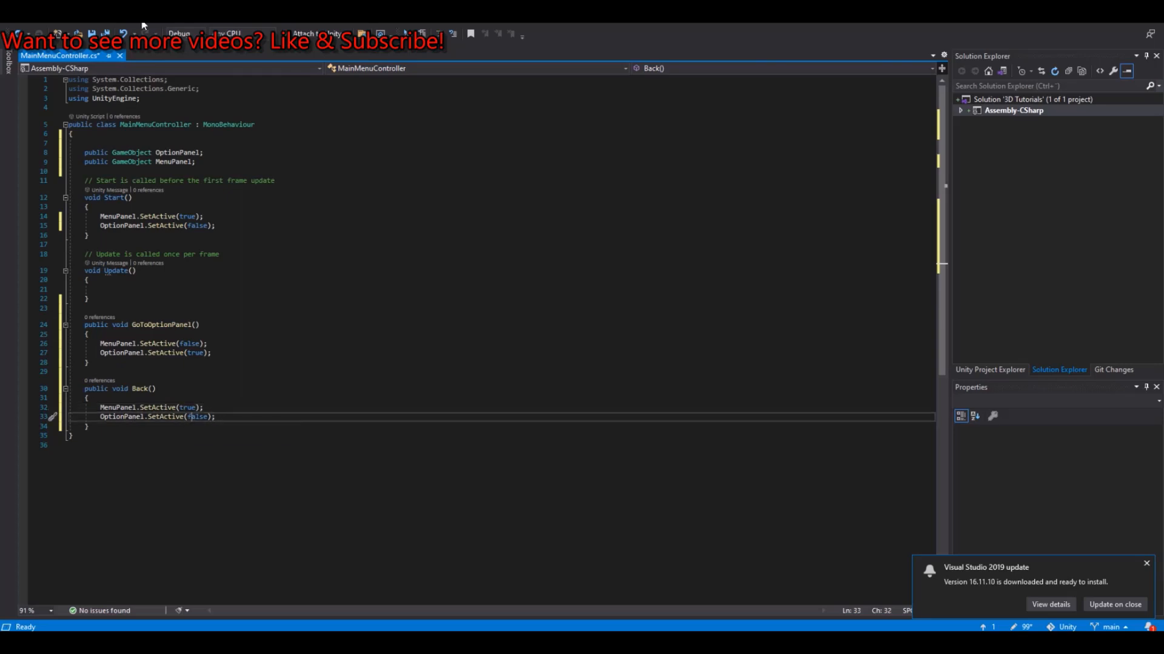
left_click(106, 33)
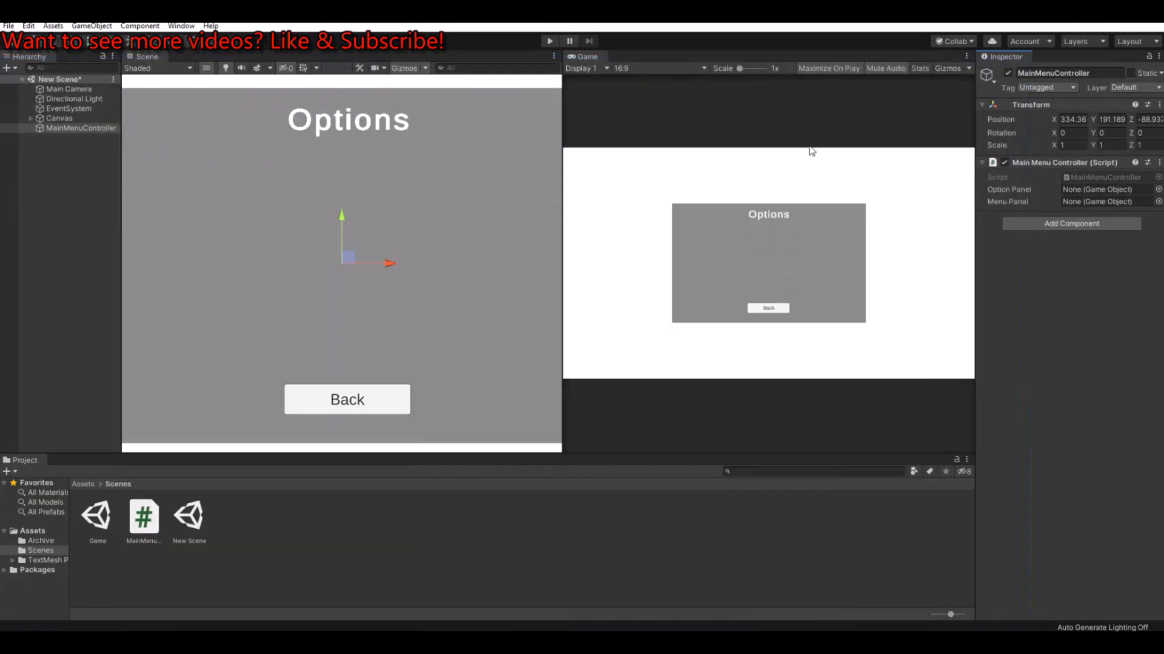
Step: In Unity, assign Main Menu to the MainMenuController's Menu Panel reference and Option Menu to its Option Panel reference
left_click(48, 148)
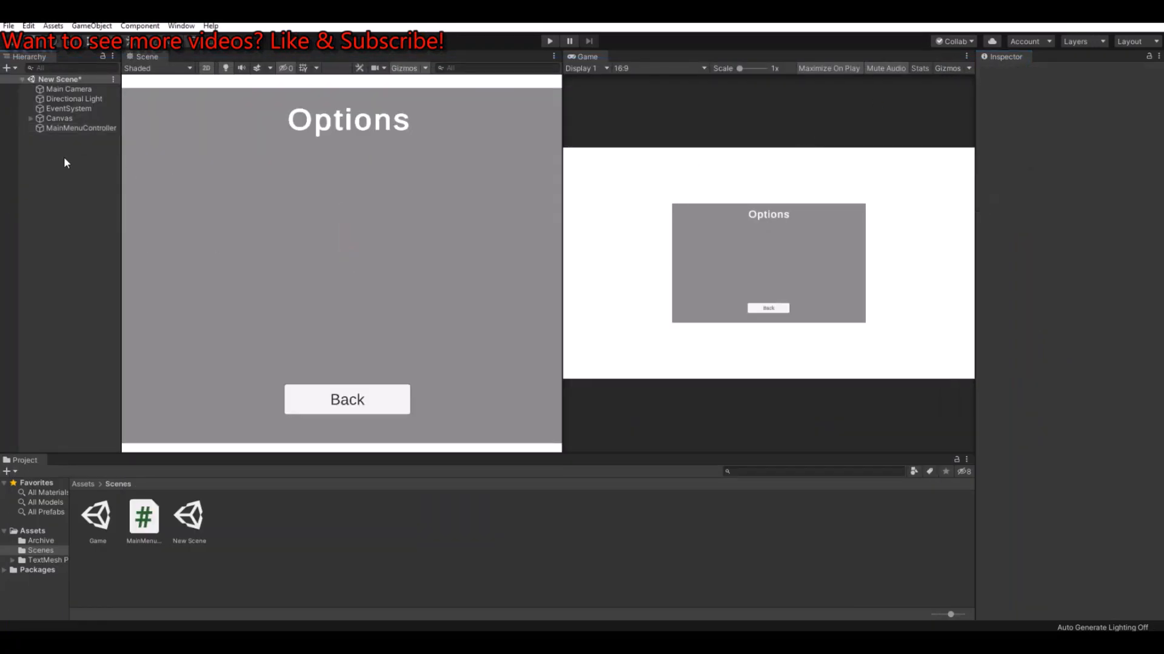
left_click(60, 121)
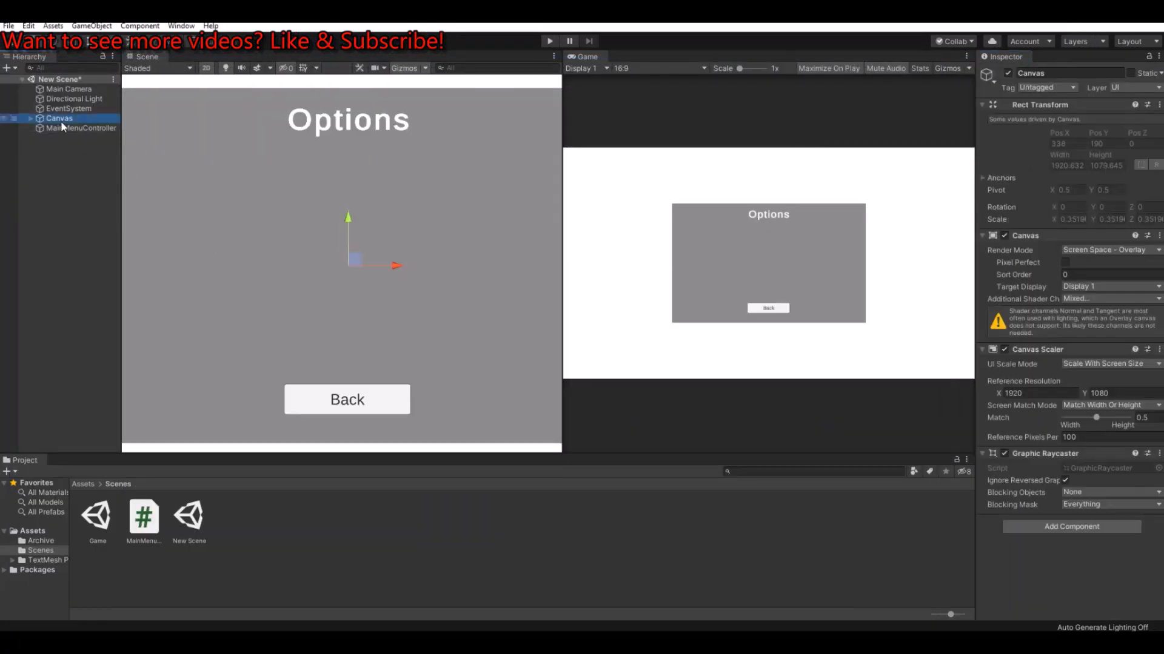
left_click(61, 128)
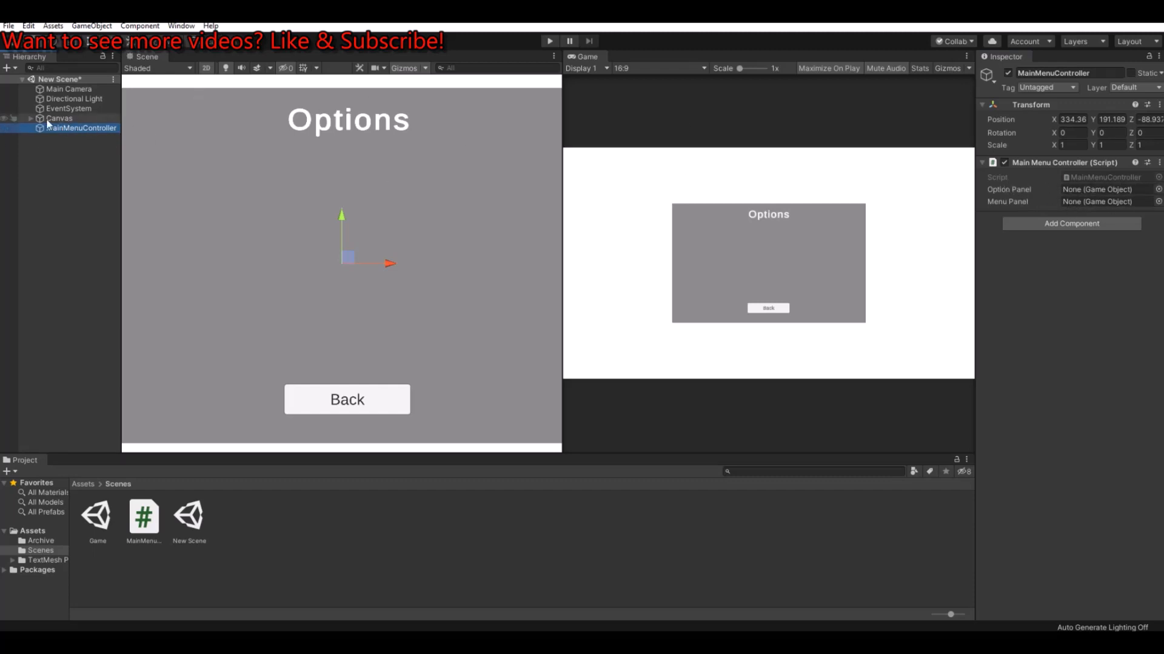
left_click(31, 118)
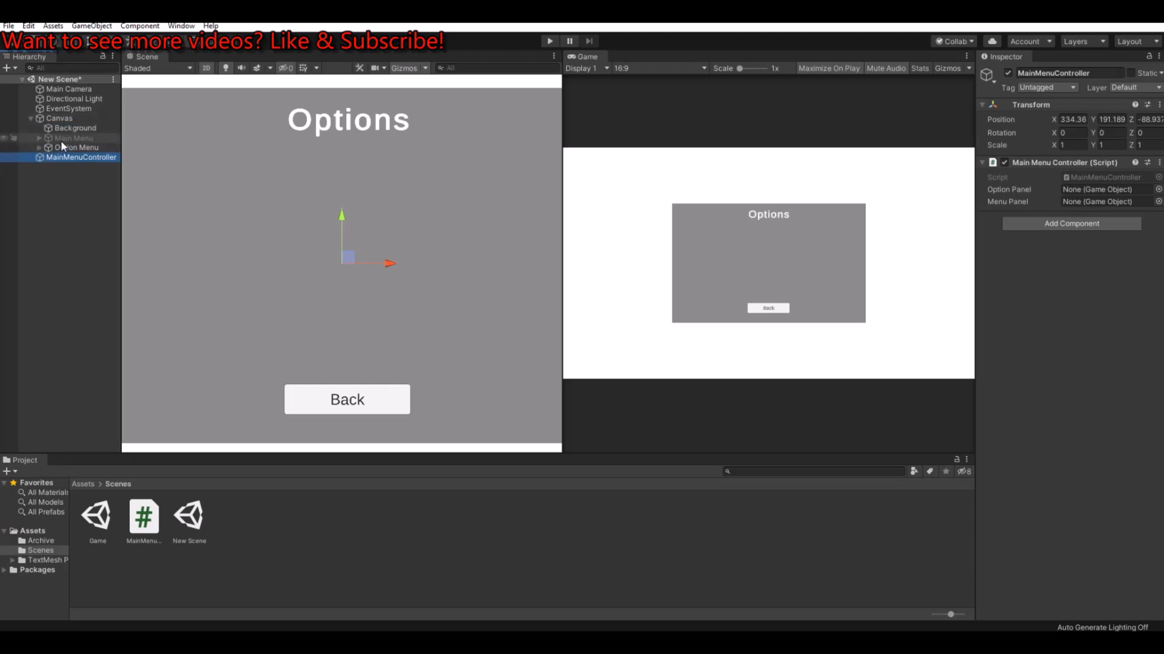
left_click_drag(61, 139, 1096, 202)
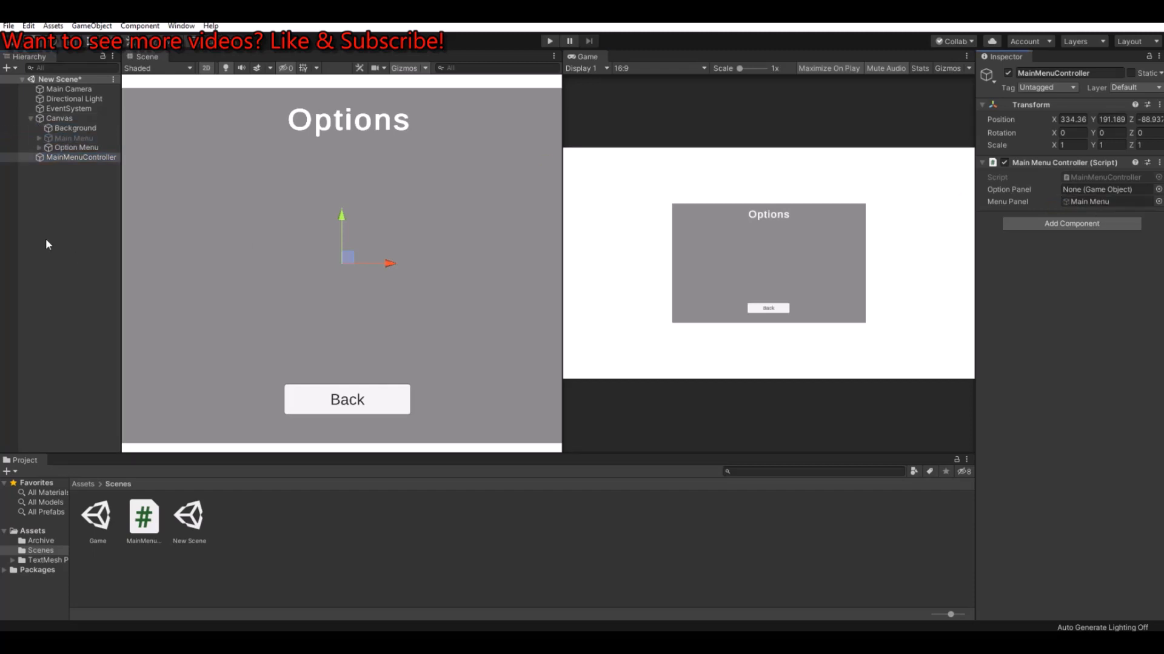
left_click_drag(66, 148, 1116, 187)
Step: Add an On Click event to the main menu's Options button that calls MainMenuController.GoToOptionPanel
left_click(72, 138)
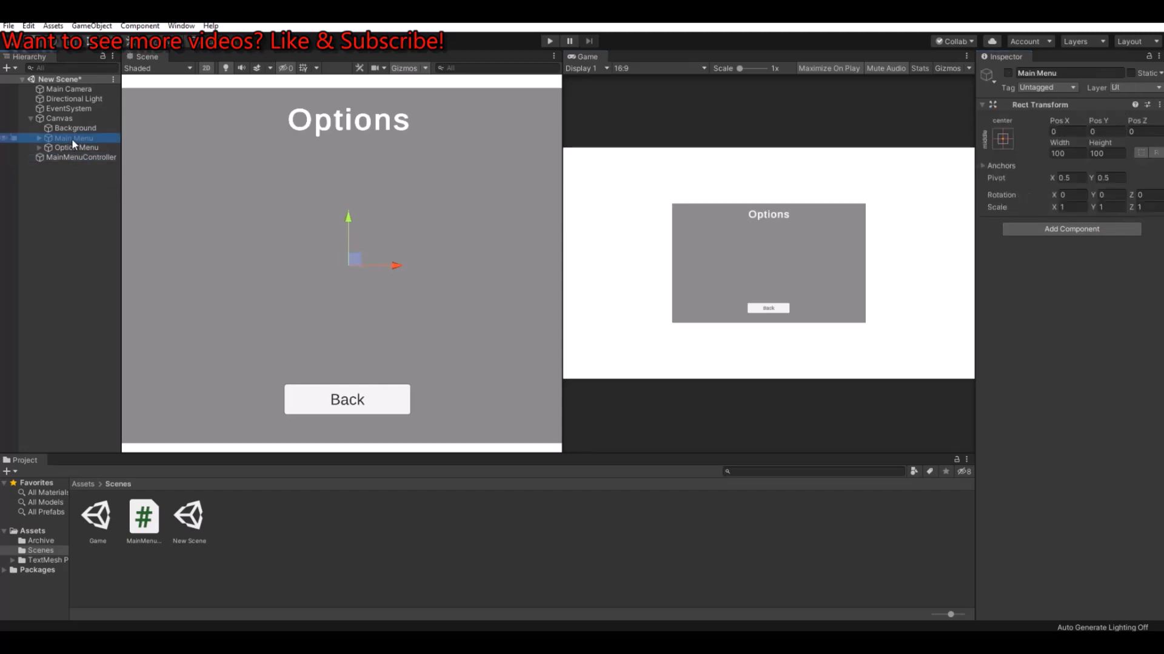
left_click(39, 138)
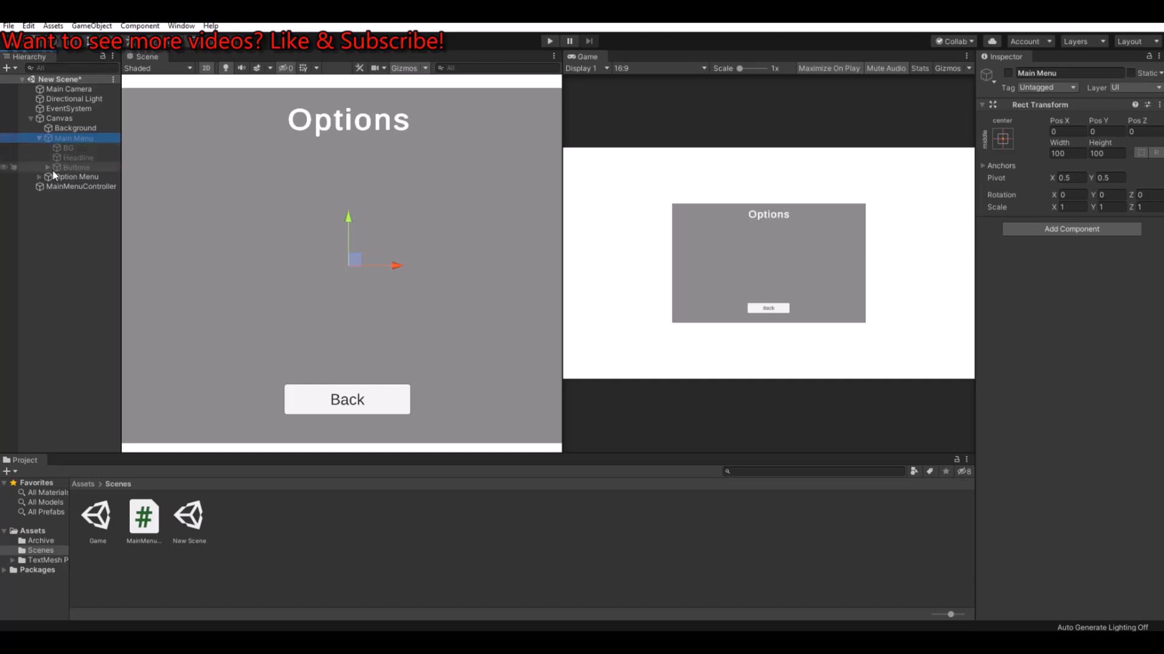
left_click(47, 168)
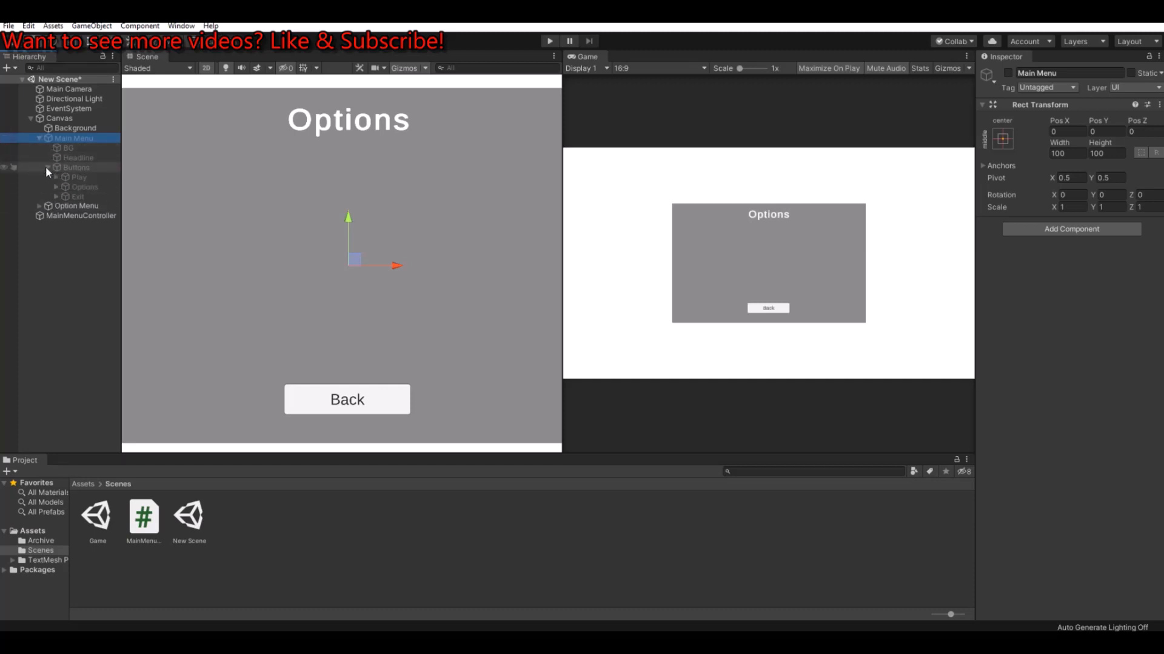
left_click(83, 187)
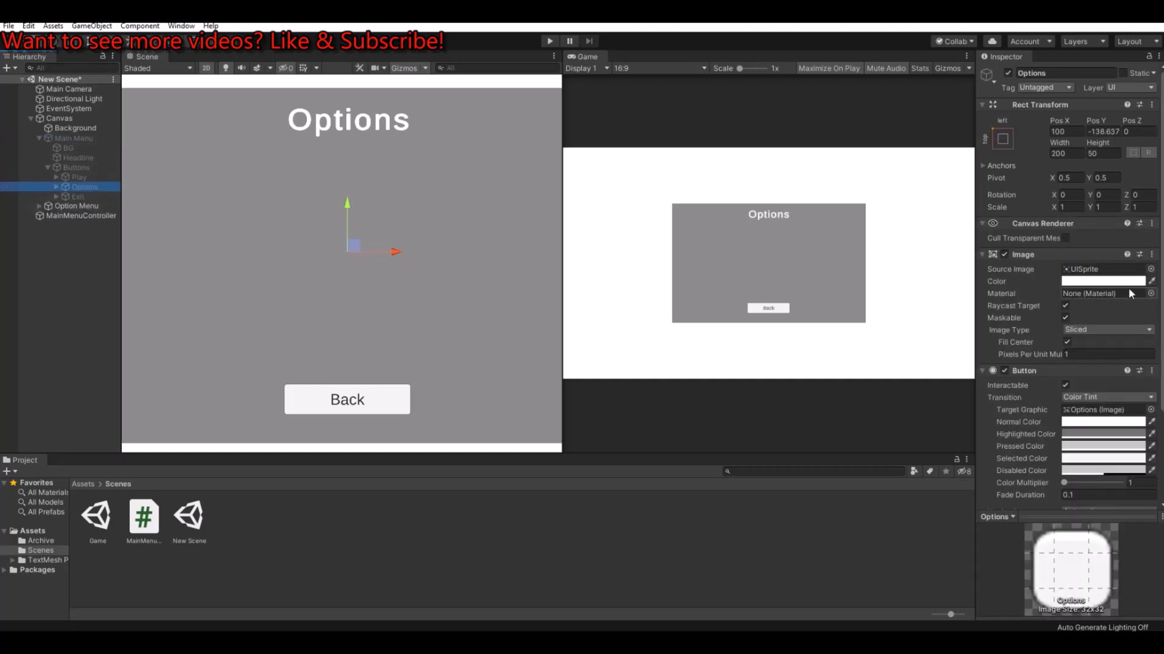
scroll(1129, 293, "down", 4)
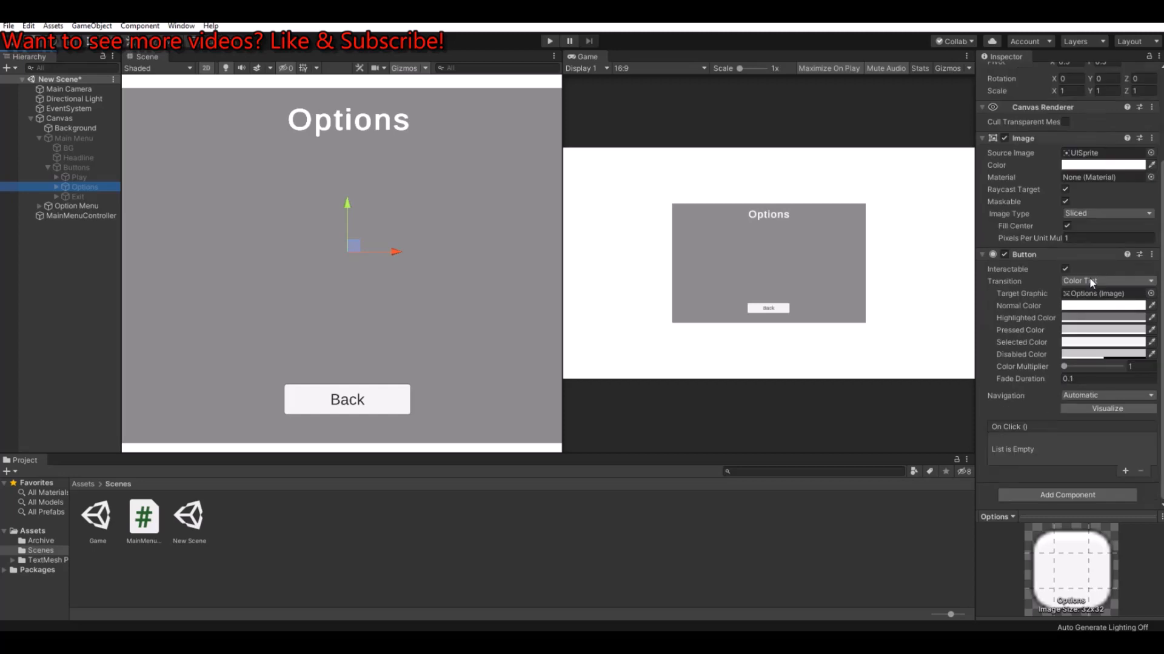
left_click(1125, 471)
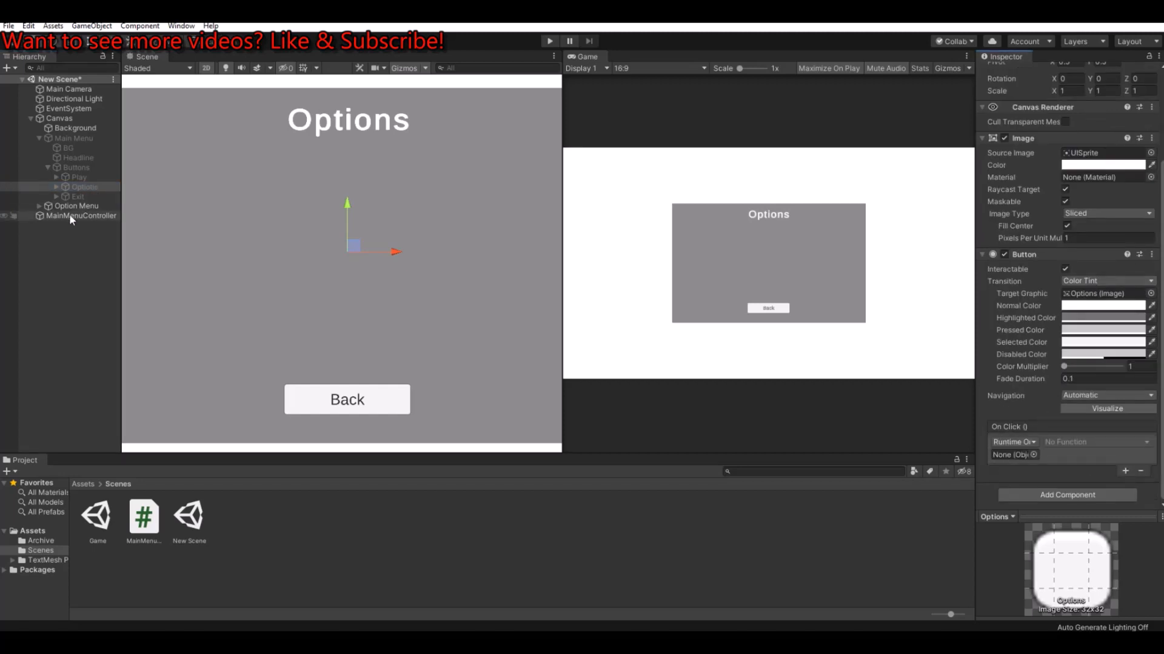
left_click_drag(69, 213, 1017, 456)
left_click(1079, 442)
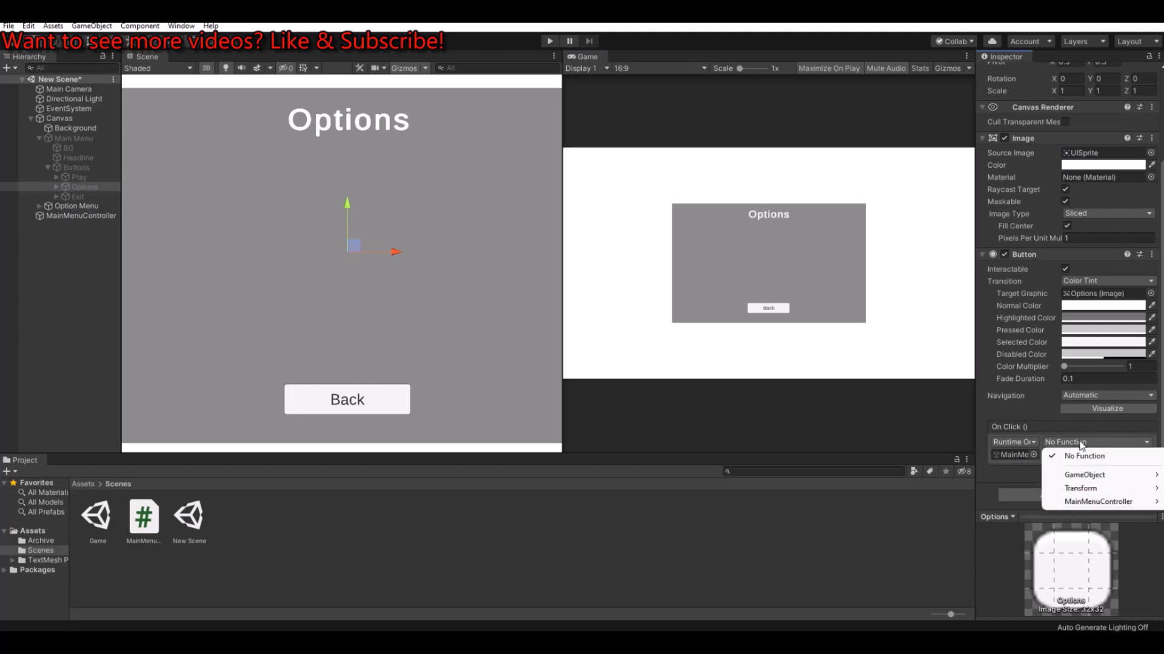
mouse_move(1103, 506)
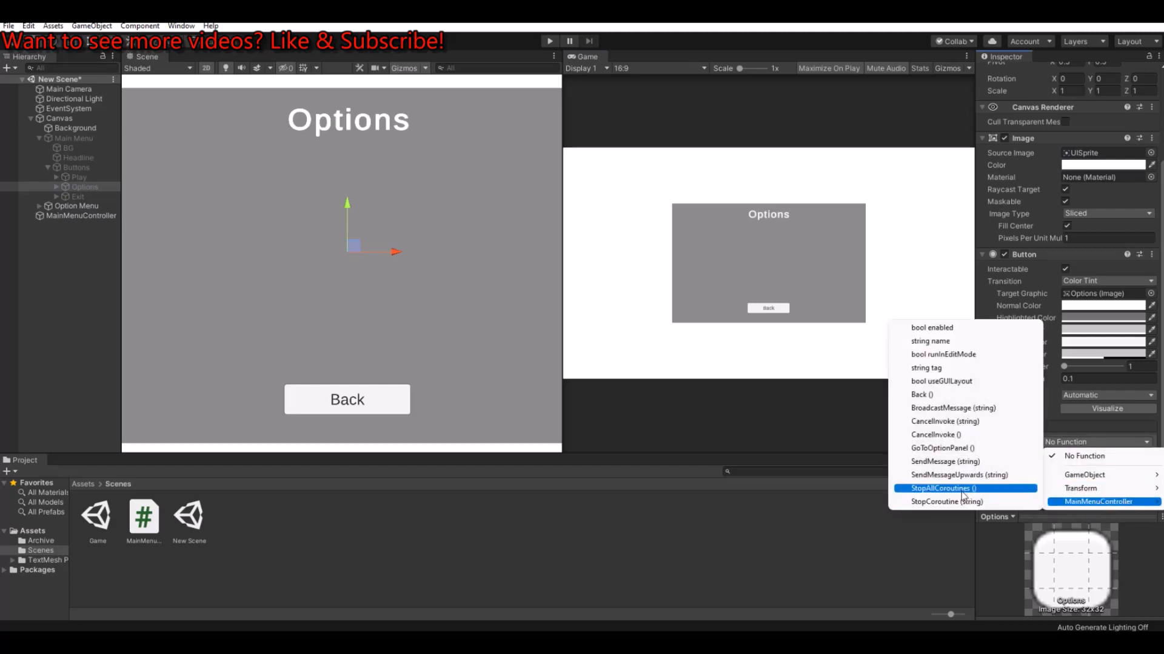
left_click(947, 449)
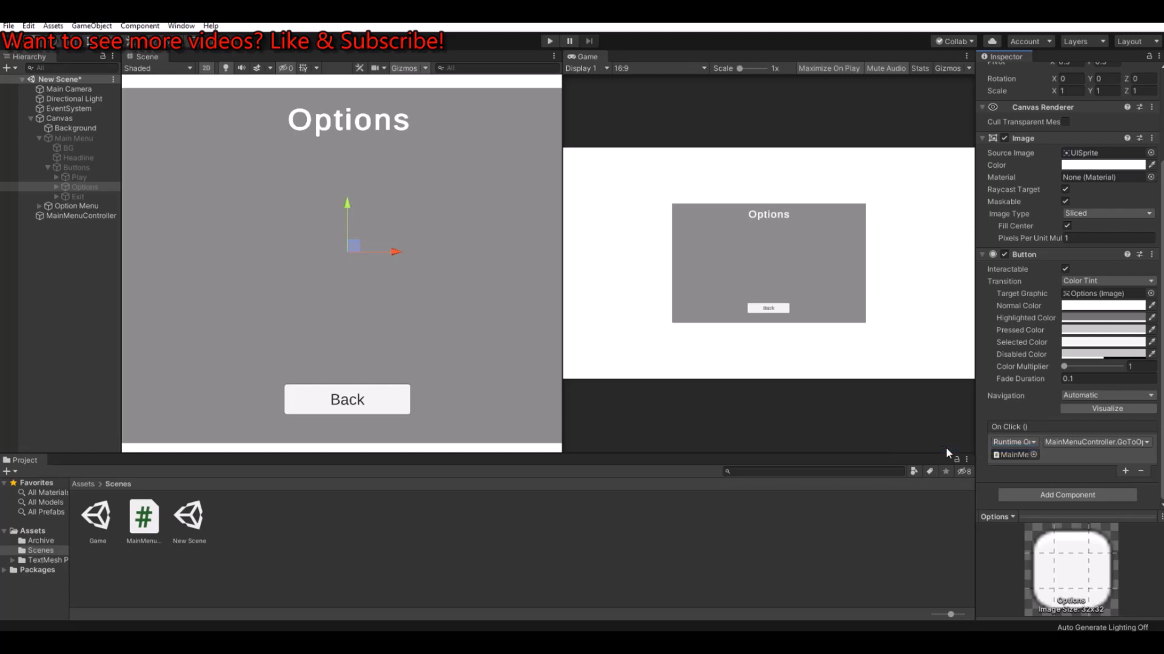
Step: Add an On Click event to the option menu's Back button that calls MainMenuController.Back
left_click(38, 138)
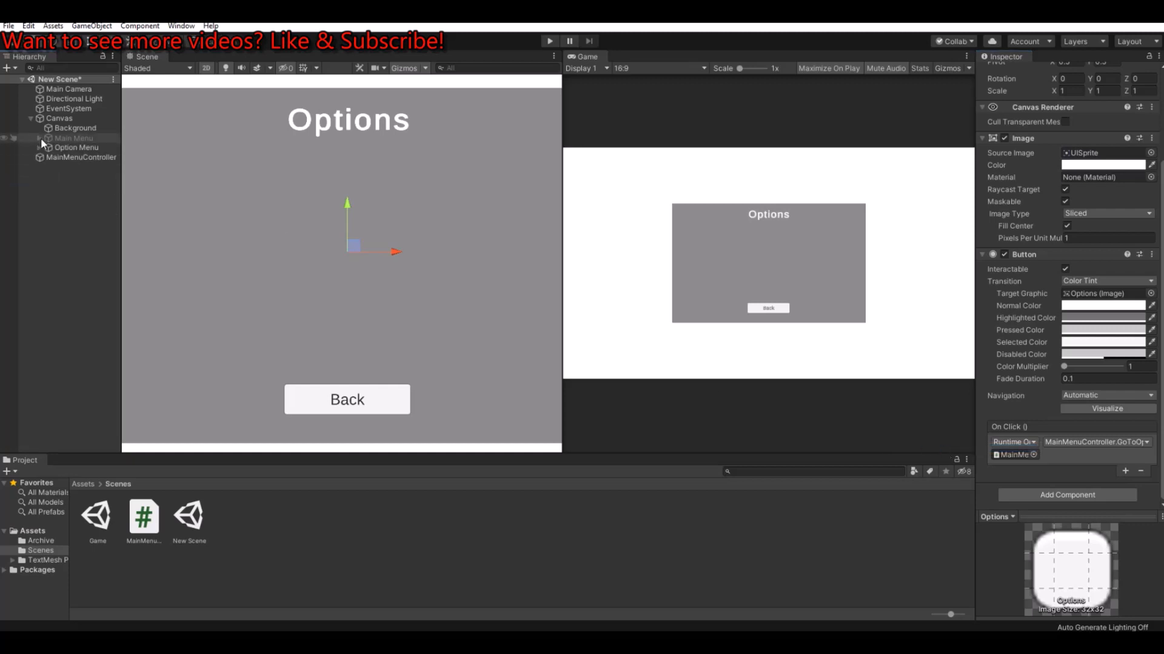
left_click(38, 147)
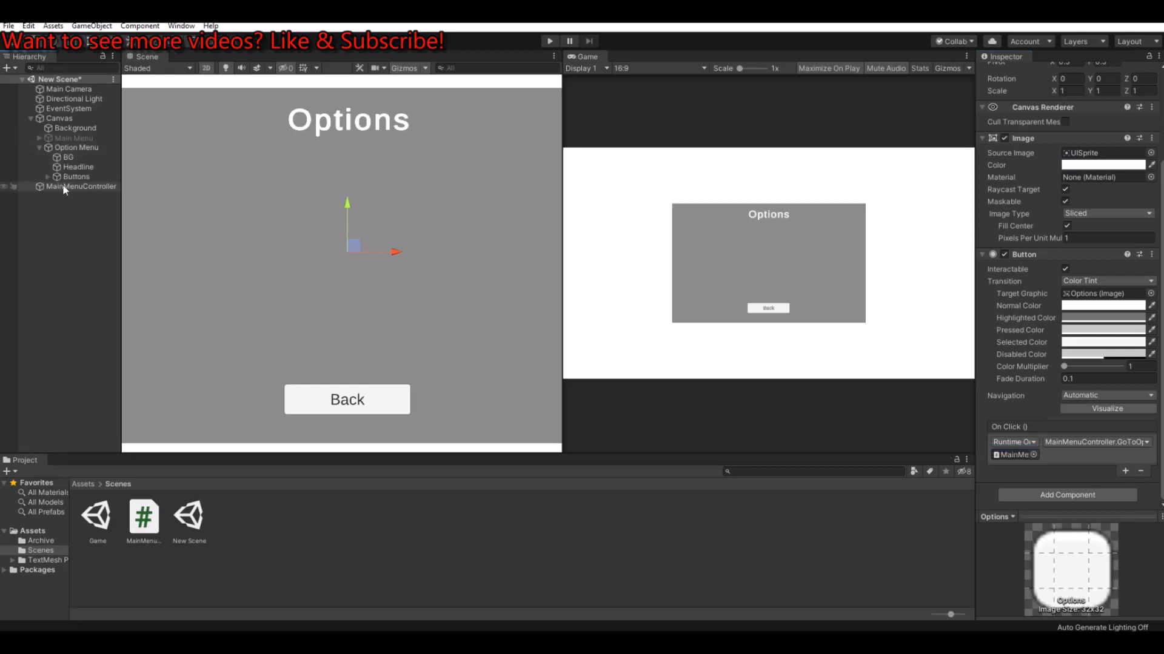
left_click(47, 177)
left_click(79, 187)
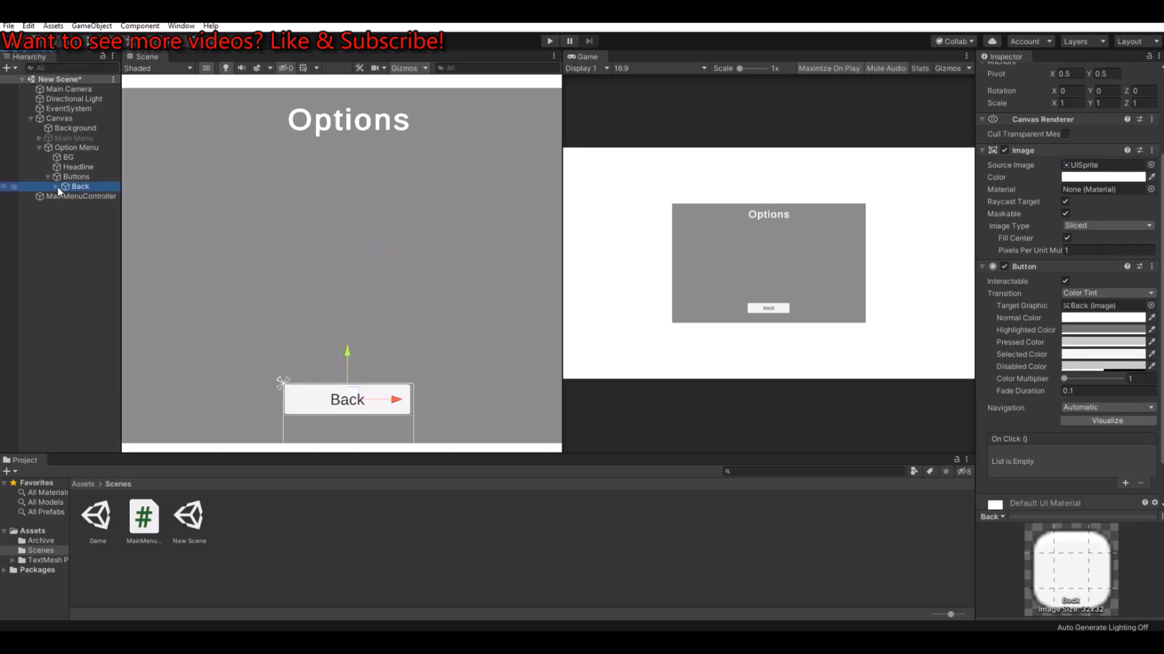
left_click(1124, 483)
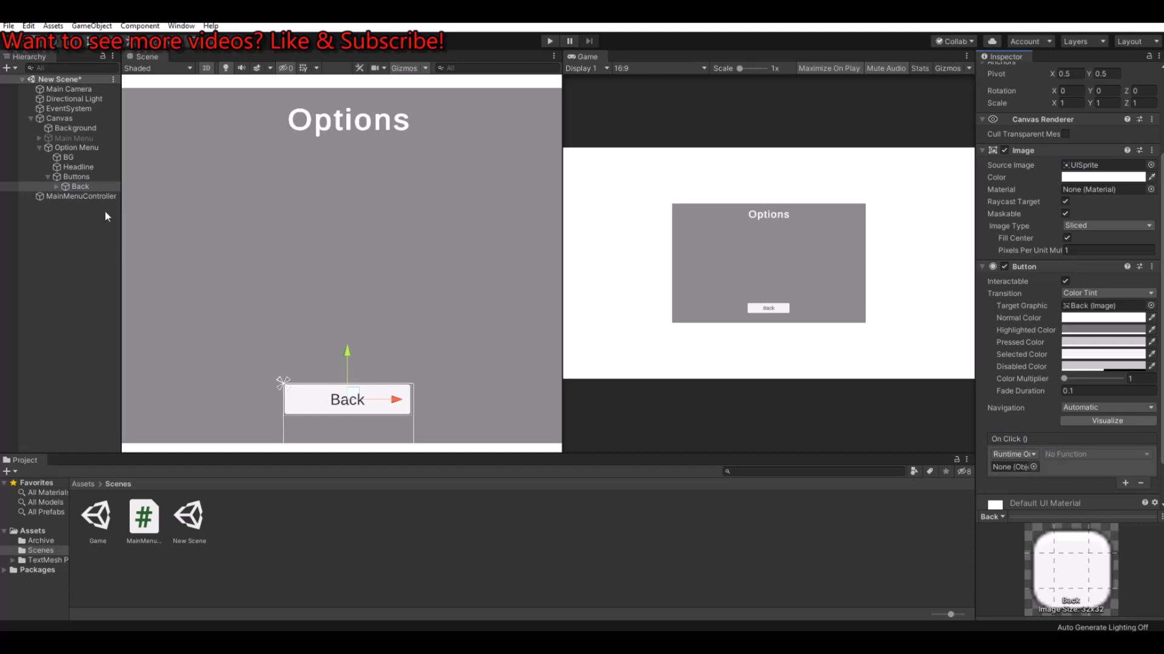
left_click_drag(71, 196, 1018, 472)
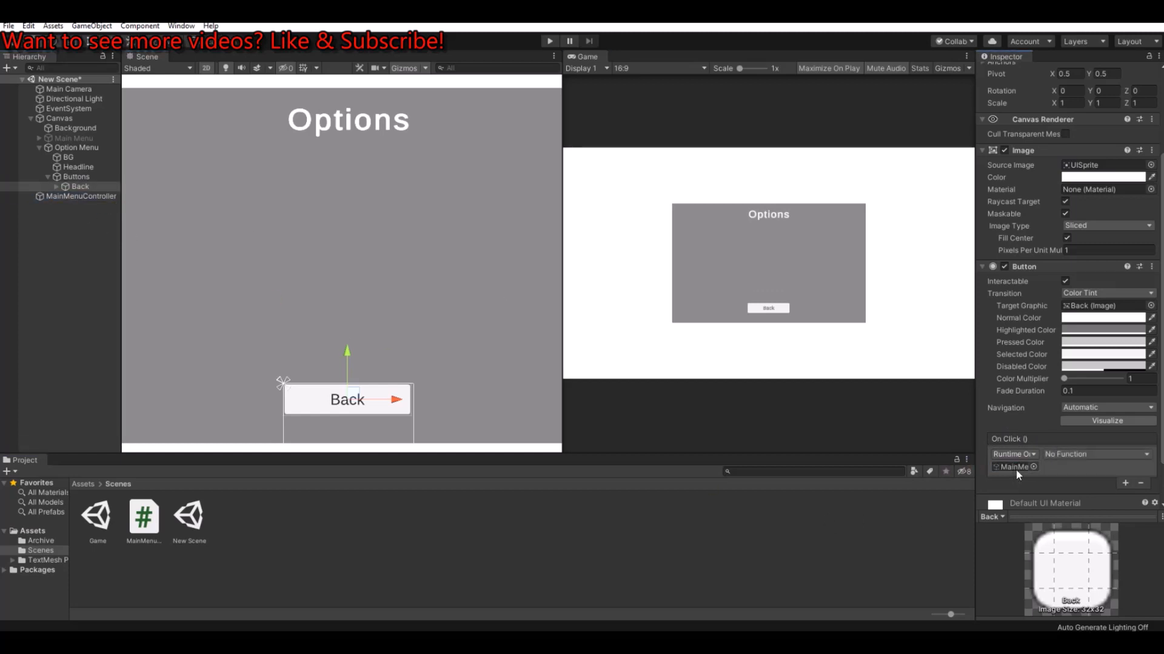
left_click(1082, 455)
mouse_move(1087, 515)
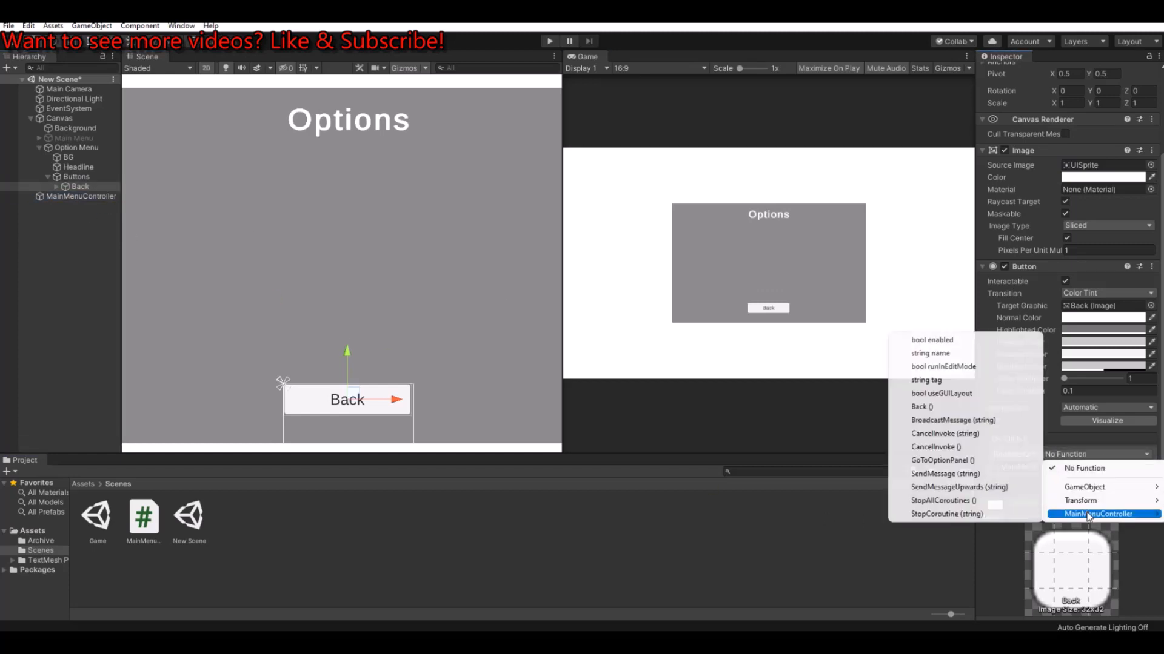
left_click(927, 408)
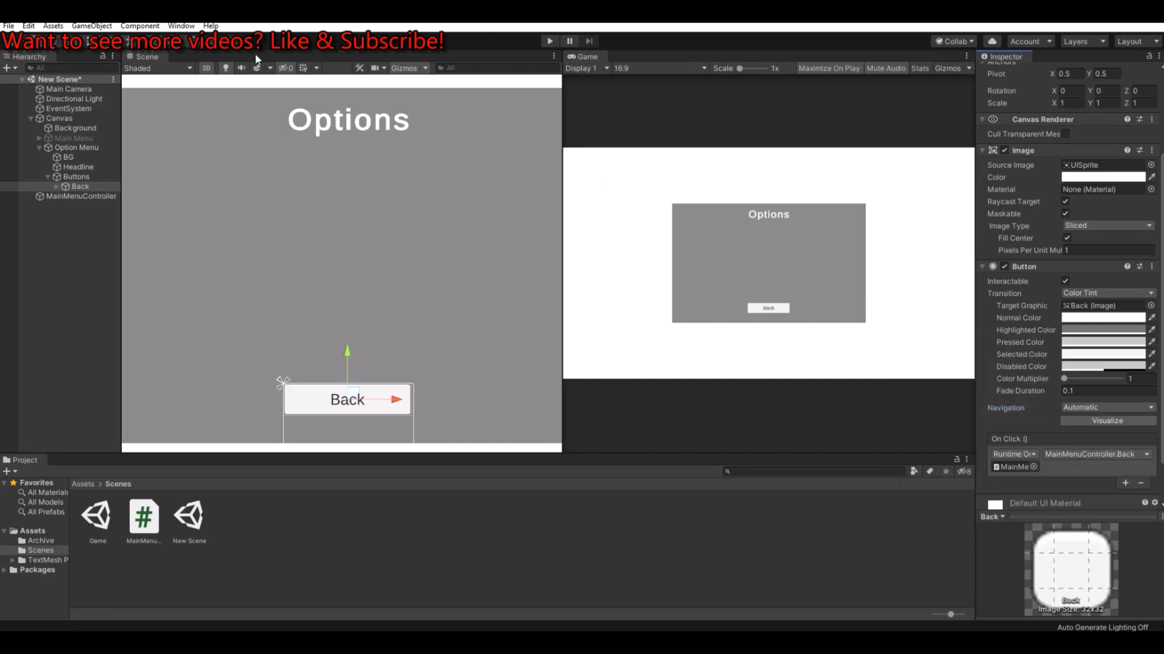
Step: Run the scene, test switching between the two menus twice with the Options and Back buttons, and stop it
left_click(549, 41)
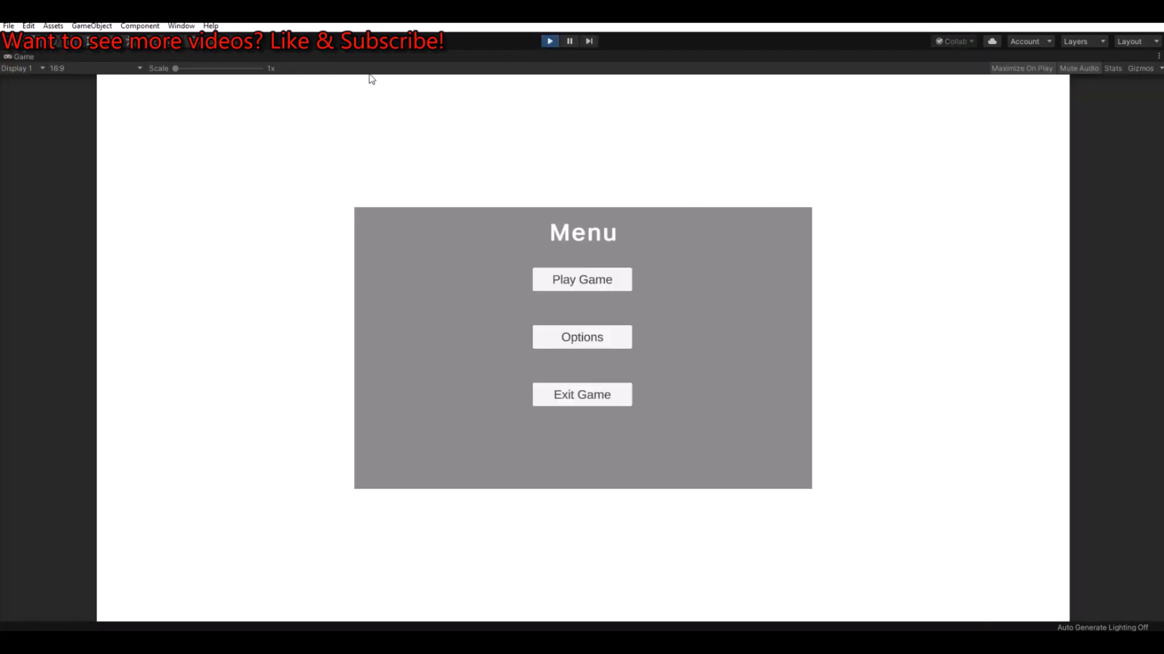
left_click(584, 340)
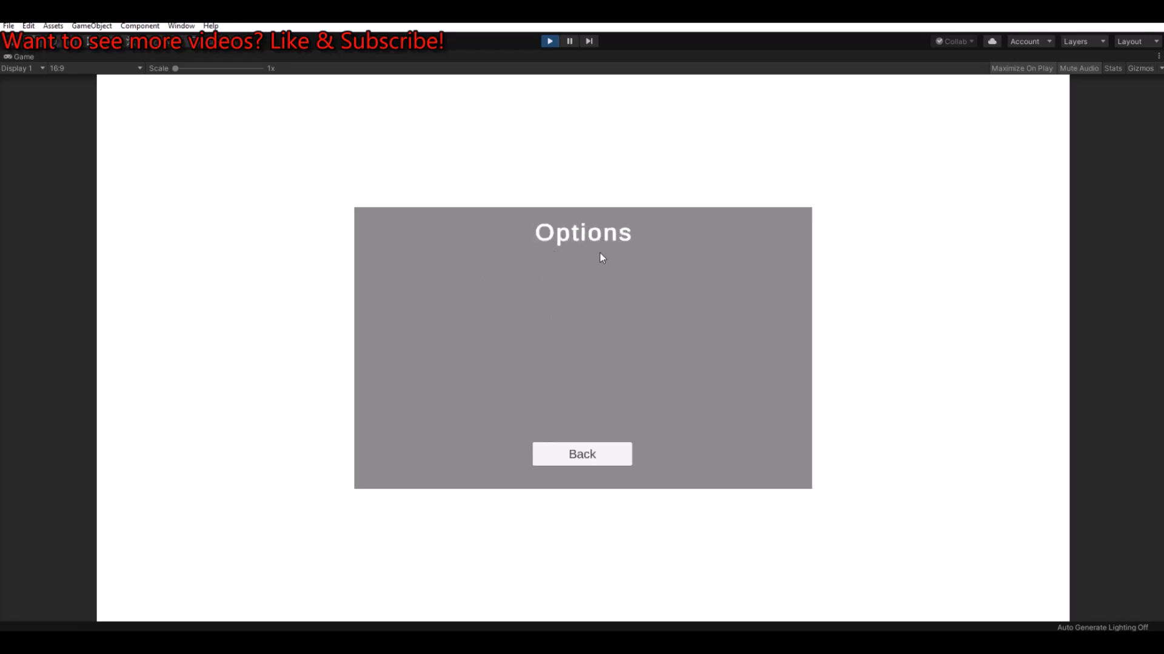
left_click(582, 458)
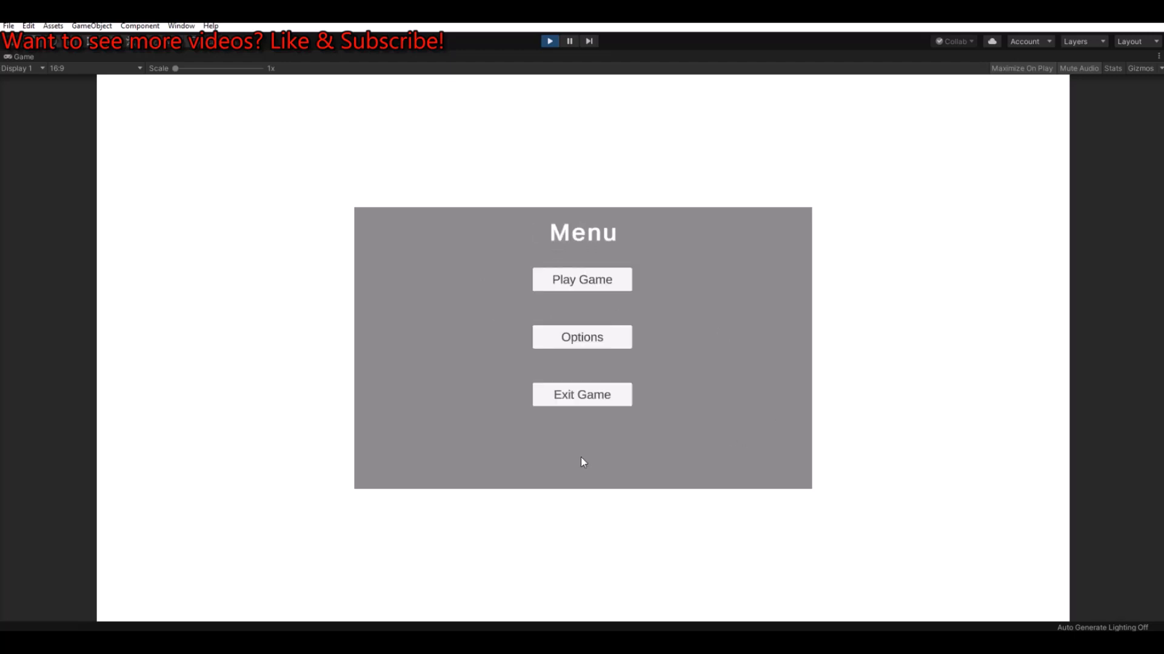
left_click(577, 341)
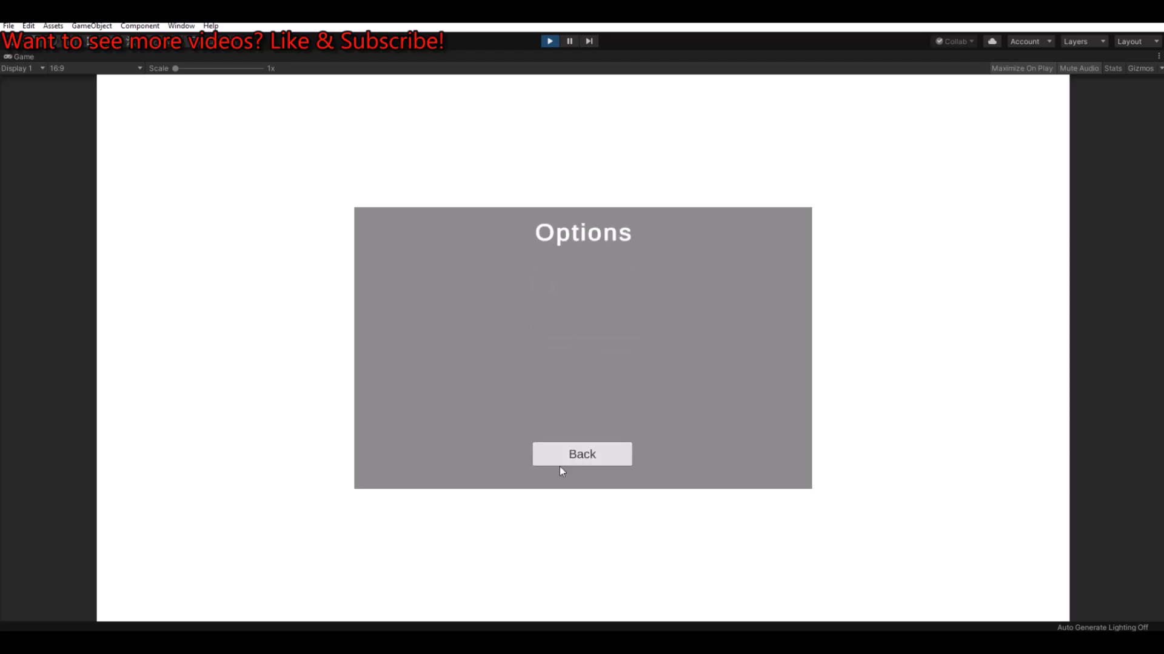
left_click(574, 461)
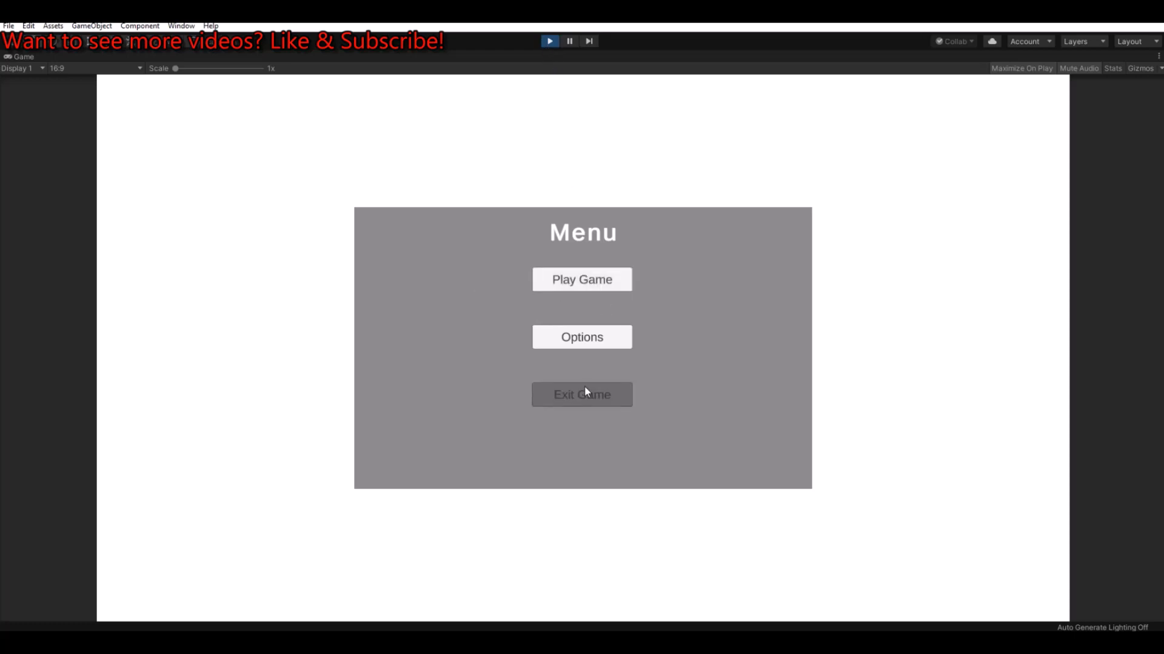
left_click(550, 41)
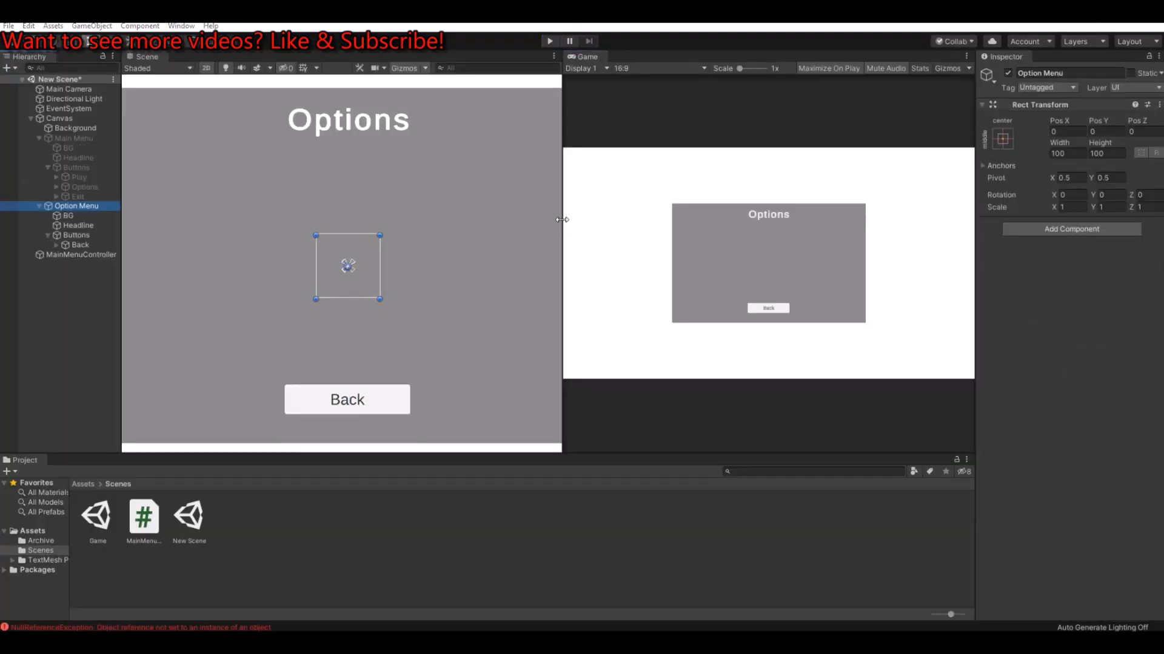
left_click_drag(562, 219, 571, 219)
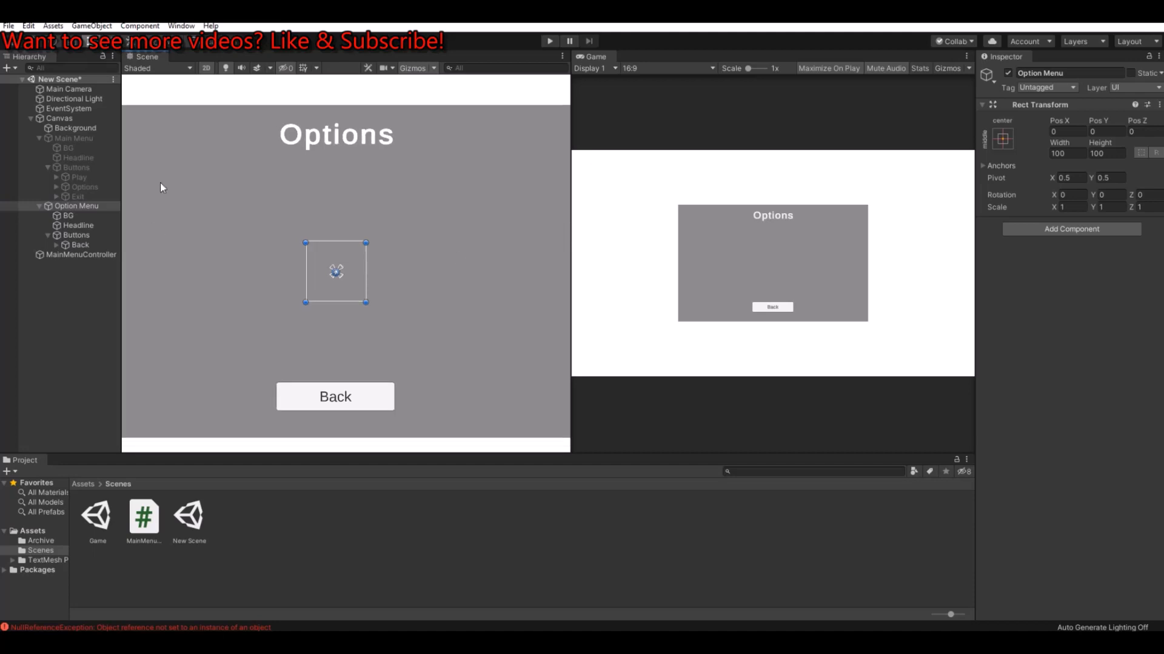
Step: Open the MainMenuController script in Visual Studio and add an empty public void PlayGame() method below Back()
scroll(271, 169, "down", 1)
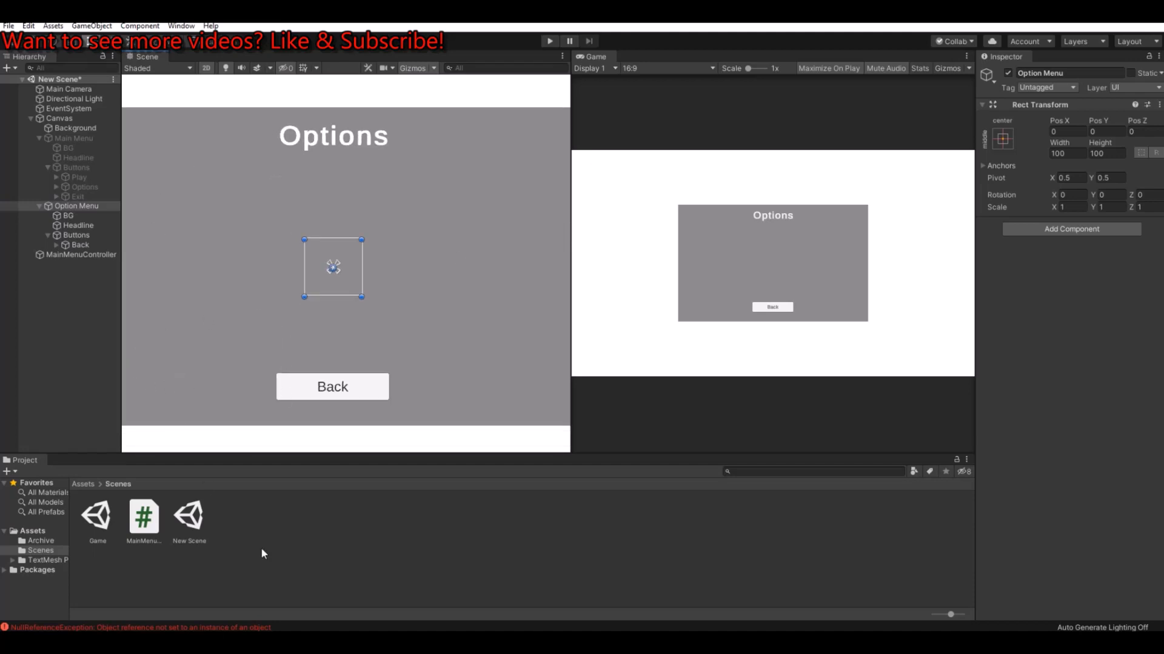
left_click(153, 520)
double_click(151, 516)
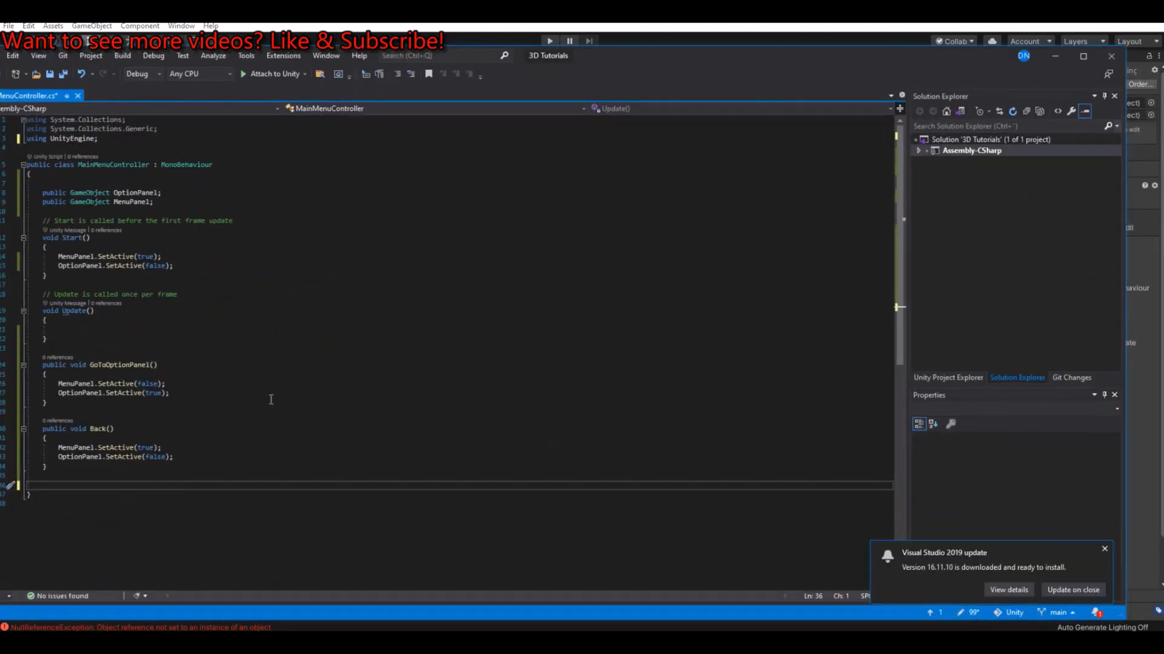
left_click(59, 467)
key("Return")
key("Return")
type("publ")
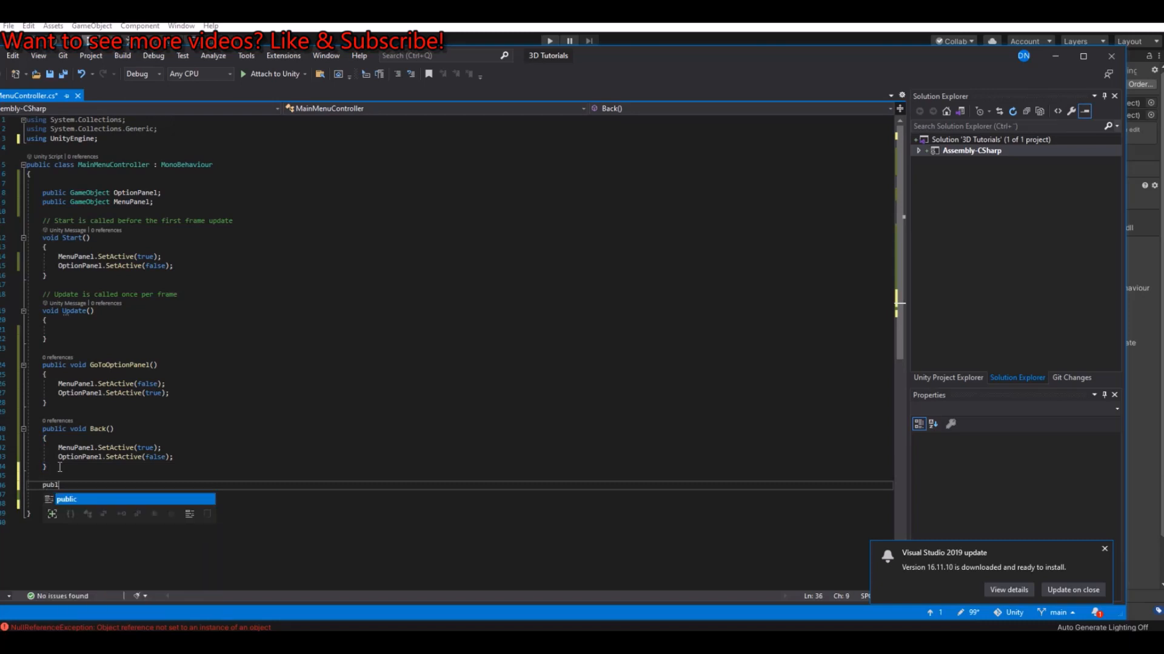
type("ic void PLaygame")
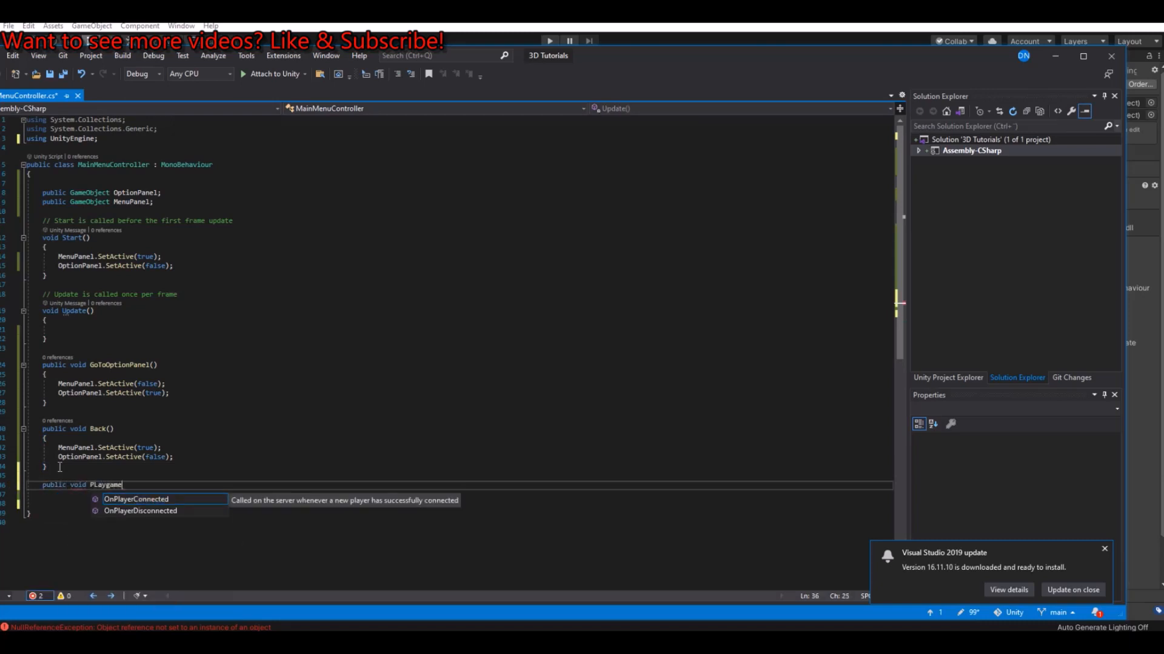
key("BackSpace")
key("BackSpace")
key("BackSpace")
type("layGa")
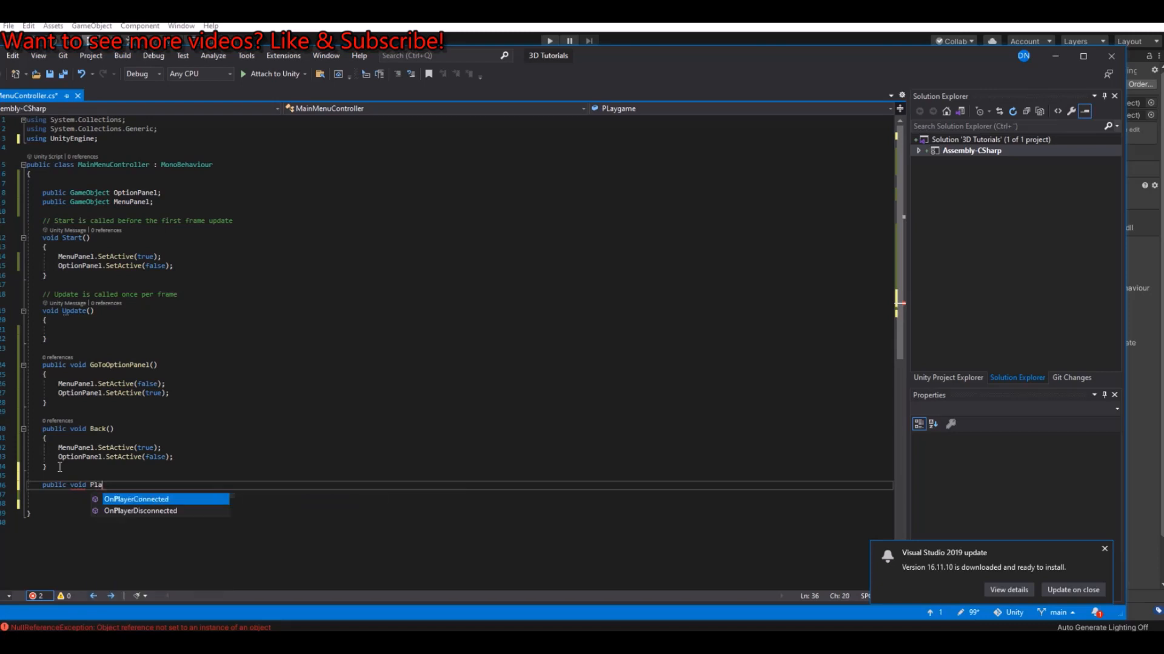
type("me")
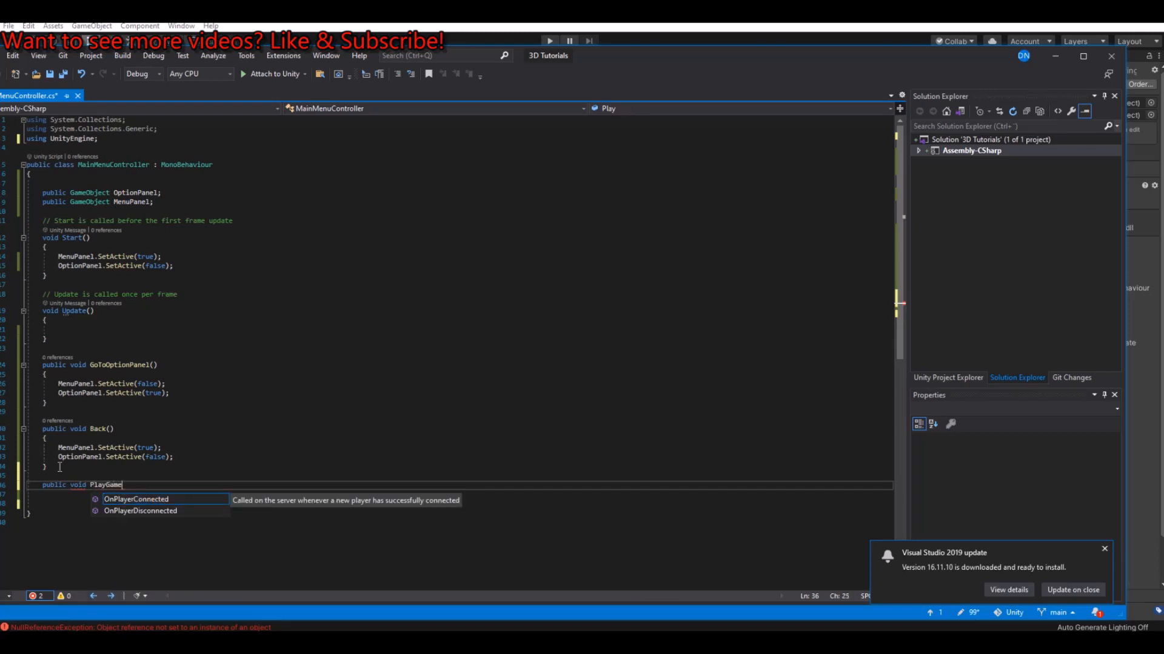
type("()")
key("Return")
type("{")
key("Return")
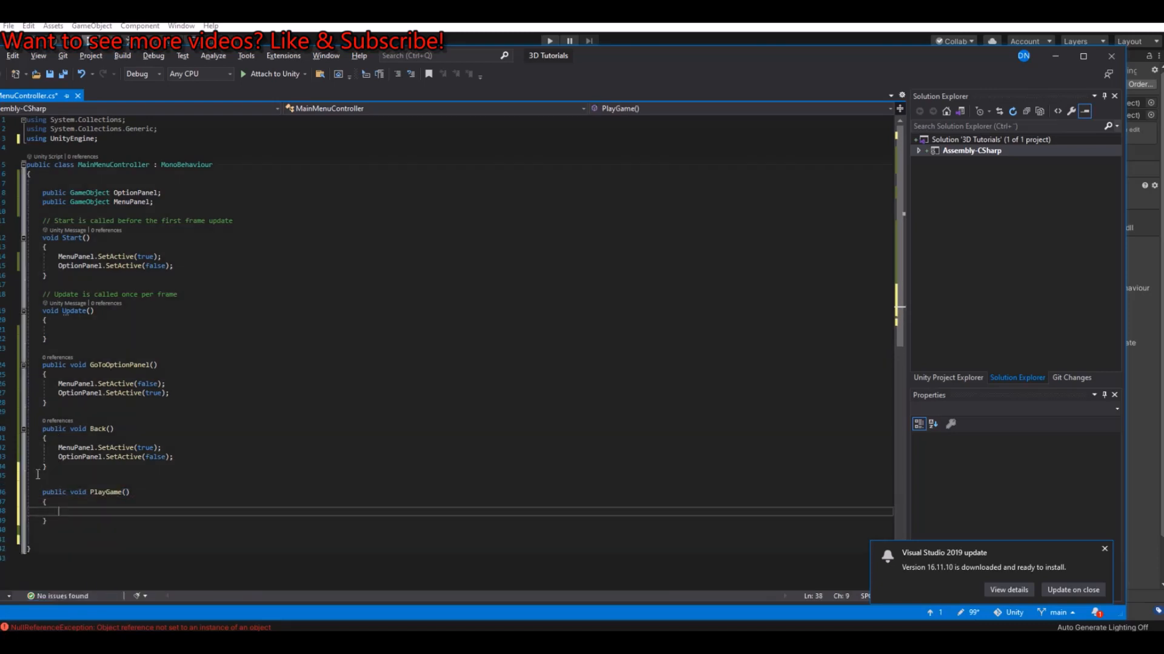
Step: Add a using UnityEngine.SceneManagement; directive below the using UnityEngine line
left_click(116, 144)
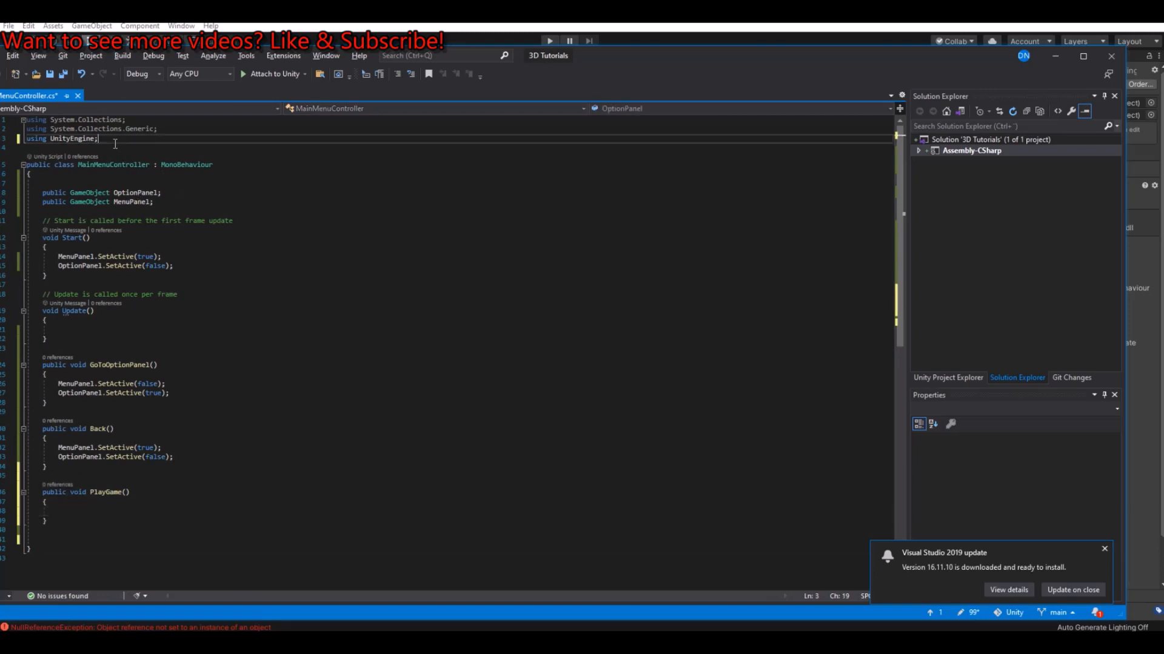
key("Return")
type("using unityen")
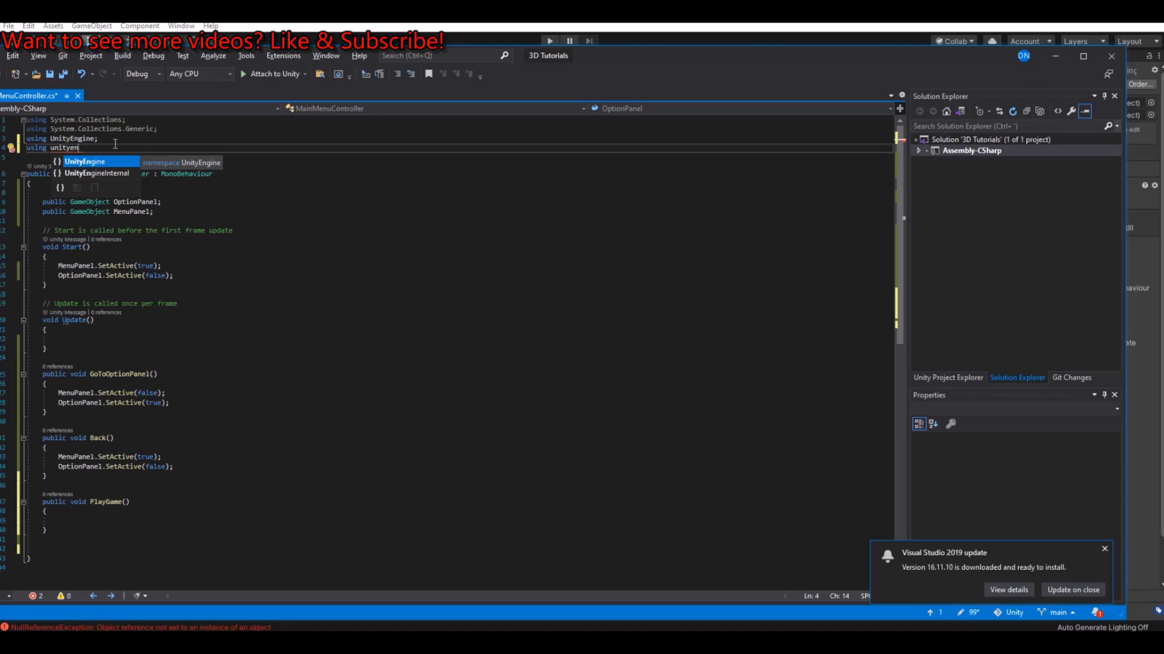
key("Tab")
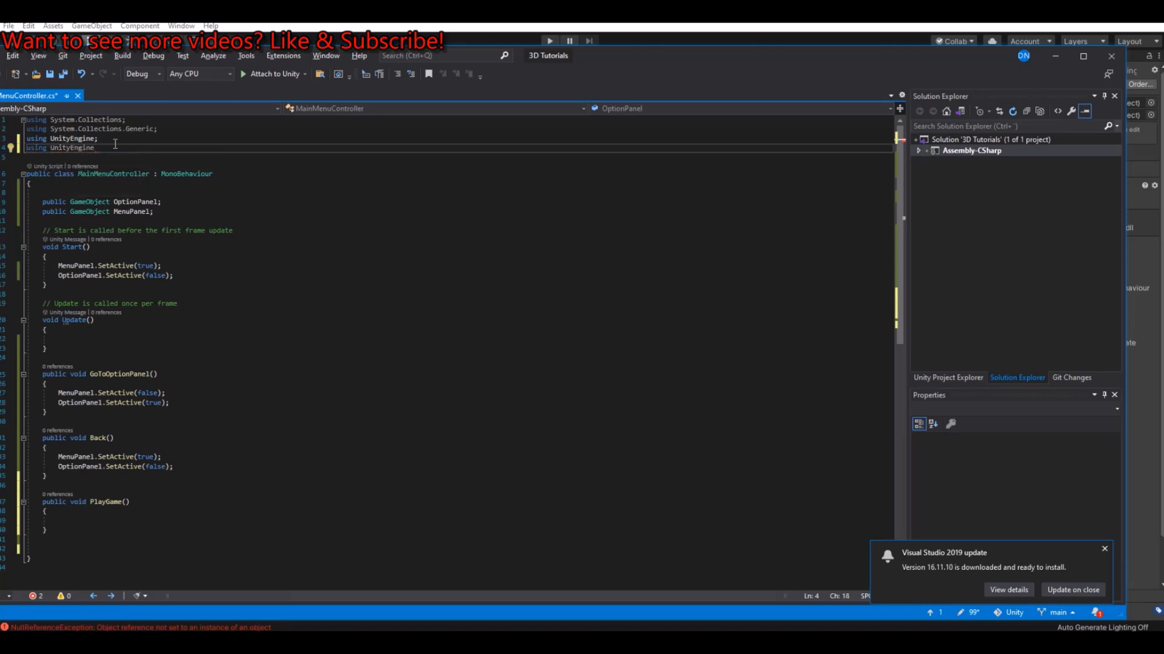
type(".scne")
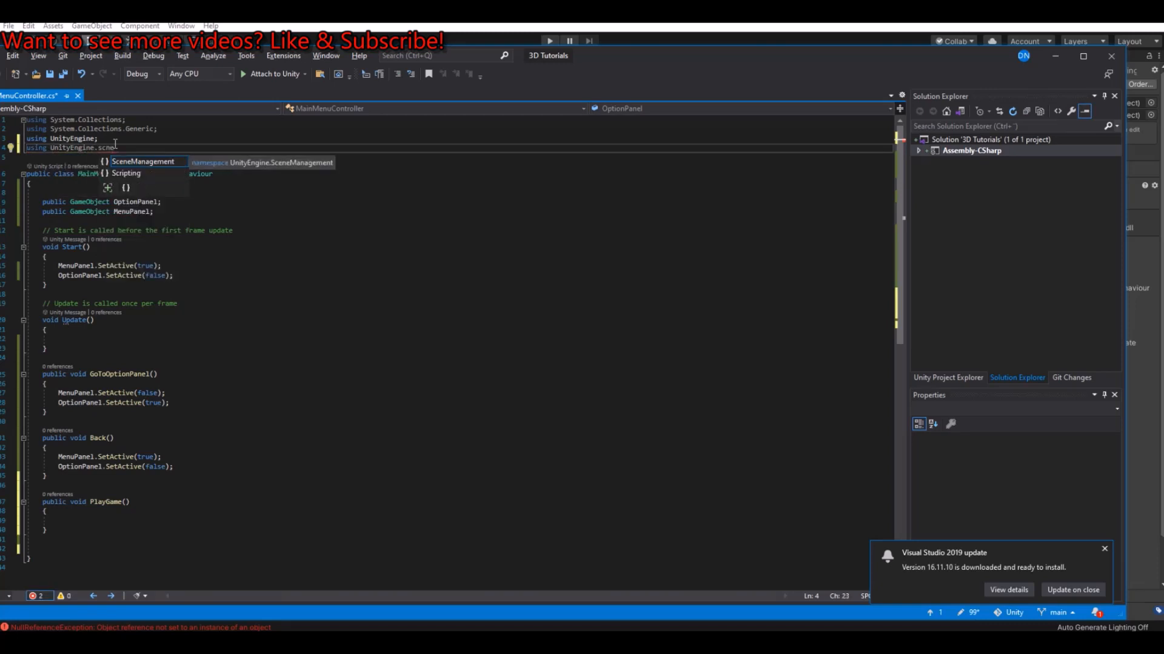
key("Tab")
type(";")
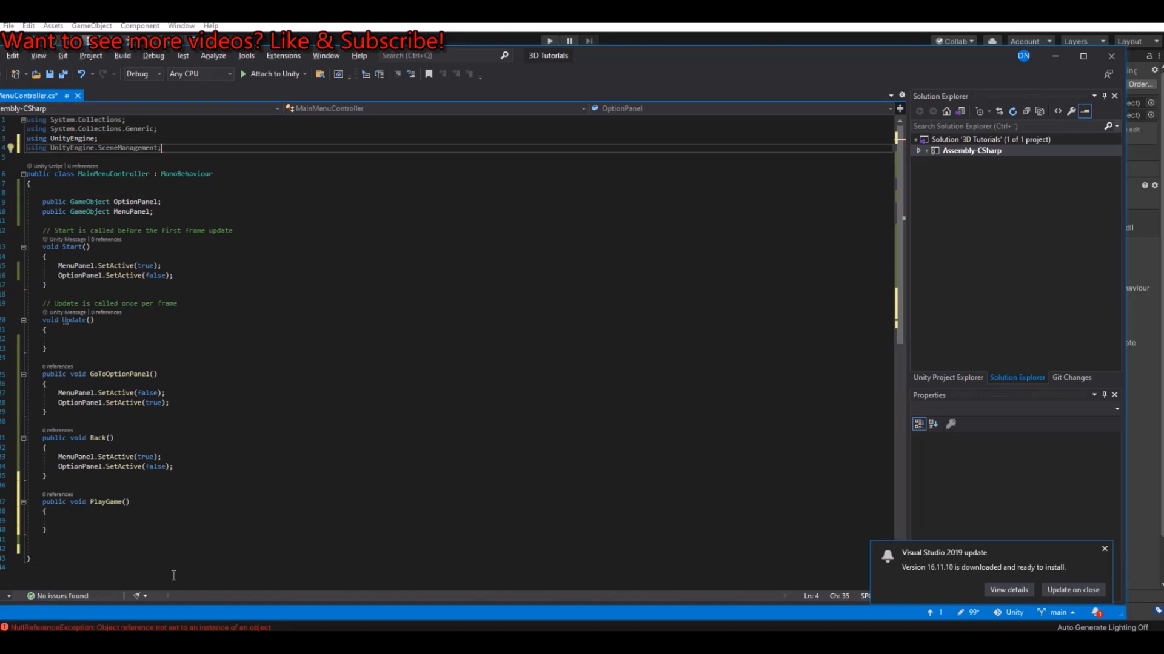
Step: Give PlayGame a string name parameter and call SceneManager.LoadScene(name); in its body
left_click(126, 502)
type("string name")
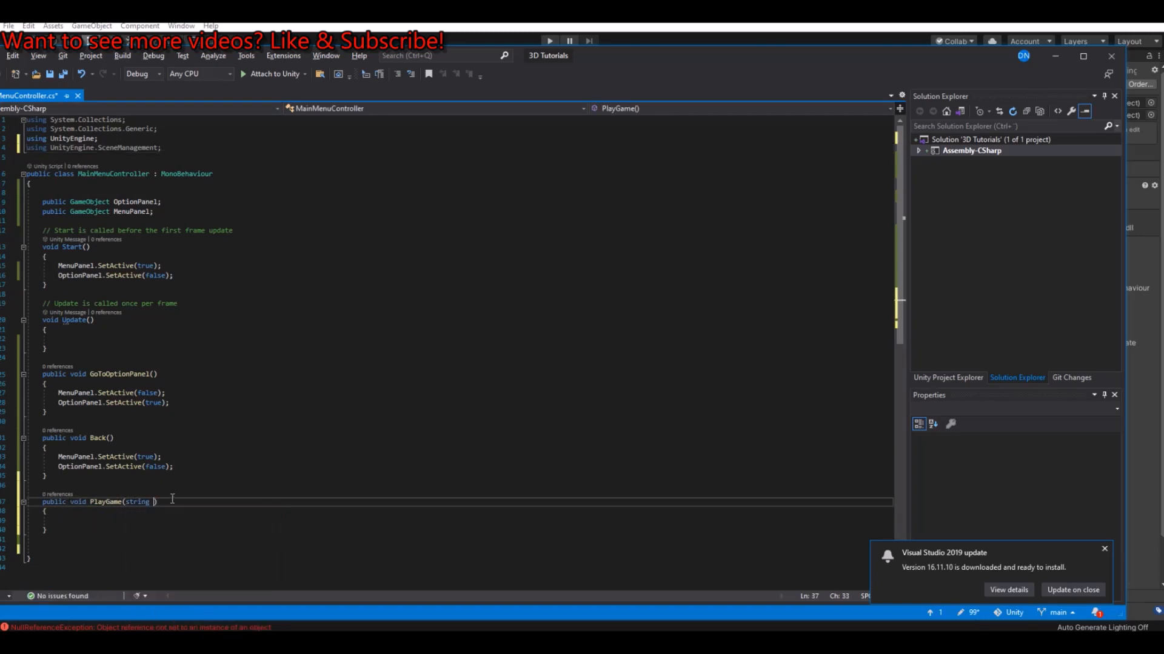
left_click(190, 523)
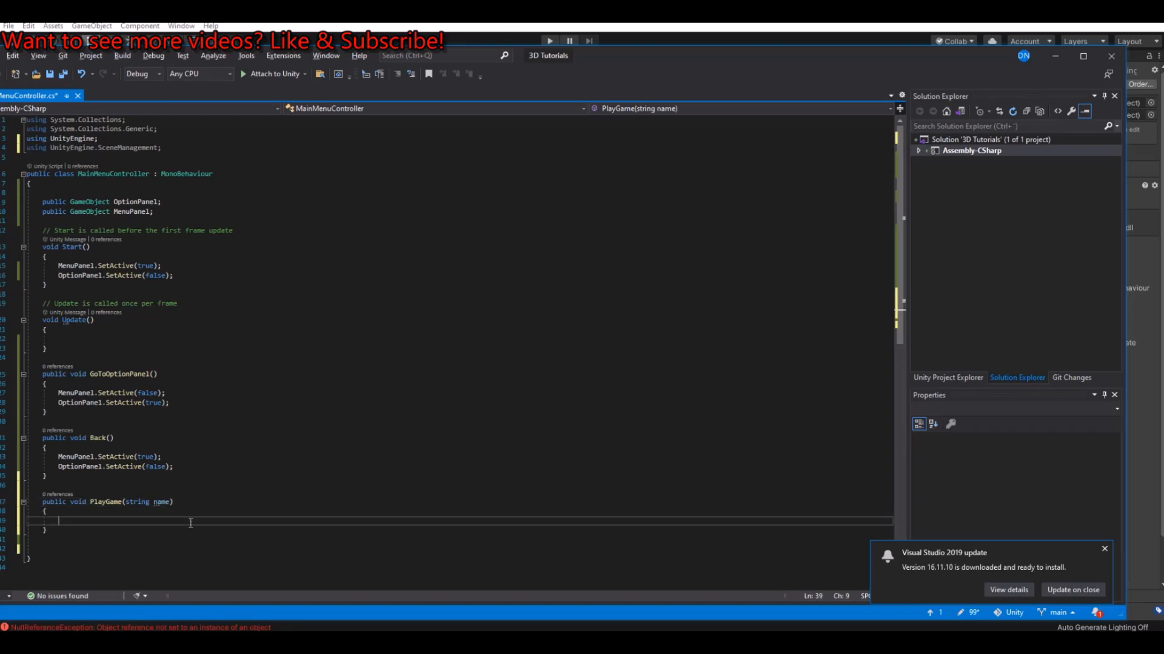
type("scene")
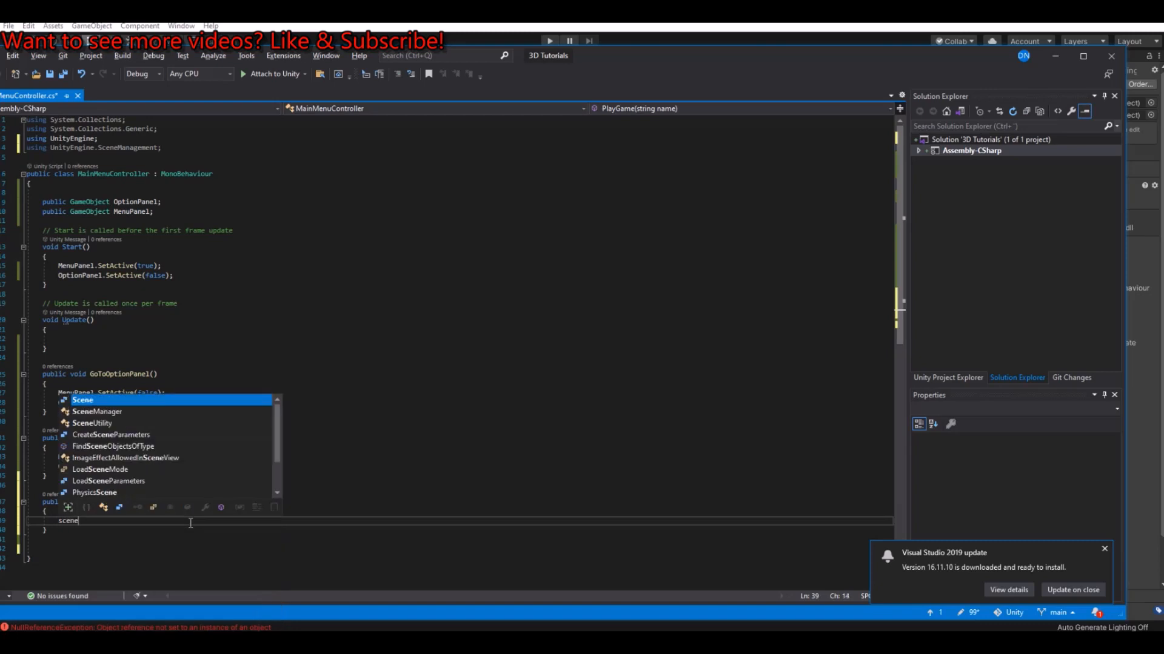
type("Manager.LoadScene")
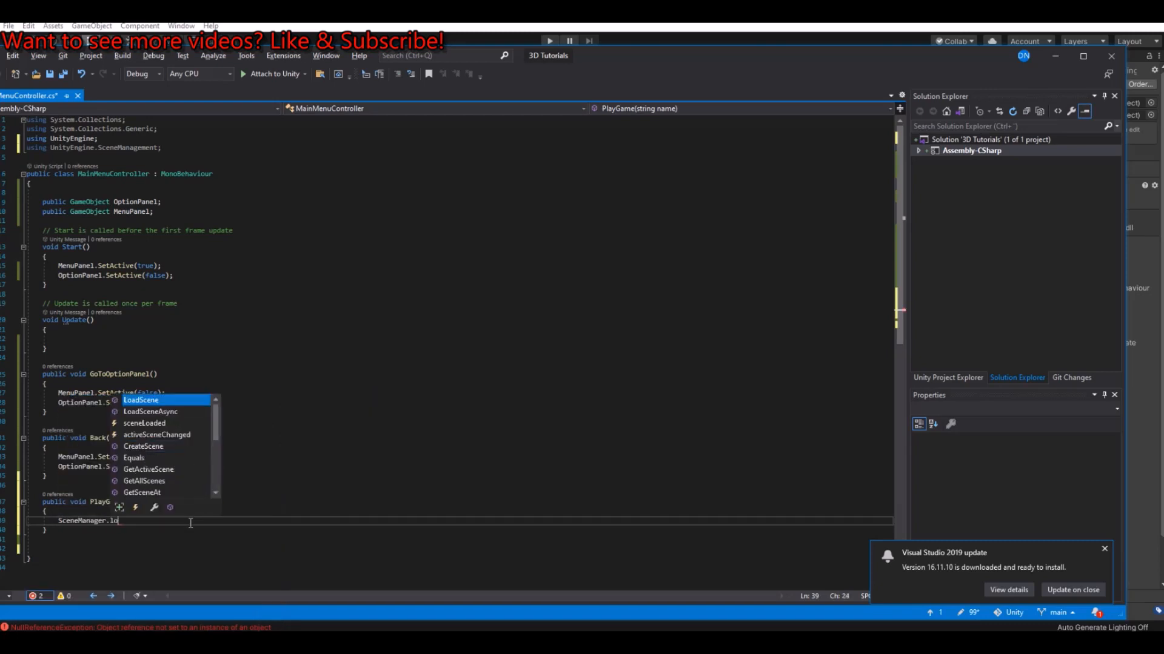
type("(name")
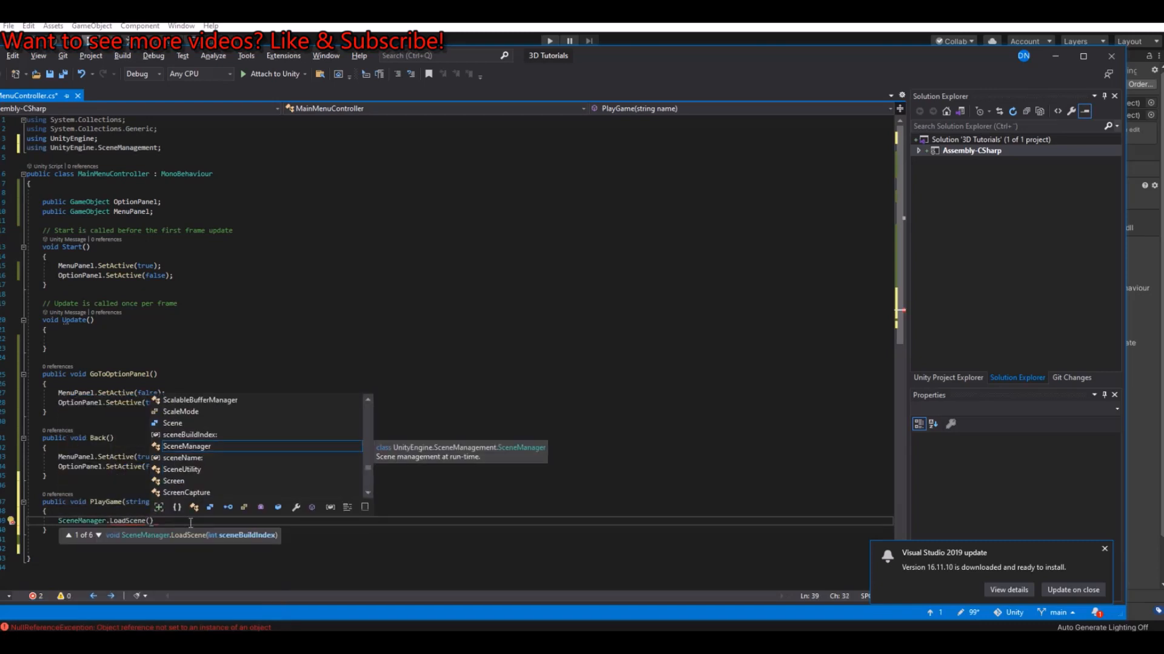
key("Escape")
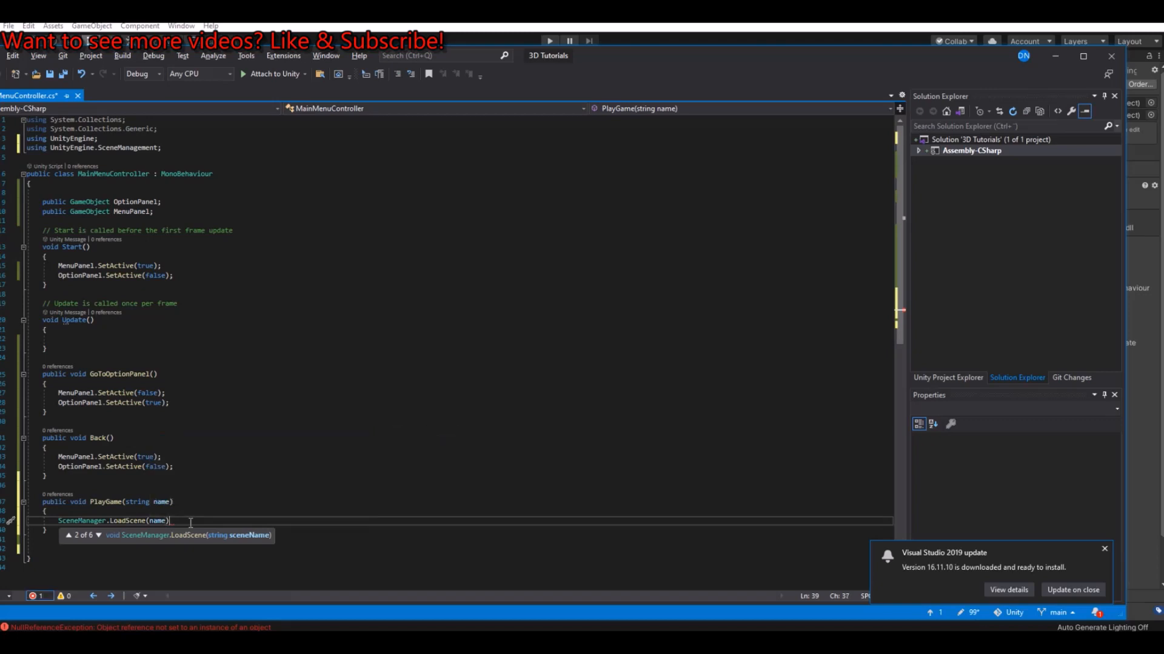
type(");")
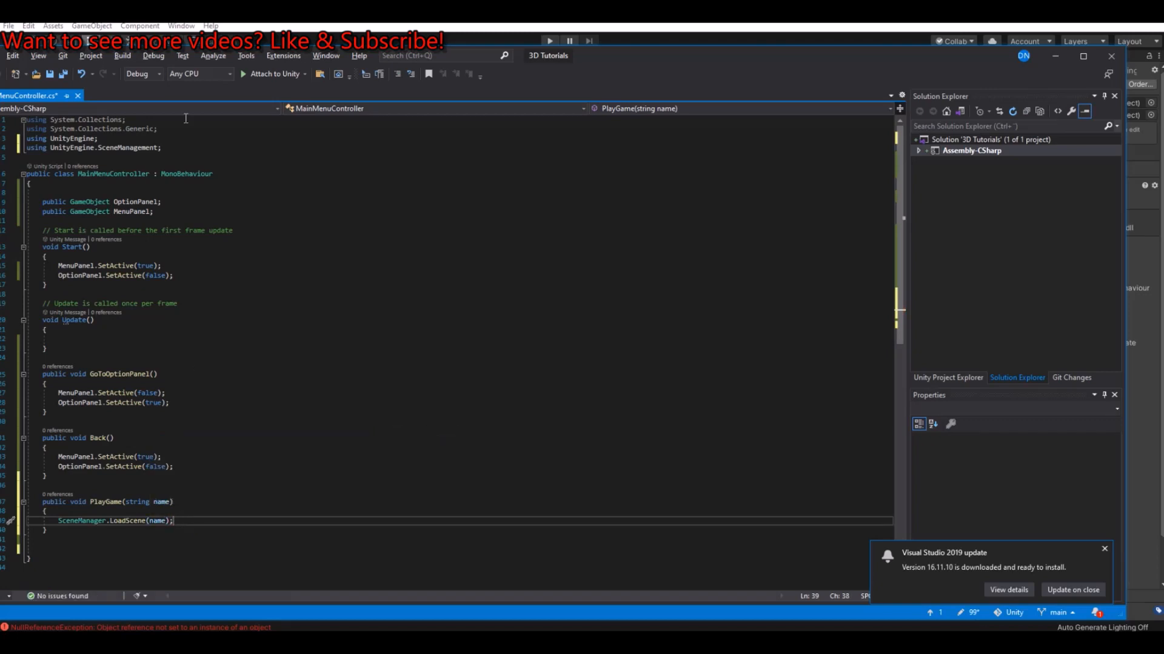
Step: Save the MainMenuController script and return to Unity so the change compiles
left_click(63, 74)
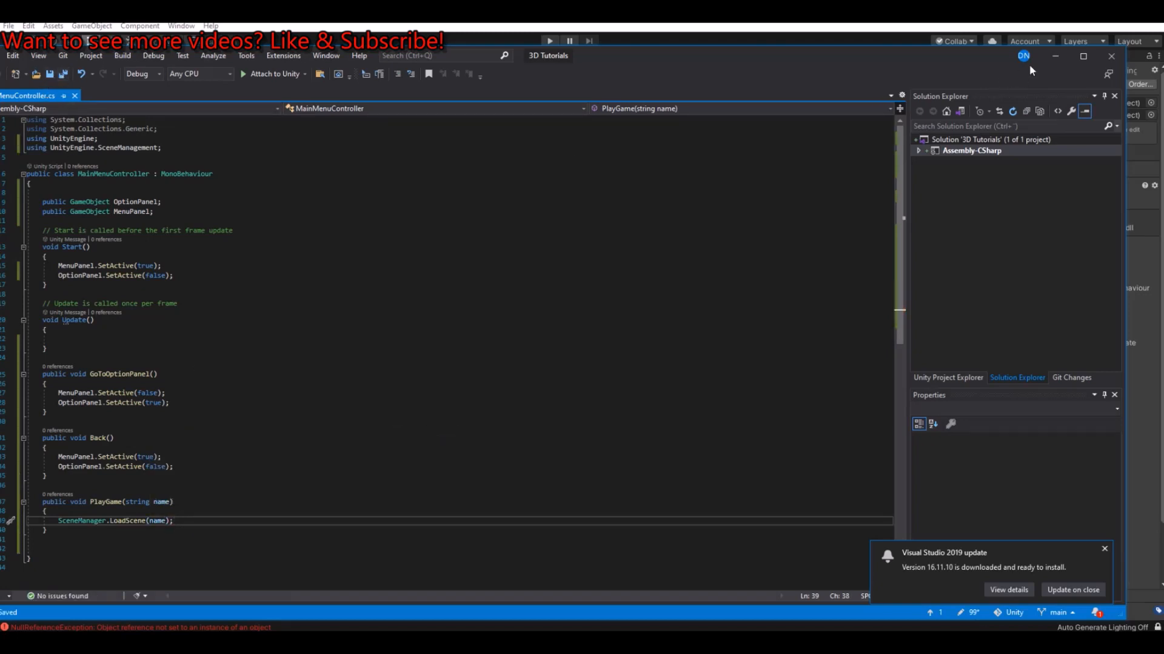
left_click(1059, 57)
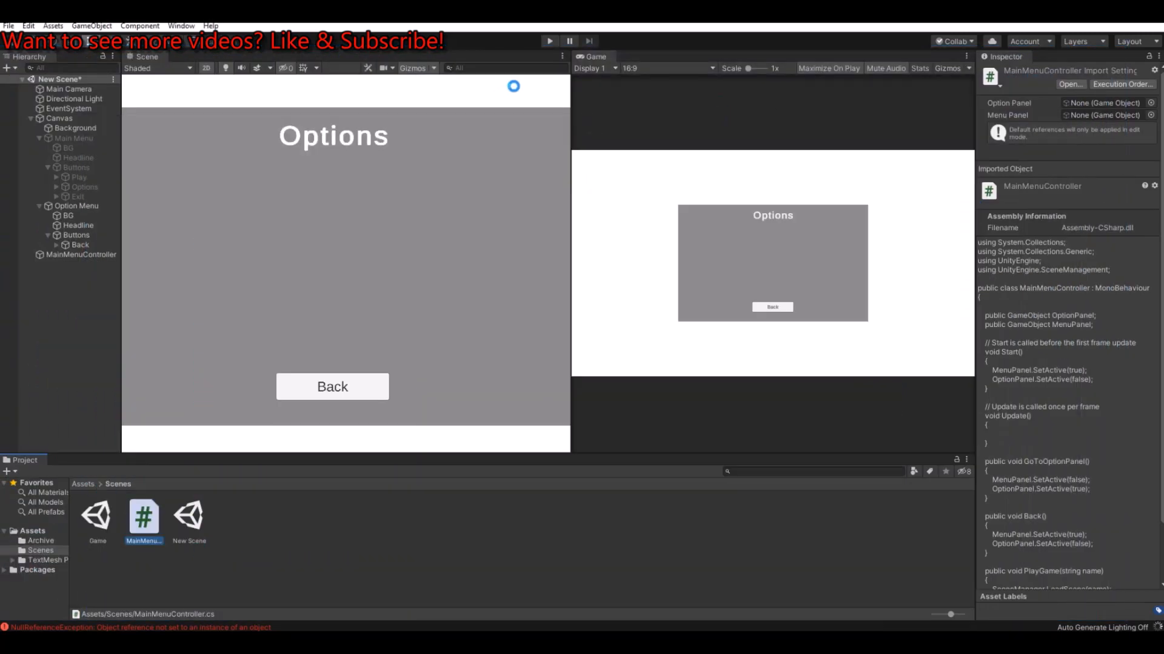
left_click(415, 540)
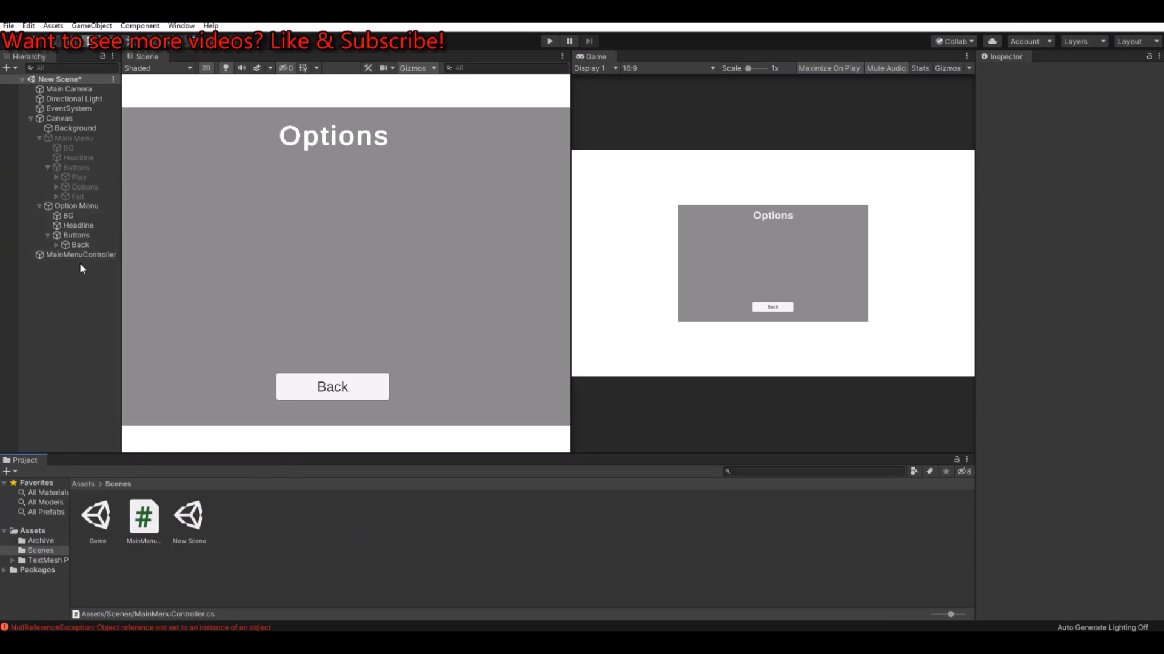
Step: Add an On Click event to the main menu's Play button that calls MainMenuController.PlayGame
left_click(76, 177)
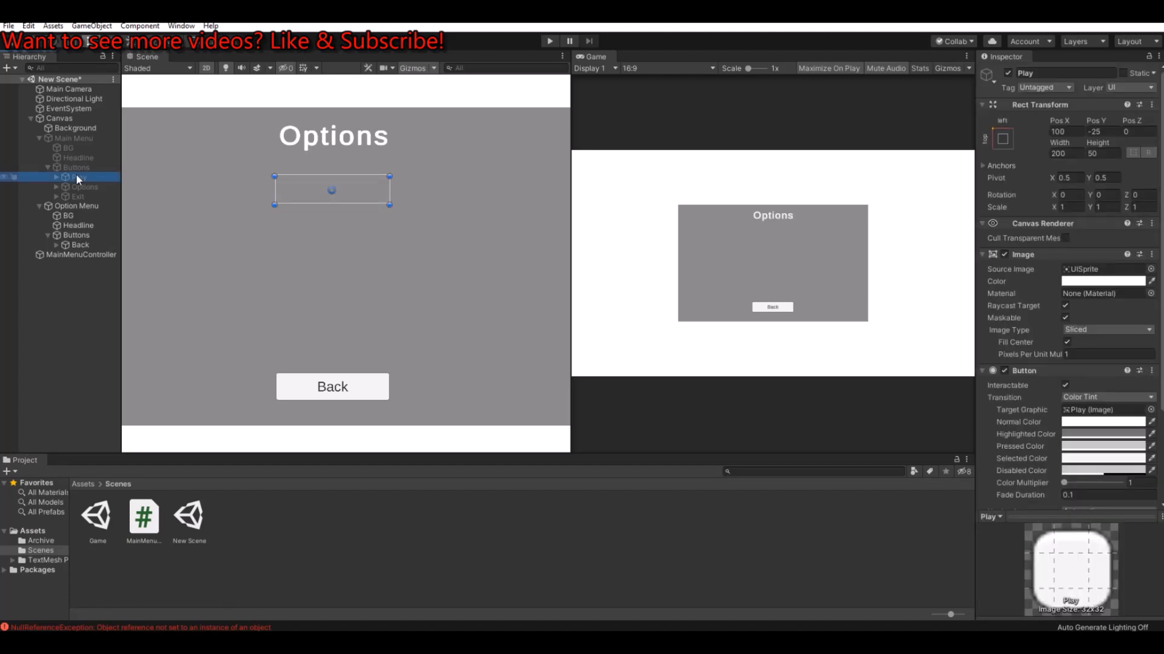
scroll(1024, 257, "down", 4)
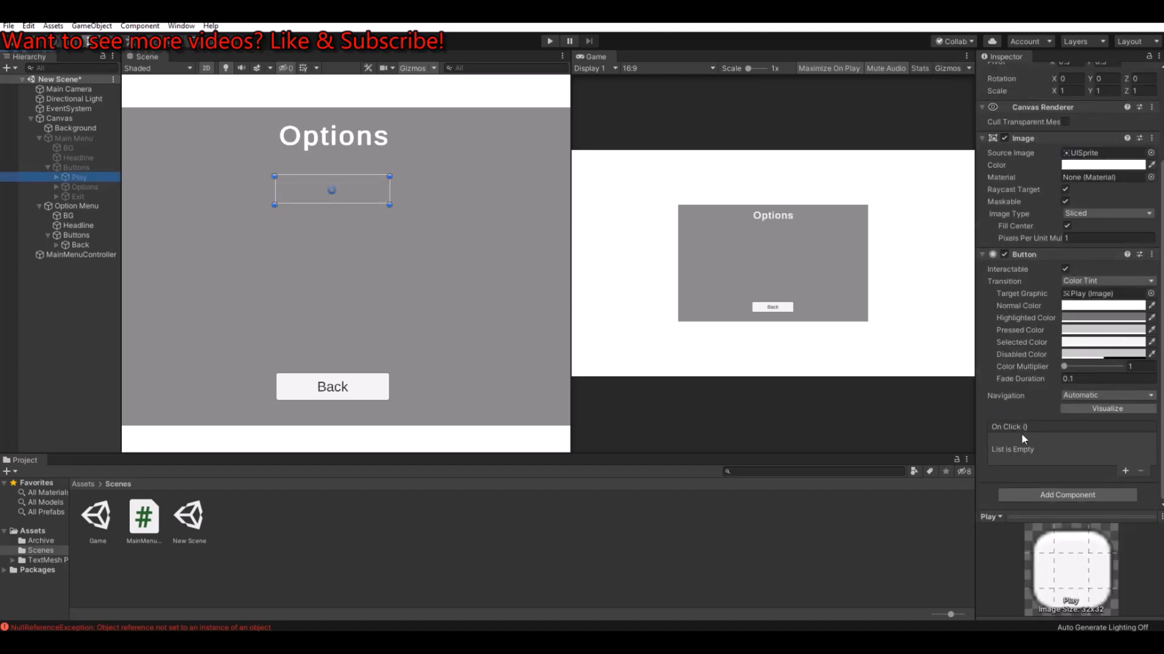
left_click(1125, 471)
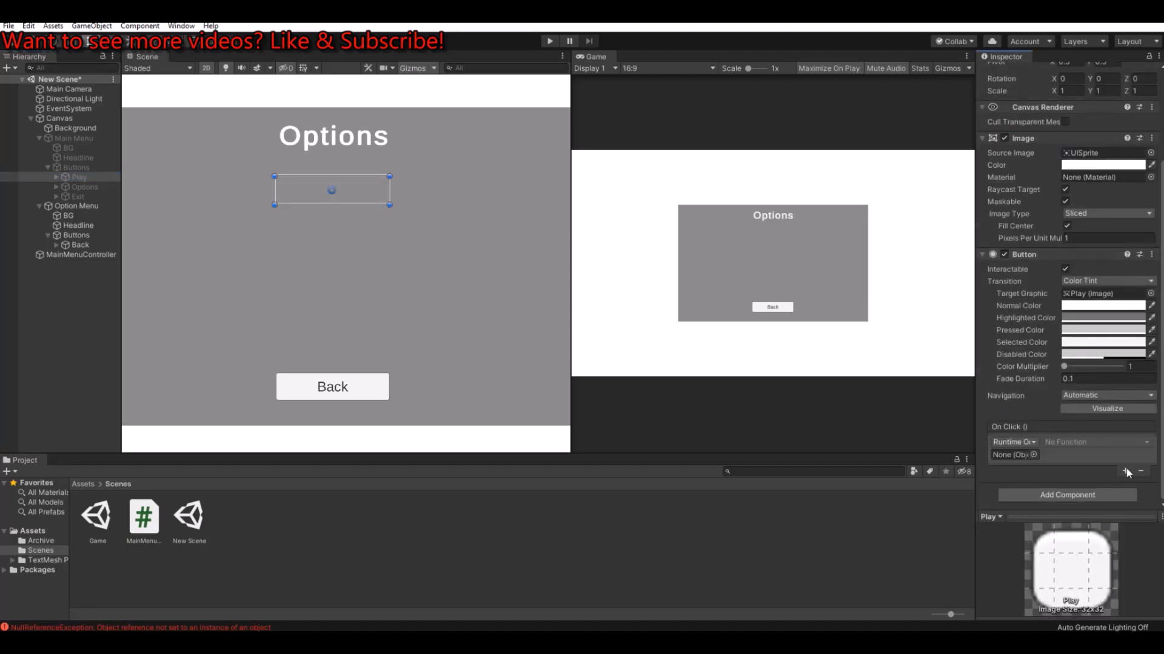
left_click(52, 255)
left_click_drag(52, 256, 1011, 455)
left_click(1065, 442)
mouse_move(1112, 502)
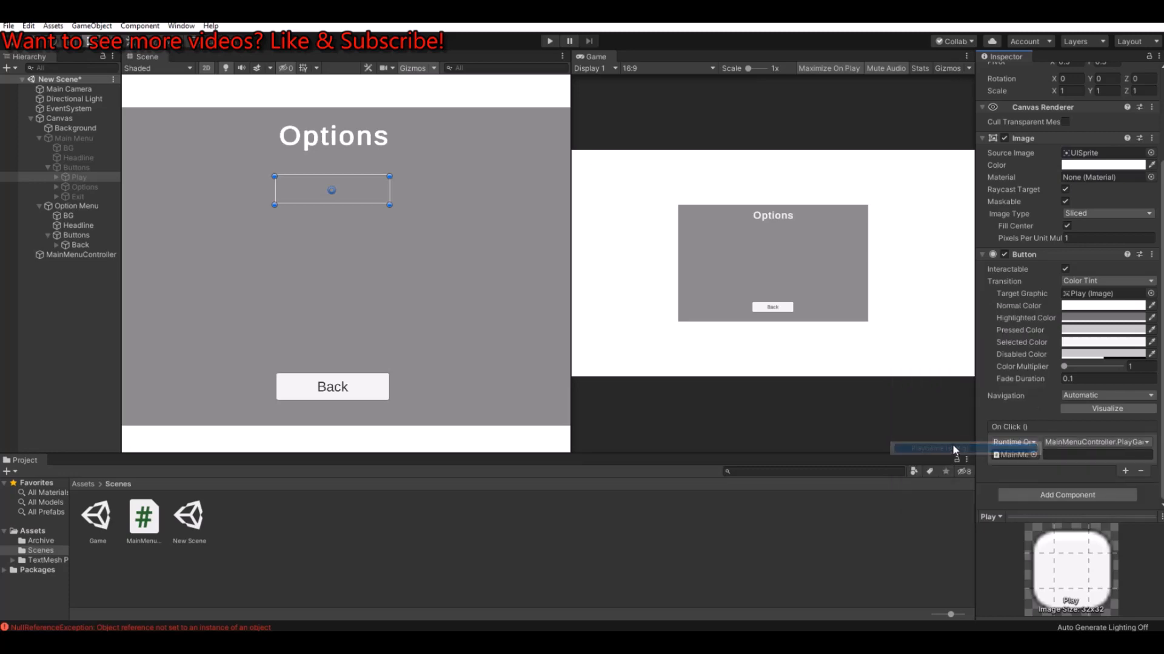
left_click(955, 449)
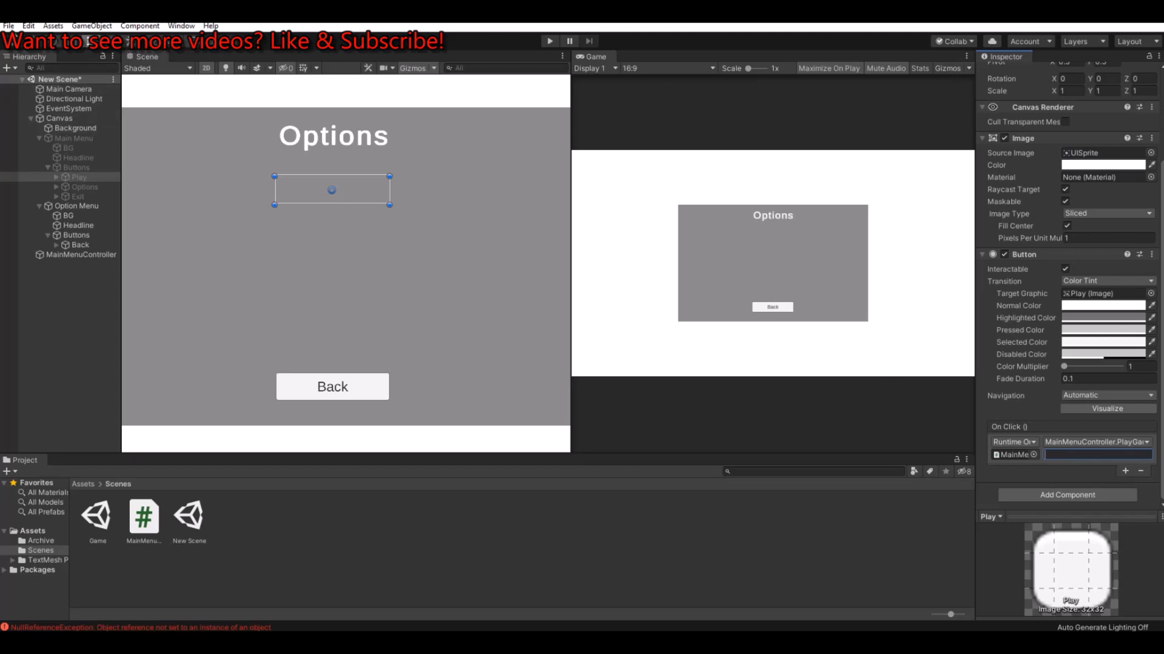
Step: Open the Build Settings, check which scenes are included in the build, and close them
left_click(9, 25)
left_click(46, 150)
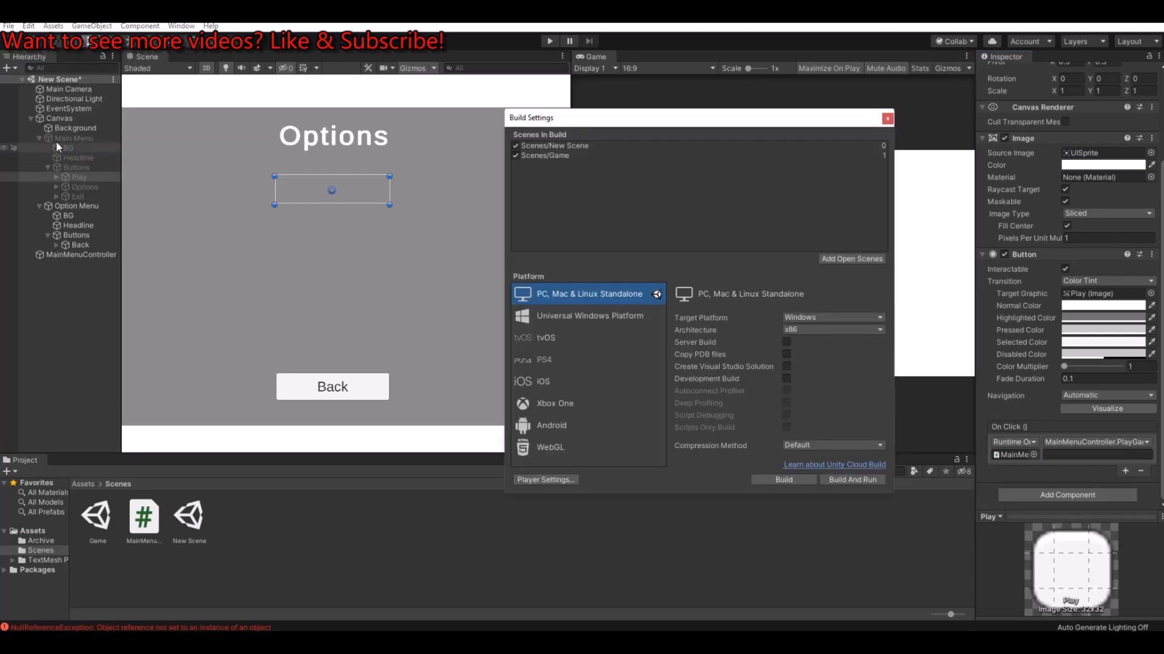
left_click(567, 147)
left_click(791, 156)
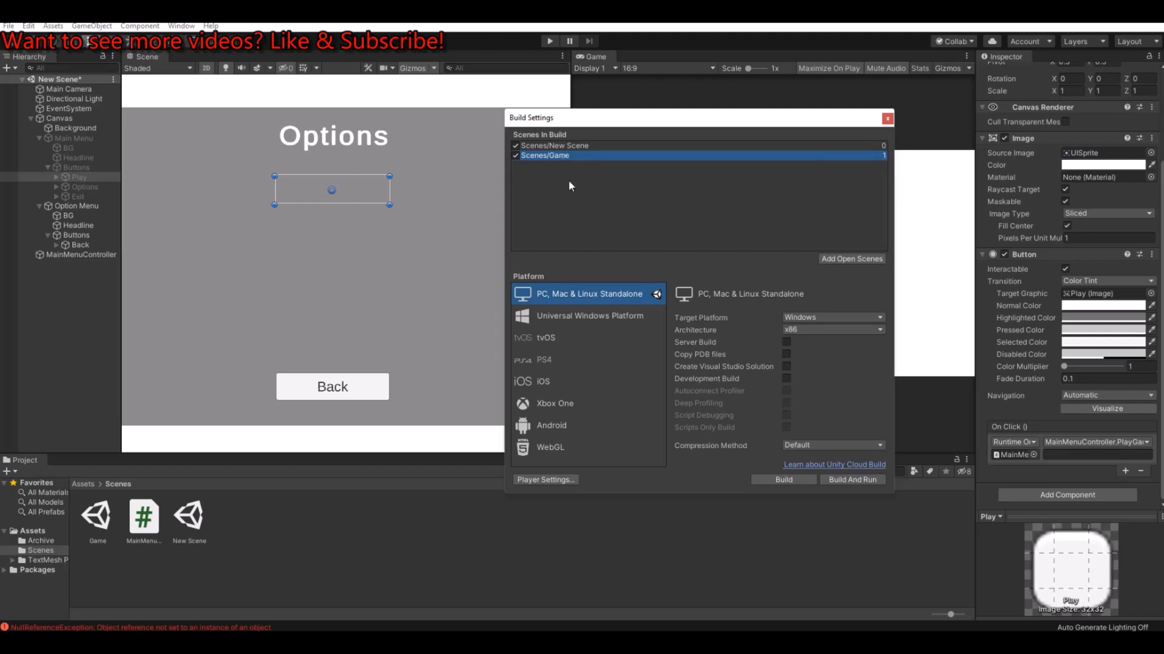
left_click(887, 119)
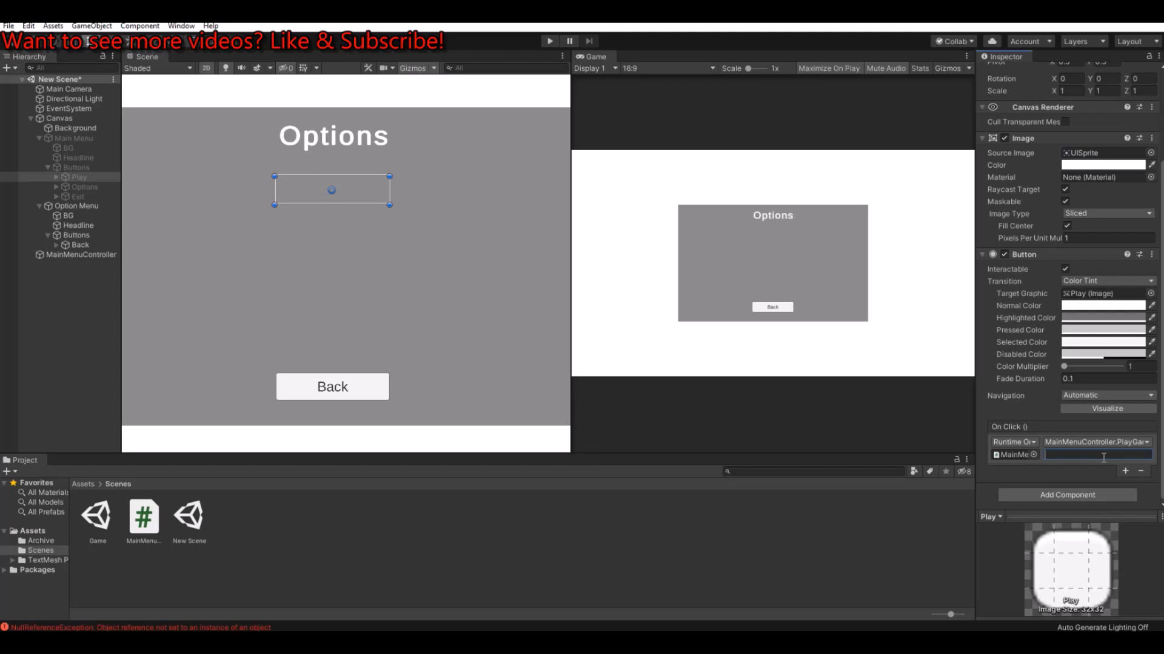
Step: Set the string argument of the Play button's PlayGame event to Game
type("Game")
left_click(100, 520)
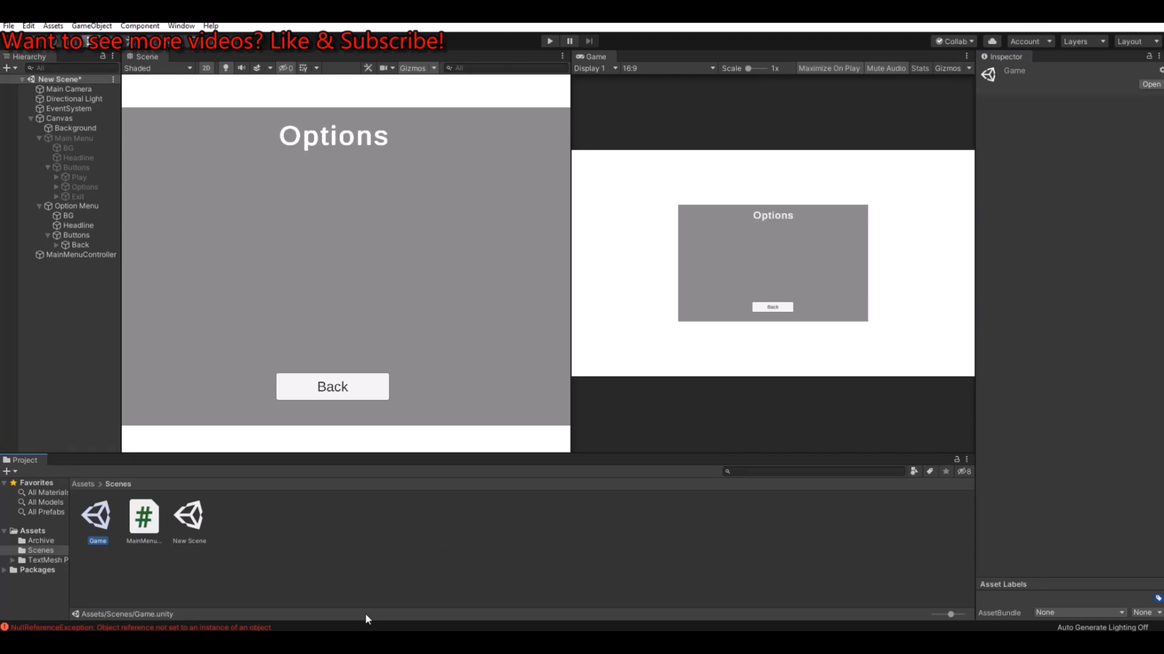
left_click(965, 461)
mouse_move(1026, 552)
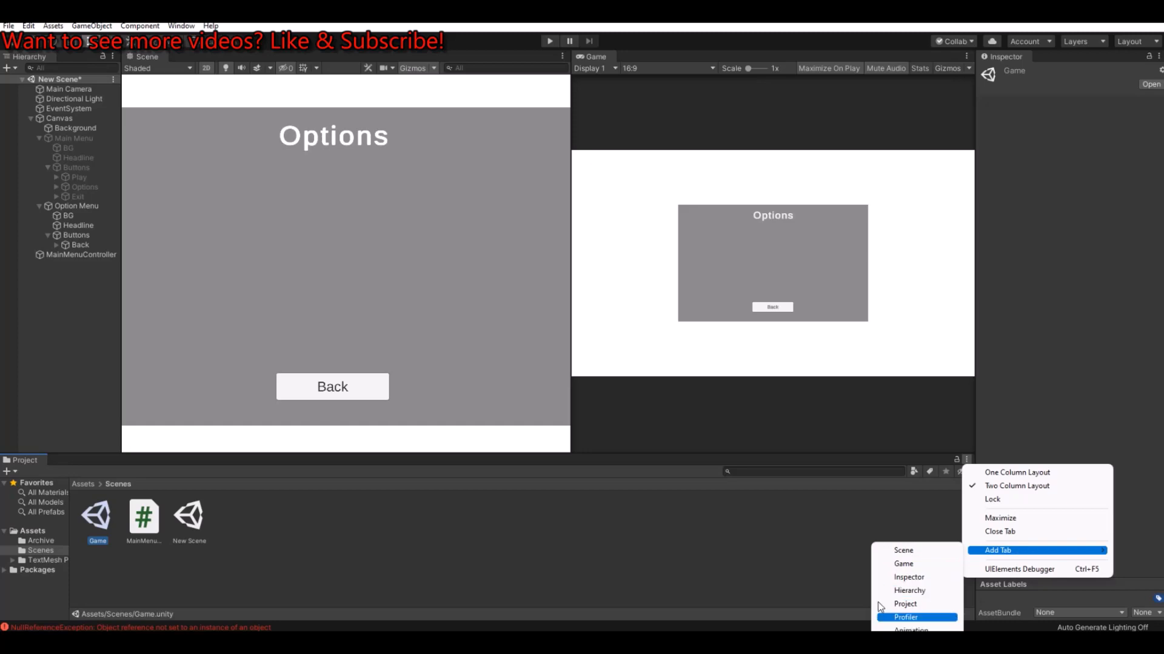
left_click(957, 463)
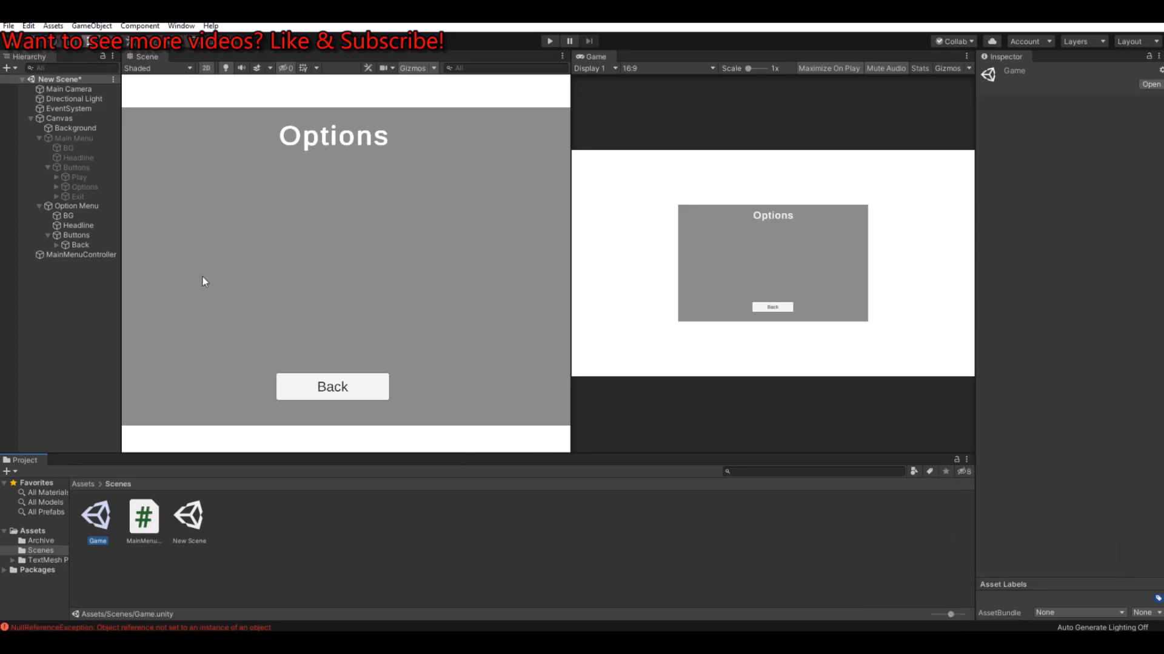
Step: Select the main menu's Play button again and check its On Click event settings
left_click(67, 177)
scroll(1107, 361, "down", 5)
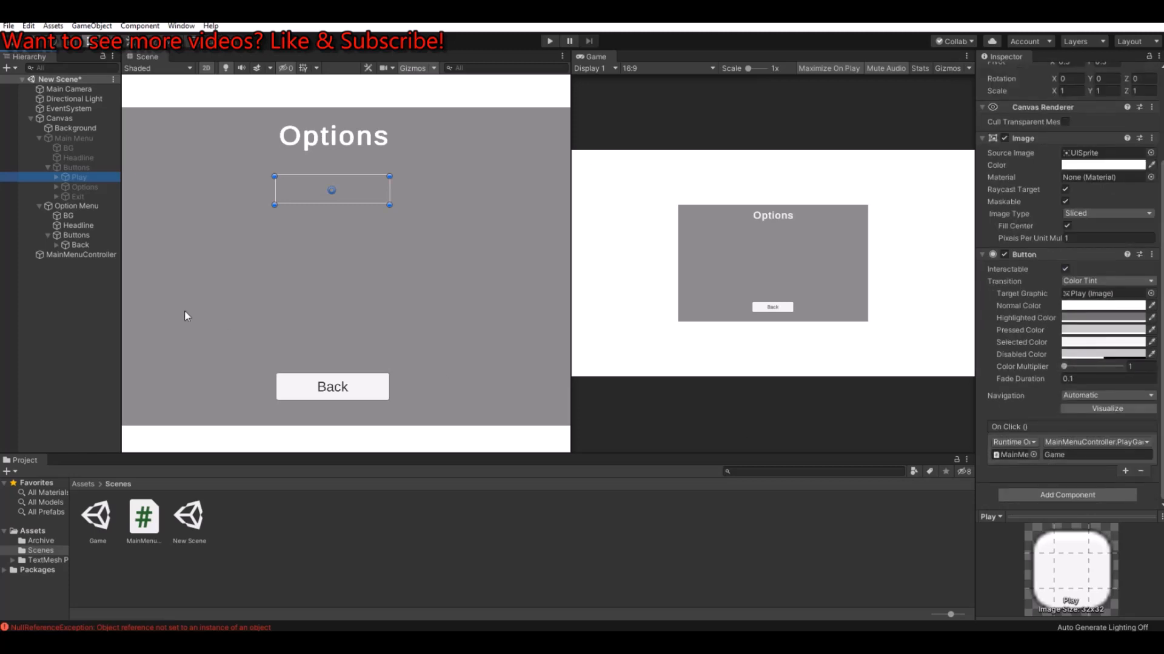
Step: Open the Build Settings again, check the Game scene's entry in the build list, and close them
left_click(8, 26)
left_click(42, 150)
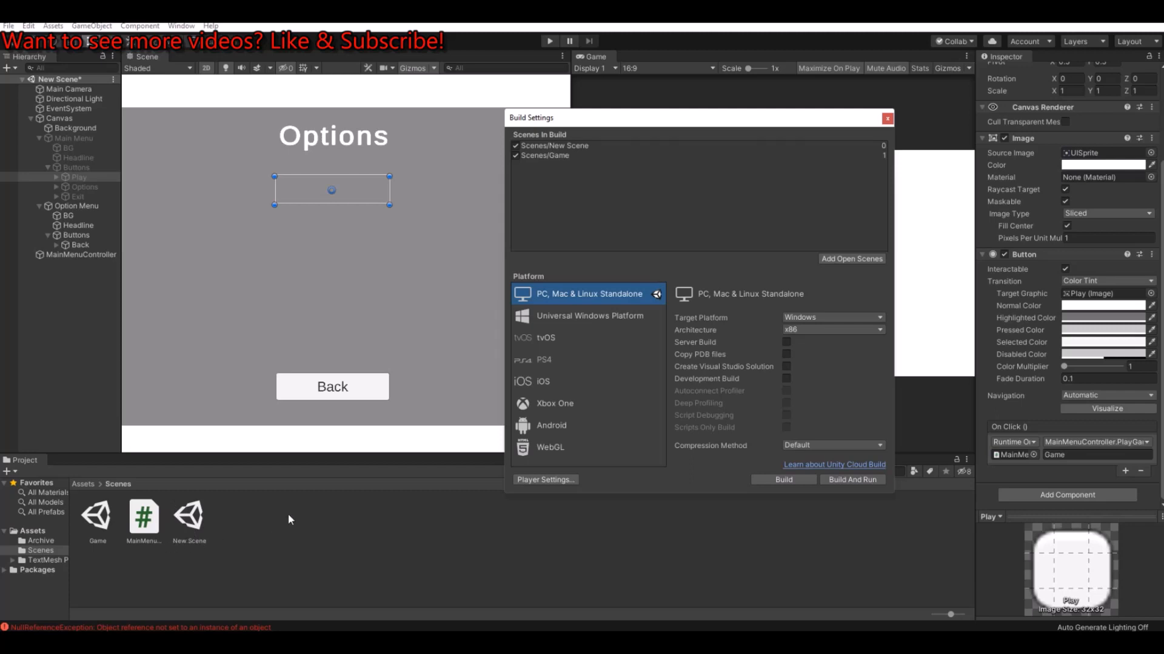
left_click(558, 156)
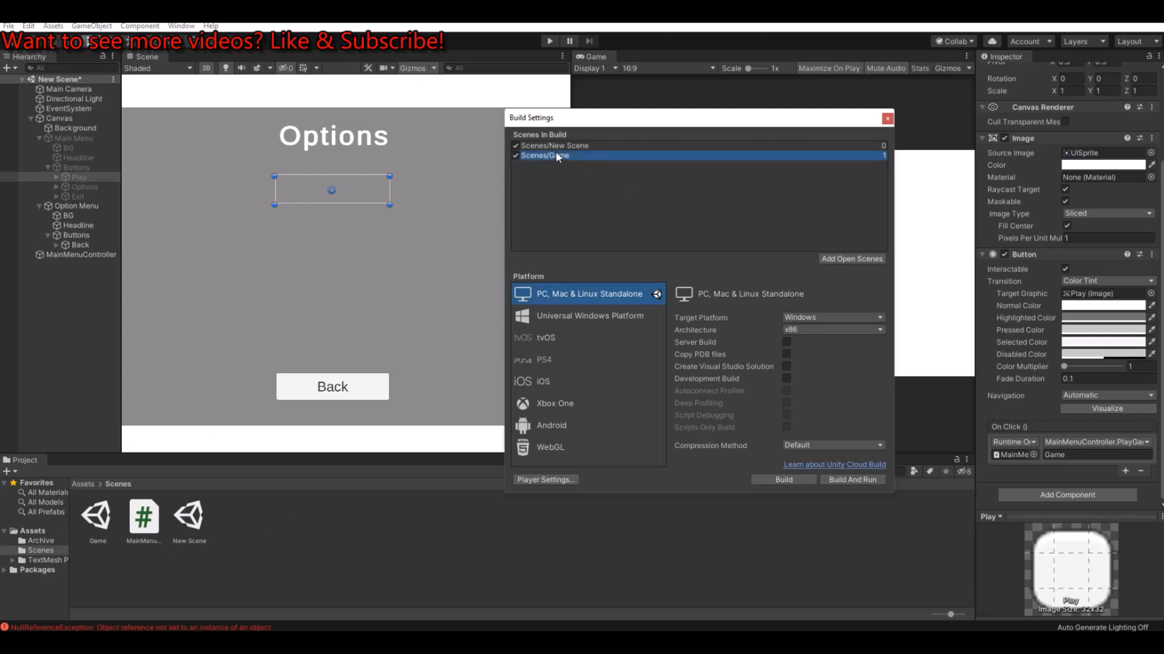
left_click(887, 119)
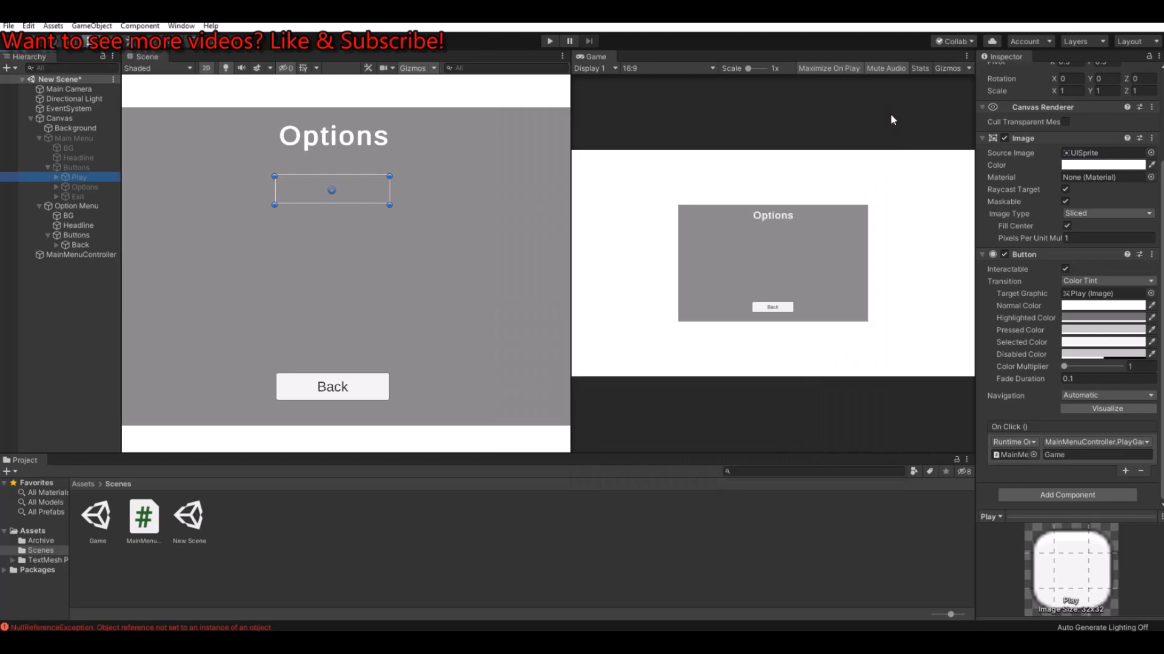
Step: Play-test the menu by opening Options, going back and starting the game, then stop play mode
left_click(549, 41)
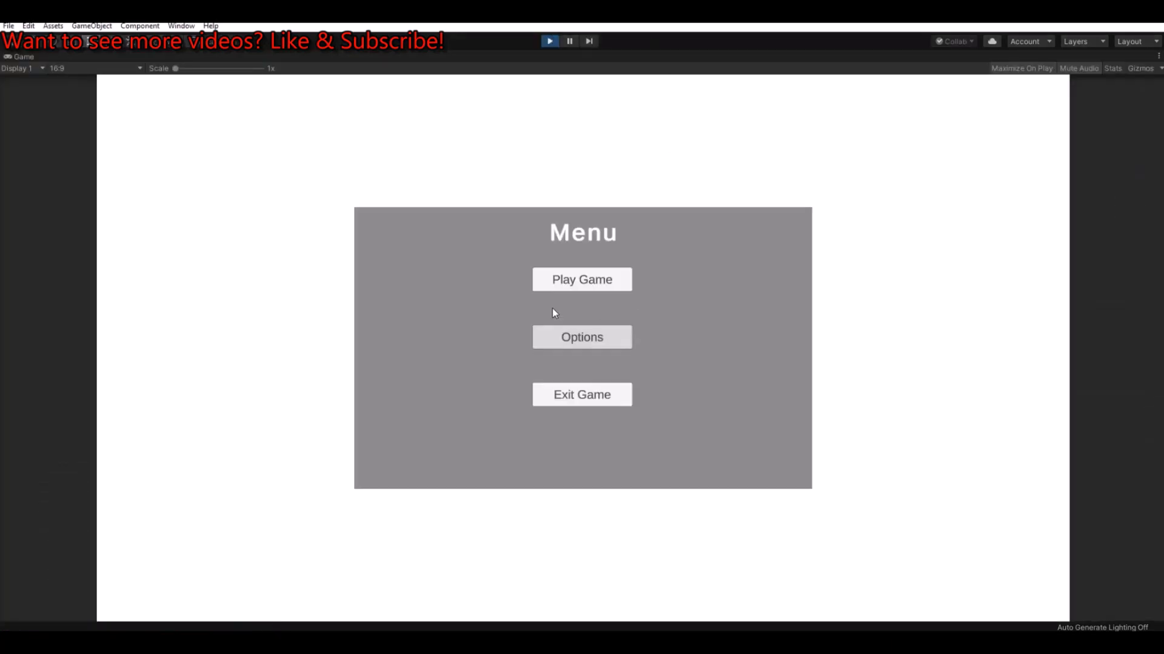
left_click(576, 344)
left_click(593, 459)
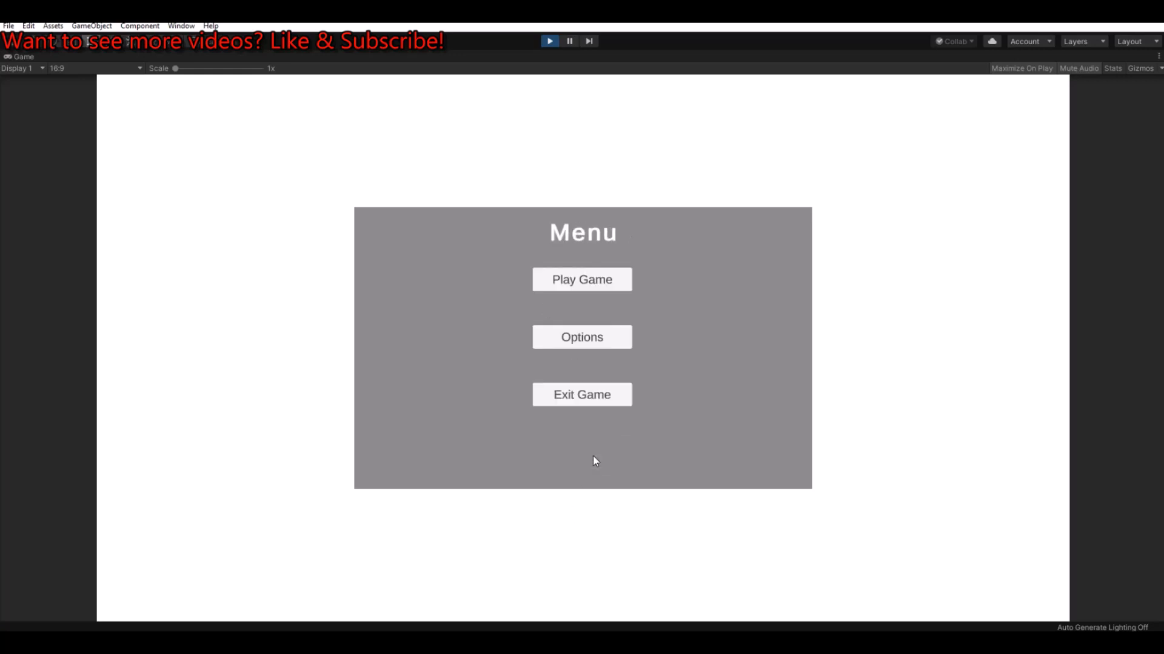
left_click(585, 284)
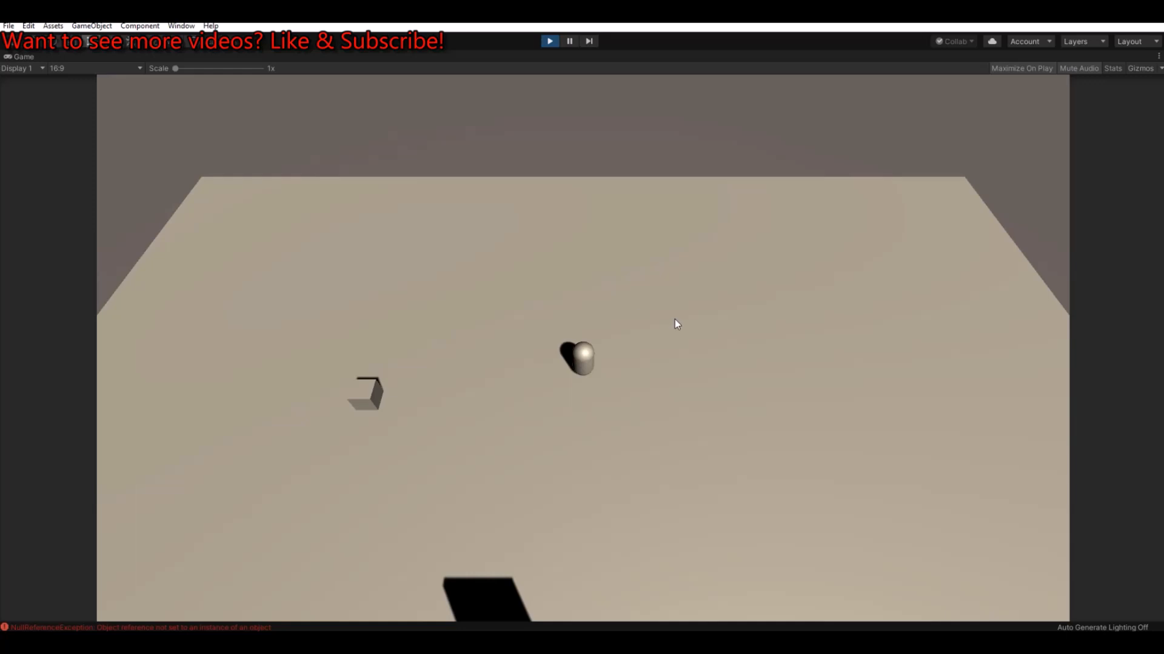
left_click(550, 42)
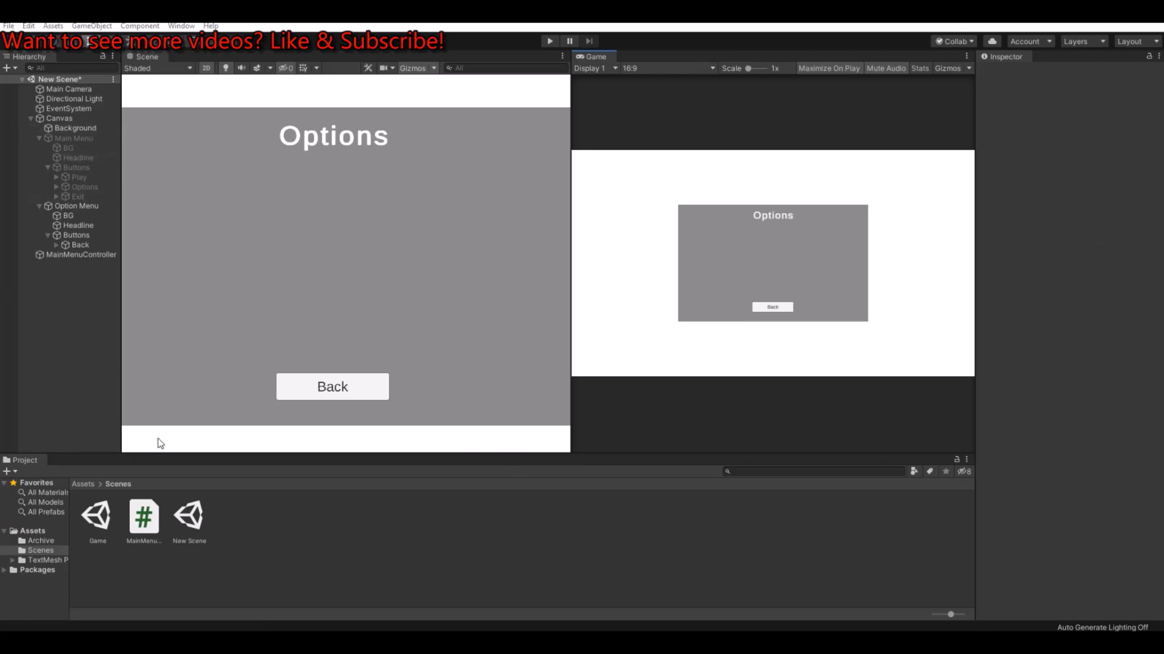
Step: Open the MainMenuController script in Visual Studio and add an empty public void QuitGame() method below PlayGame
double_click(144, 519)
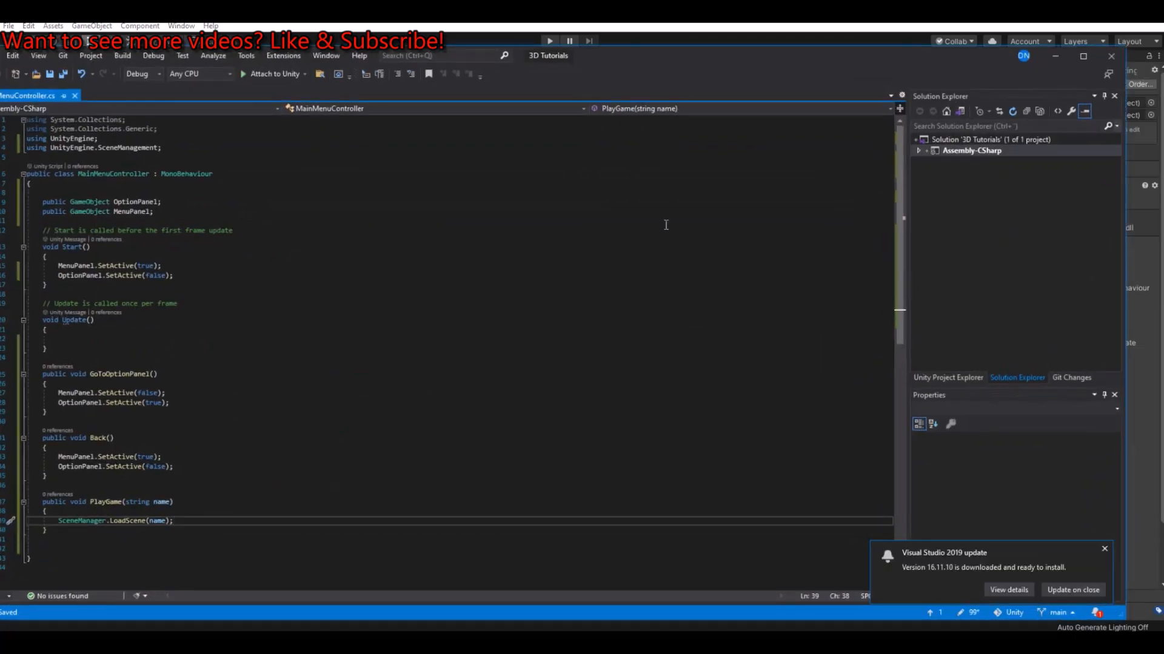
scroll(200, 384, "down", 3)
left_click(63, 447)
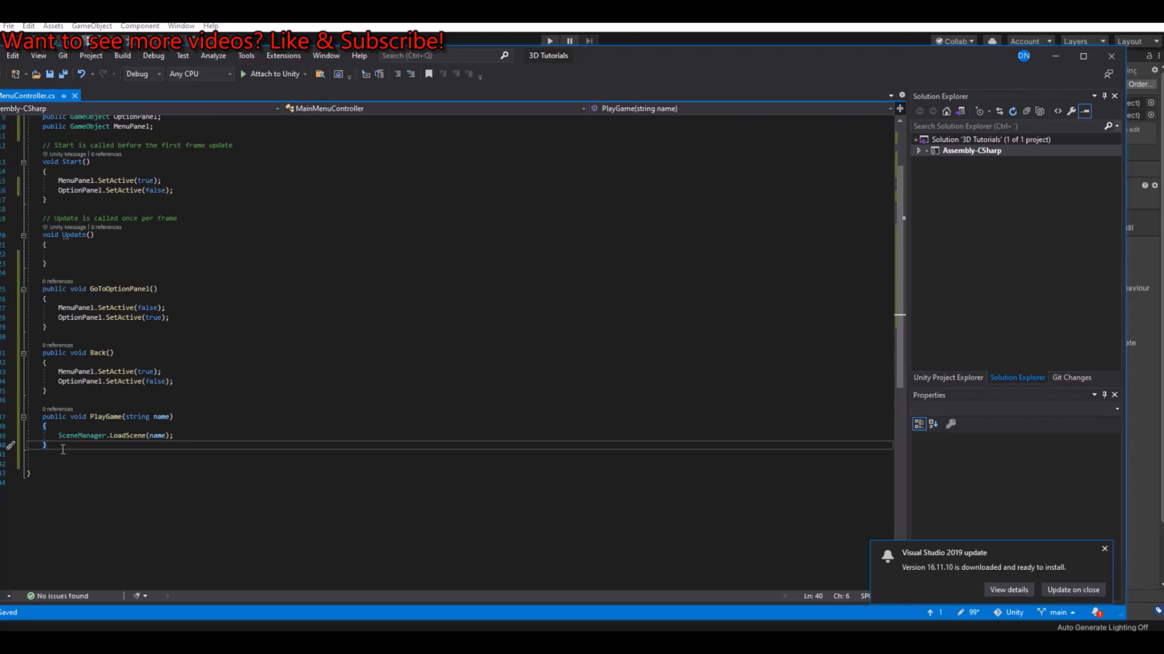
key("Return")
key("Return")
type("public voi")
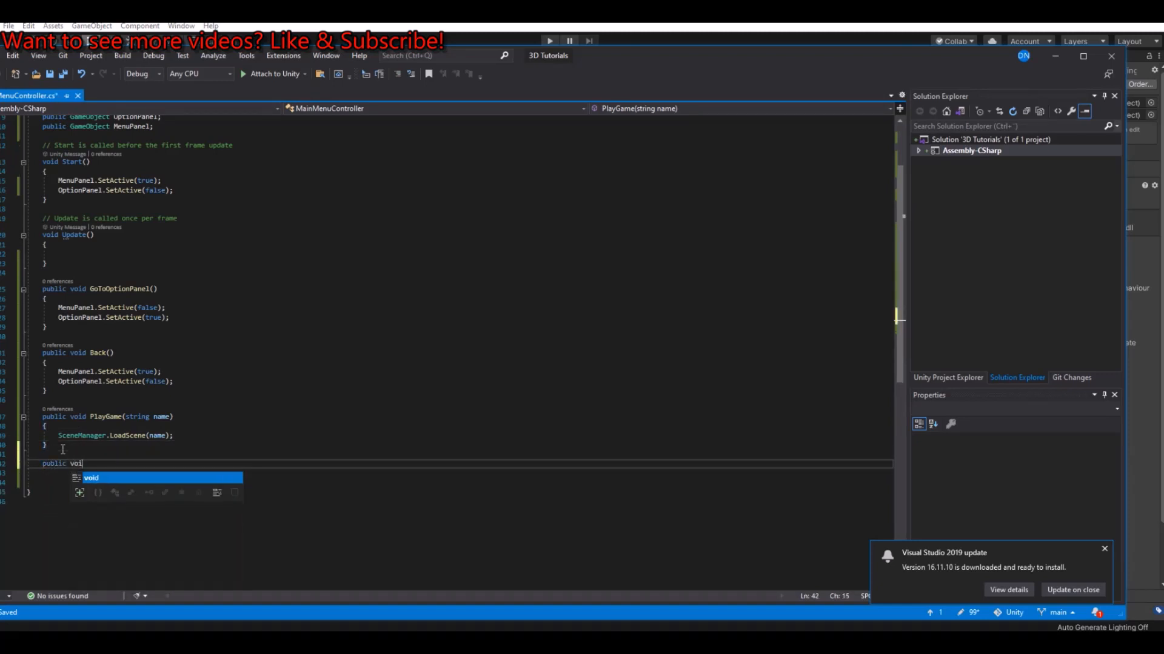
type("d QuitG")
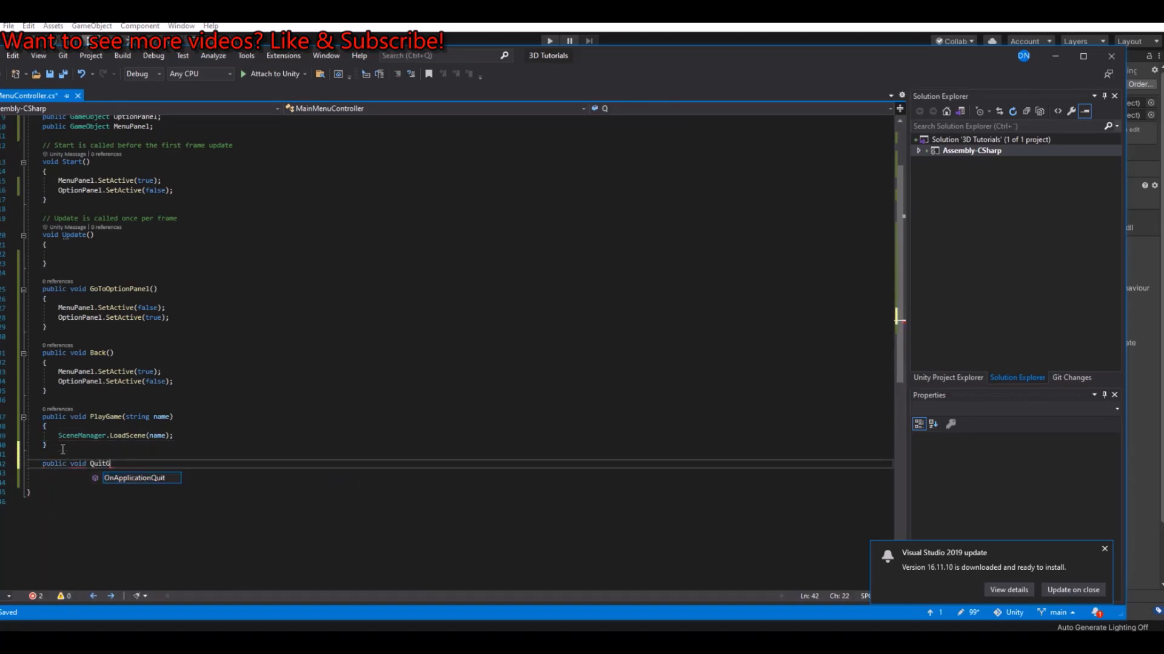
type("ame()")
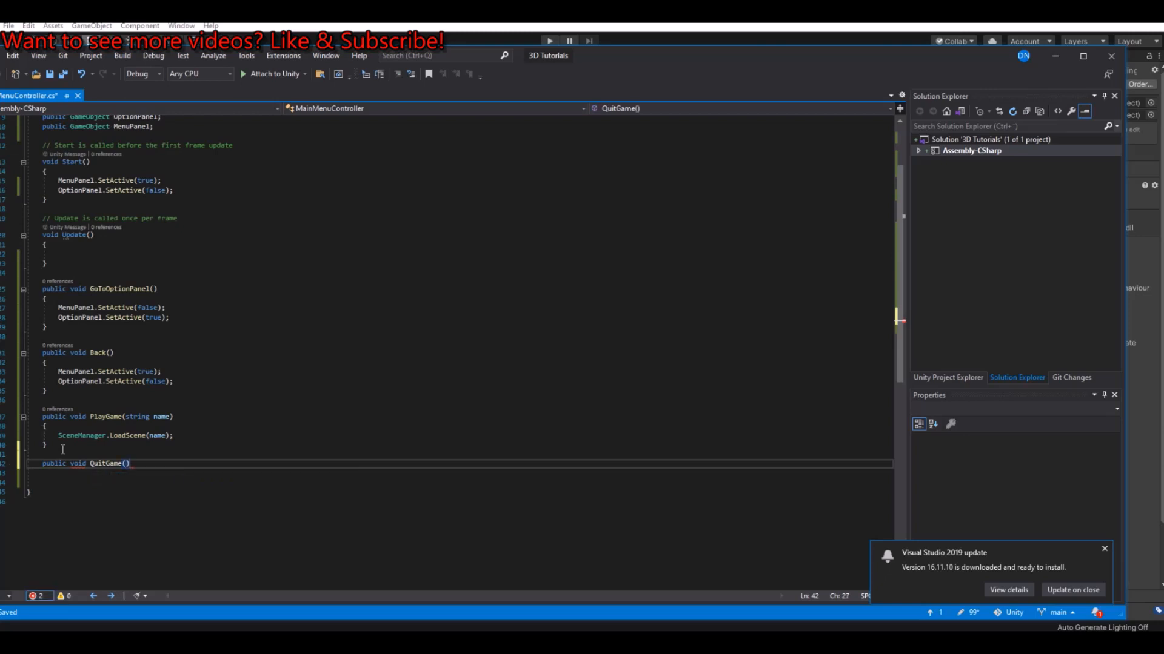
key("Return")
type("{")
key("Return")
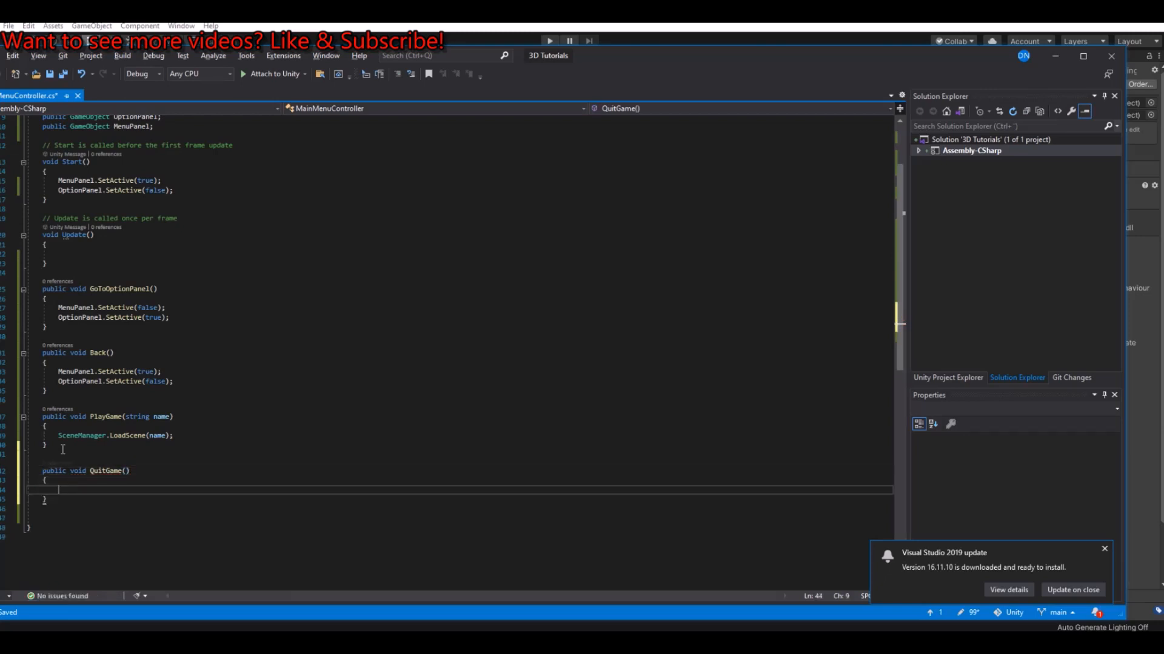
Step: Call Application.Quit(); inside the QuitGame method
type("Appli")
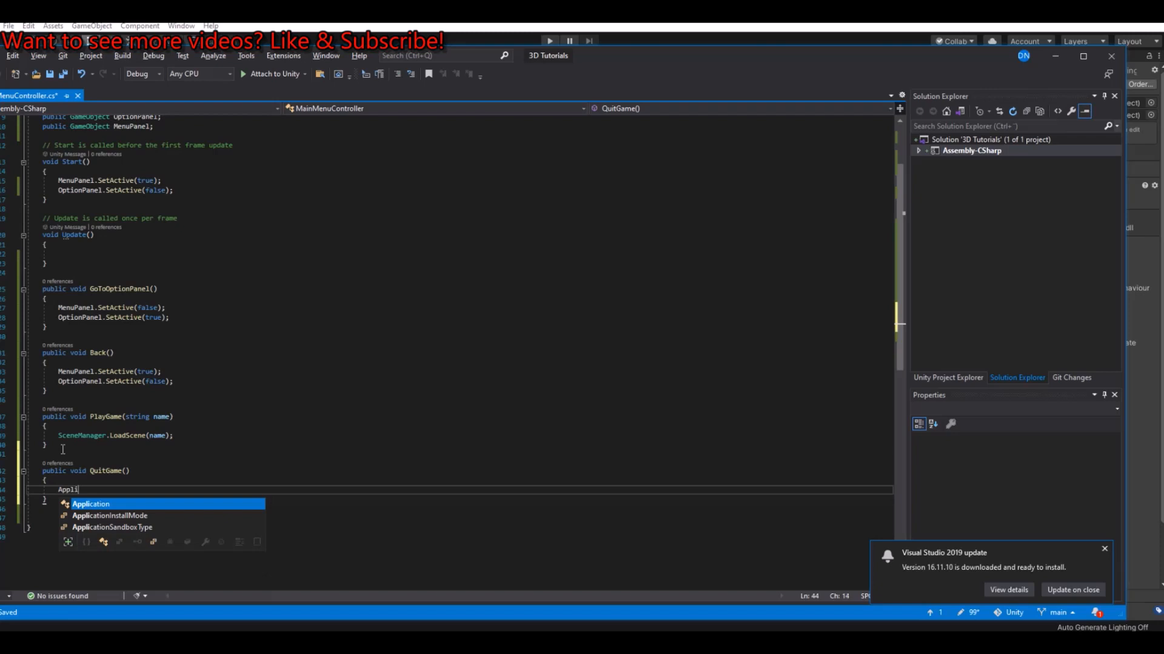
key("Tab")
type(".Q")
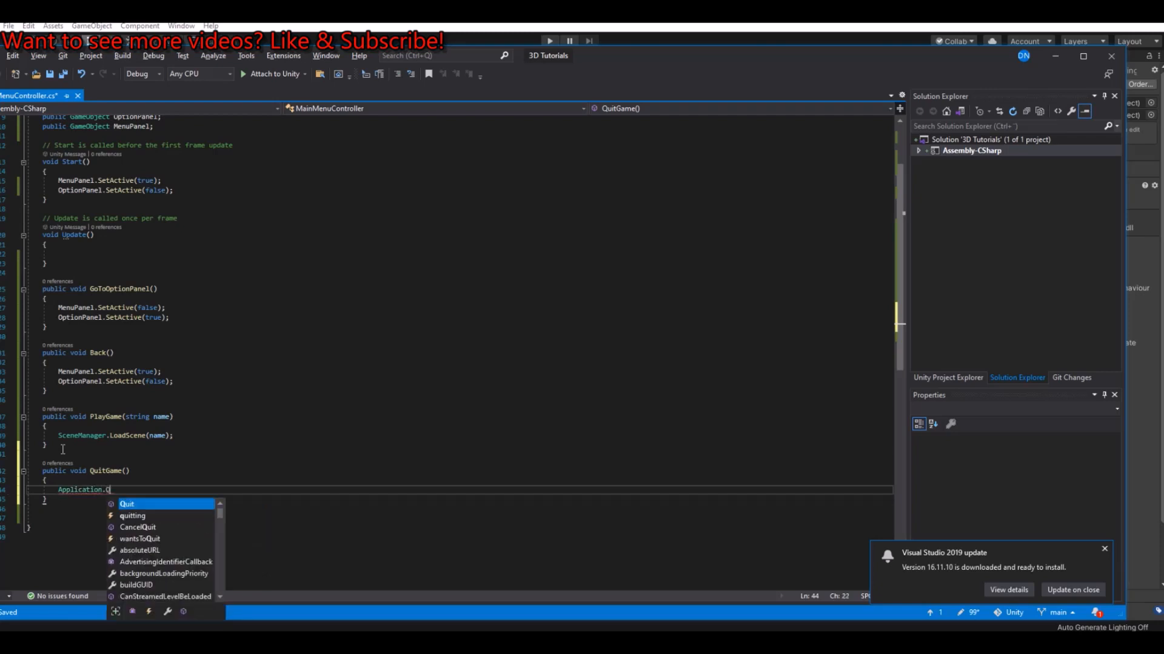
type("uit()")
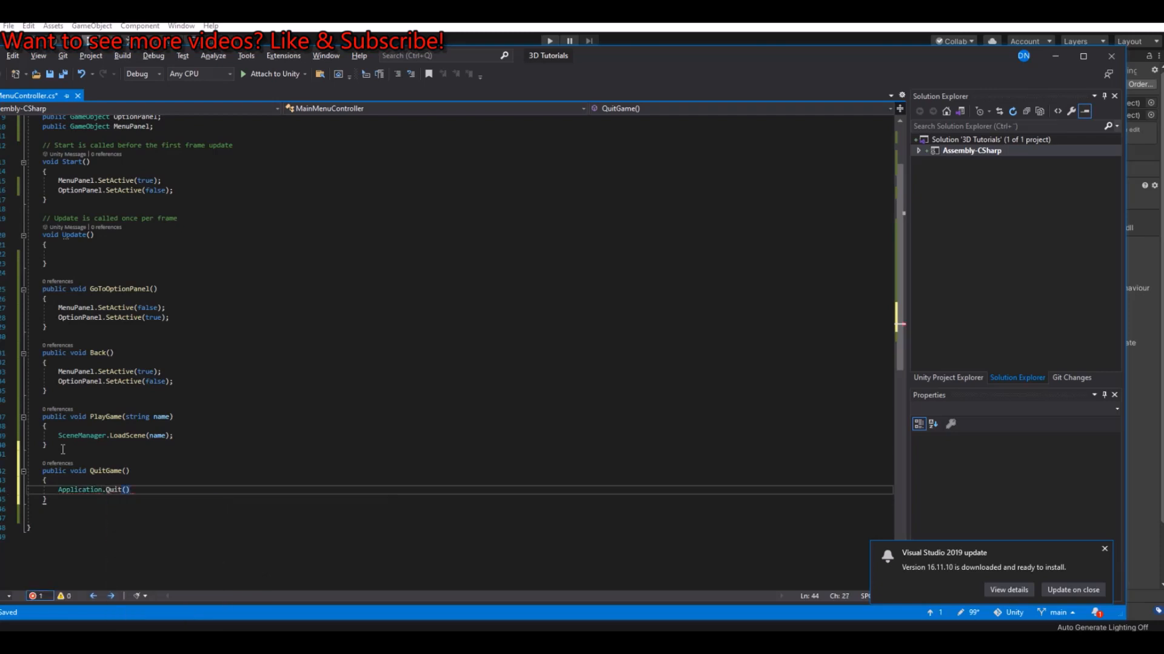
type(";")
key("Return")
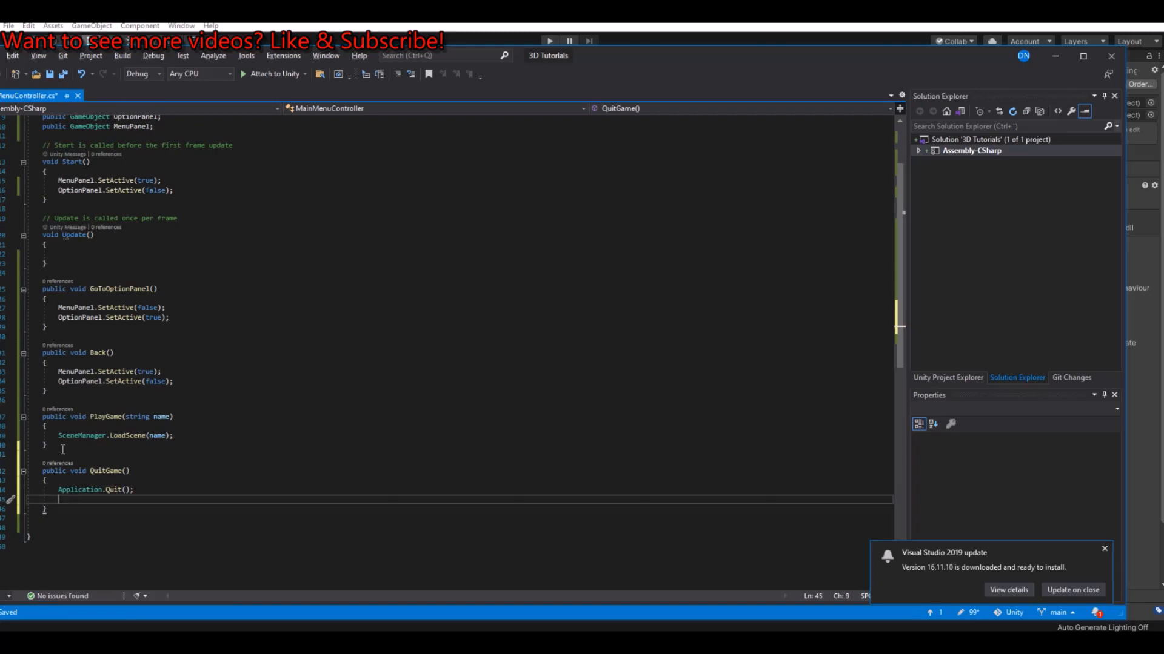
Step: Add Debug.Log("Quit Game"); with a //debug comment below the quit call in QuitGame and save the script
type("Debug.")
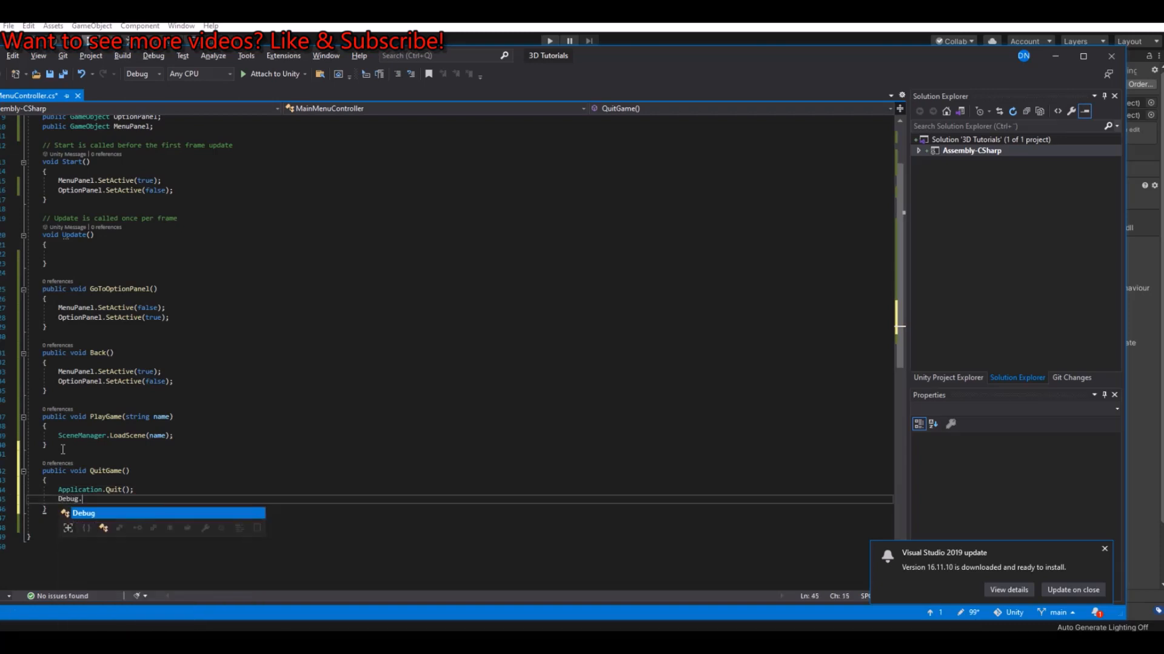
type("Log(\"")
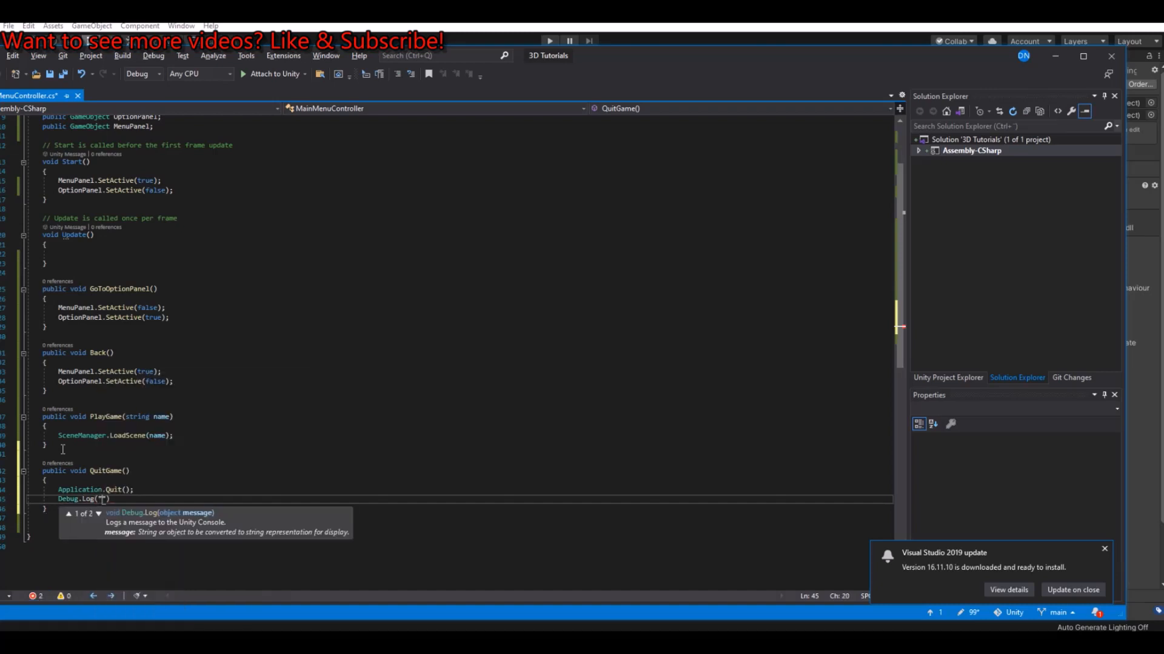
type("Quit Game\");")
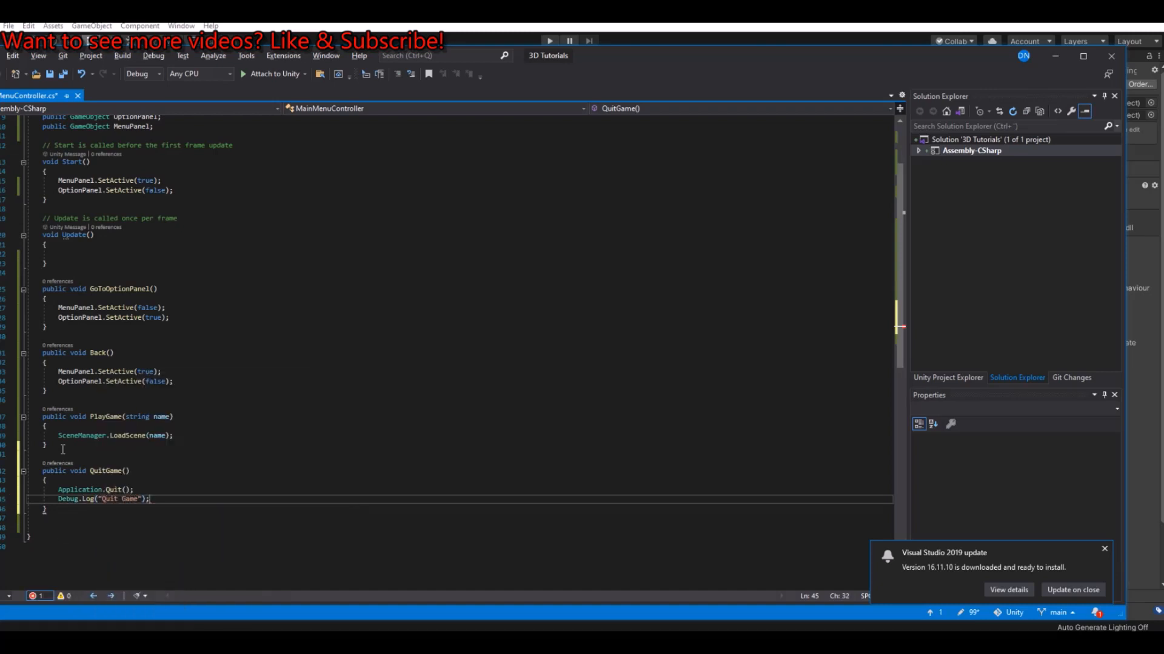
type(" //debug")
left_click(63, 74)
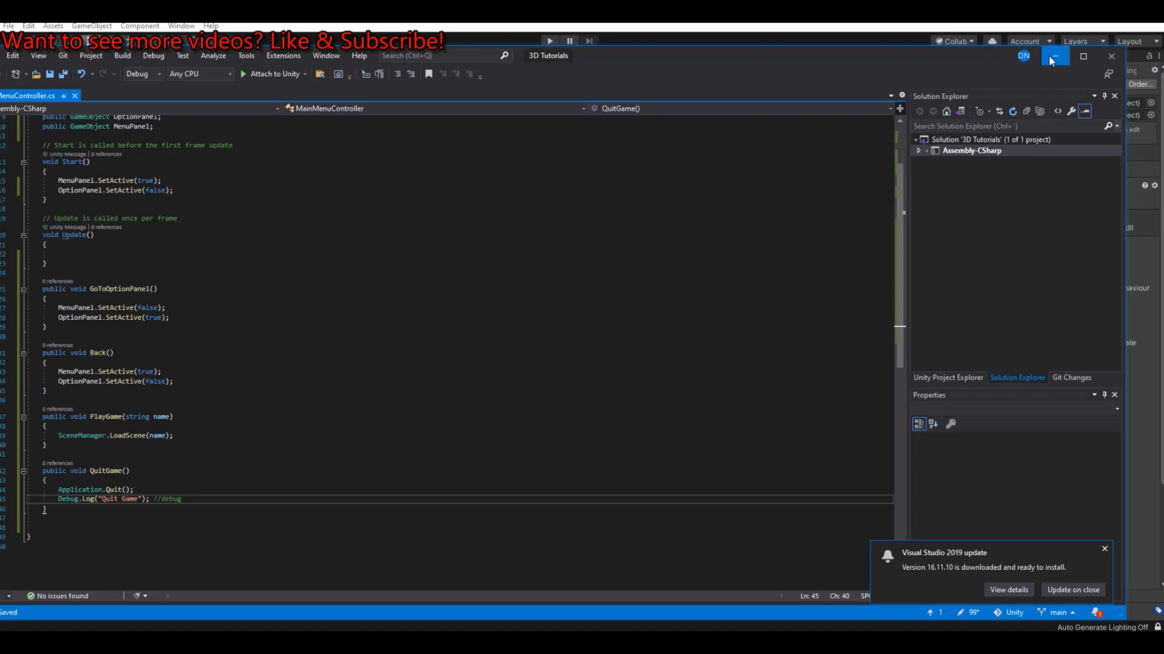
Step: Return to Unity and add an On Click event to the main menu's Exit button that calls MainMenuController.QuitGame
left_click(1054, 56)
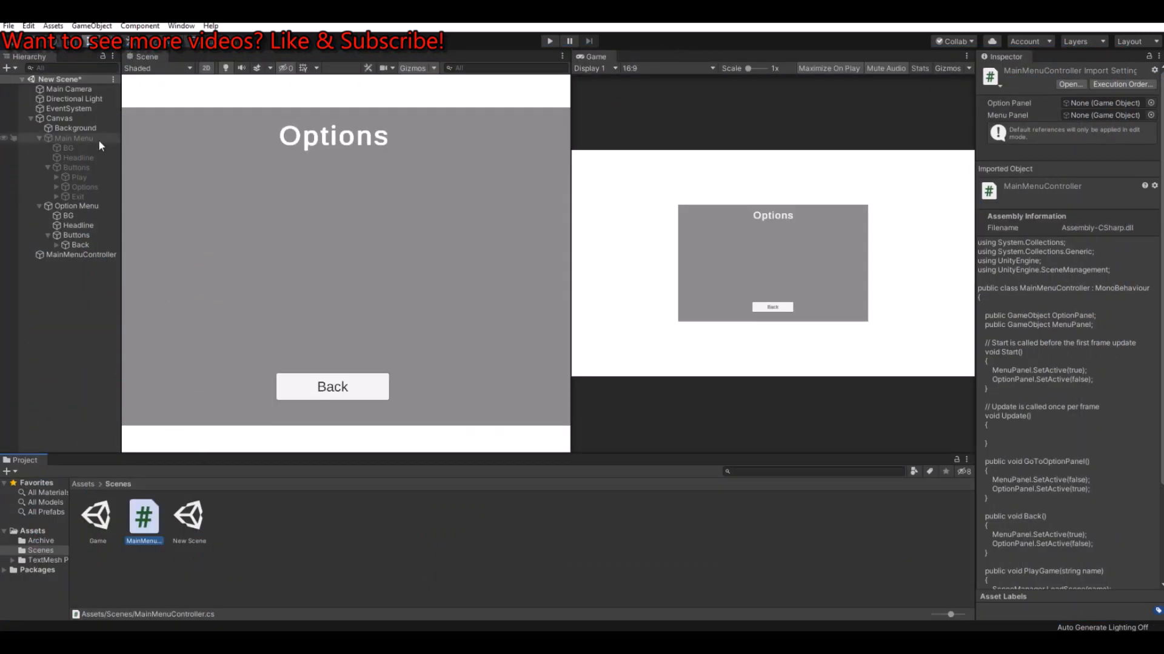
left_click(77, 196)
scroll(1137, 291, "down", 5)
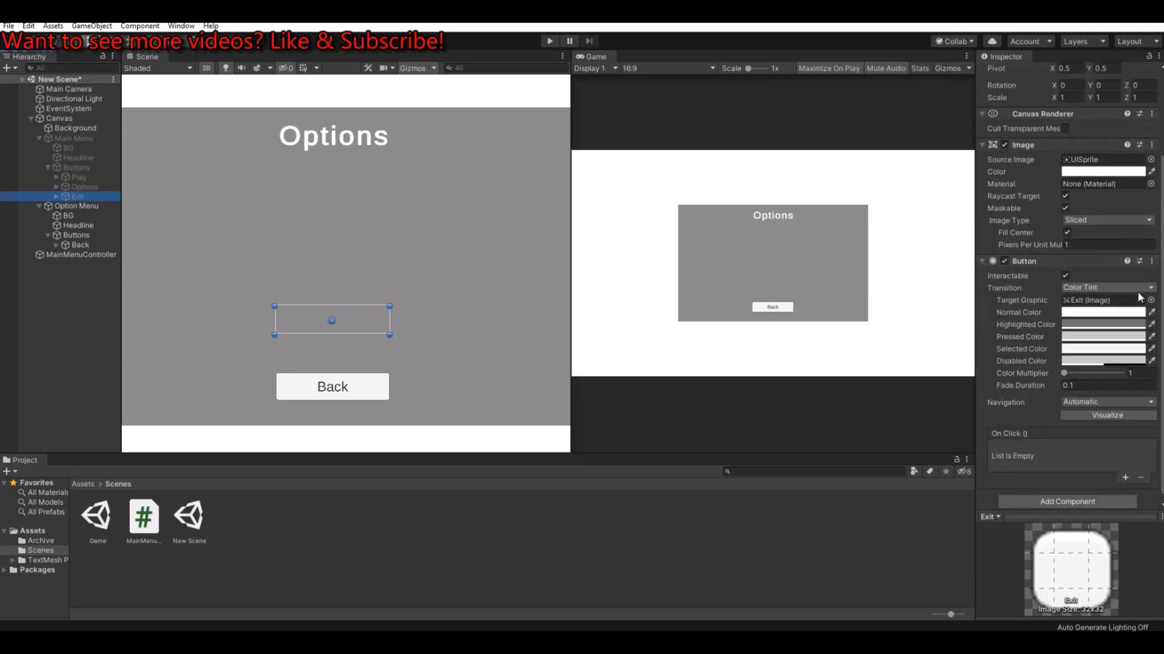
left_click(1125, 472)
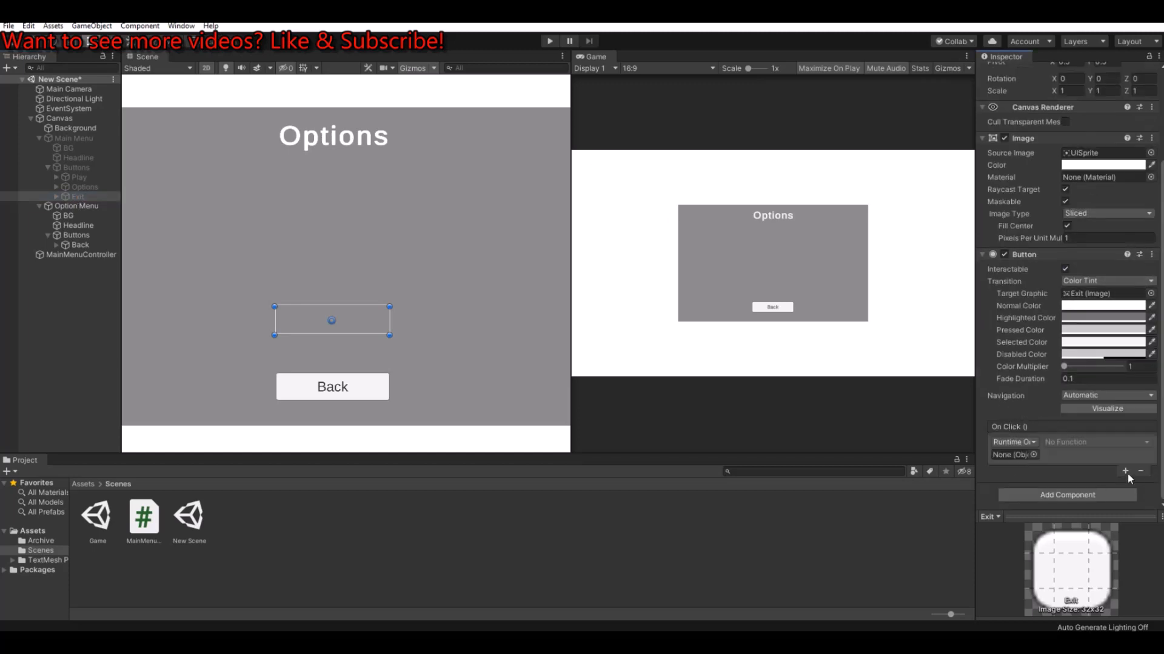
left_click_drag(70, 255, 1009, 455)
left_click(1074, 445)
mouse_move(1098, 502)
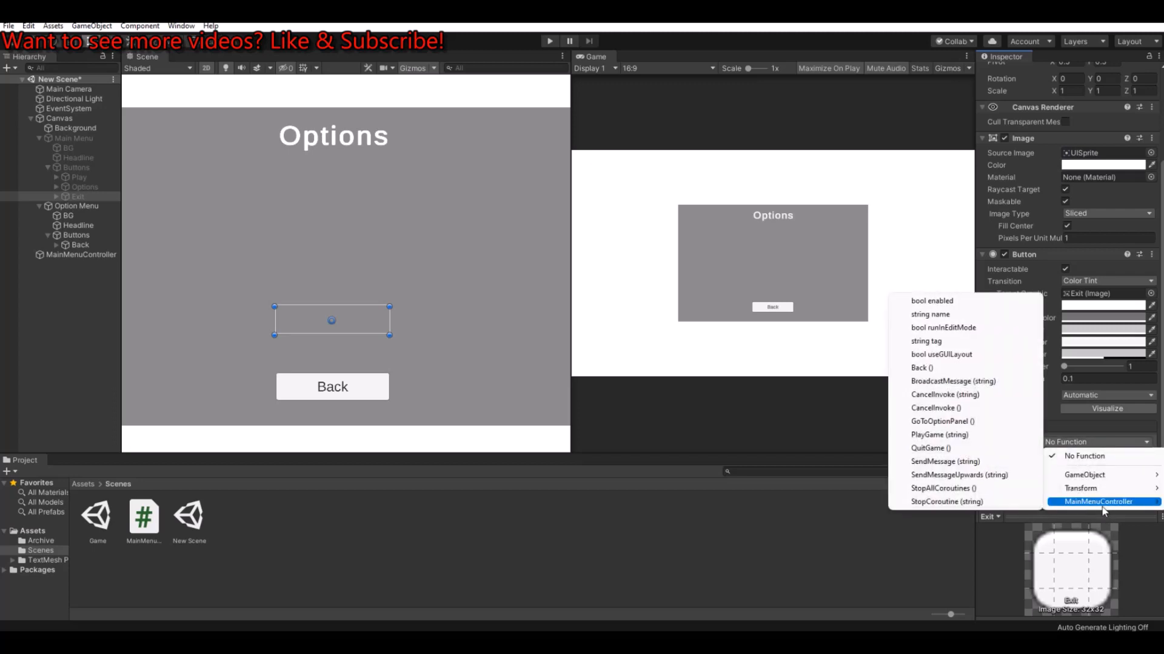
left_click(941, 448)
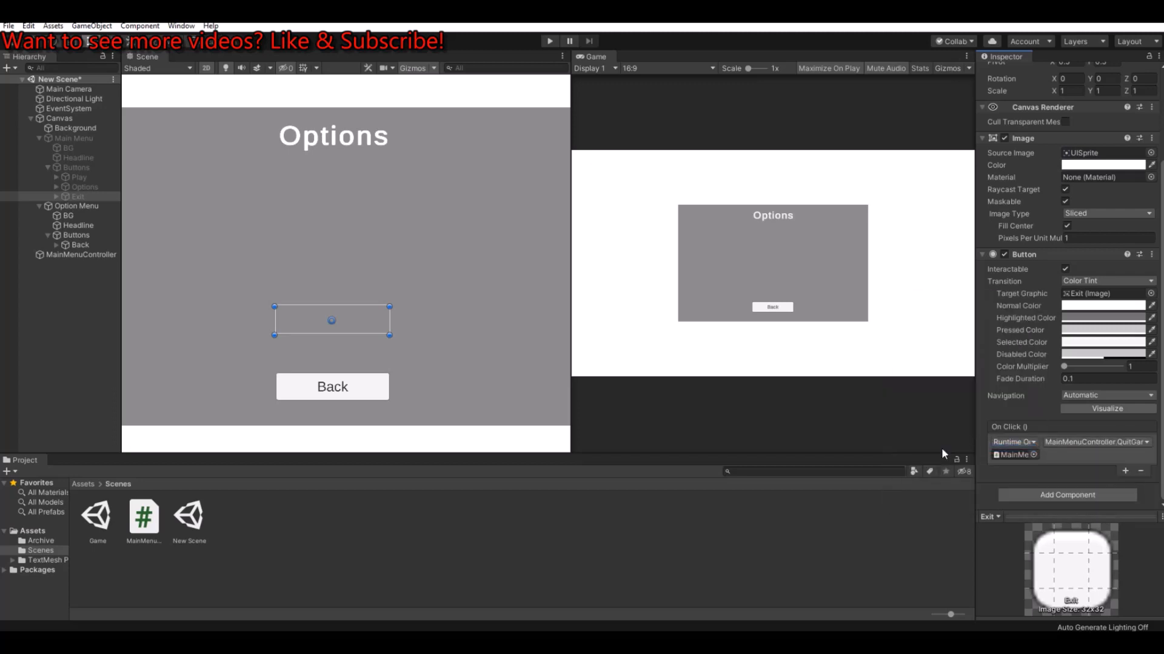
Step: Play-test the Exit Game and Options buttons in the menu, then stop play mode
left_click(548, 41)
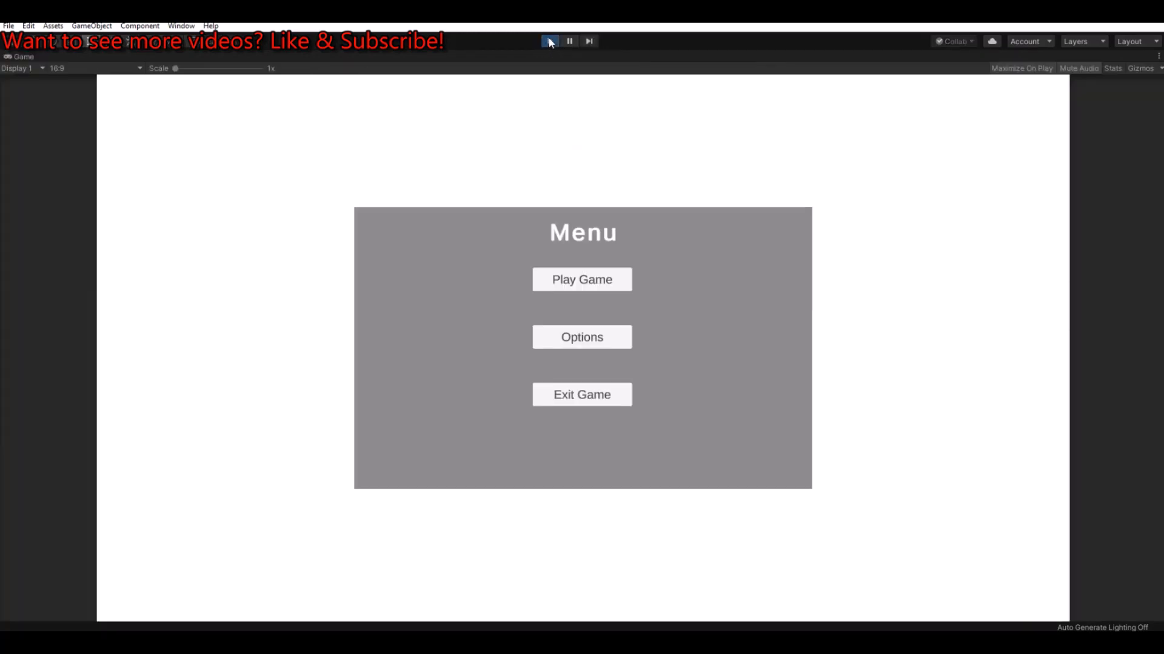
left_click(598, 399)
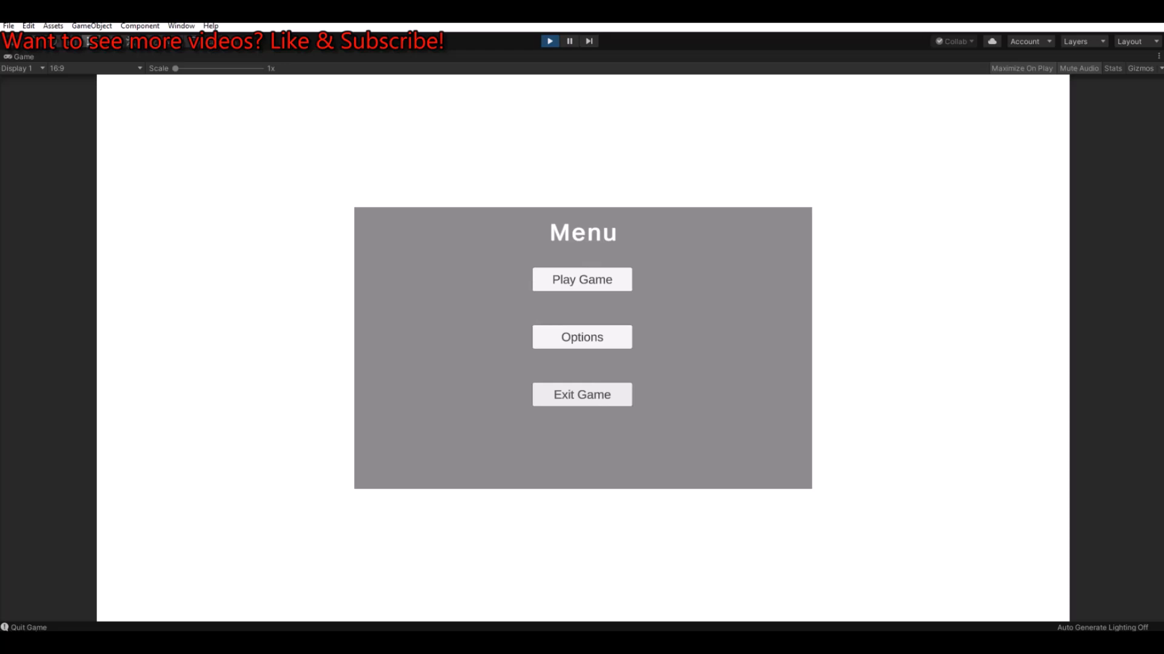
left_click(612, 337)
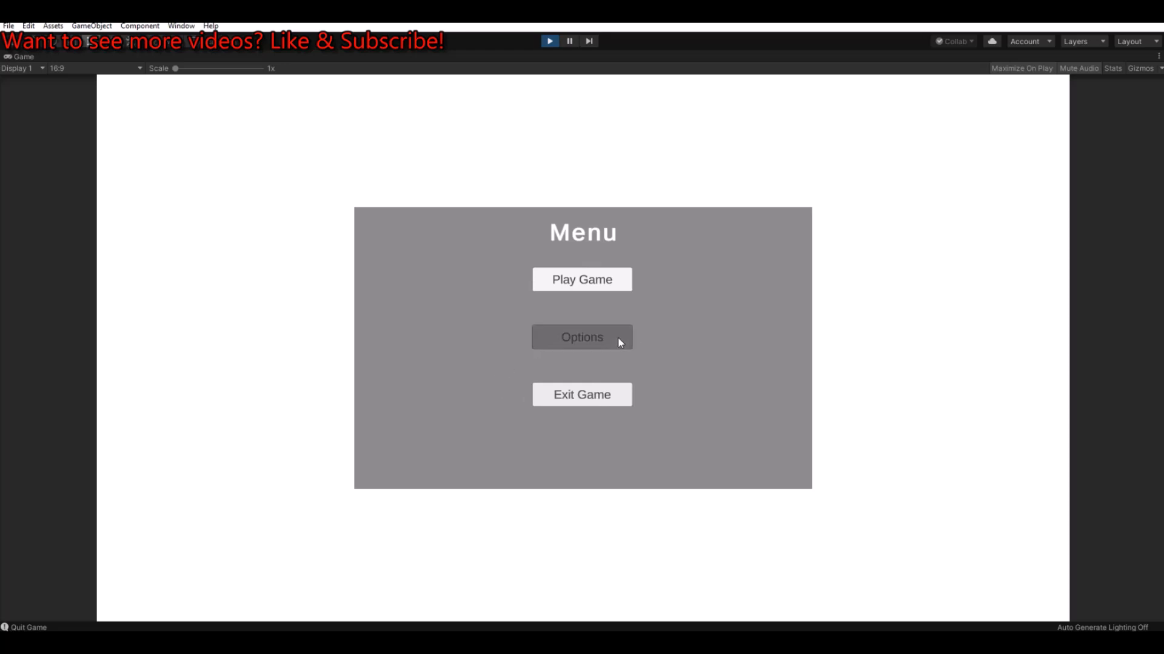
left_click(548, 40)
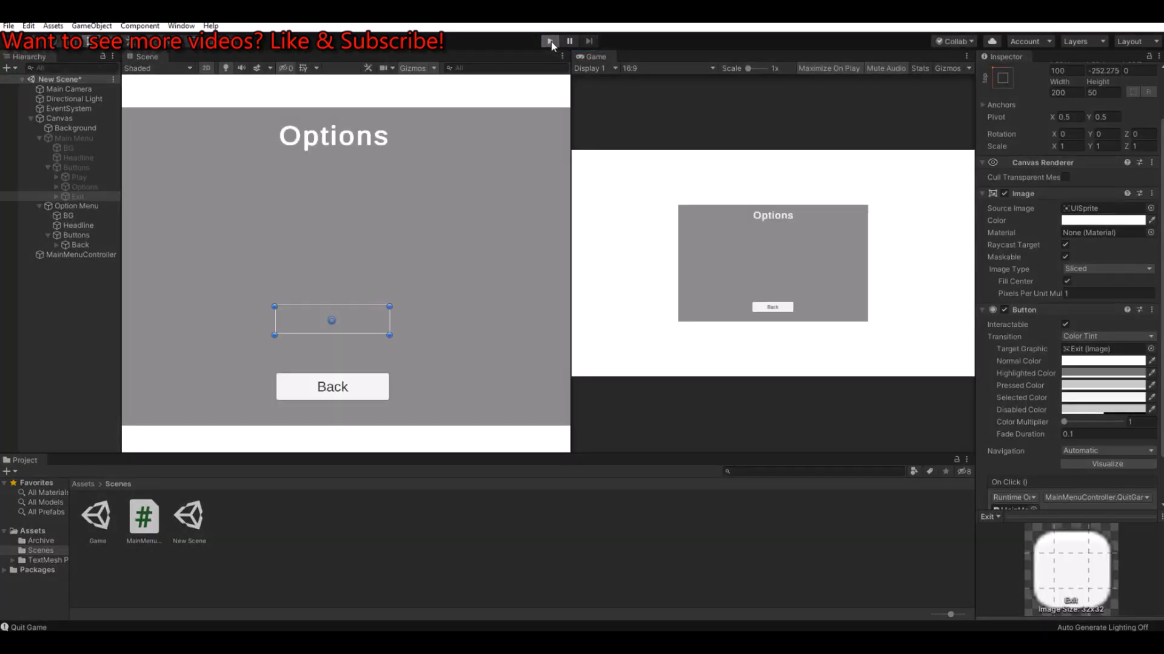
Step: Start play mode again to test the menu
left_click(551, 41)
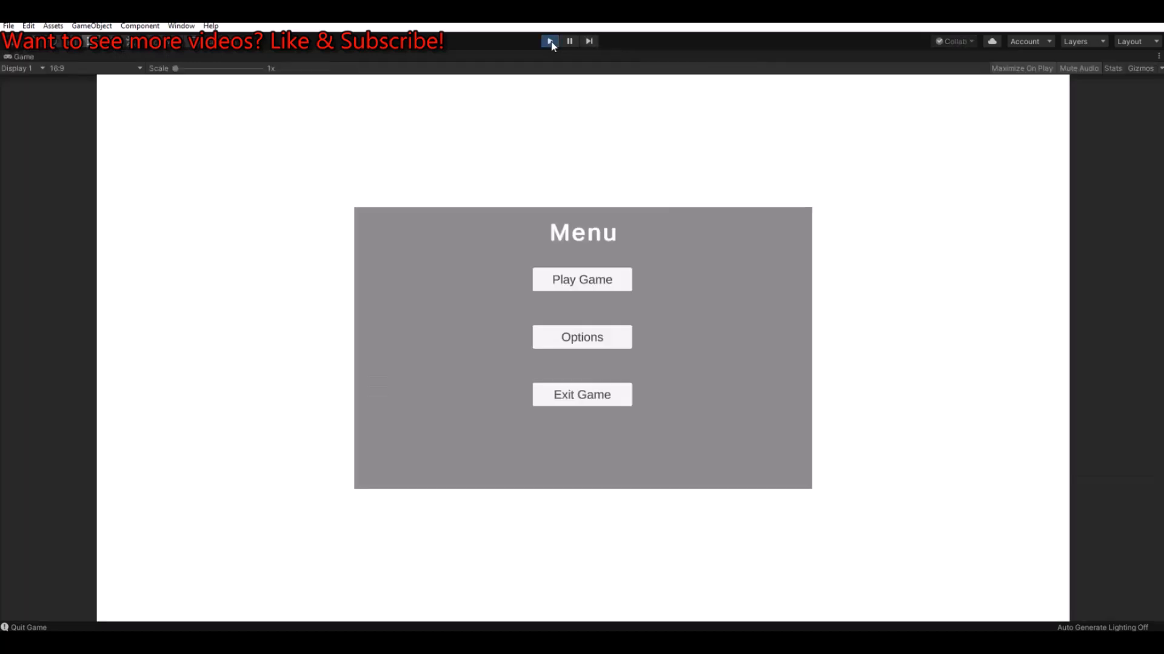